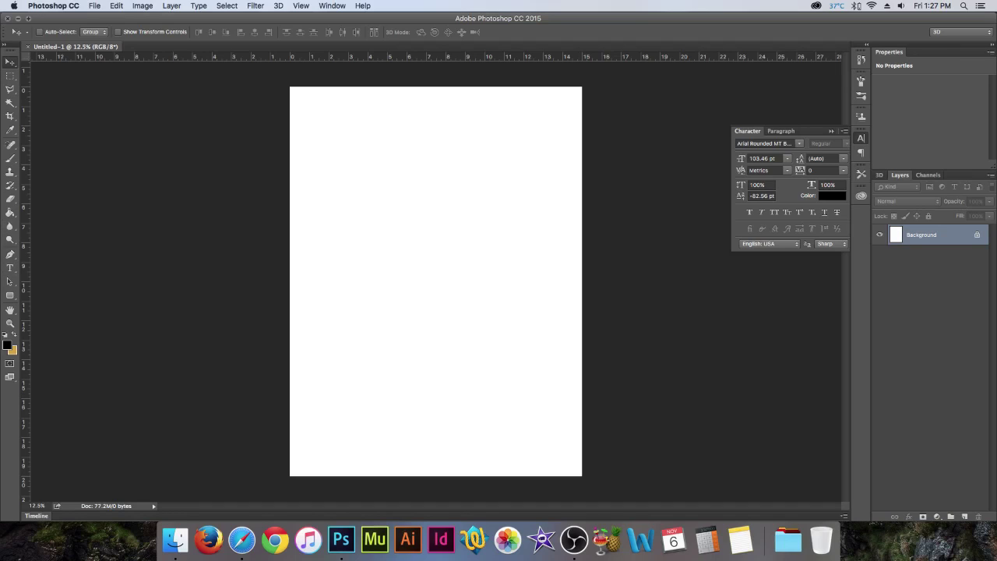
Draw a black circle about 2530 px across with the Ellipse tool and name its layer Sun
{"action": "left_click", "coordinate": [10, 295]}
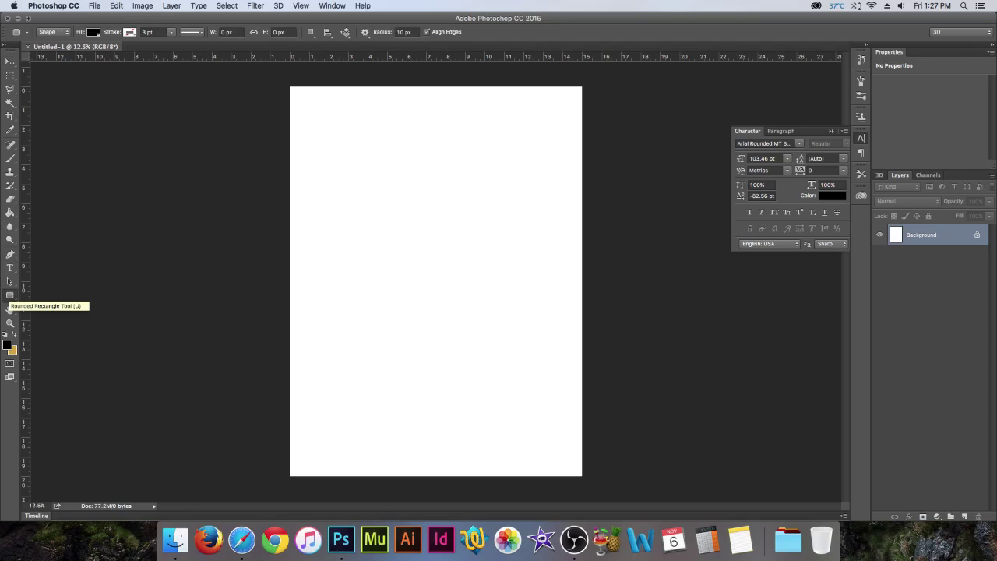
{"action": "left_click", "coordinate": [10, 296]}
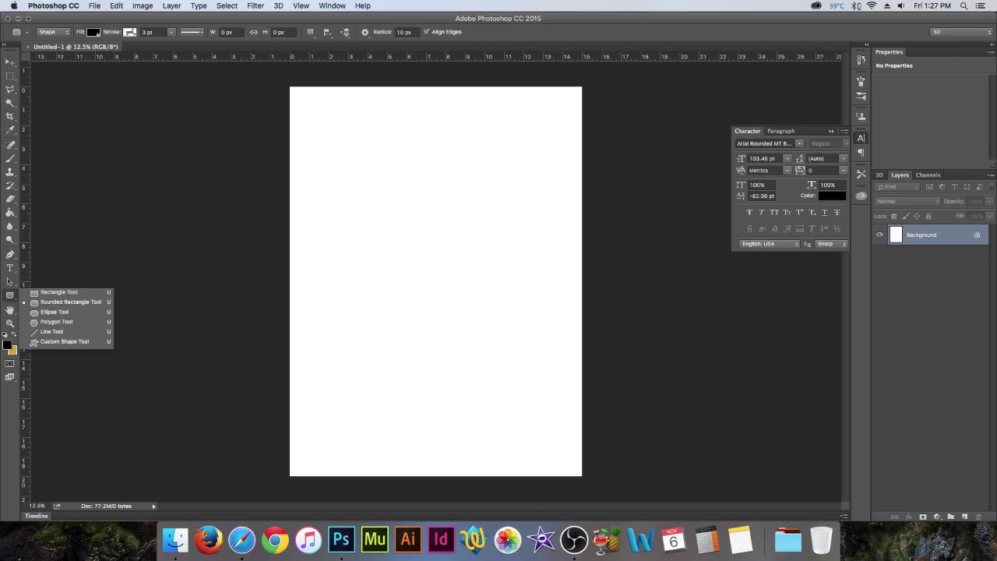
{"action": "left_click", "coordinate": [55, 312]}
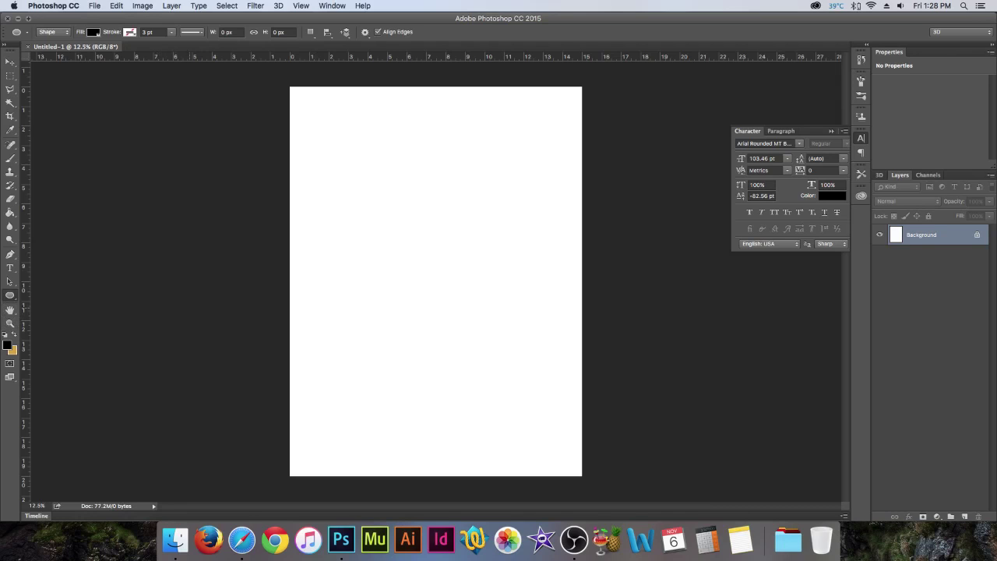
{"action": "left_click_drag", "start_coordinate": [360, 201], "coordinate": [525, 366]}
{"action": "key", "text": "v"}
{"action": "left_click_drag", "start_coordinate": [490, 242], "coordinate": [484, 212]}
{"action": "double_click", "coordinate": [913, 234]}
{"action": "type", "text": "Sun"}
{"action": "key", "text": "Return"}
Center the Sun circle horizontally and vertically on the canvas, clear the selection, and toggle the layer's visibility off and on
{"action": "left_click_drag", "start_coordinate": [502, 224], "coordinate": [507, 238]}
{"action": "key", "text": "ctrl+a"}
{"action": "left_click", "coordinate": [253, 32]}
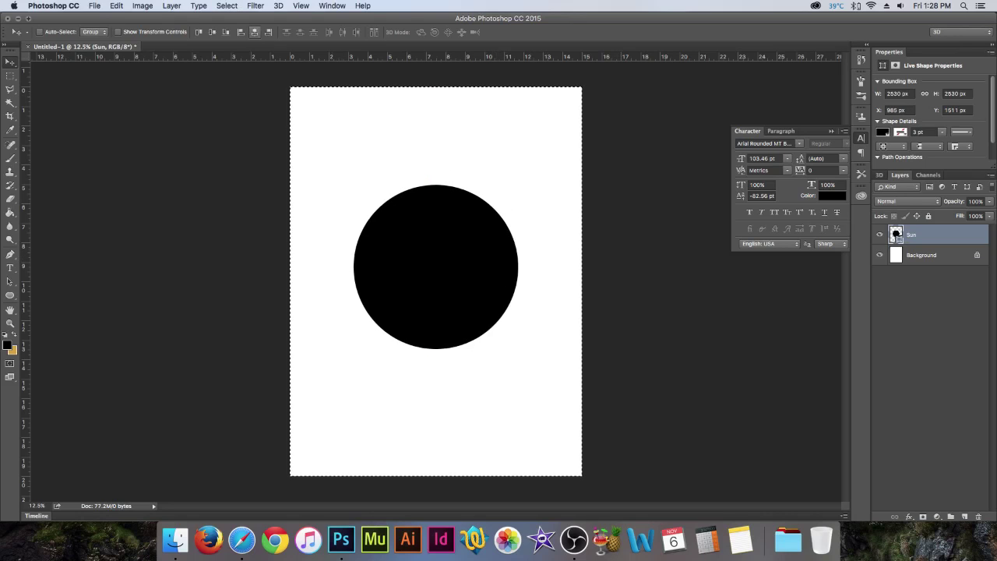
{"action": "left_click", "coordinate": [212, 32]}
{"action": "key", "text": "super+d"}
{"action": "left_click", "coordinate": [880, 235]}
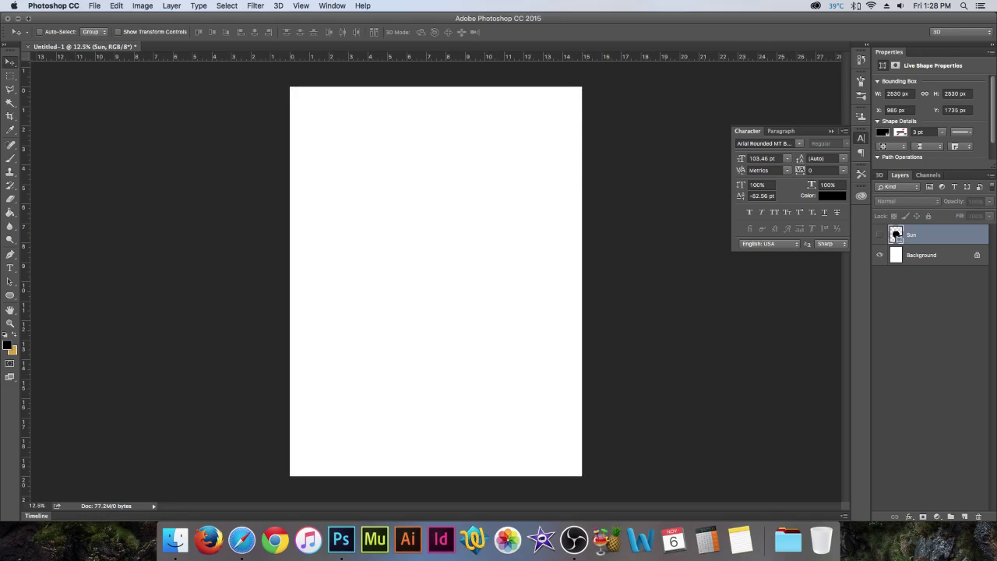
{"action": "left_click", "coordinate": [880, 234]}
Try a second, larger circle with the Ellipse tool, and delete the circle layers so only the Background remains
{"action": "key", "text": "u"}
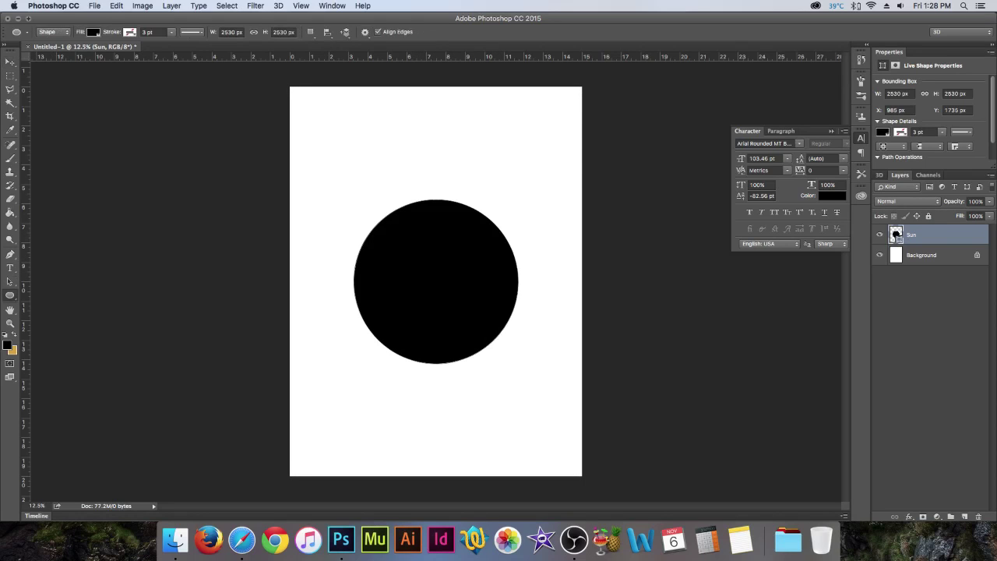
{"action": "left_click", "coordinate": [10, 295]}
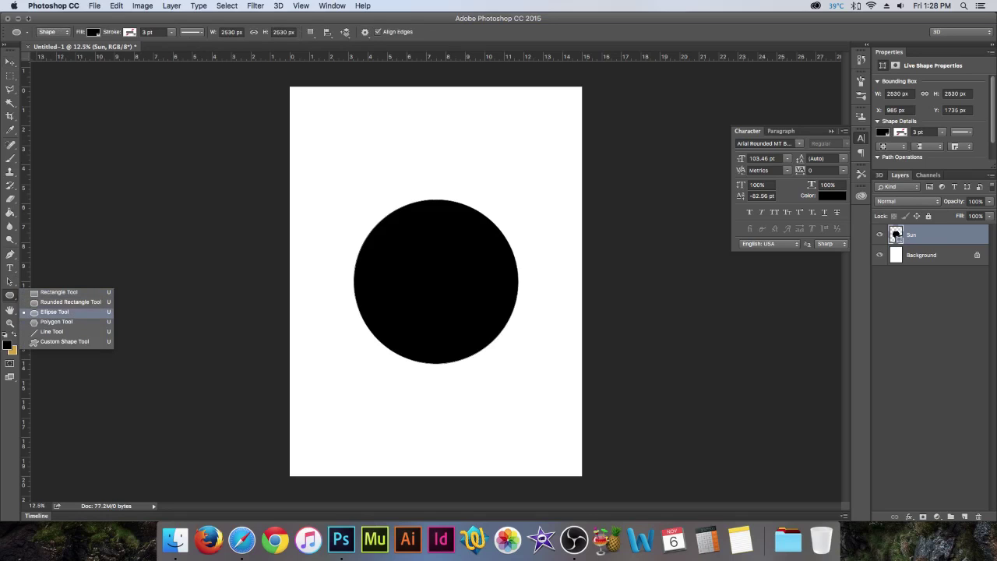
{"action": "left_click", "coordinate": [54, 312]}
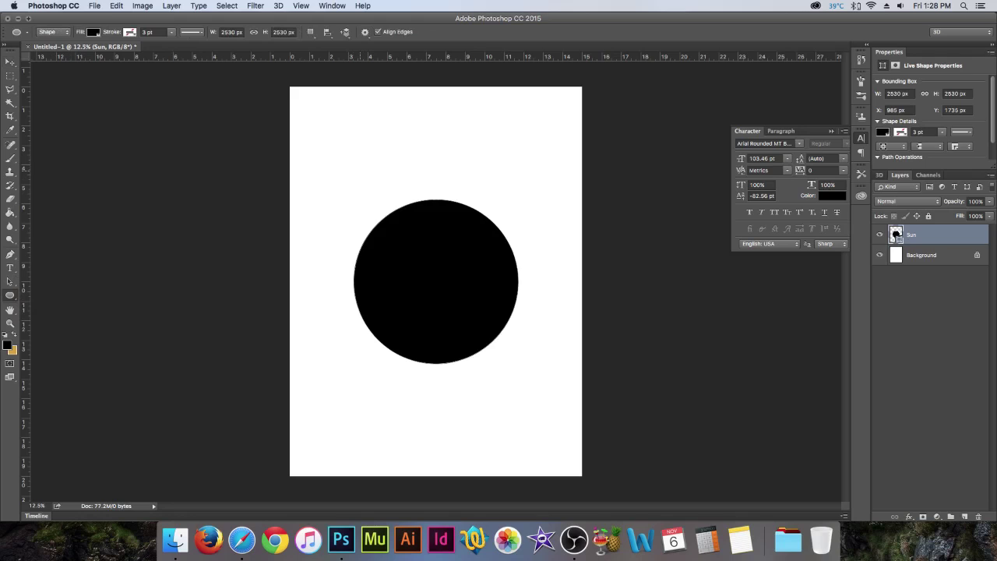
{"action": "left_click_drag", "start_coordinate": [330, 137], "coordinate": [552, 360]}
{"action": "key", "text": "v"}
{"action": "key", "text": "BackSpace"}
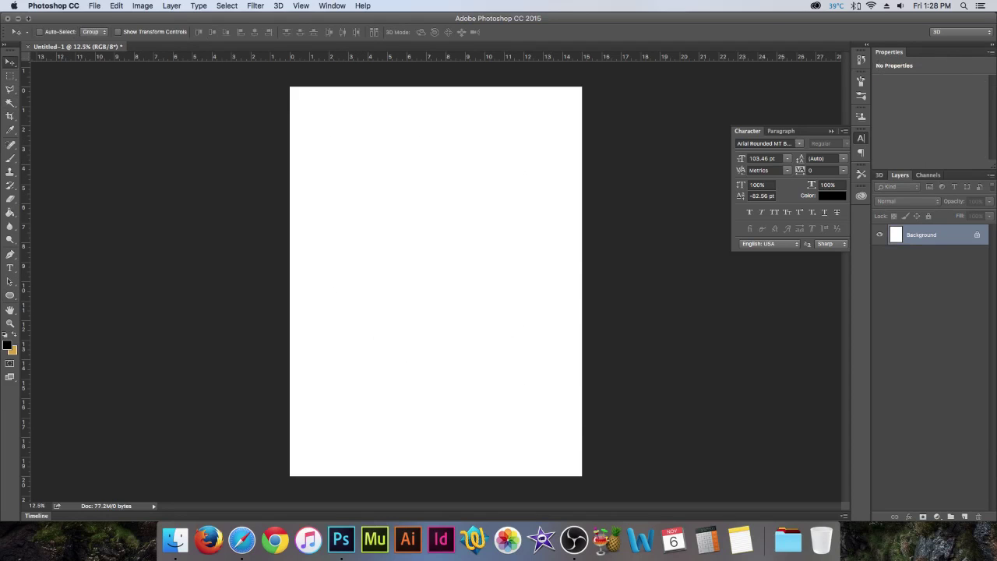
Draw a black circle about 2533 px across in the upper middle of the page and hide its layer
{"action": "key", "text": "u"}
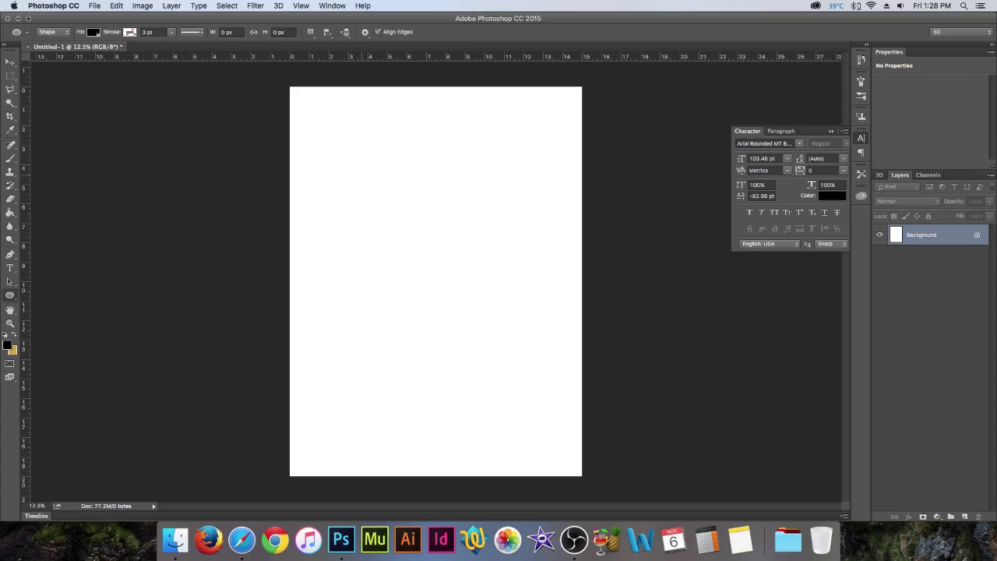
{"action": "left_click_drag", "start_coordinate": [331, 146], "coordinate": [496, 310]}
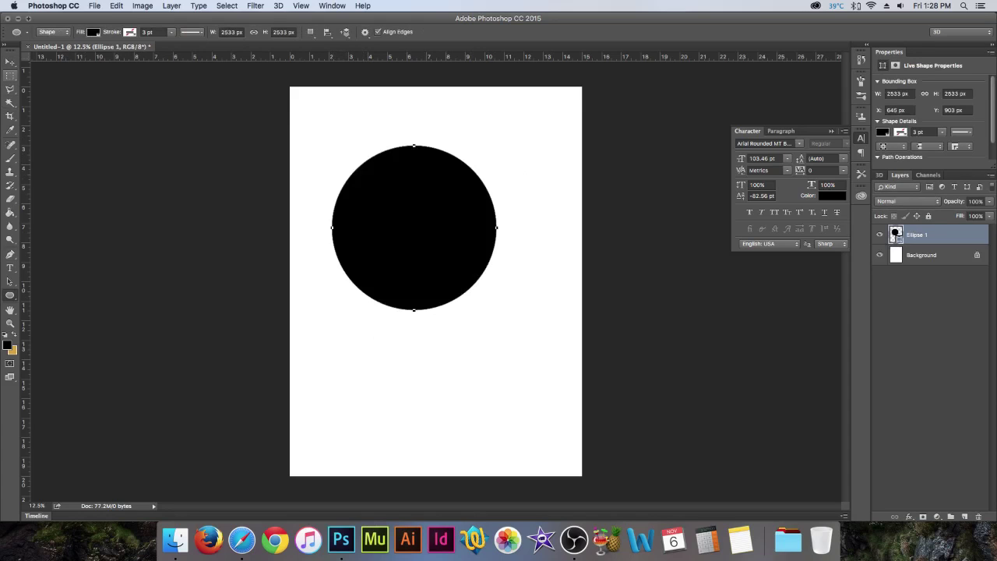
{"action": "key", "text": "v"}
{"action": "left_click_drag", "start_coordinate": [529, 256], "coordinate": [564, 319]}
{"action": "key", "text": "super+t"}
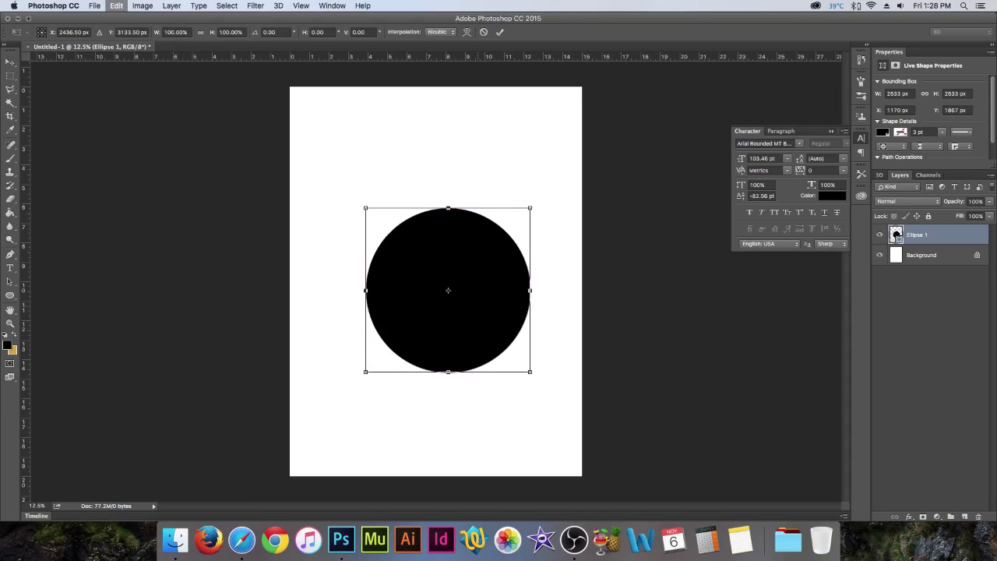
{"action": "left_click_drag", "start_coordinate": [365, 208], "coordinate": [336, 179]}
{"action": "left_click", "coordinate": [880, 234]}
{"action": "key", "text": "super+d"}
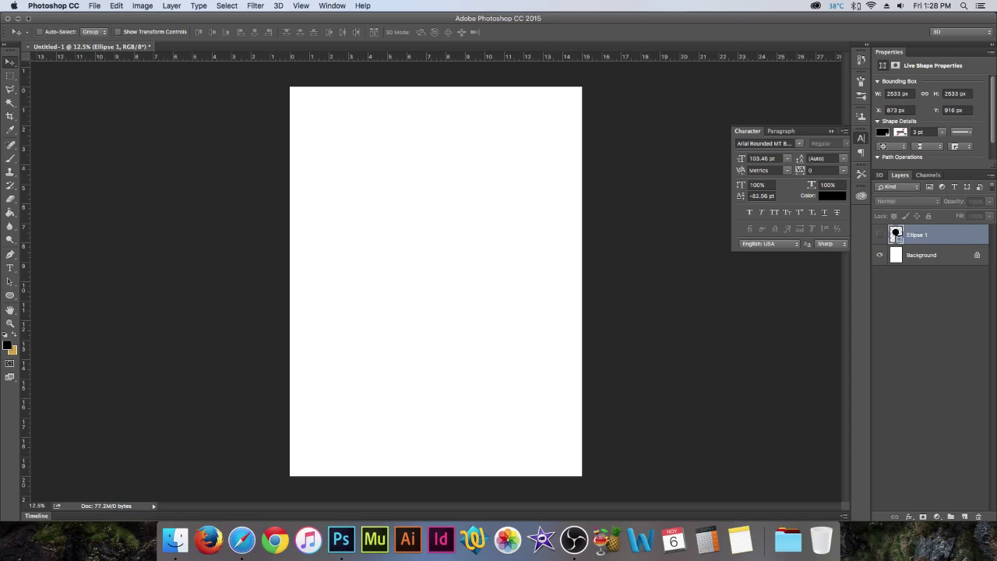
Draw a wide black rectangle about 798 px tall across the middle of the page with the Rectangle tool
{"action": "key", "text": "u"}
{"action": "right_click", "coordinate": [10, 295]}
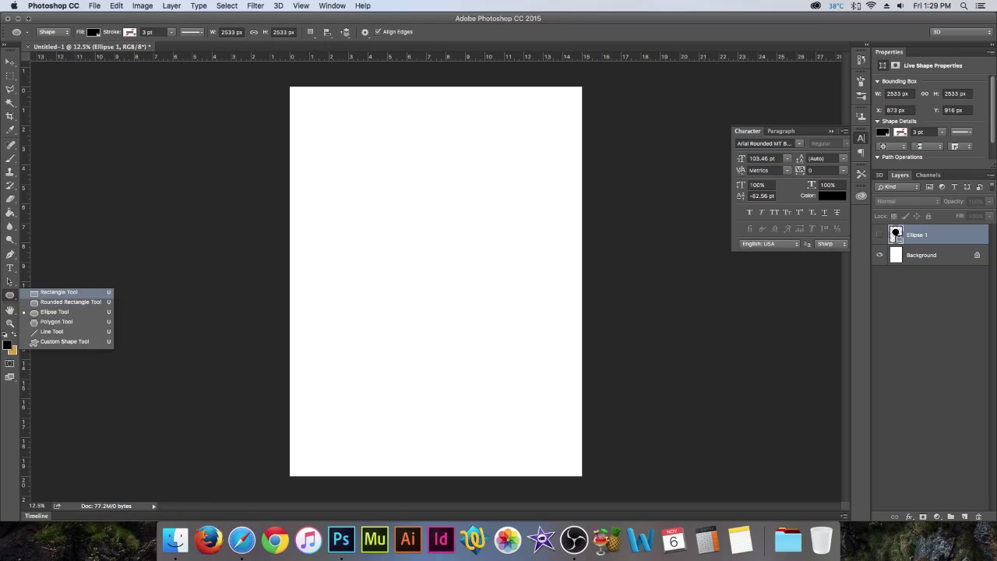
{"action": "left_click", "coordinate": [58, 291]}
{"action": "left_click_drag", "start_coordinate": [341, 255], "coordinate": [543, 307]}
{"action": "key", "text": "v"}
{"action": "left_click_drag", "start_coordinate": [498, 344], "coordinate": [484, 336]}
Narrow the black rectangle to about 2634 px wide and move it to the middle of the page
{"action": "key", "text": "super+t"}
{"action": "left_click_drag", "start_coordinate": [529, 274], "coordinate": [500, 274]}
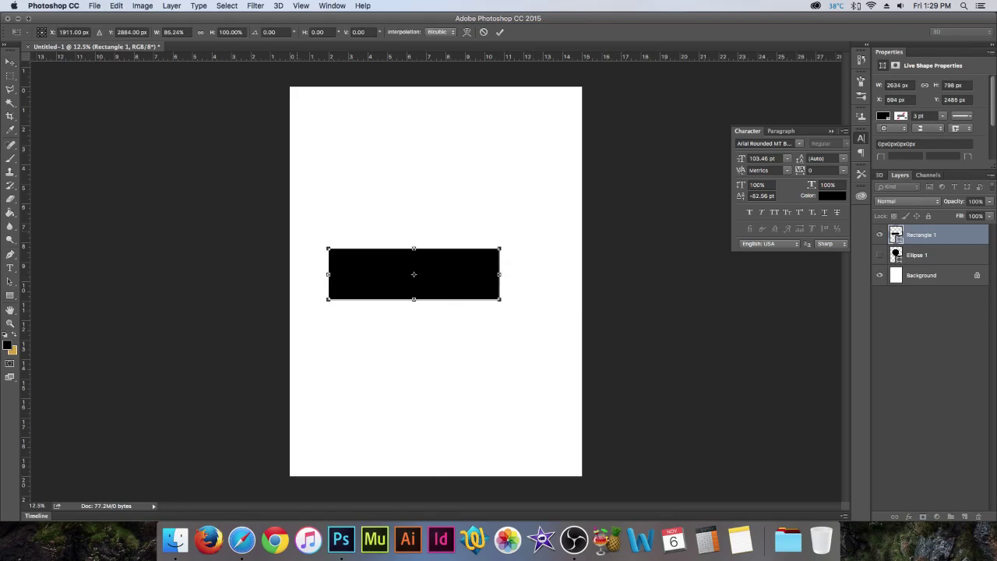
{"action": "left_click", "coordinate": [10, 61]}
{"action": "left_click", "coordinate": [585, 183]}
{"action": "left_click_drag", "start_coordinate": [462, 253], "coordinate": [485, 269]}
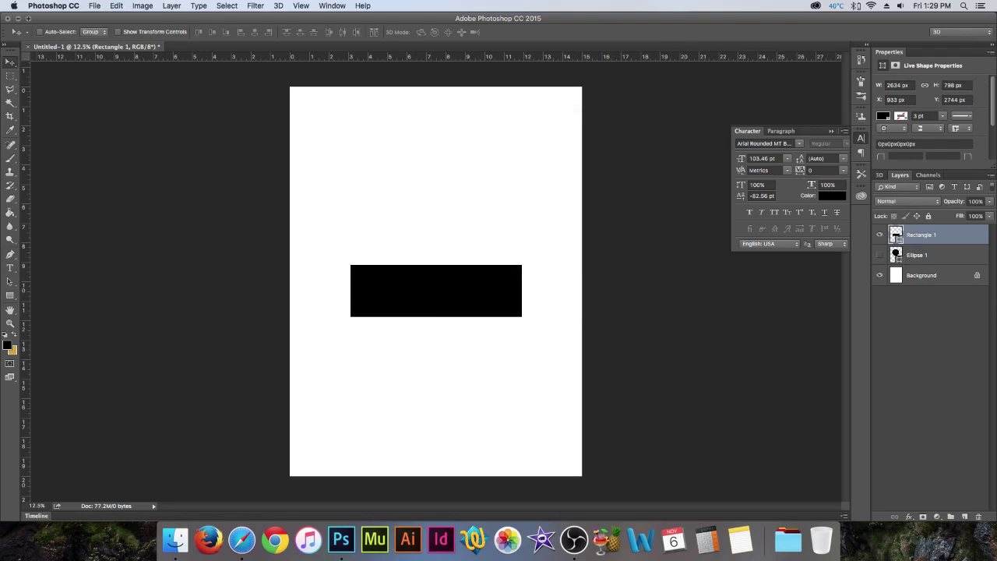
{"action": "left_click", "coordinate": [909, 516]}
{"action": "left_click", "coordinate": [931, 467]}
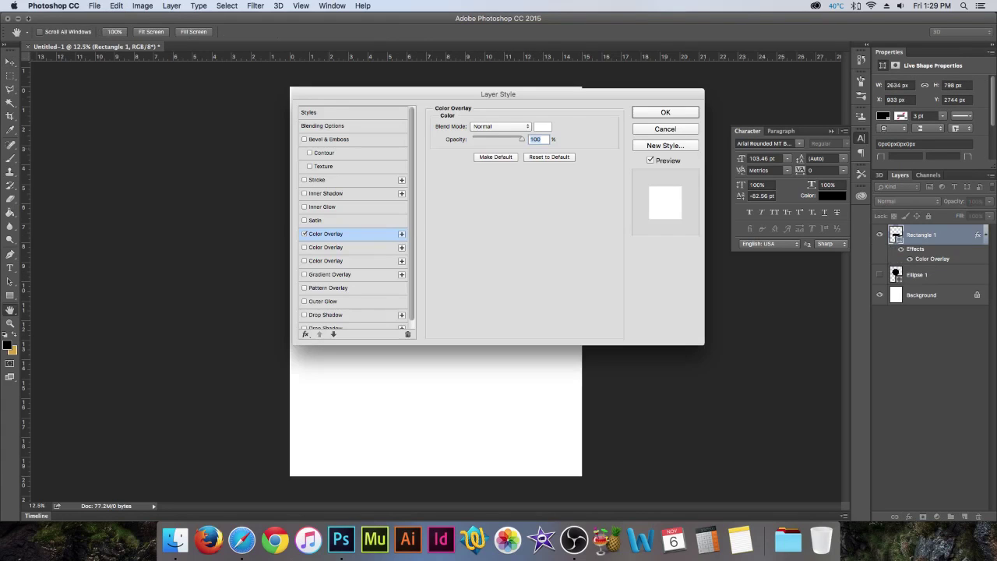
{"action": "mouse_move", "coordinate": [499, 94]}
{"action": "left_mouse_down"}
{"action": "mouse_move", "coordinate": [719, 115]}
{"action": "mouse_move", "coordinate": [705, 115]}
{"action": "left_mouse_up"}
{"action": "left_click", "coordinate": [524, 201]}
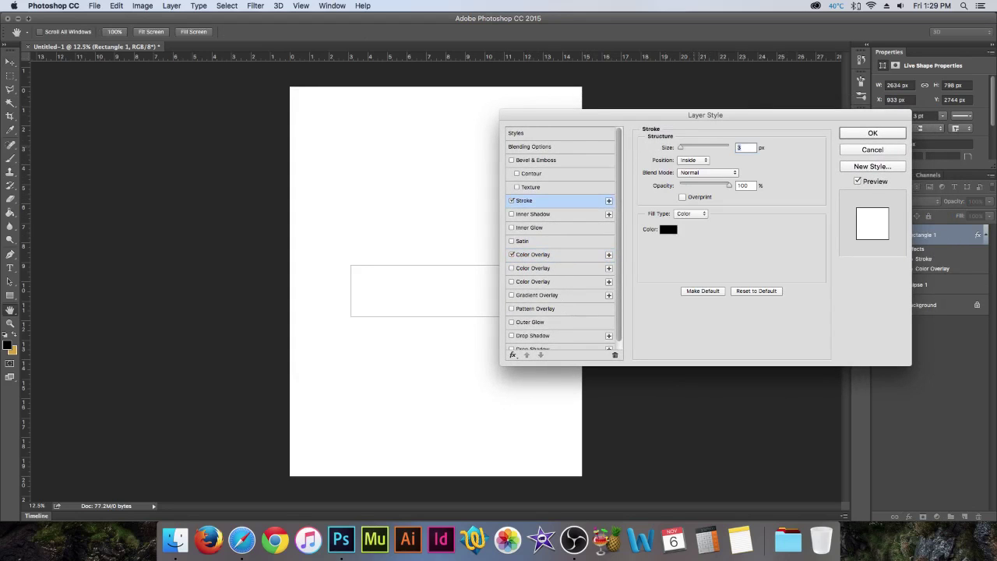
{"action": "key", "text": "Return"}
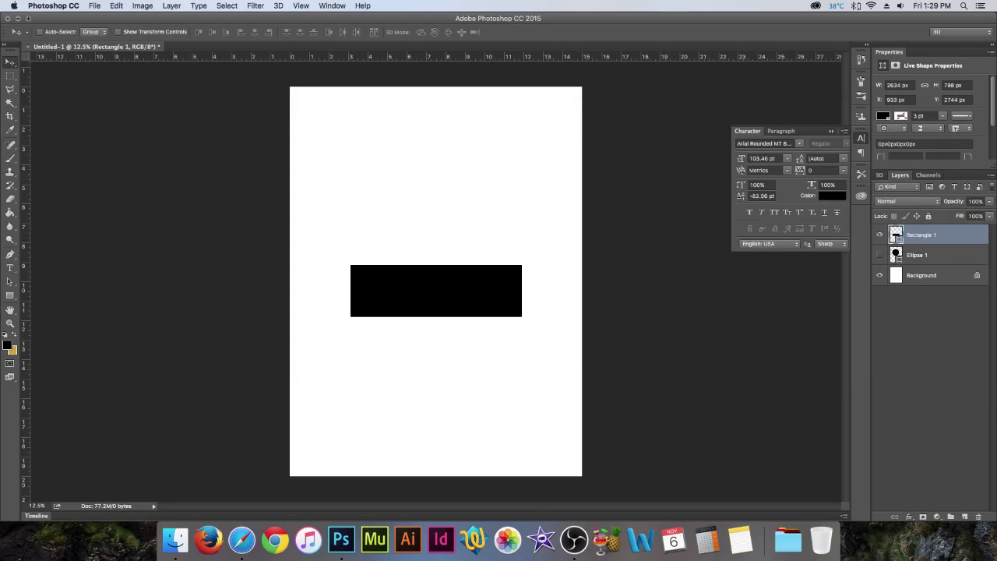
{"action": "key", "text": "u"}
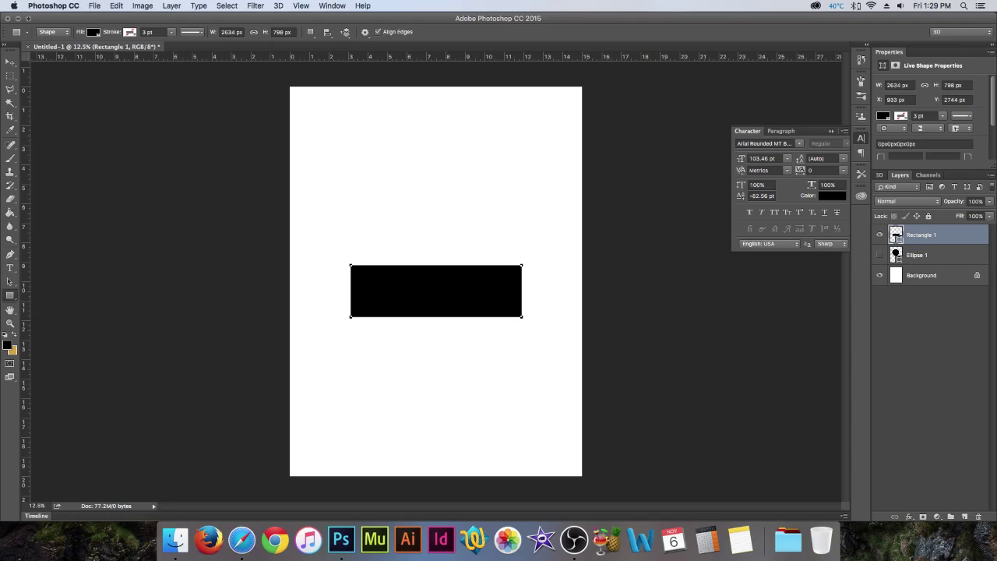
{"action": "left_click", "coordinate": [10, 295]}
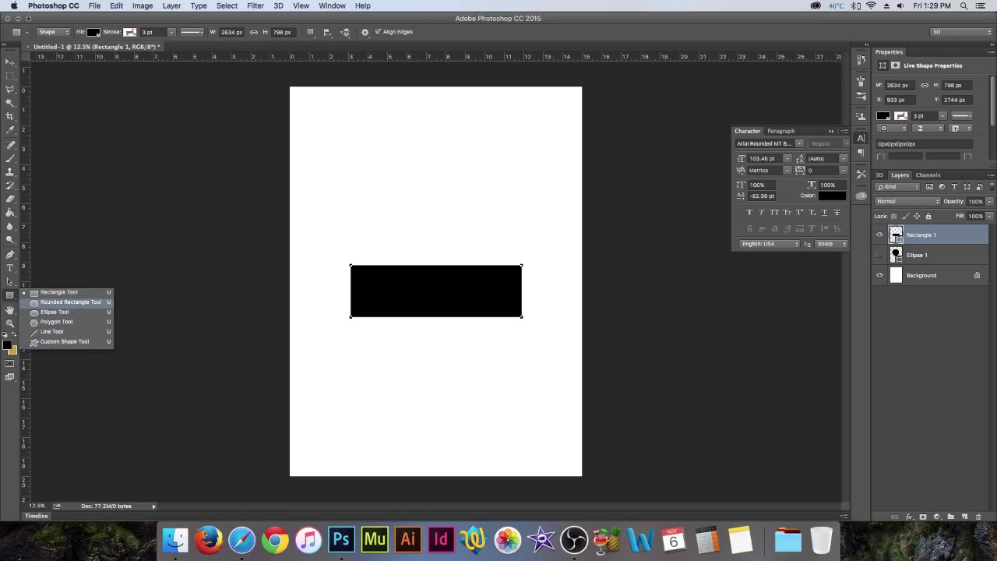
{"action": "left_click", "coordinate": [56, 292]}
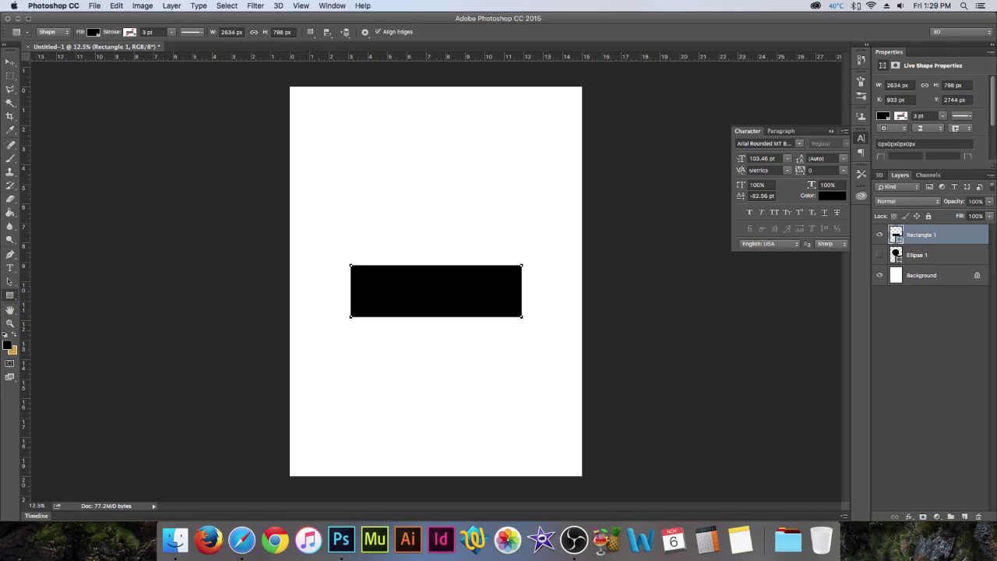
{"action": "key", "text": "v"}
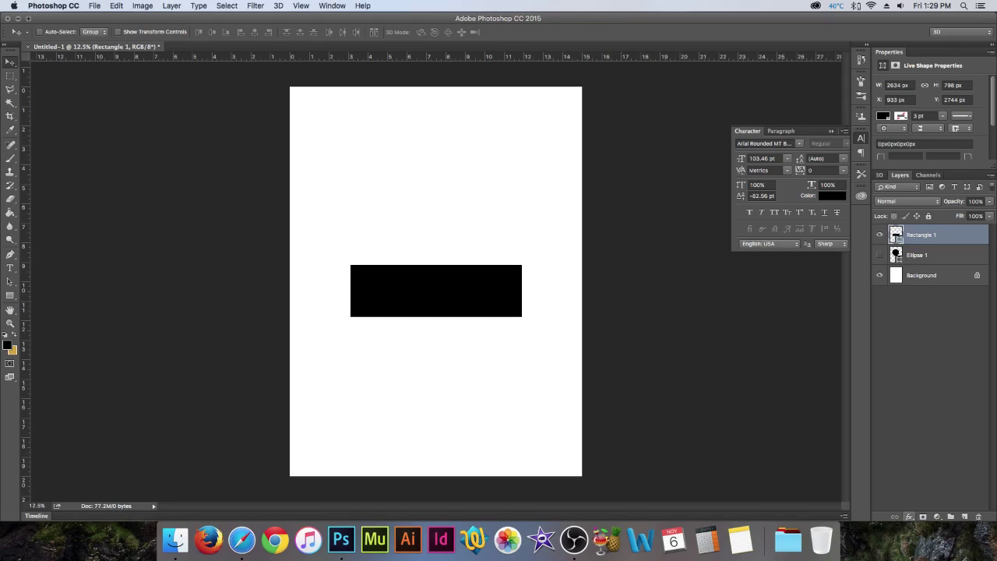
Give the rectangle layer a 50 px black inside stroke and a white color overlay
{"action": "left_click", "coordinate": [909, 517]}
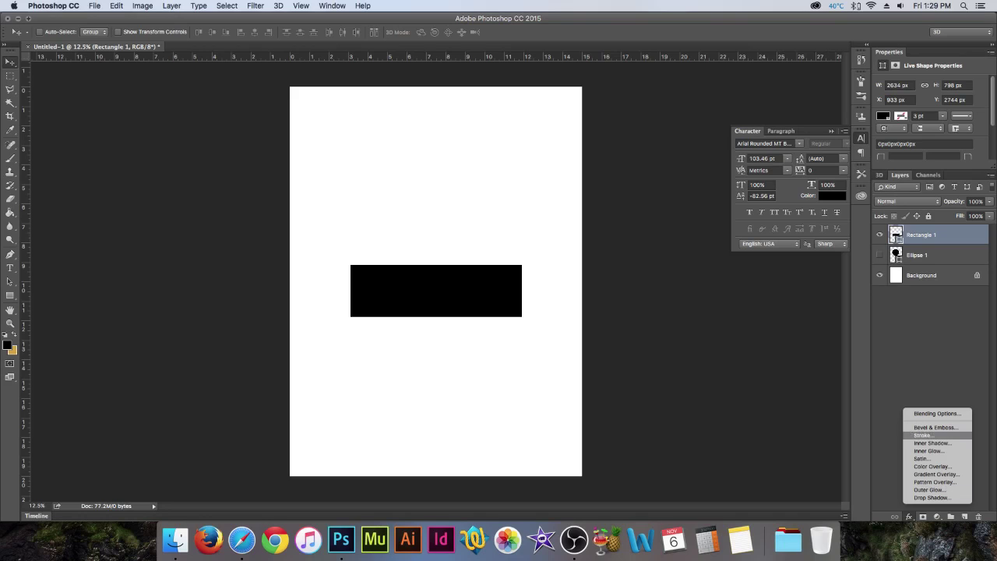
{"action": "left_click", "coordinate": [922, 435]}
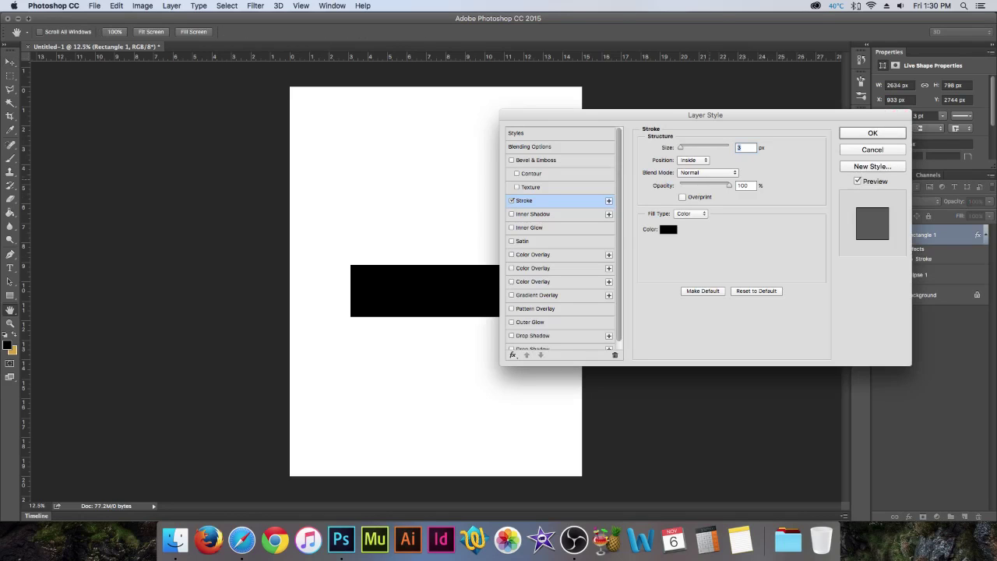
{"action": "left_click", "coordinate": [667, 229]}
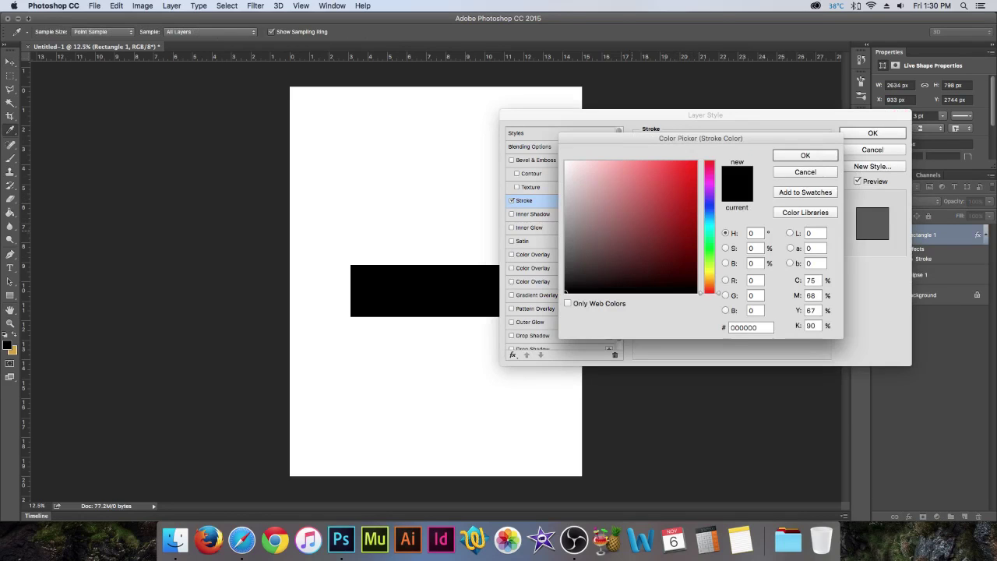
{"action": "key", "text": "Return"}
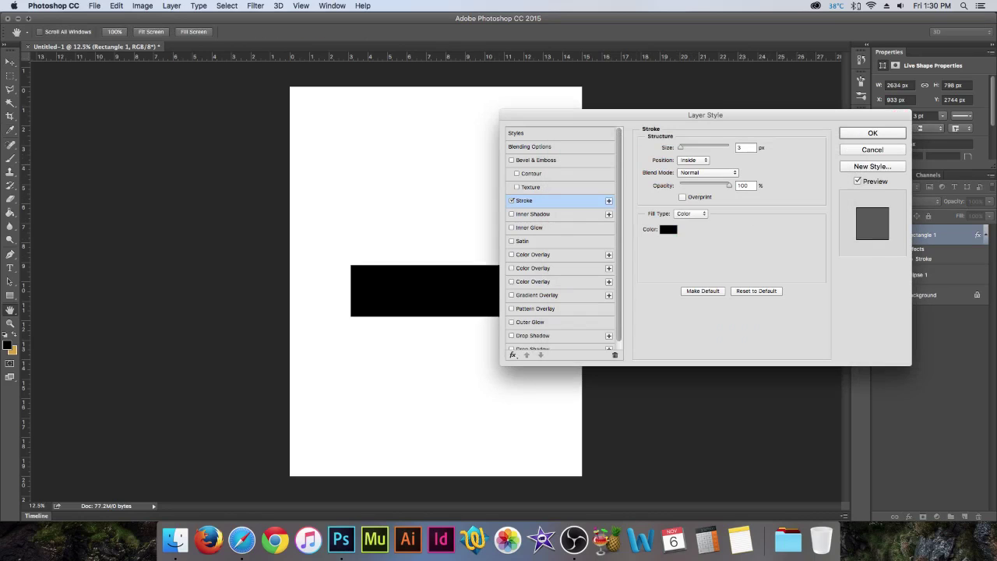
{"action": "type", "text": "50"}
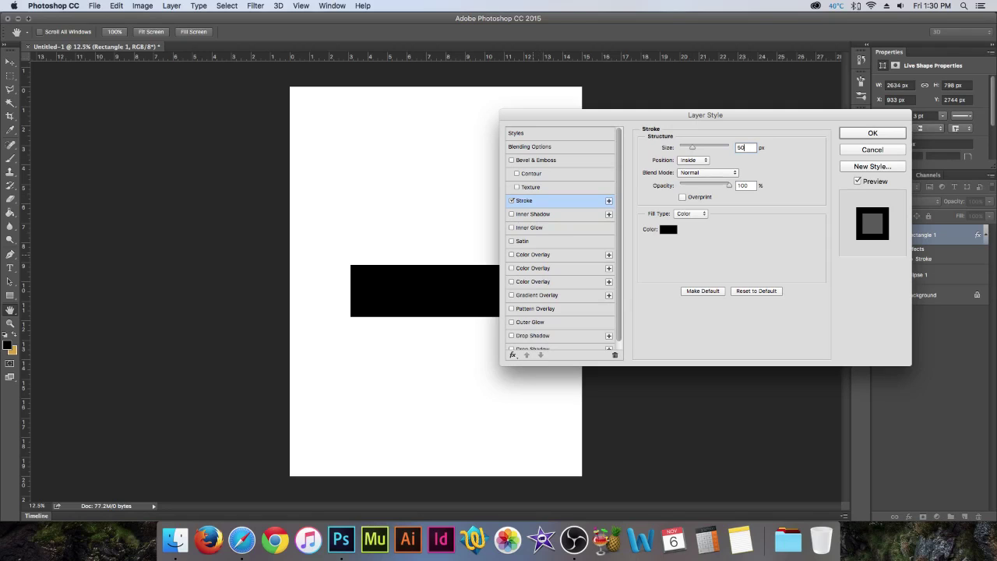
{"action": "left_click", "coordinate": [512, 254]}
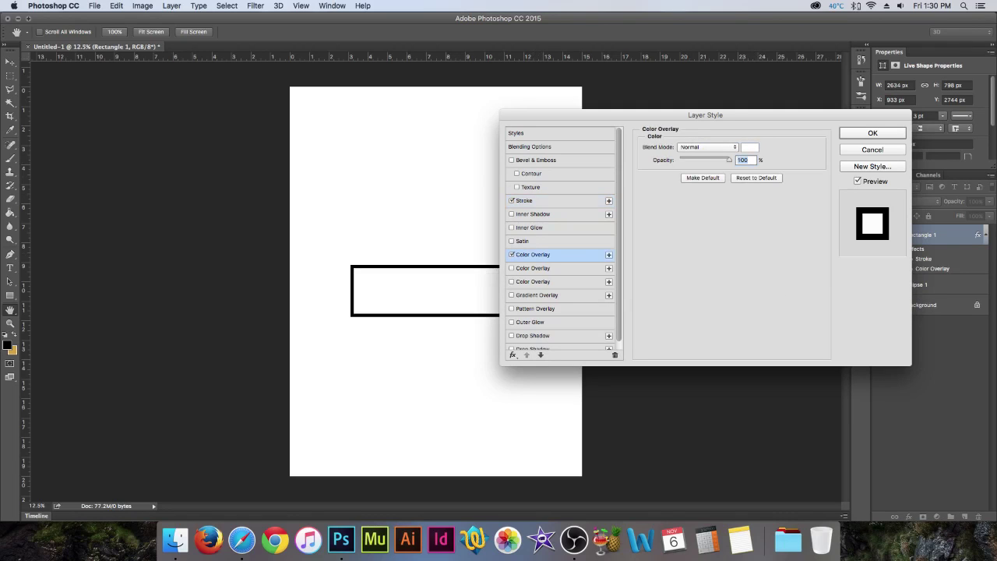
{"action": "key", "text": "Return"}
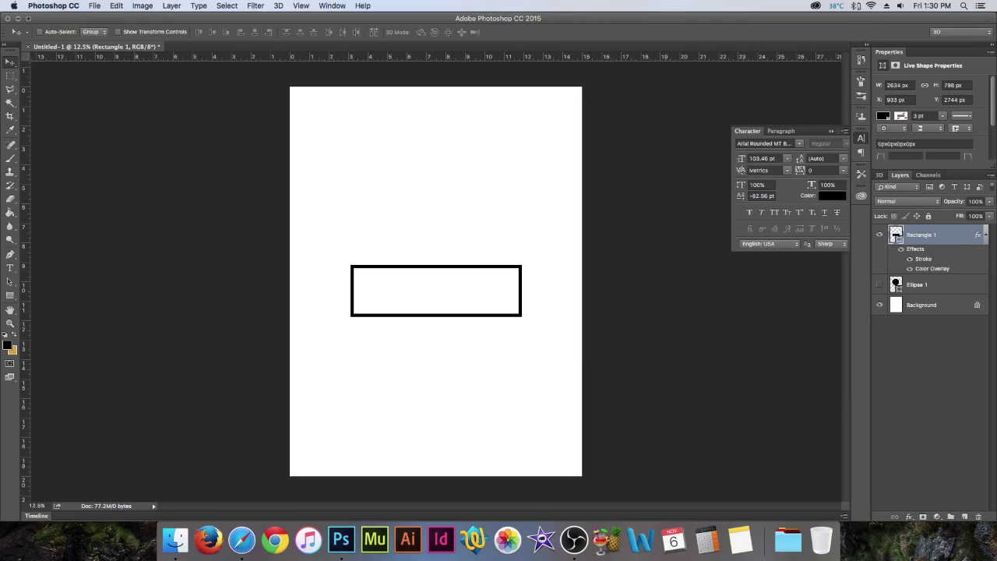
Hide the rectangle's color overlay effect and set the shape's own fill to white instead
{"action": "left_click", "coordinate": [910, 269]}
{"action": "key", "text": "u"}
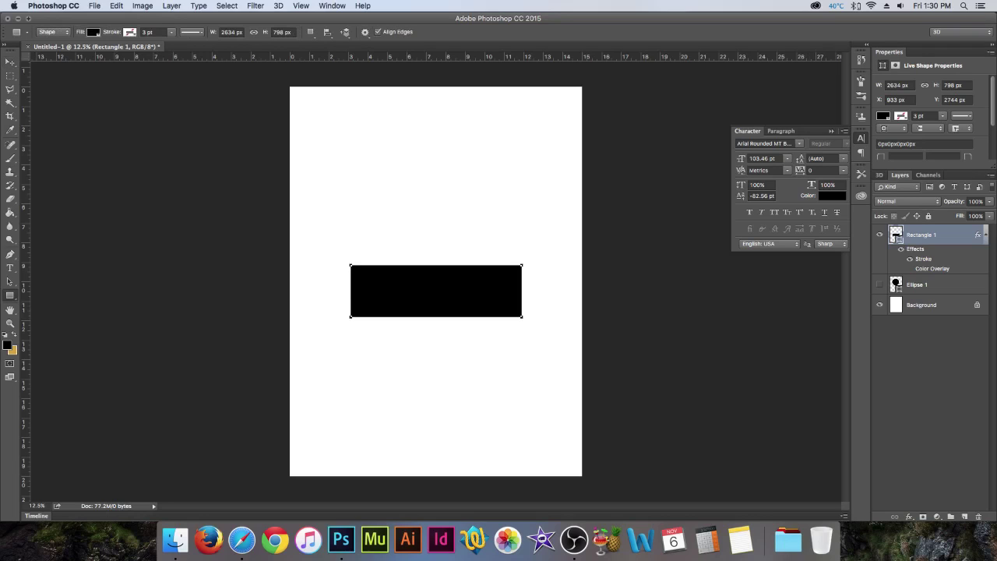
{"action": "left_click", "coordinate": [94, 32]}
{"action": "left_click", "coordinate": [61, 87]}
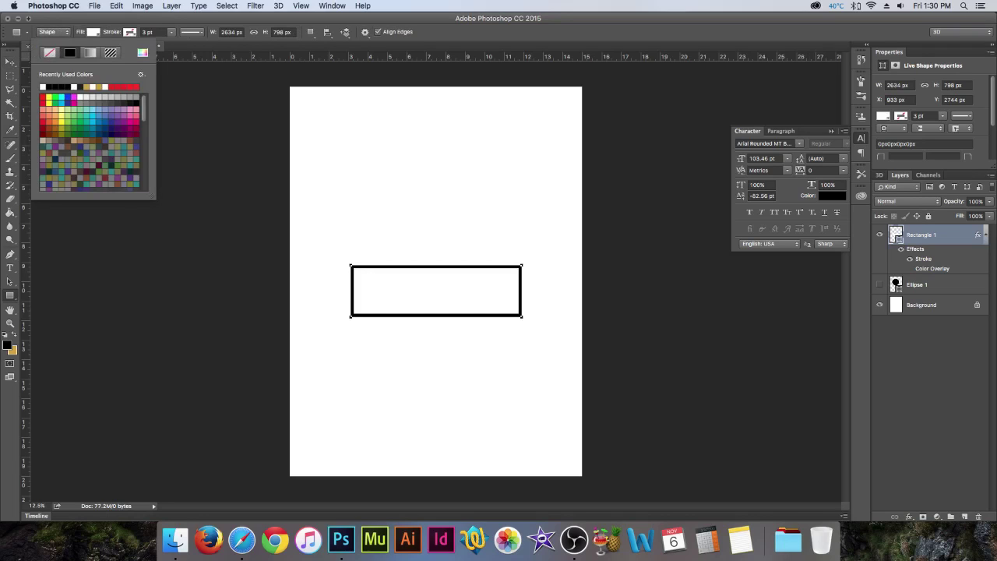
{"action": "key", "text": "Return"}
{"action": "key", "text": "m"}
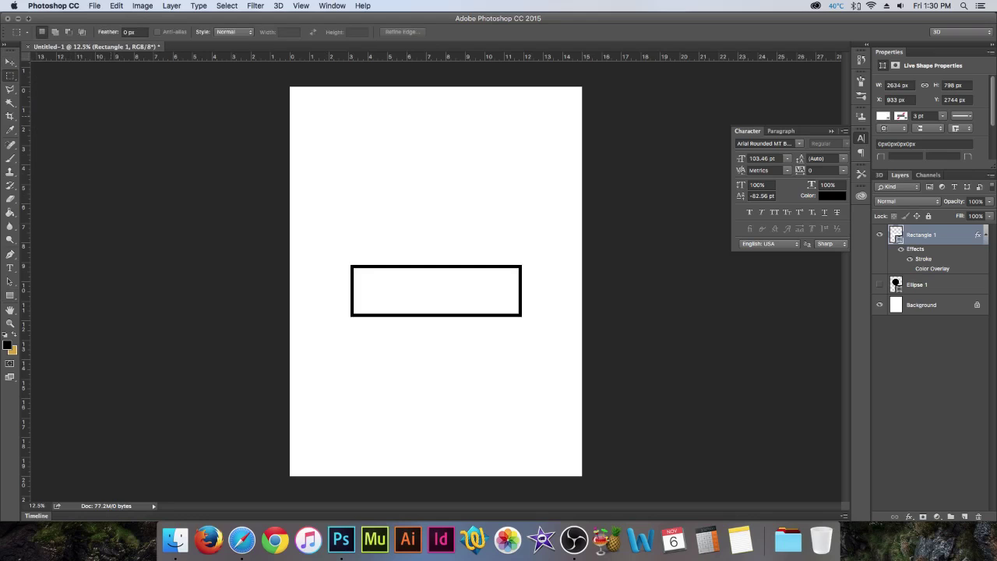
Center the white rectangle vertically on the page by aligning it to a selection of the whole canvas
{"action": "key", "text": "v"}
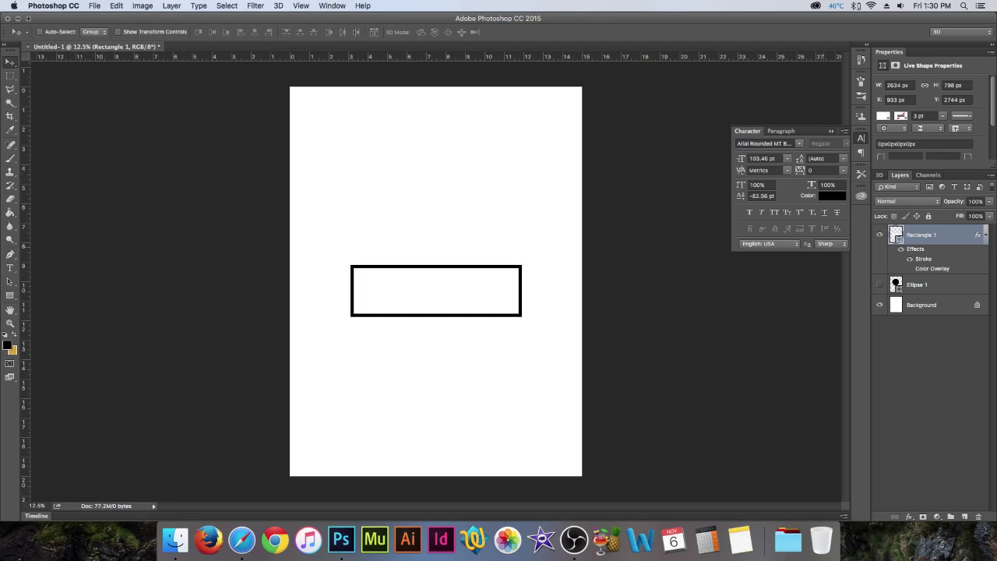
{"action": "left_click_drag", "start_coordinate": [524, 283], "coordinate": [524, 282]}
{"action": "key", "text": "super+a"}
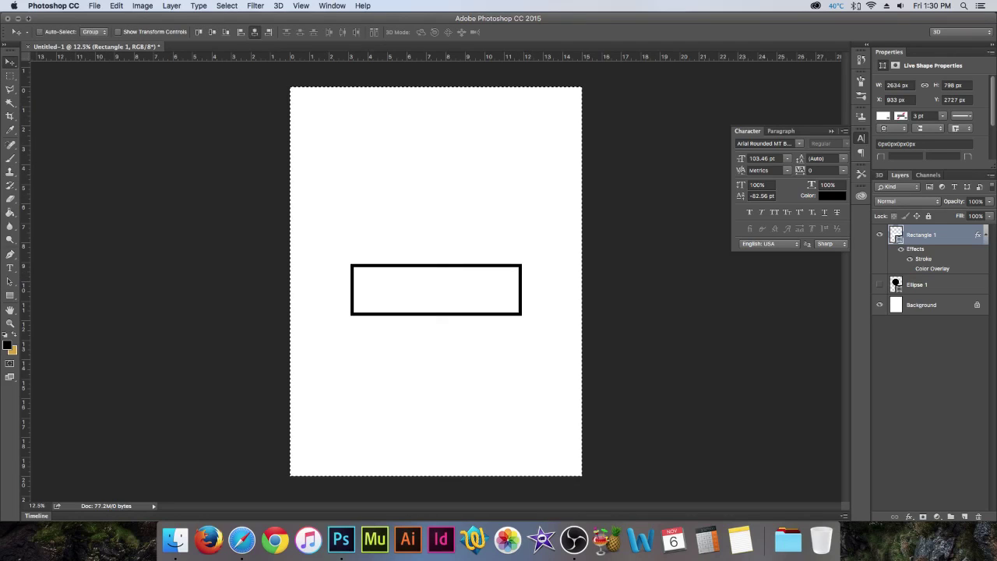
{"action": "left_click", "coordinate": [211, 32]}
{"action": "key", "text": "super+d"}
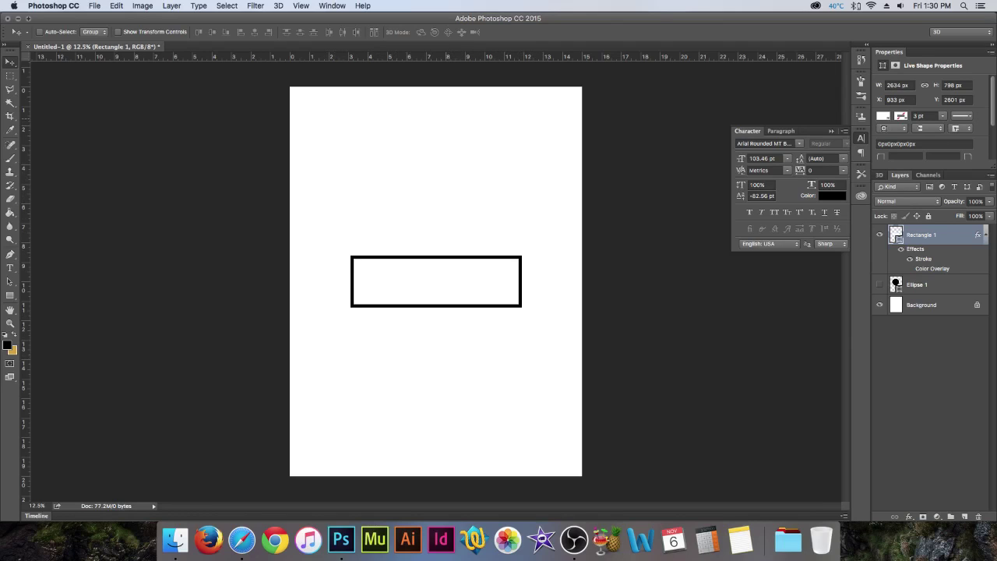
Show the black circle, move it behind the rectangle, and scale it down proportionally to about 2286 px across
{"action": "left_click", "coordinate": [918, 284]}
{"action": "left_click", "coordinate": [879, 285]}
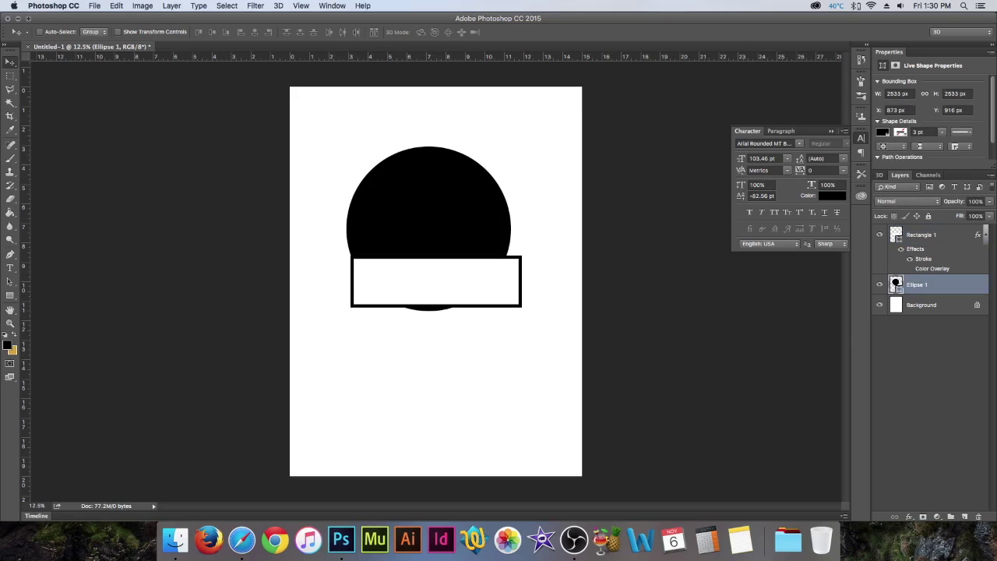
{"action": "left_click_drag", "start_coordinate": [424, 183], "coordinate": [440, 222]}
{"action": "key", "text": "ctrl+t"}
{"action": "left_click_drag", "start_coordinate": [526, 185], "coordinate": [518, 193]}
{"action": "left_click_drag", "start_coordinate": [489, 228], "coordinate": [478, 219]}
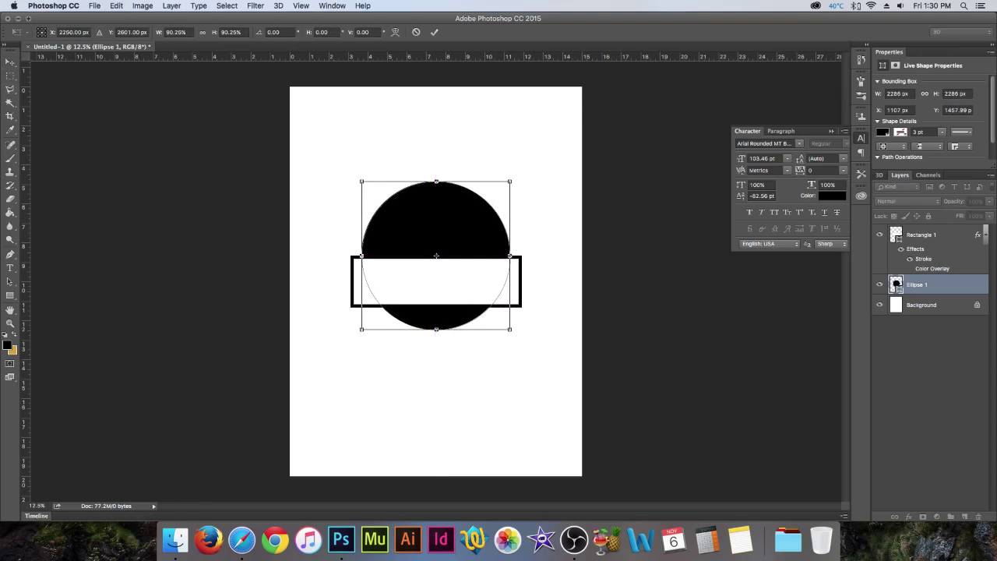
{"action": "left_click", "coordinate": [11, 61]}
{"action": "key", "text": "Return"}
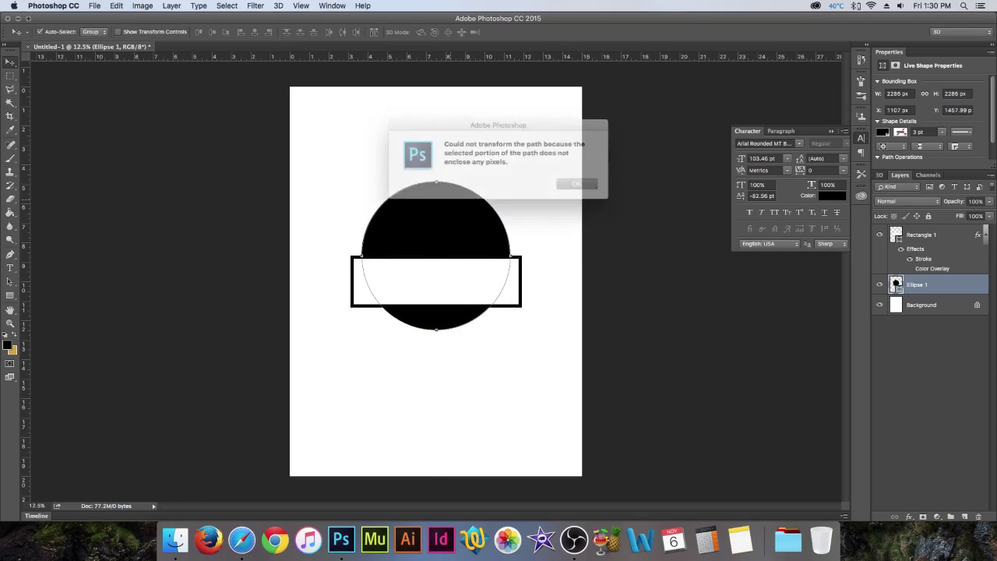
{"action": "key", "text": "Return"}
Squash the circle from its upper edge to a height of about 1946 px
{"action": "key", "text": "ctrl+t"}
{"action": "left_click_drag", "start_coordinate": [437, 181], "coordinate": [447, 228]}
{"action": "key", "text": "v"}
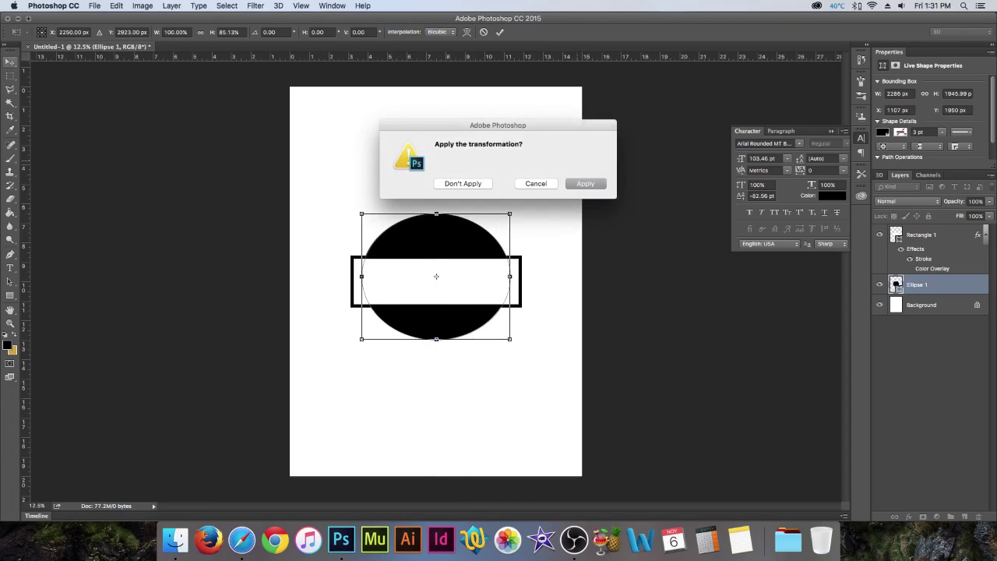
{"action": "key", "text": "Return"}
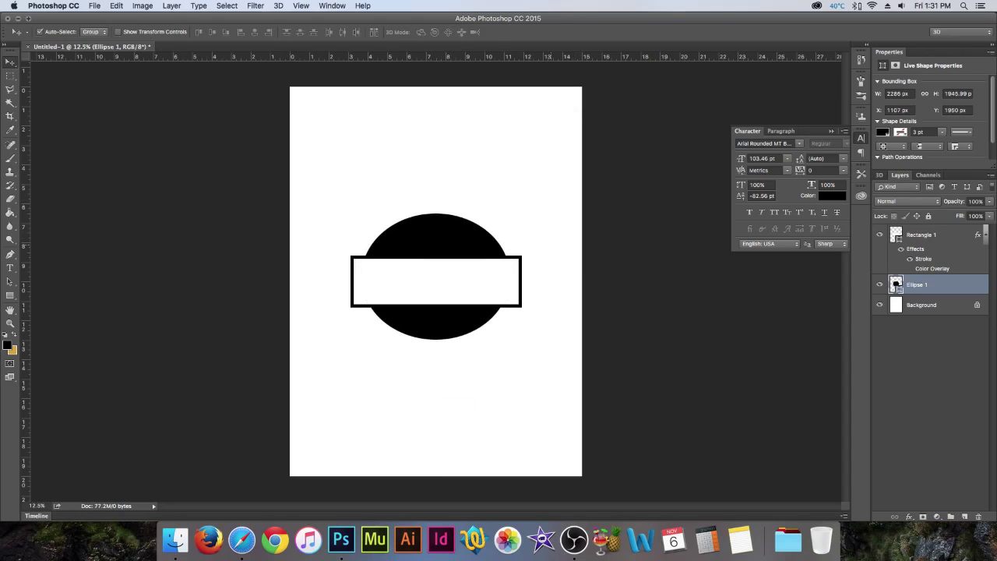
Narrow the ellipse to about 2015 px wide around its center and move it up slightly behind the rectangle
{"action": "key", "text": "ctrl+t"}
{"action": "left_click_drag", "start_coordinate": [513, 276], "coordinate": [501, 275]}
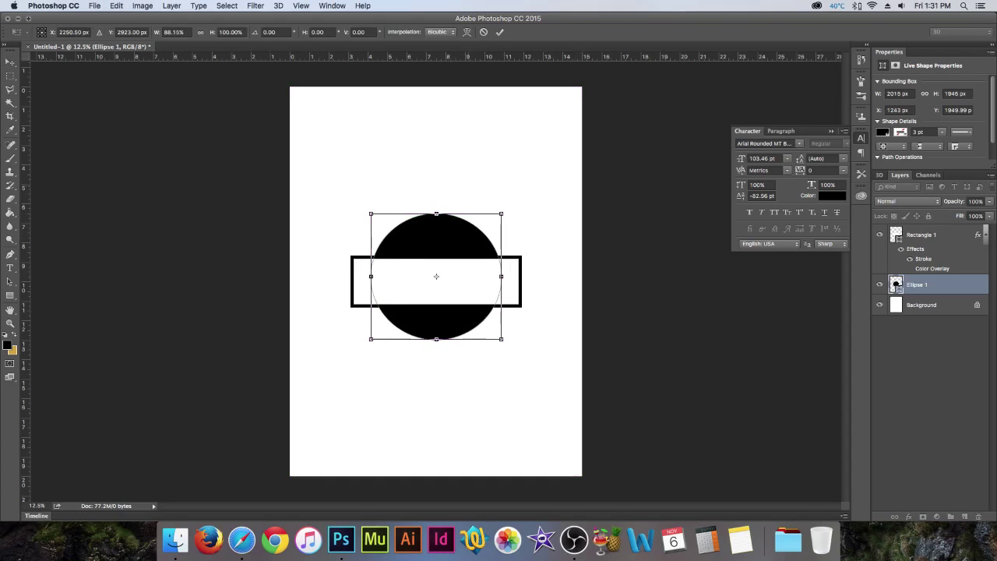
{"action": "key", "text": "v"}
{"action": "left_click", "coordinate": [586, 182]}
{"action": "left_click_drag", "start_coordinate": [490, 224], "coordinate": [491, 218]}
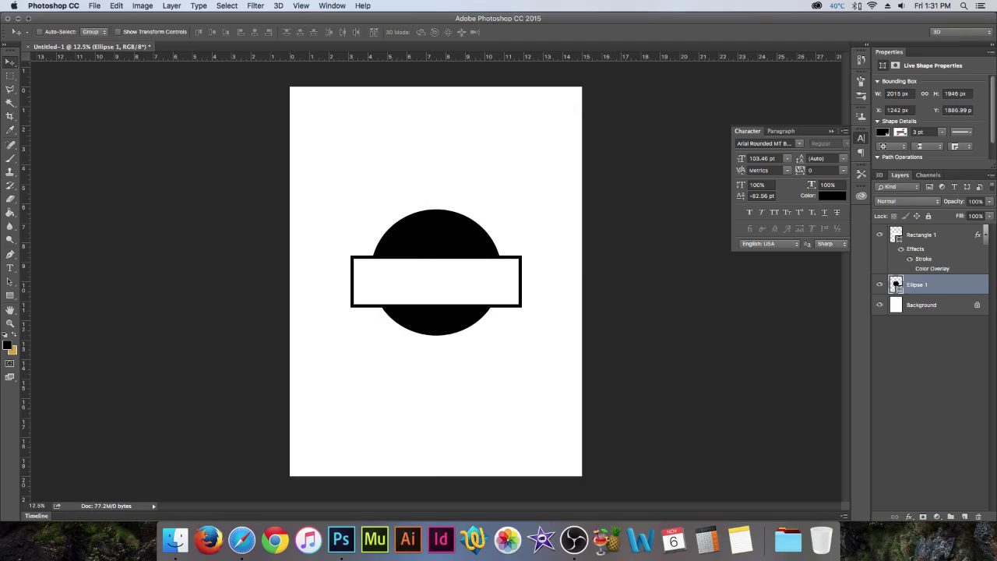
Hide the ellipse layer and make the rectangle layer active
{"action": "left_click", "coordinate": [880, 284]}
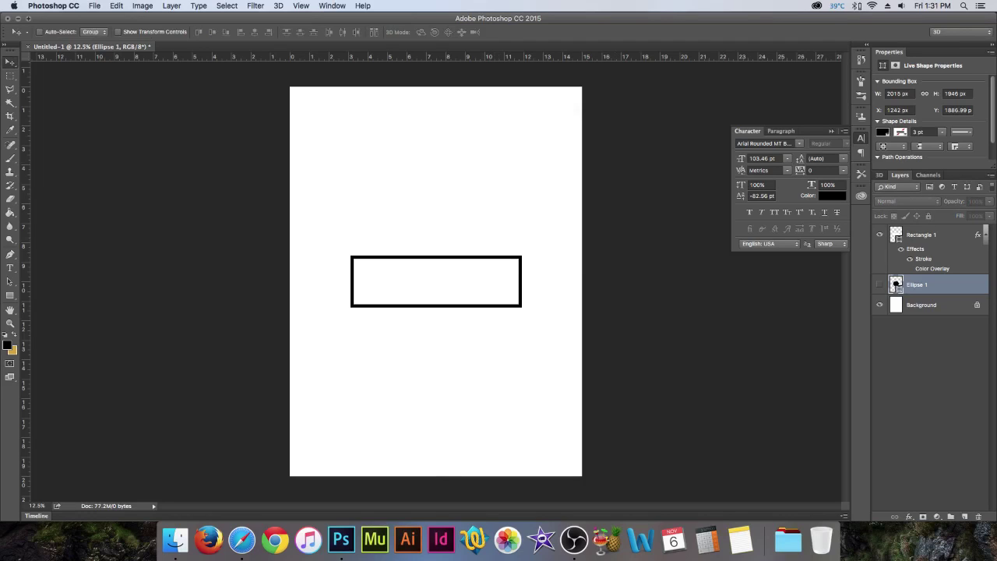
{"action": "left_click", "coordinate": [879, 284]}
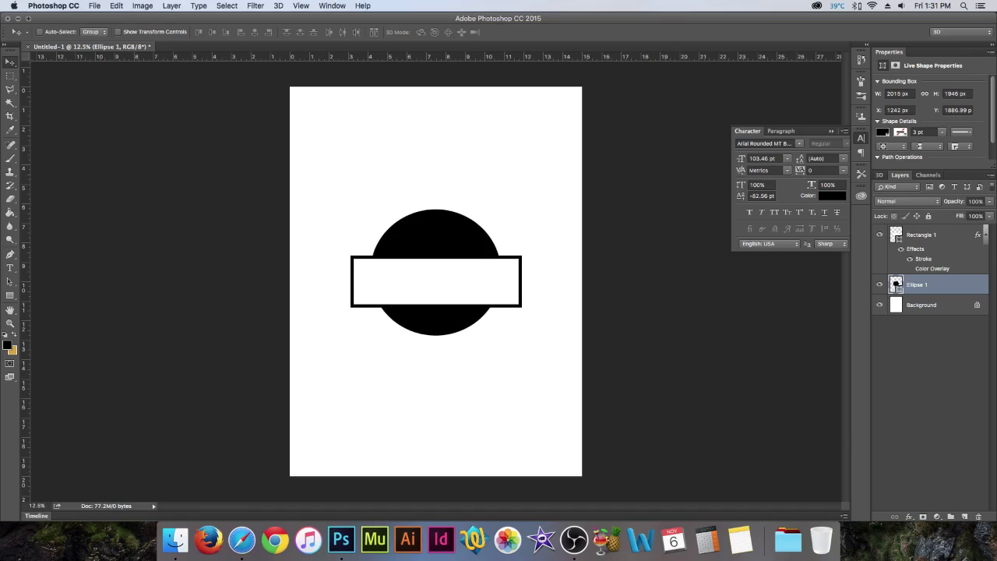
{"action": "left_click", "coordinate": [880, 284]}
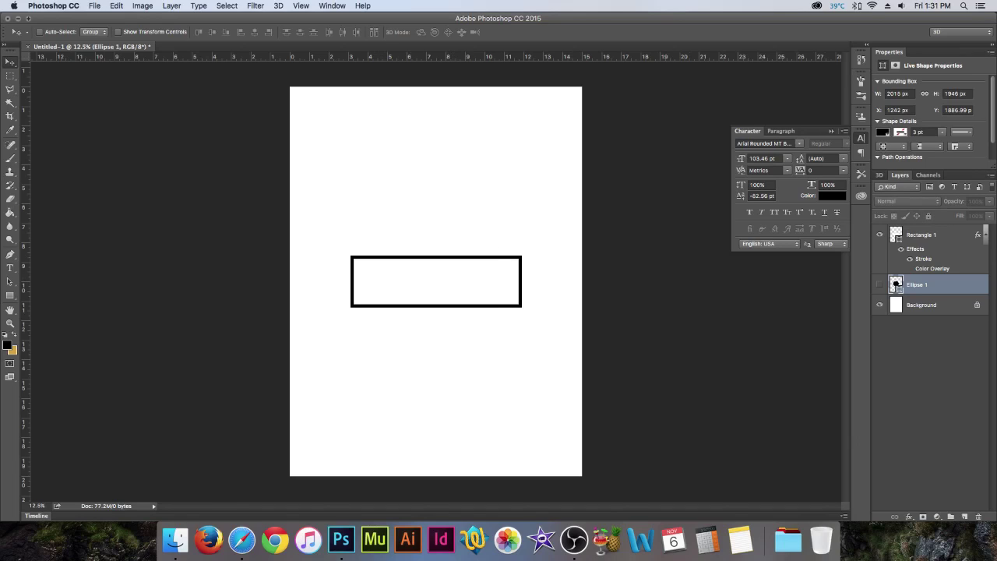
{"action": "left_click", "coordinate": [922, 234]}
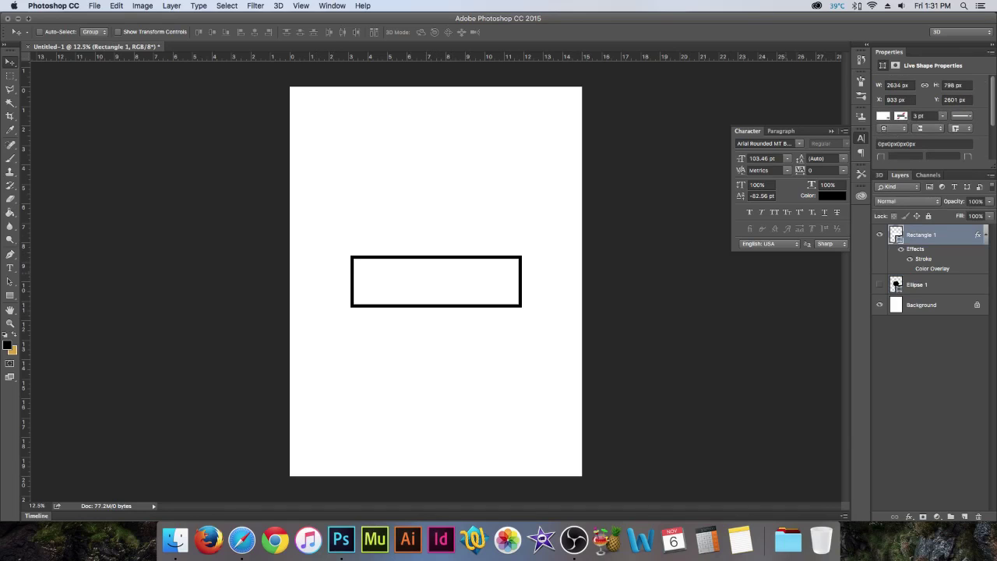
Try to reduce the rectangle's height from its upper edge to about 702 px, and undo it
{"action": "key", "text": "super+t"}
{"action": "left_click_drag", "start_coordinate": [435, 256], "coordinate": [436, 263]}
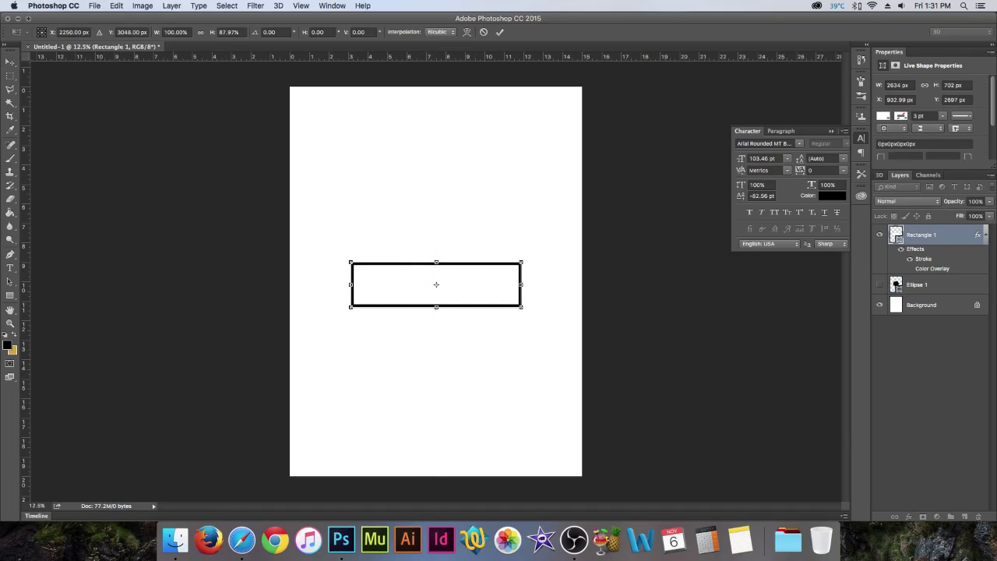
{"action": "left_click", "coordinate": [10, 61]}
{"action": "key", "text": "Return"}
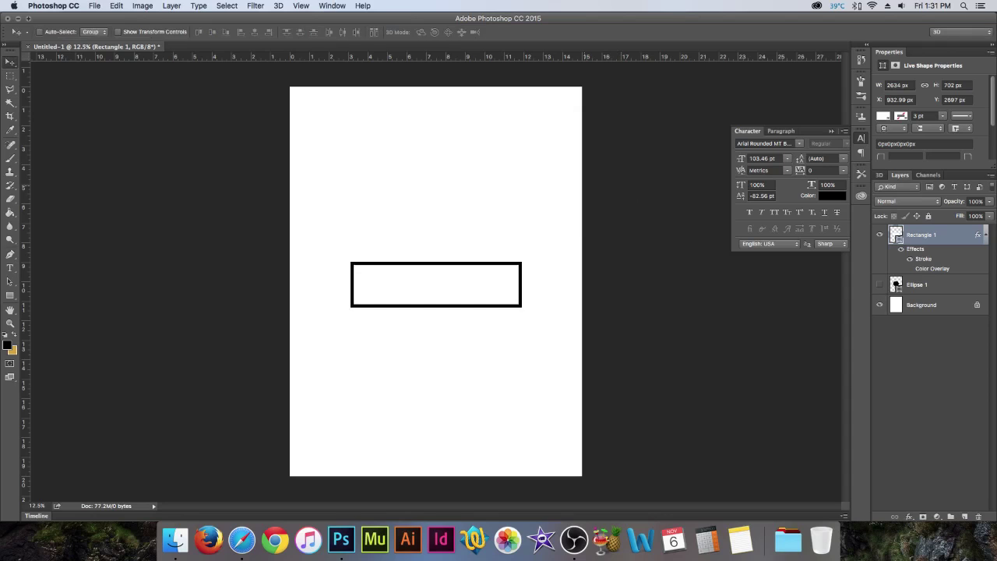
{"action": "key", "text": "super+z"}
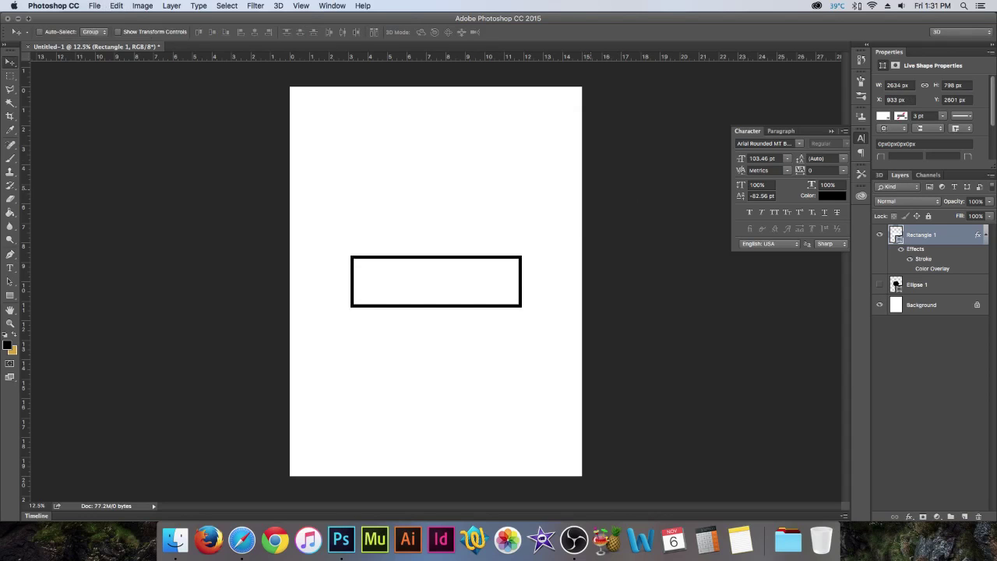
Narrow the rectangle around its center to about 2406 px wide
{"action": "key", "text": "super+t"}
{"action": "left_click_drag", "start_coordinate": [521, 281], "coordinate": [514, 281]}
{"action": "key", "text": "v"}
{"action": "key", "text": "Return"}
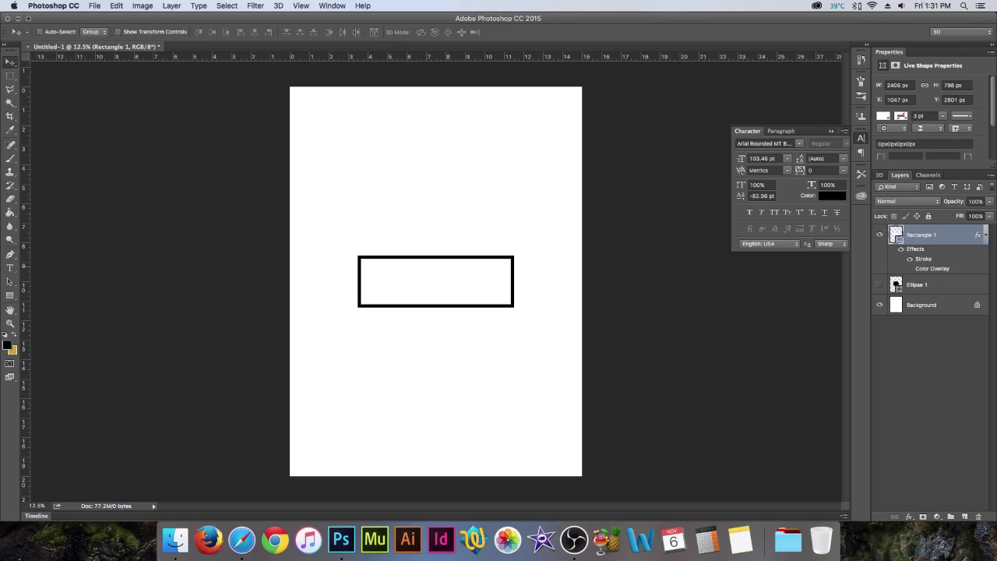
Try placing a duplicate of the rectangle below the original, and delete the copy
{"action": "left_click_drag", "start_coordinate": [502, 261], "coordinate": [502, 342]}
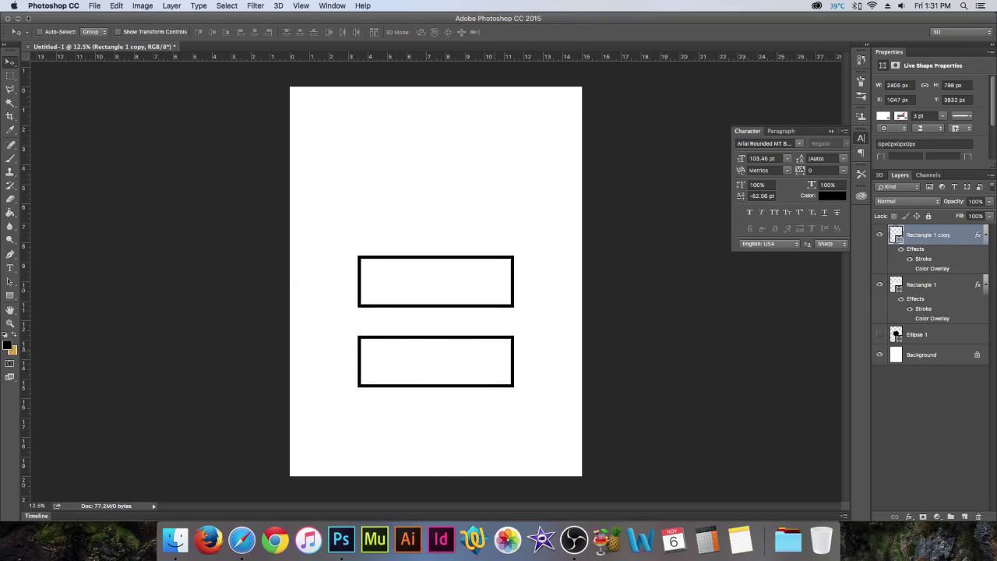
{"action": "left_click_drag", "start_coordinate": [463, 359], "coordinate": [468, 279]}
{"action": "key", "text": "Delete"}
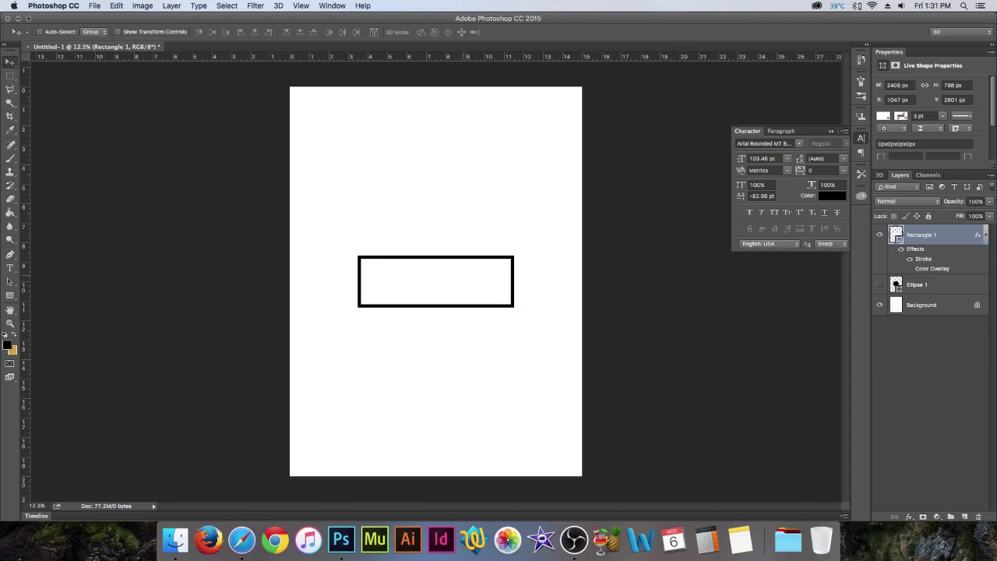
Duplicate the rectangle, reorder the copy beneath the original layer, and offset it down and to the left
{"action": "left_click_drag", "start_coordinate": [468, 278], "coordinate": [454, 314]}
{"action": "right_click", "coordinate": [942, 234]}
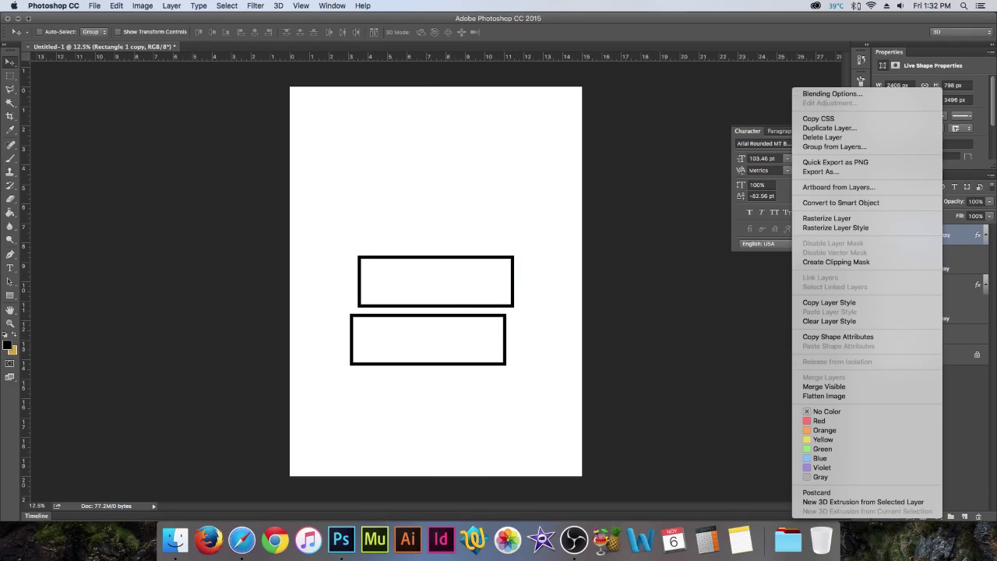
{"action": "key", "text": "Escape"}
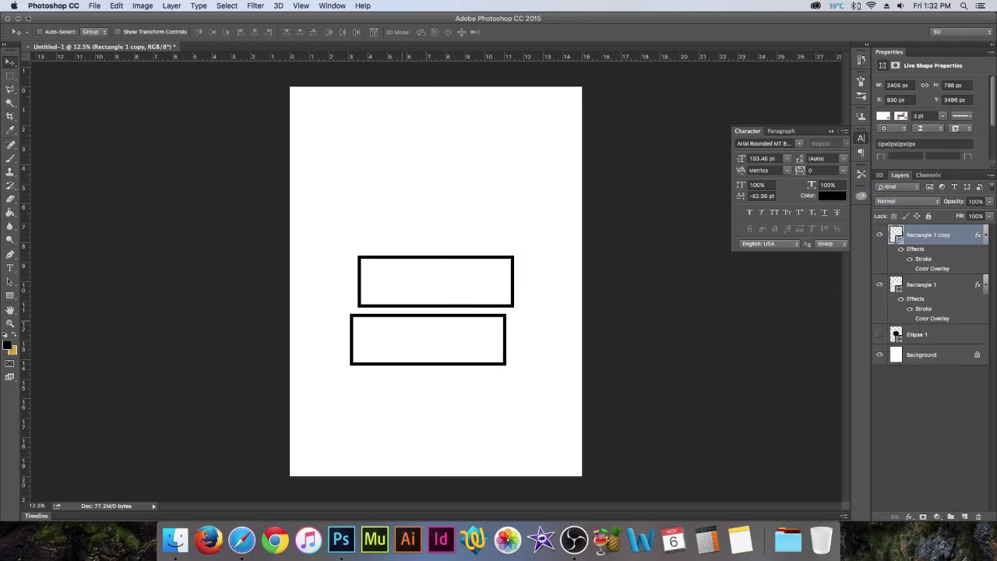
{"action": "left_click_drag", "start_coordinate": [432, 343], "coordinate": [418, 311]}
{"action": "left_click_drag", "start_coordinate": [930, 235], "coordinate": [931, 323]}
{"action": "left_click_drag", "start_coordinate": [420, 312], "coordinate": [401, 307]}
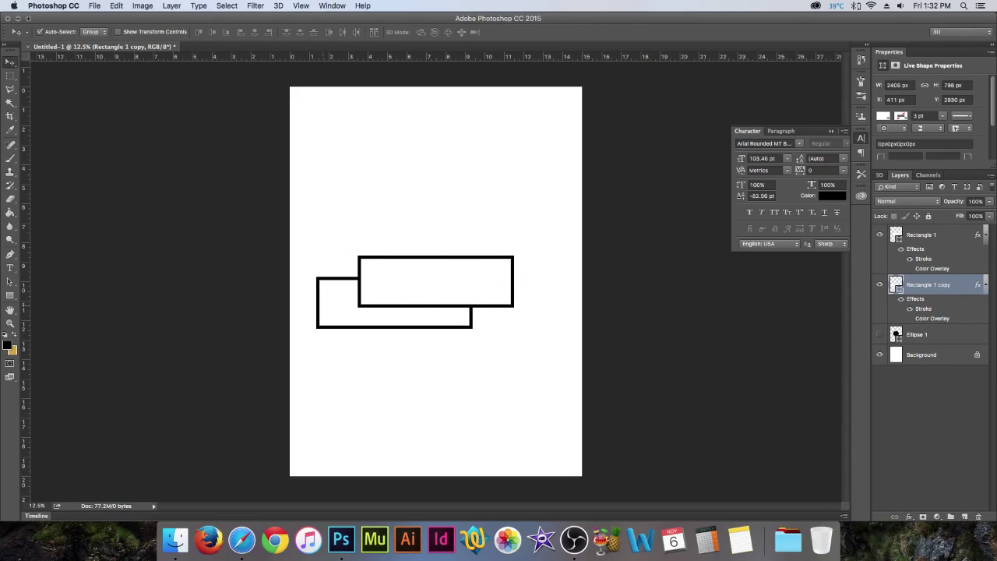
Narrow the rear copy to about 923 px wide and place it at about X 497, Y 2839 px, protruding past the main rectangle's left end
{"action": "key", "text": "ctrl+t"}
{"action": "left_click_drag", "start_coordinate": [317, 302], "coordinate": [402, 302]}
{"action": "left_click", "coordinate": [10, 62]}
{"action": "left_click", "coordinate": [586, 184]}
{"action": "left_click_drag", "start_coordinate": [563, 225], "coordinate": [484, 219]}
{"action": "key", "text": "super+t"}
{"action": "left_click_drag", "start_coordinate": [323, 297], "coordinate": [333, 297]}
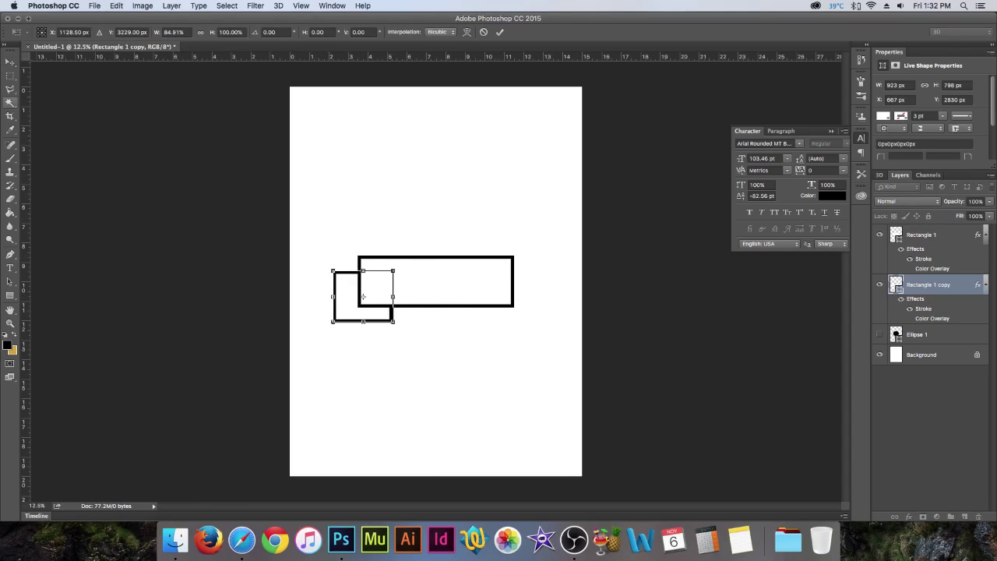
{"action": "left_click", "coordinate": [10, 62]}
{"action": "left_click", "coordinate": [586, 184]}
{"action": "left_click_drag", "start_coordinate": [469, 219], "coordinate": [463, 220]}
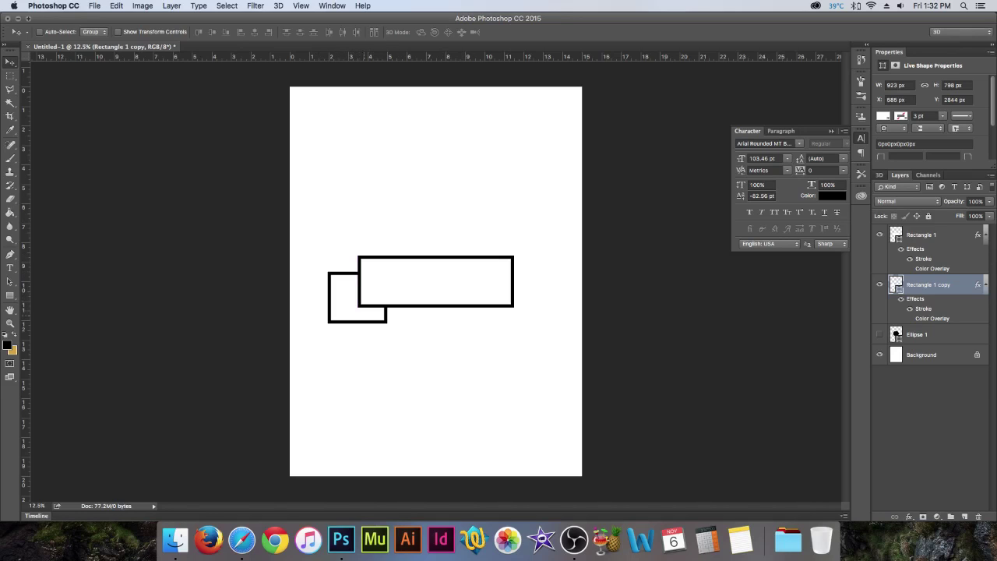
{"action": "left_click_drag", "start_coordinate": [352, 289], "coordinate": [346, 289]}
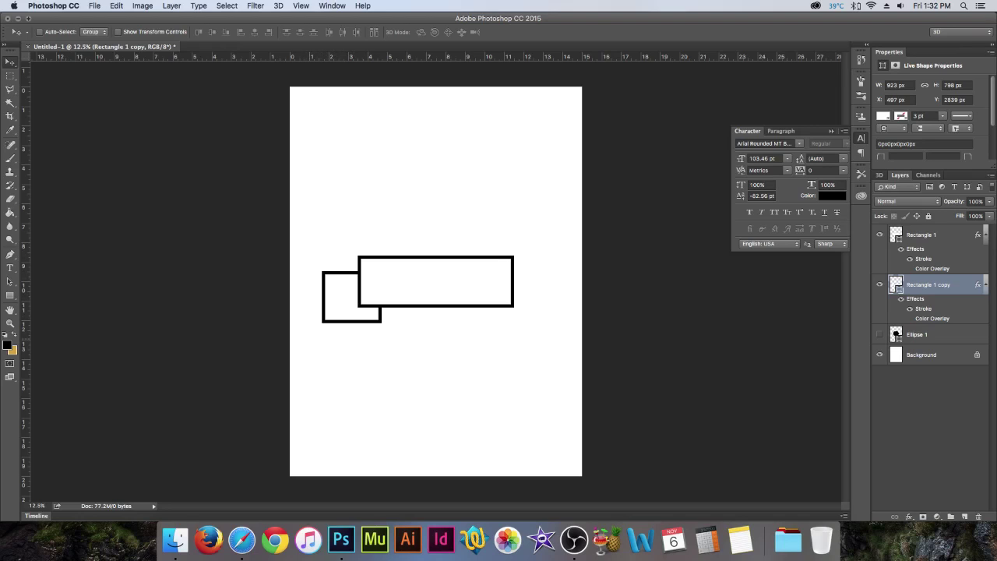
{"action": "key", "text": "u"}
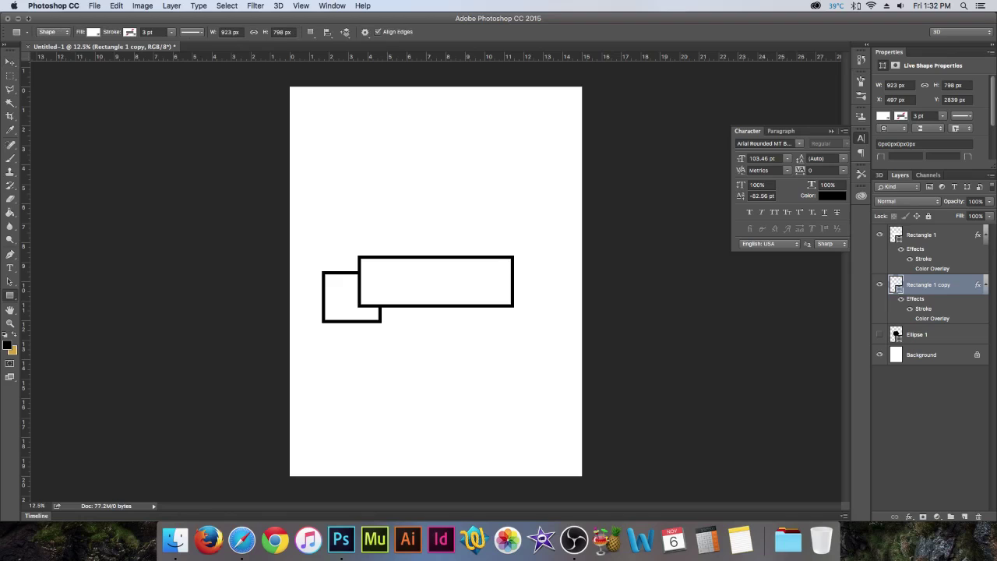
{"action": "left_click", "coordinate": [10, 295]}
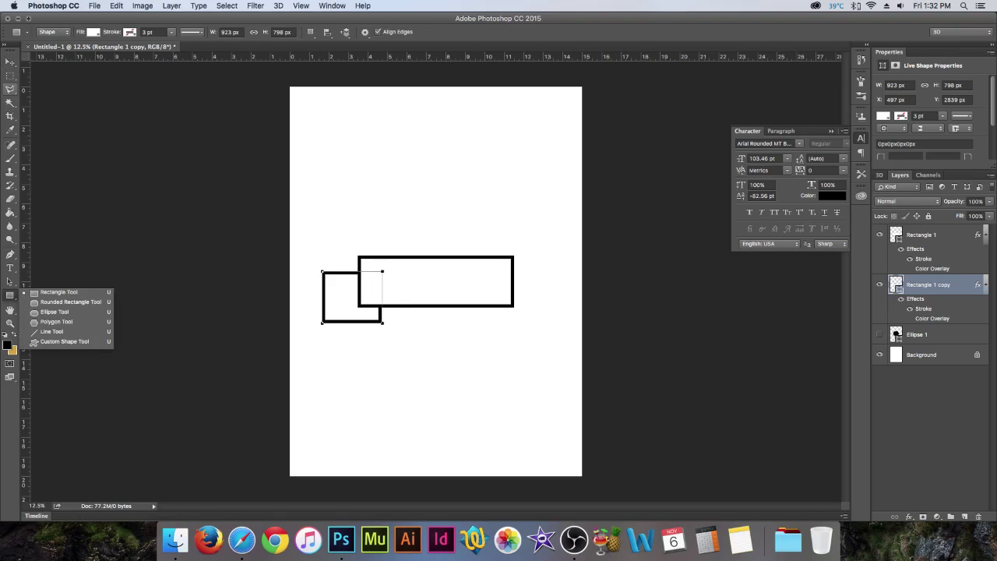
{"action": "left_click", "coordinate": [10, 63]}
{"action": "key", "text": "v"}
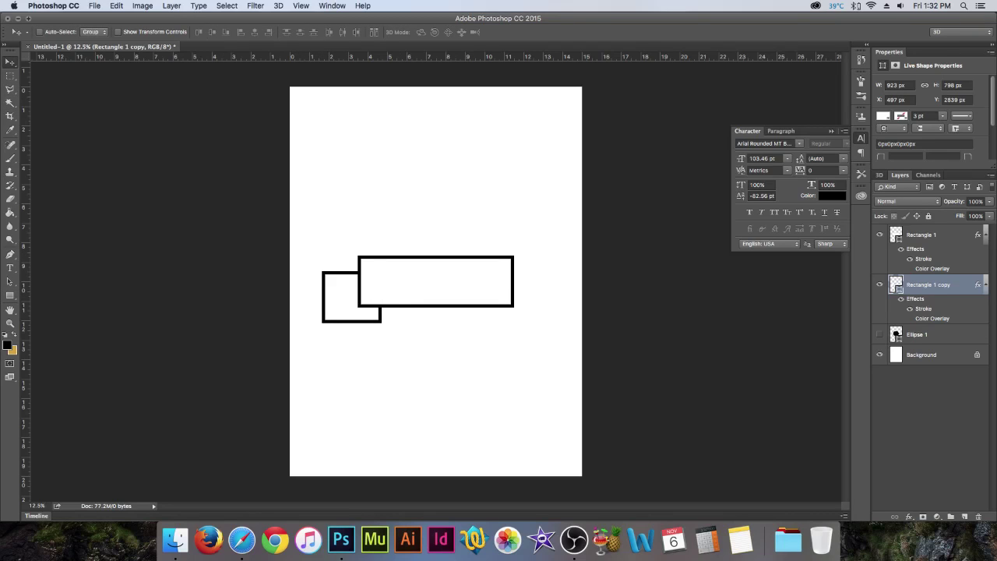
Cut a triangular notch into the rear copy's left end using a Polygonal Lasso selection and an inverted layer mask
{"action": "key", "text": "l"}
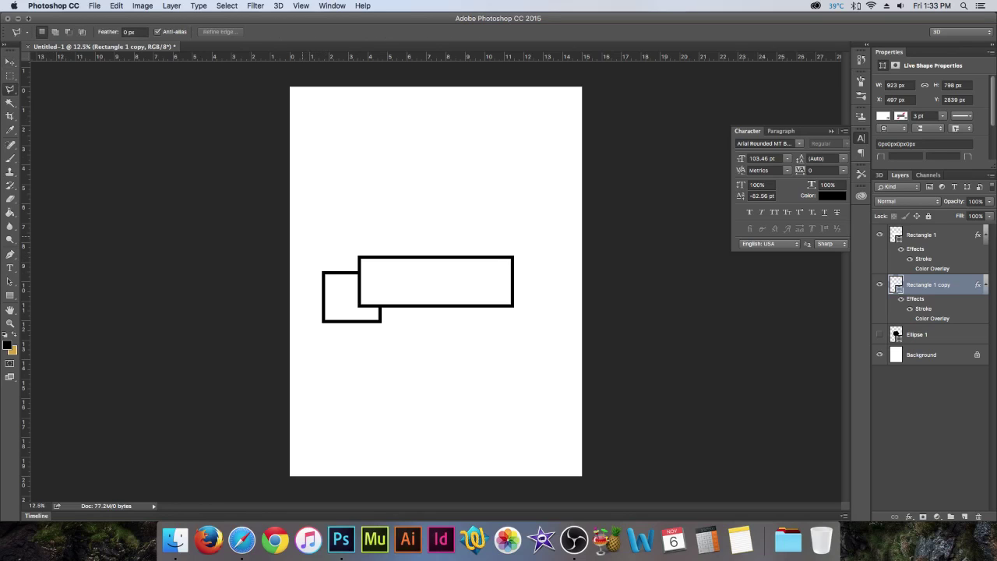
{"action": "left_click", "coordinate": [305, 239]}
{"action": "left_click", "coordinate": [338, 295]}
{"action": "left_click", "coordinate": [310, 343]}
{"action": "double_click", "coordinate": [234, 318]}
{"action": "left_click", "coordinate": [923, 517]}
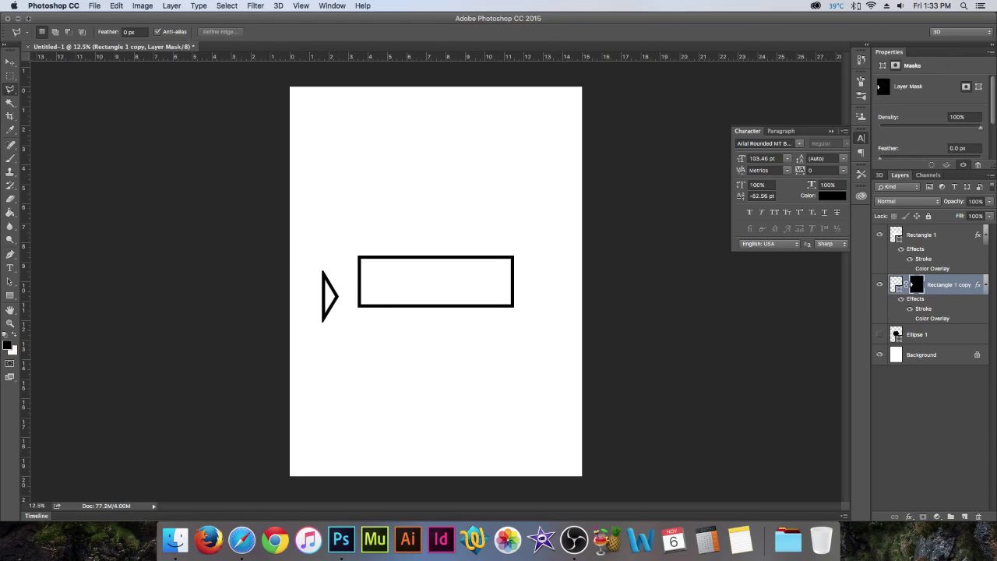
{"action": "key", "text": "ctrl+i"}
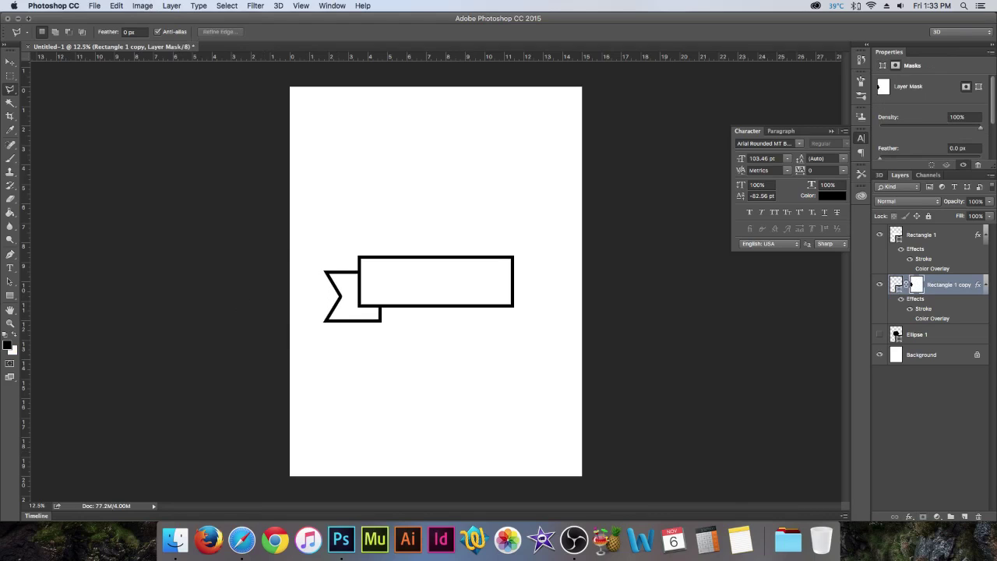
{"action": "left_click", "coordinate": [911, 284]}
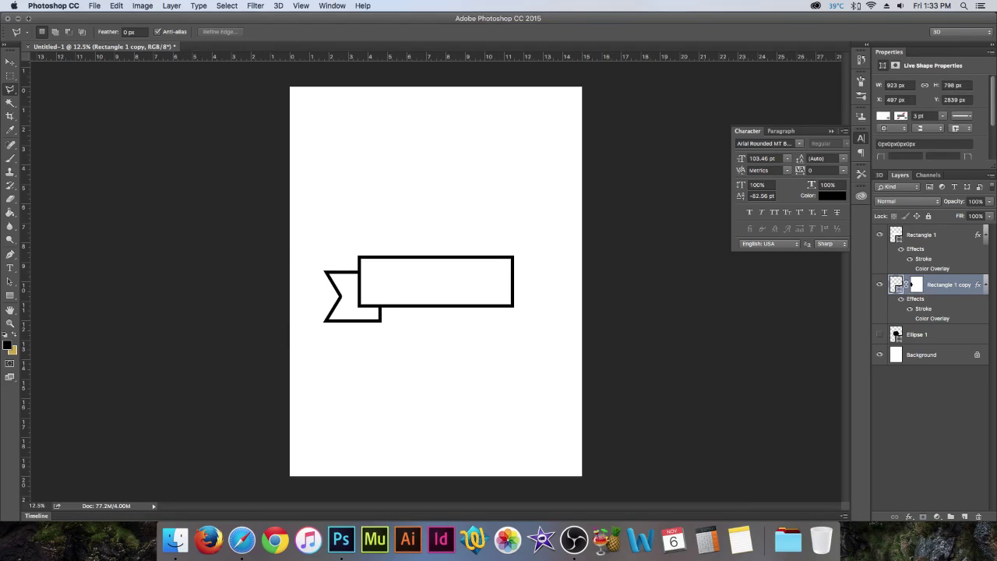
{"action": "right_click", "coordinate": [10, 89]}
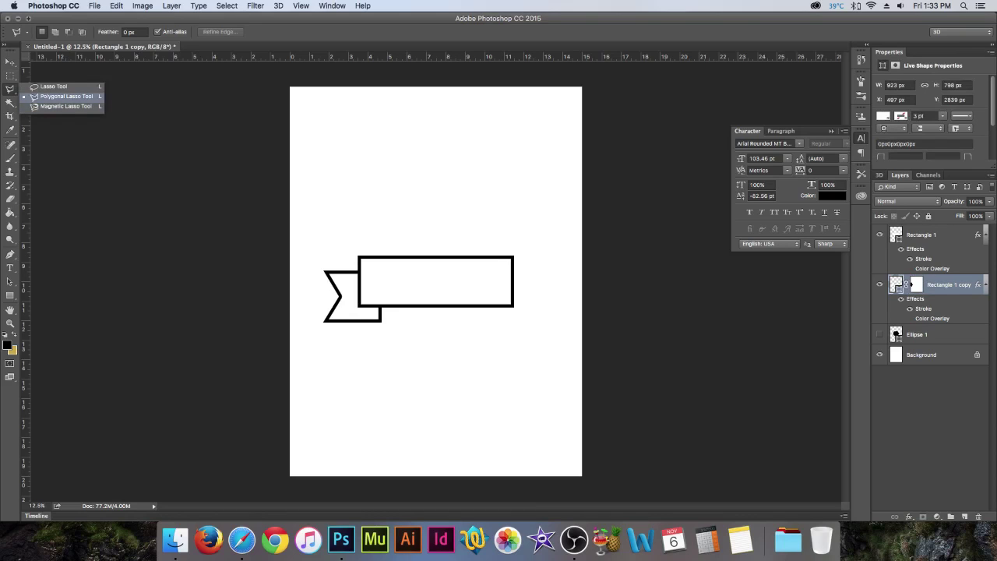
{"action": "left_click", "coordinate": [65, 96]}
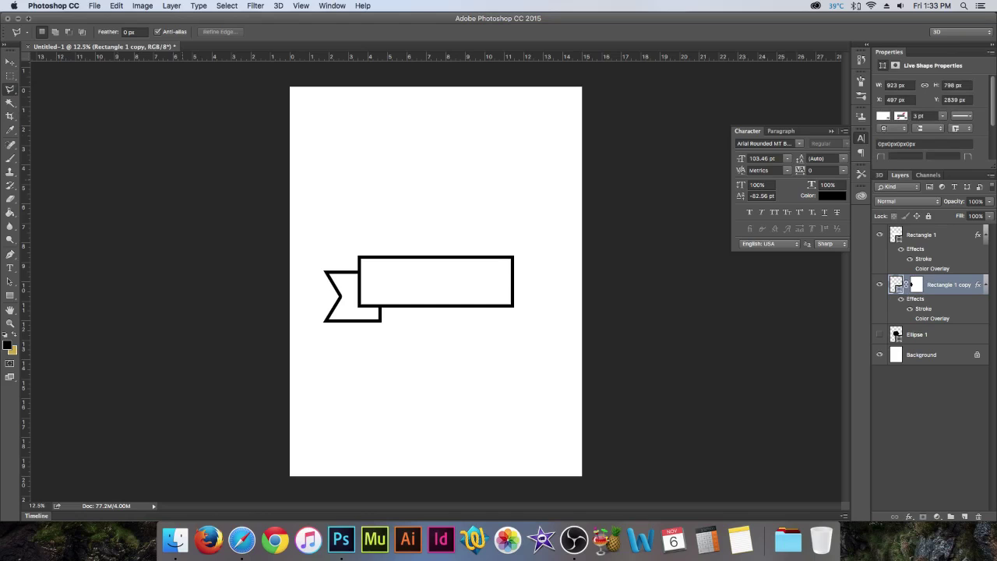
{"action": "left_click", "coordinate": [311, 244]}
{"action": "left_click", "coordinate": [326, 271]}
{"action": "left_click", "coordinate": [314, 340]}
{"action": "left_click", "coordinate": [218, 324]}
{"action": "left_click", "coordinate": [311, 245]}
{"action": "left_click", "coordinate": [913, 284]}
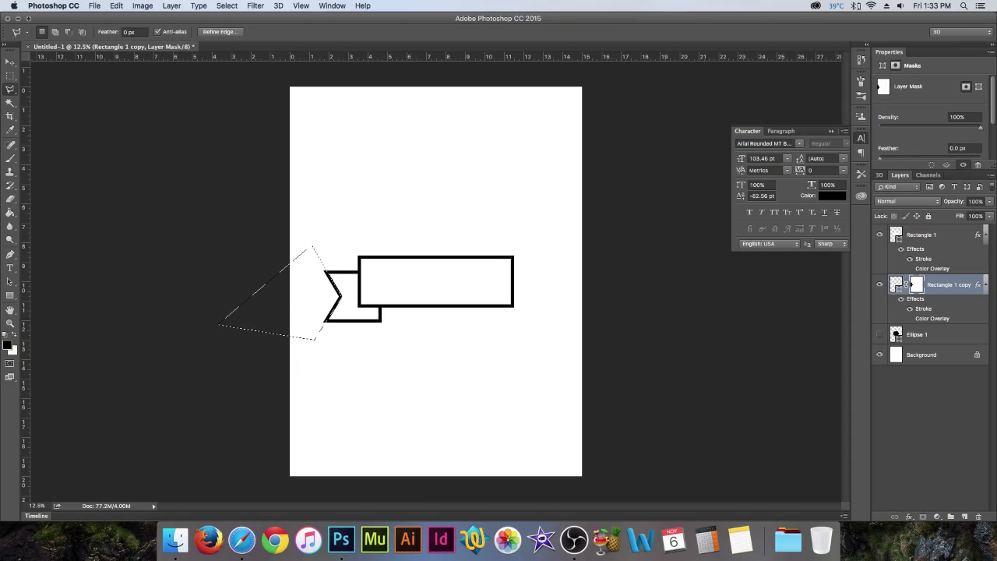
{"action": "key", "text": "super+d"}
Delete the rear copy's layer mask and recut the triangular notch in its left end with a Polygonal Lasso selection and an inverted mask
{"action": "left_click_drag", "start_coordinate": [912, 284], "coordinate": [959, 496]}
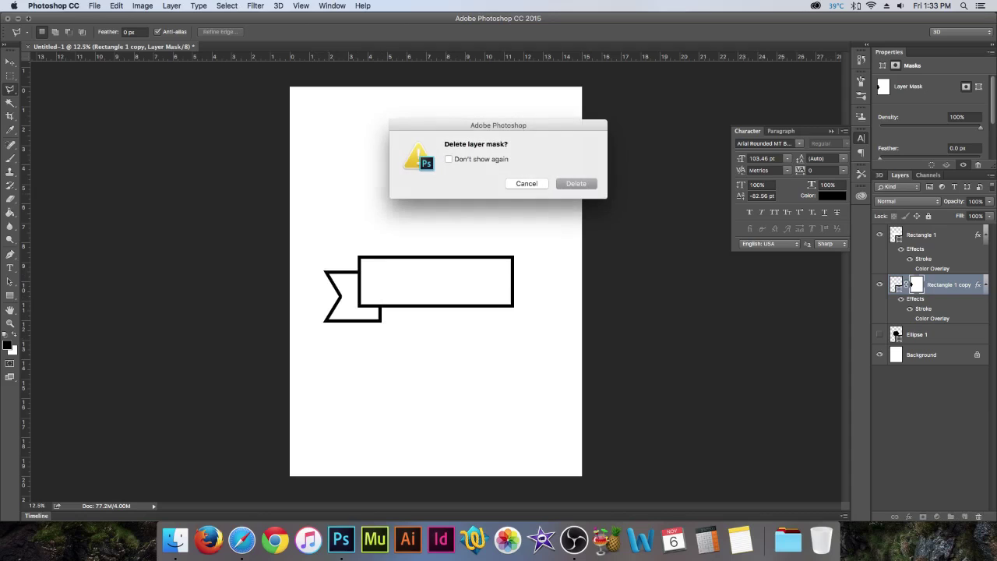
{"action": "left_click", "coordinate": [577, 184]}
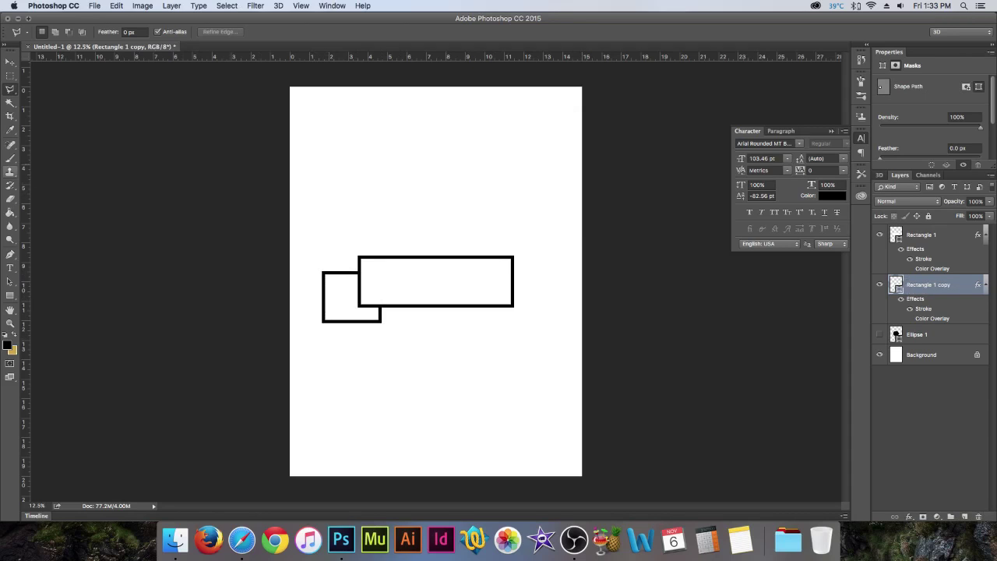
{"action": "left_click", "coordinate": [302, 241]}
{"action": "double_click", "coordinate": [339, 296]}
{"action": "left_click", "coordinate": [577, 184]}
{"action": "left_click", "coordinate": [315, 245]}
{"action": "left_click", "coordinate": [337, 295]}
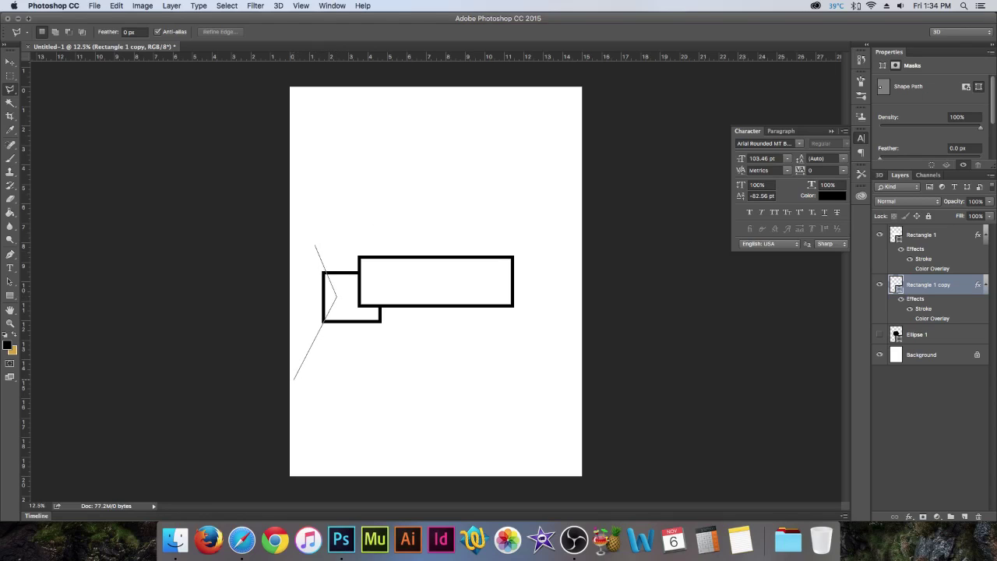
{"action": "left_click", "coordinate": [293, 379]}
{"action": "double_click", "coordinate": [231, 359]}
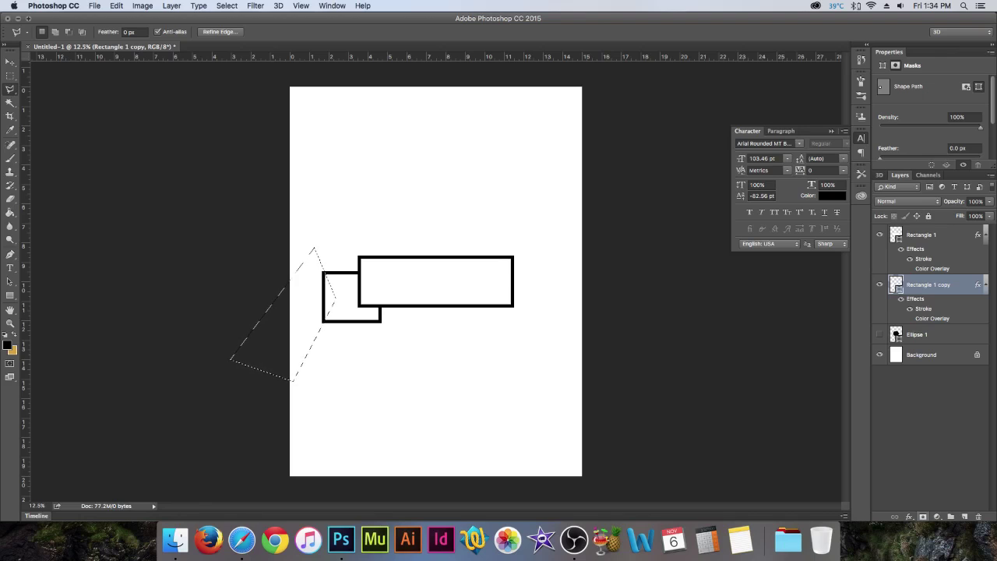
{"action": "left_click", "coordinate": [923, 516]}
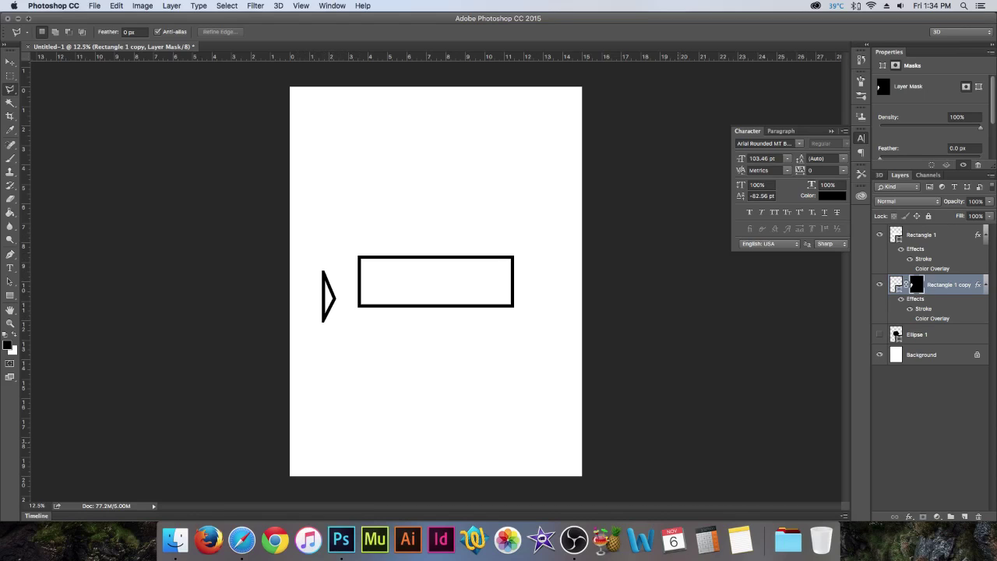
{"action": "key", "text": "super+i"}
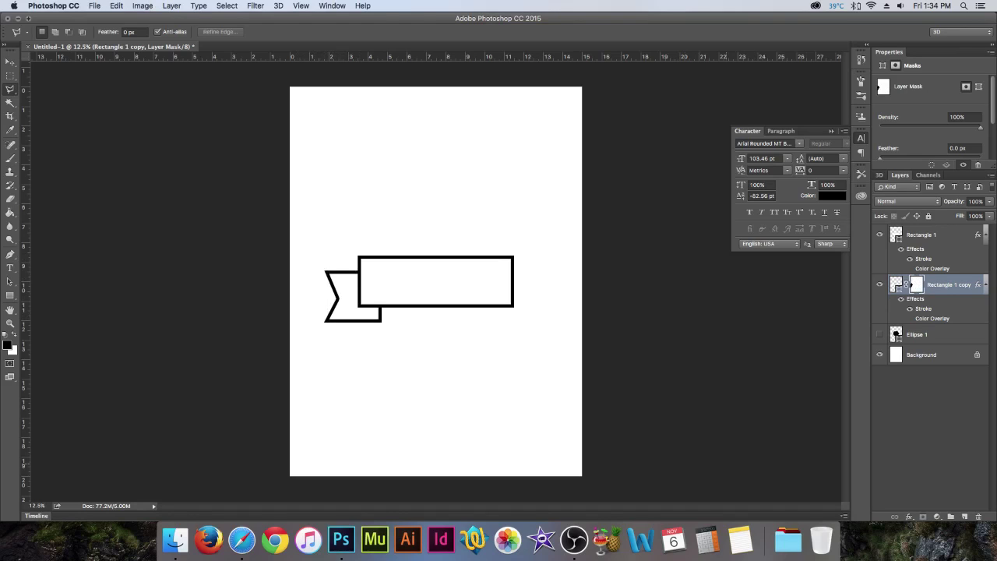
Nudge the notched rear copy down 50 px
{"action": "key", "text": "v"}
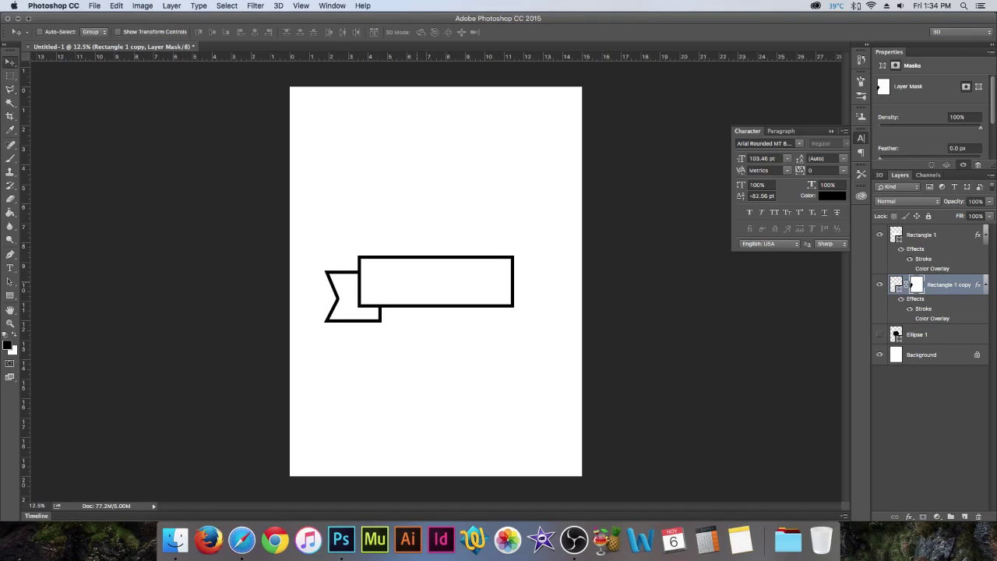
{"action": "key", "text": "shift+Down"}
{"action": "key", "text": "shift+Down"}
{"action": "key", "text": "shift+Down"}
{"action": "key", "text": "shift+Down"}
{"action": "key", "text": "shift+Down"}
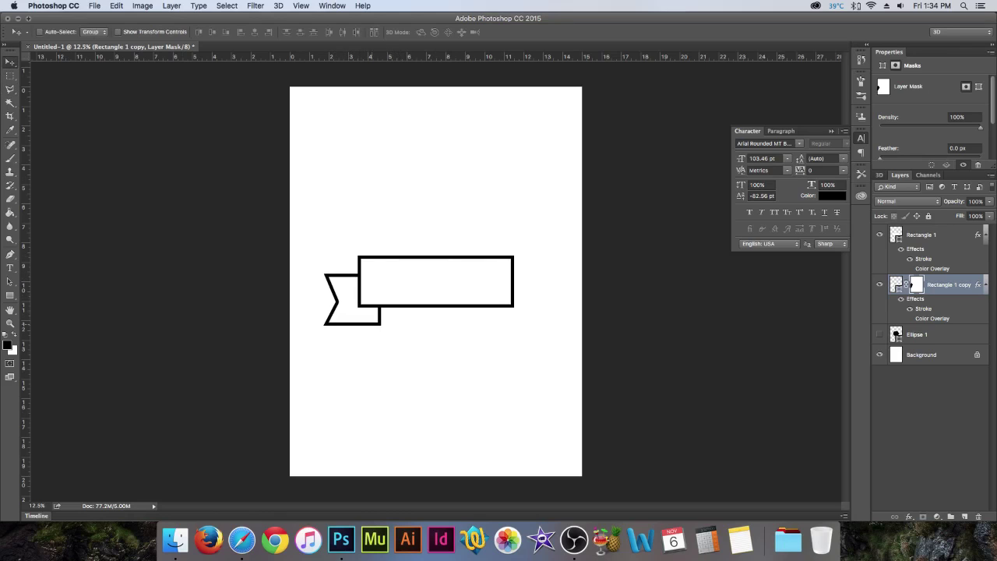
Try warping the masked rear copy with the Flag style and a slight freehand bend
{"action": "key", "text": "super+t"}
{"action": "right_click", "coordinate": [376, 315]}
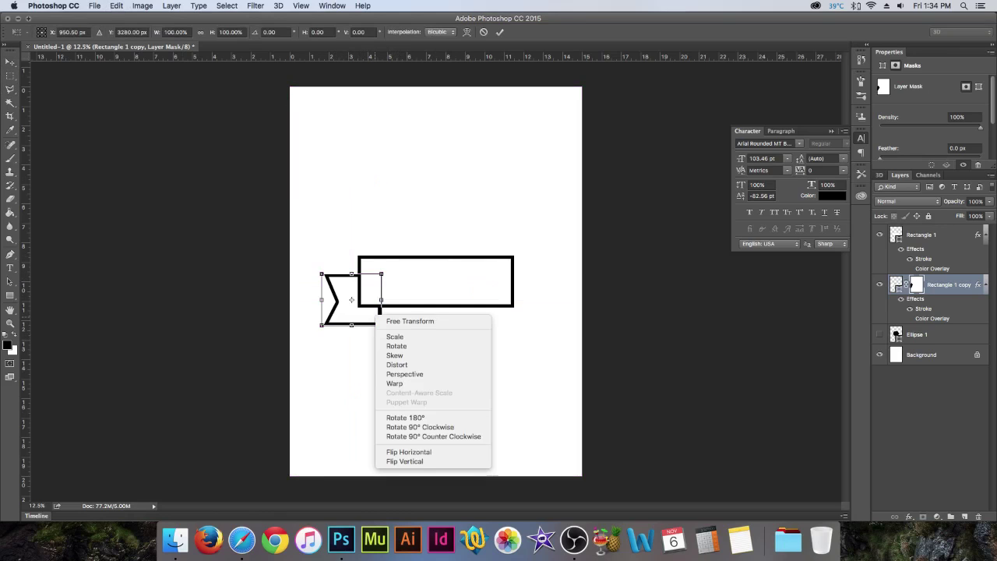
{"action": "left_click", "coordinate": [394, 383]}
{"action": "left_click", "coordinate": [94, 32]}
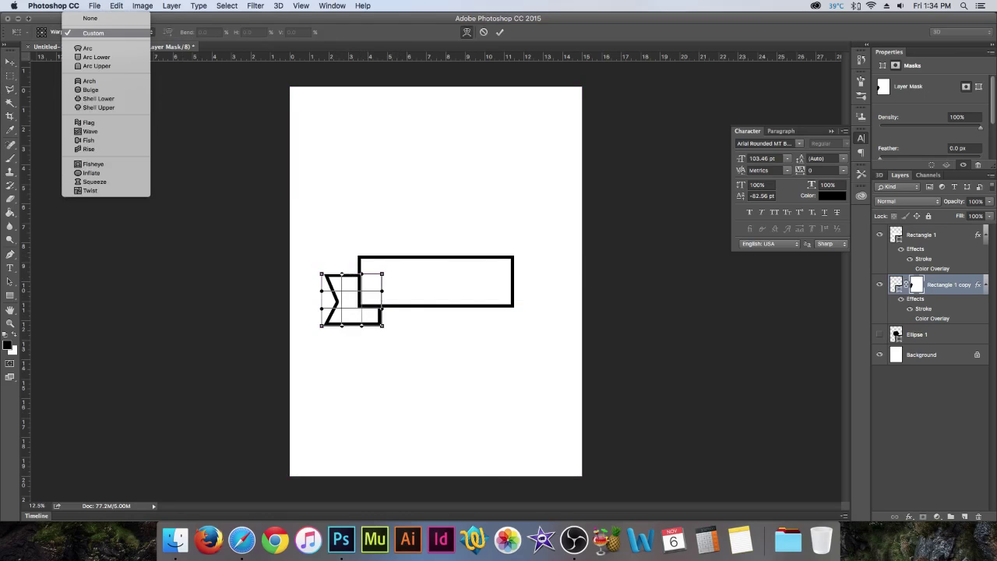
{"action": "left_click", "coordinate": [88, 122]}
{"action": "left_click_drag", "start_coordinate": [337, 288], "coordinate": [337, 269]}
{"action": "left_click", "coordinate": [11, 61]}
{"action": "key", "text": "Return"}
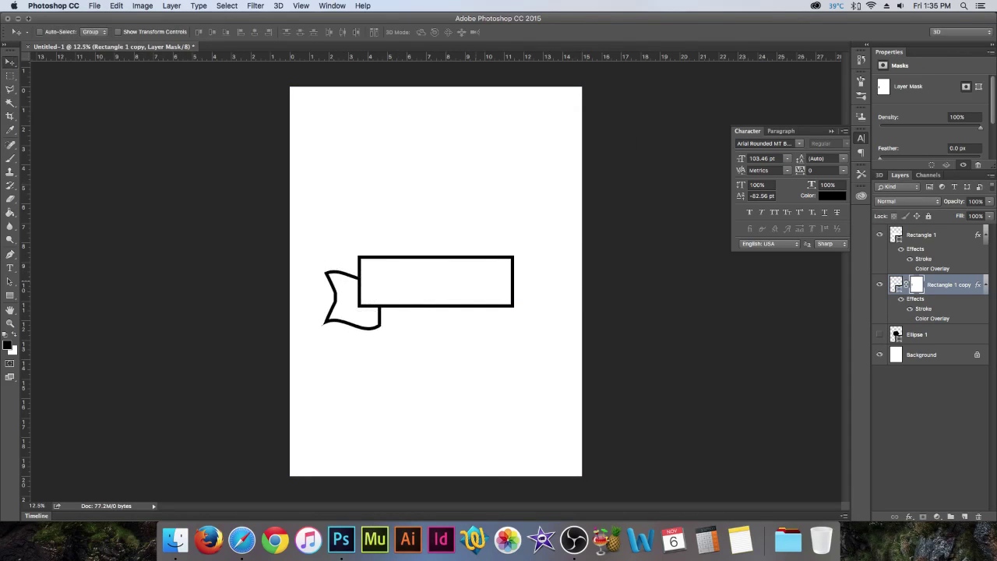
Undo back to the unwarped notched copy and shift it right to about X 2.04 in, Y 9.55 in
{"action": "left_click_drag", "start_coordinate": [380, 310], "coordinate": [387, 303]}
{"action": "left_click", "coordinate": [910, 309]}
{"action": "left_click", "coordinate": [910, 309]}
{"action": "key", "text": "super+z"}
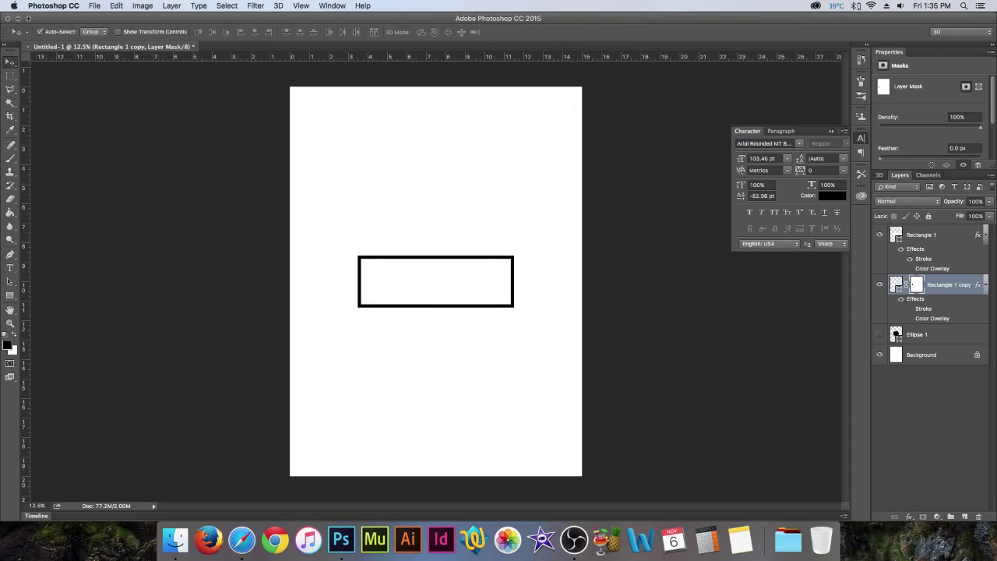
{"action": "key", "text": "super+z"}
{"action": "key", "text": "super+z"}
{"action": "key", "text": "super+z"}
{"action": "key", "text": "super+alt+z"}
{"action": "key", "text": "super+alt+z"}
{"action": "left_click_drag", "start_coordinate": [518, 314], "coordinate": [526, 315]}
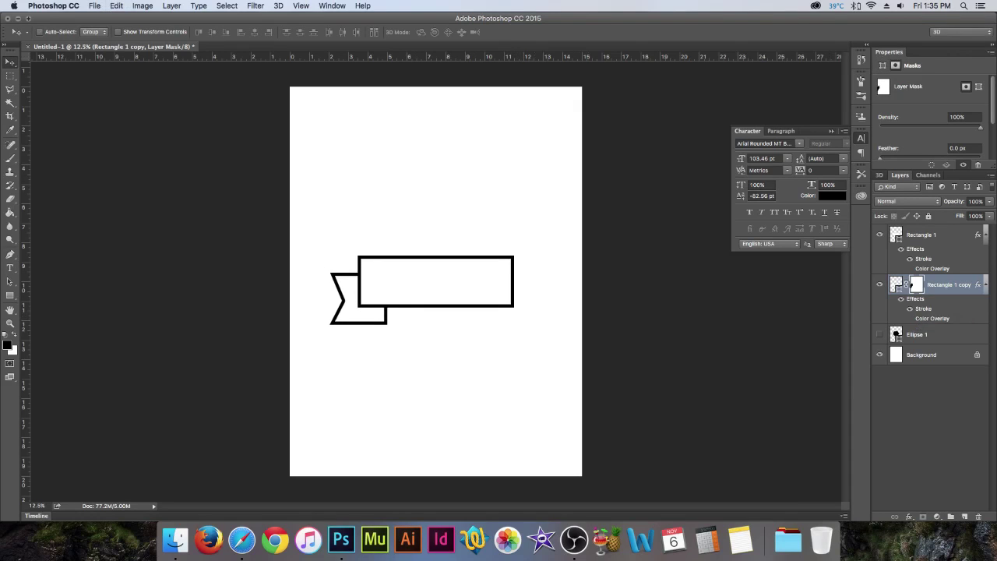
{"action": "right_click", "coordinate": [944, 284]}
{"action": "left_click", "coordinate": [836, 228]}
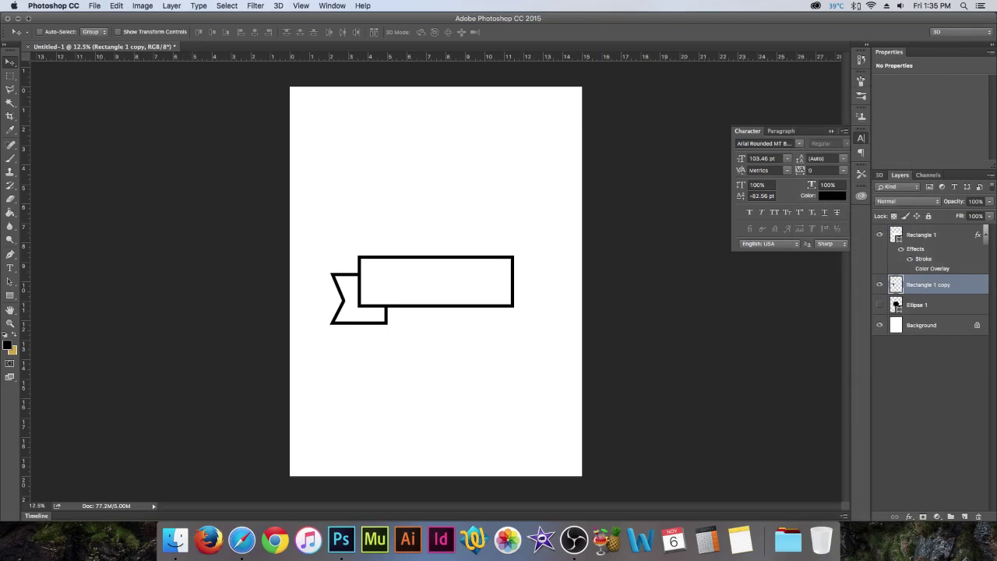
{"action": "key", "text": "super+z"}
Convert the notched rear copy's layer to a Smart Object
{"action": "right_click", "coordinate": [944, 284]}
{"action": "left_click", "coordinate": [842, 202]}
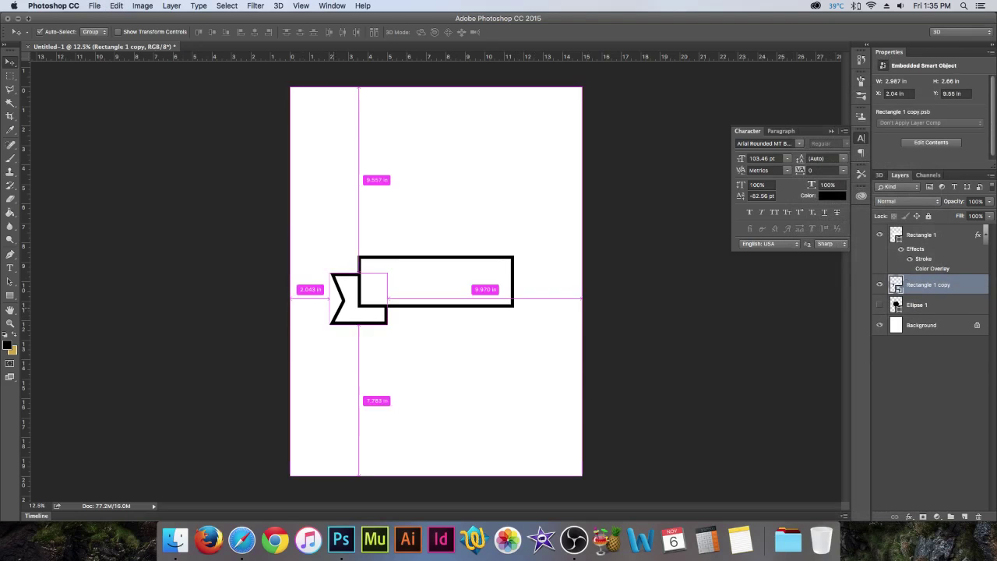
Warp the ribbon-end Smart Object with the Flag style at a bend of about 22.7% and apply it
{"action": "key", "text": "super+t"}
{"action": "right_click", "coordinate": [358, 292]}
{"action": "left_click", "coordinate": [377, 367]}
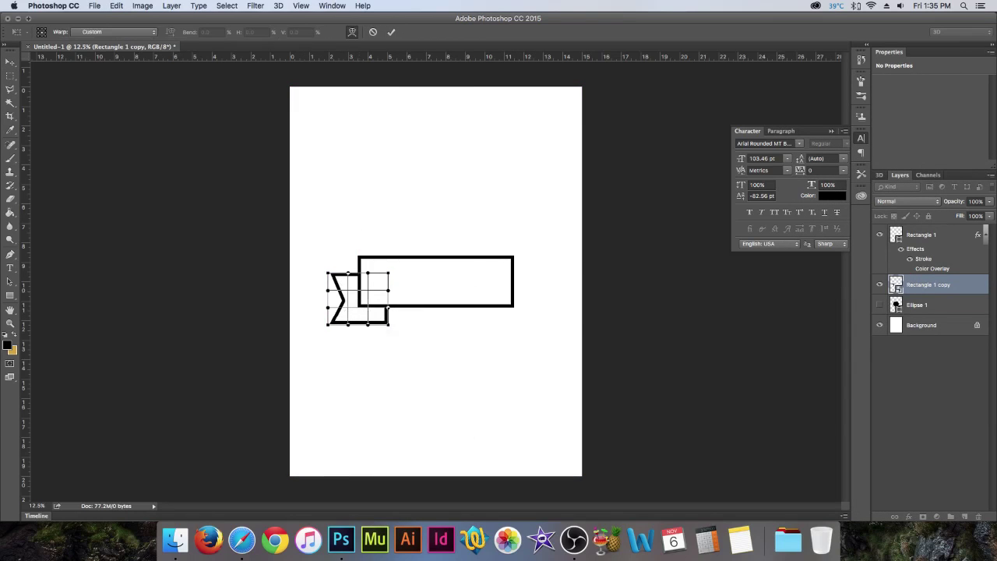
{"action": "left_click", "coordinate": [102, 32]}
{"action": "left_click", "coordinate": [91, 123]}
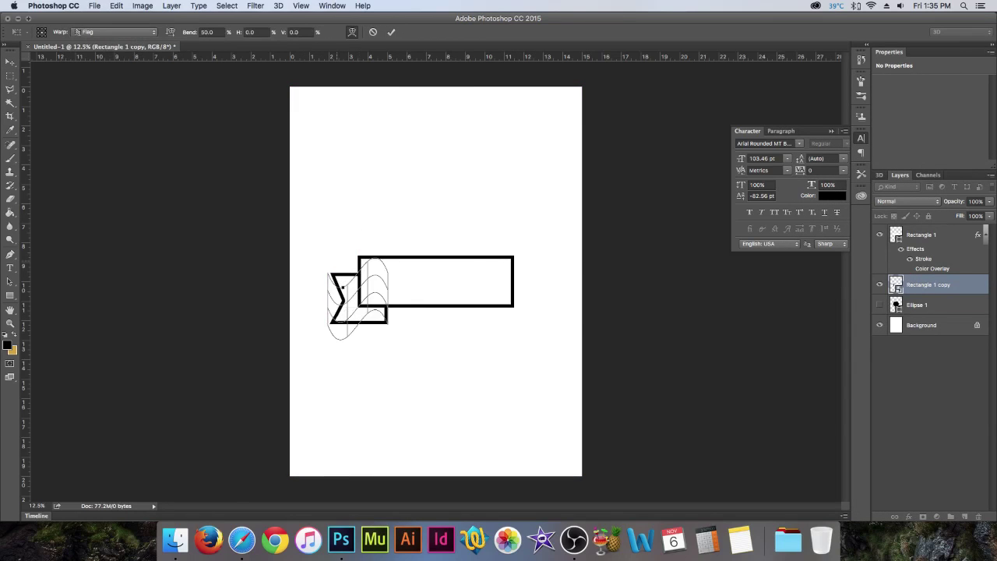
{"action": "mouse_move", "coordinate": [342, 289]}
{"action": "left_mouse_down"}
{"action": "mouse_move", "coordinate": [342, 267]}
{"action": "mouse_move", "coordinate": [342, 279]}
{"action": "left_mouse_up"}
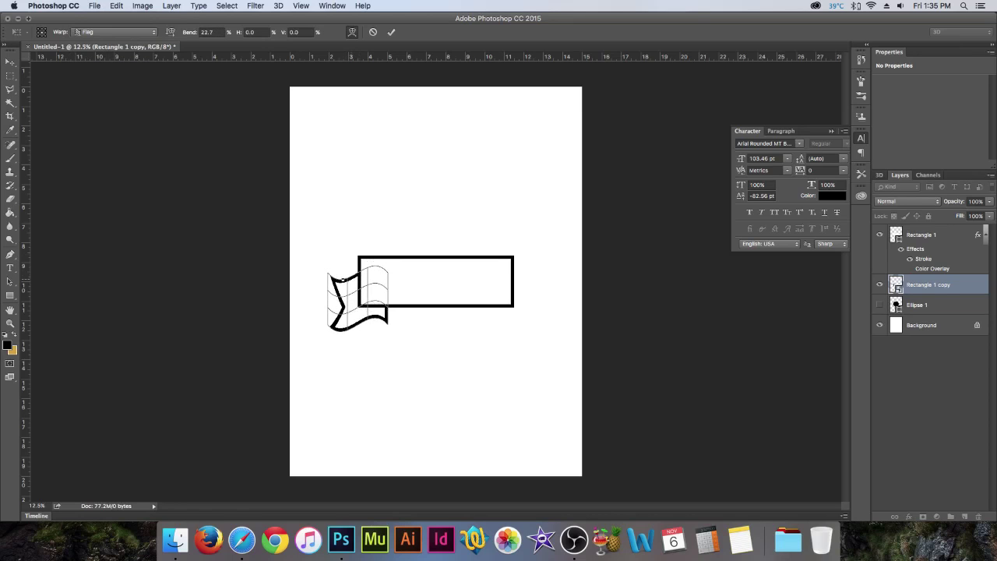
{"action": "key", "text": "v"}
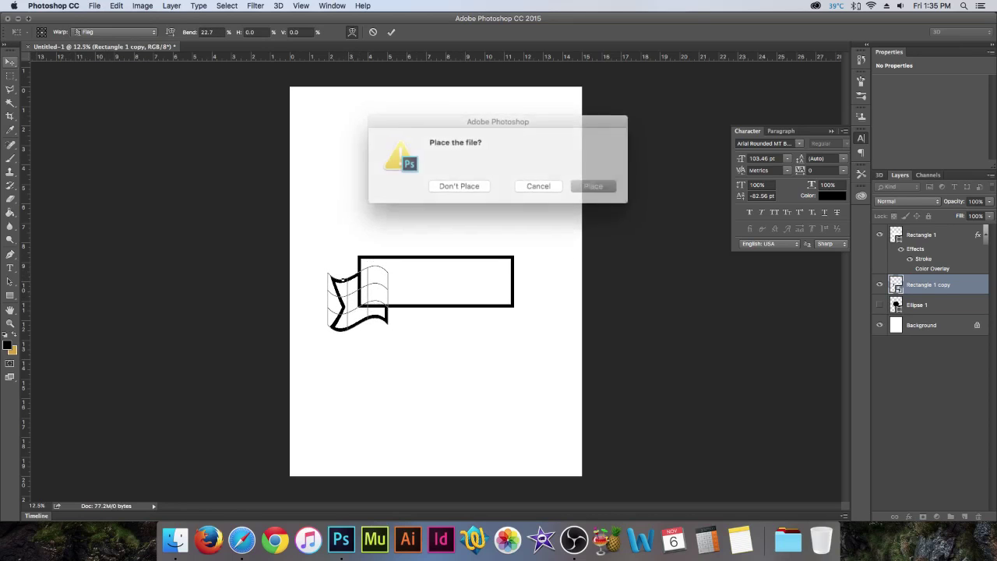
{"action": "key", "text": "Return"}
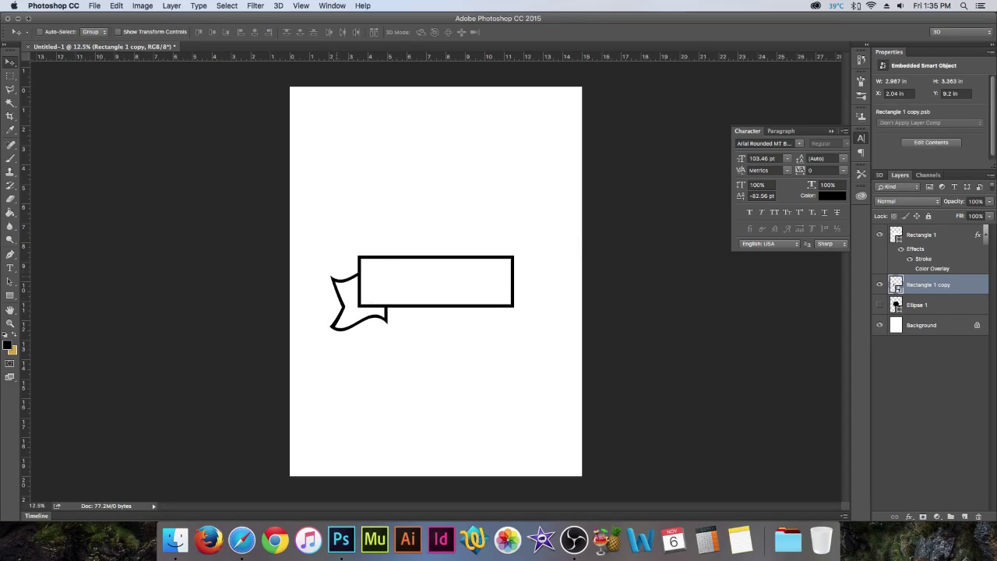
Try repositioning the warped ribbon end, and undo the changes back through the Flag warp
{"action": "left_click_drag", "start_coordinate": [387, 305], "coordinate": [391, 309]}
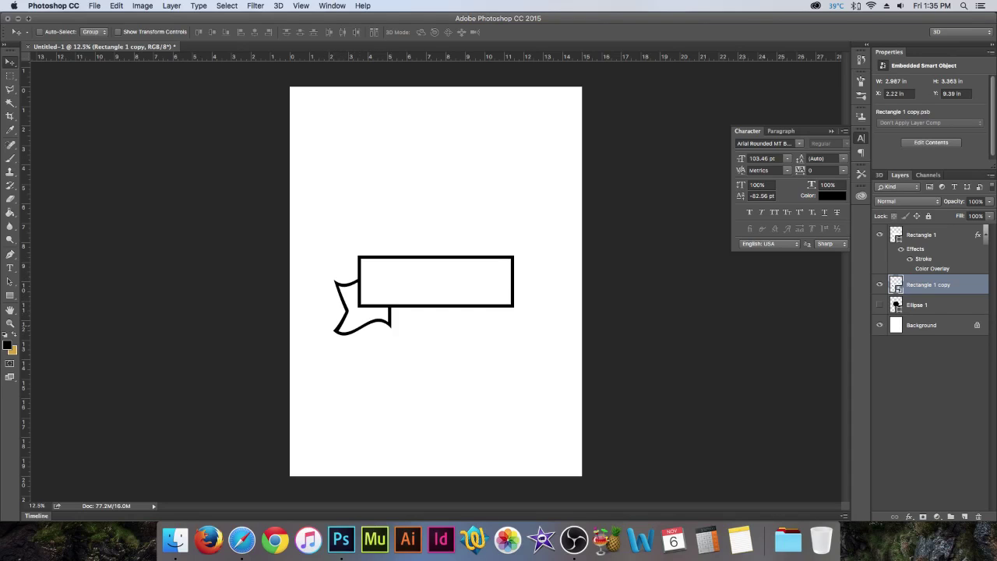
{"action": "key", "text": "super"}
{"action": "left_click_drag", "start_coordinate": [398, 301], "coordinate": [392, 298]}
{"action": "left_click_drag", "start_coordinate": [387, 324], "coordinate": [389, 323]}
{"action": "key", "text": "super+t"}
{"action": "key", "text": "super+z"}
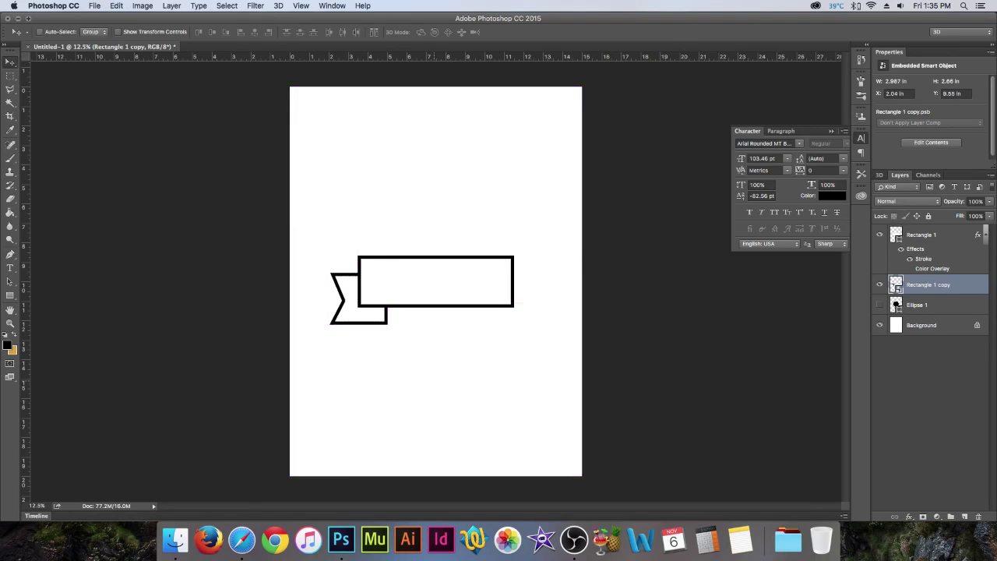
Start warping the ribbon-end Smart Object again, trying the Wave style and an Arc style with a bend of about 10.9%
{"action": "key", "text": "super+t"}
{"action": "right_click", "coordinate": [368, 309]}
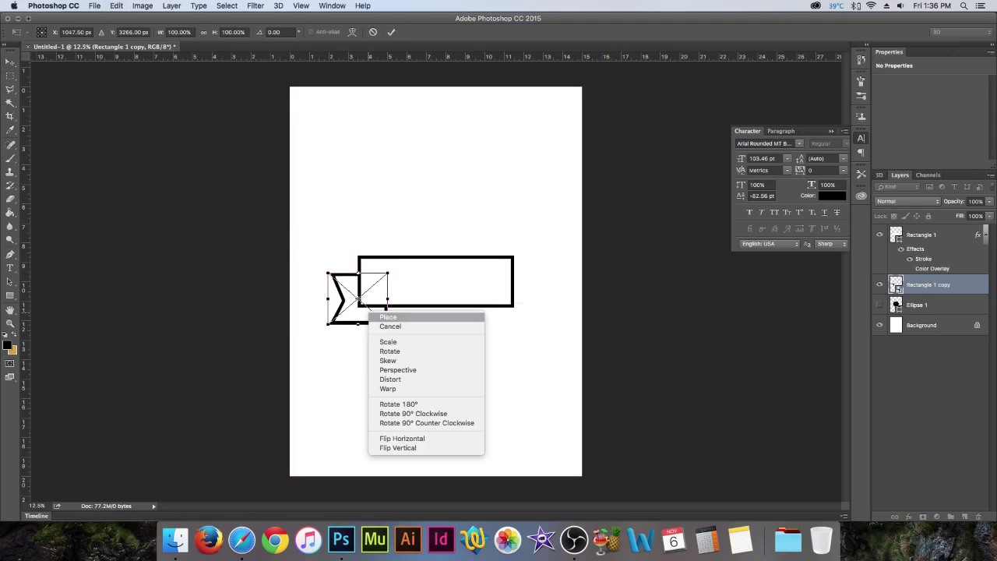
{"action": "left_click", "coordinate": [387, 388]}
{"action": "left_click", "coordinate": [96, 32]}
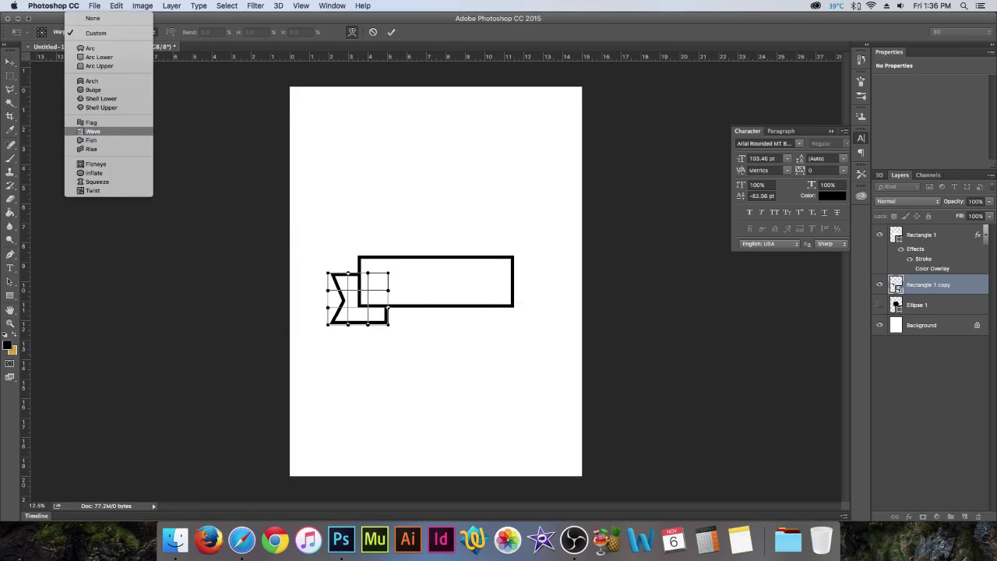
{"action": "left_click", "coordinate": [91, 131]}
{"action": "left_click_drag", "start_coordinate": [343, 305], "coordinate": [342, 290]}
{"action": "left_click", "coordinate": [95, 32]}
{"action": "scroll", "coordinate": [94, 70], "scroll_direction": "up", "scroll_amount": 5}
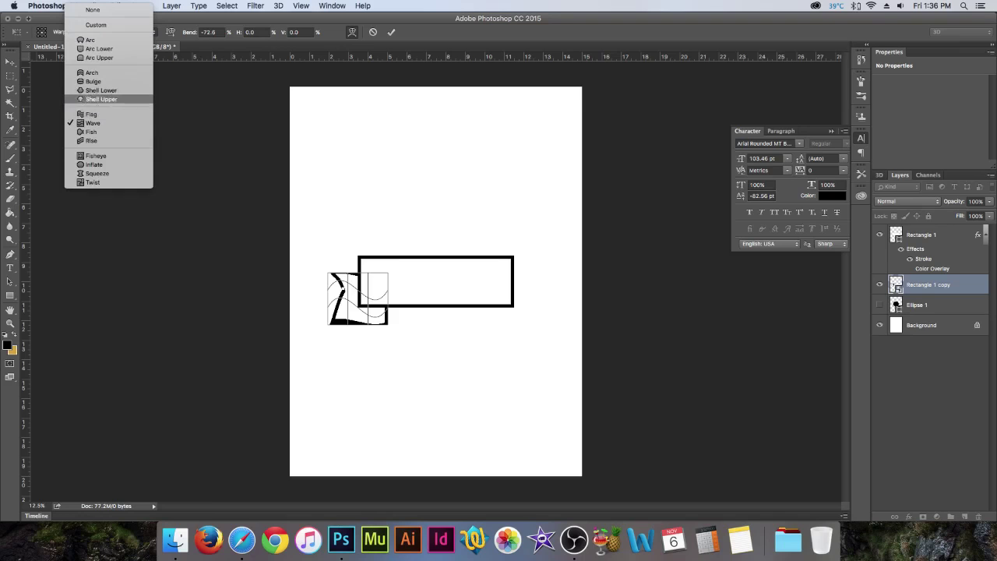
{"action": "left_click", "coordinate": [90, 40]}
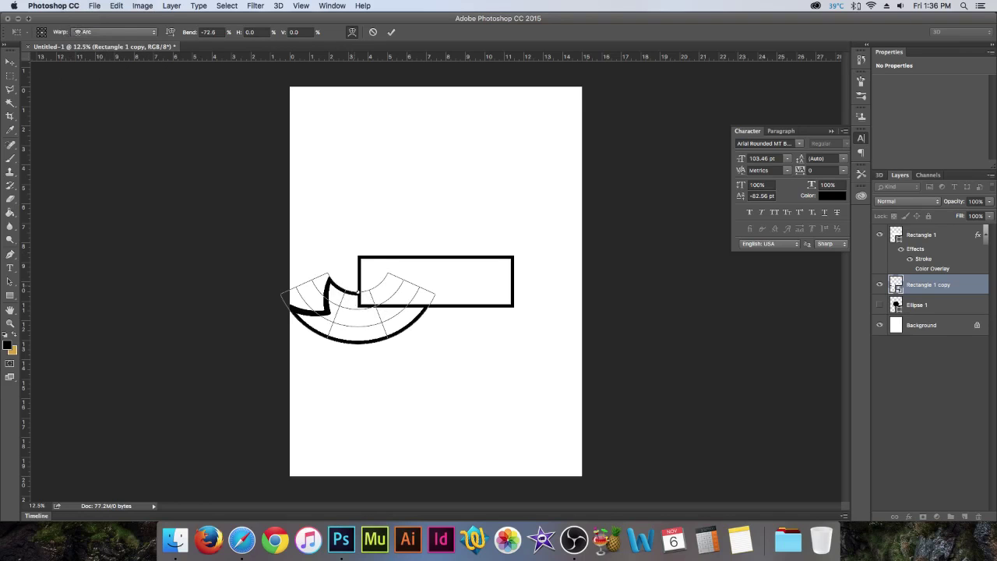
{"action": "left_click_drag", "start_coordinate": [358, 293], "coordinate": [359, 271]}
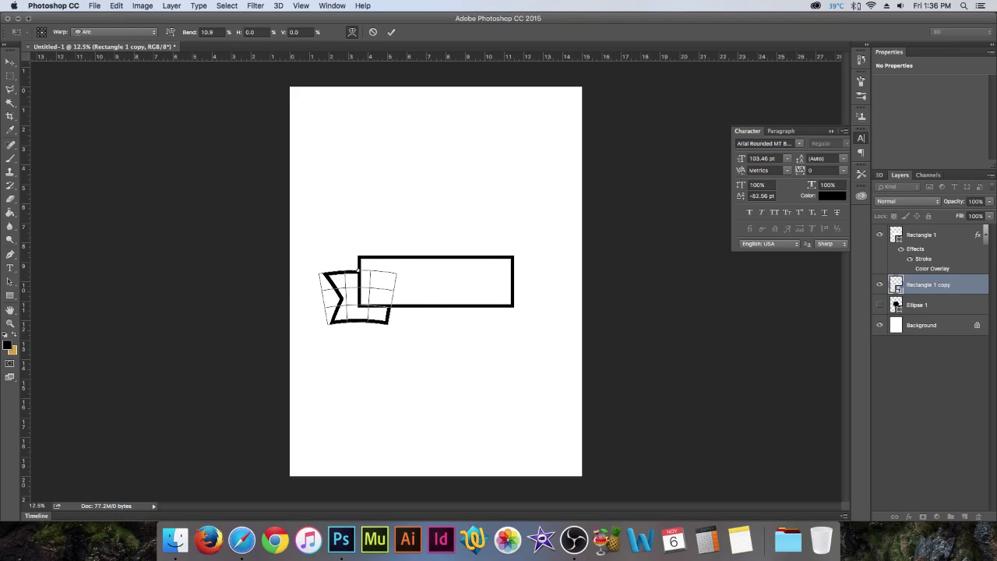
Switch the ribbon end's warp to the Flag style, adjust its bend, apply it, and place the shape at about X 1.72 in, Y 9.29 in
{"action": "left_click", "coordinate": [115, 32]}
{"action": "left_click", "coordinate": [90, 109]}
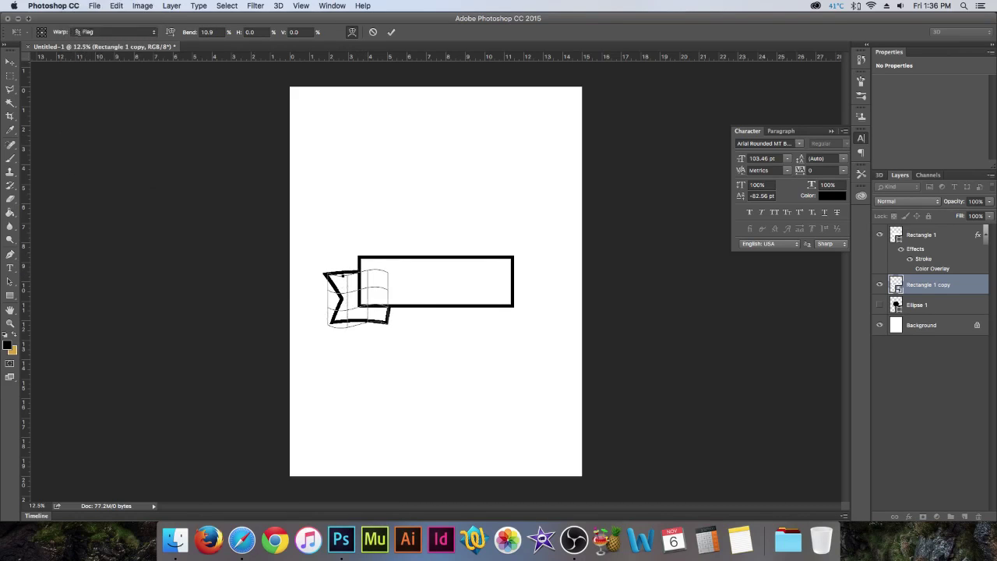
{"action": "left_click_drag", "start_coordinate": [342, 275], "coordinate": [343, 278]}
{"action": "left_click", "coordinate": [10, 62]}
{"action": "left_click", "coordinate": [584, 183]}
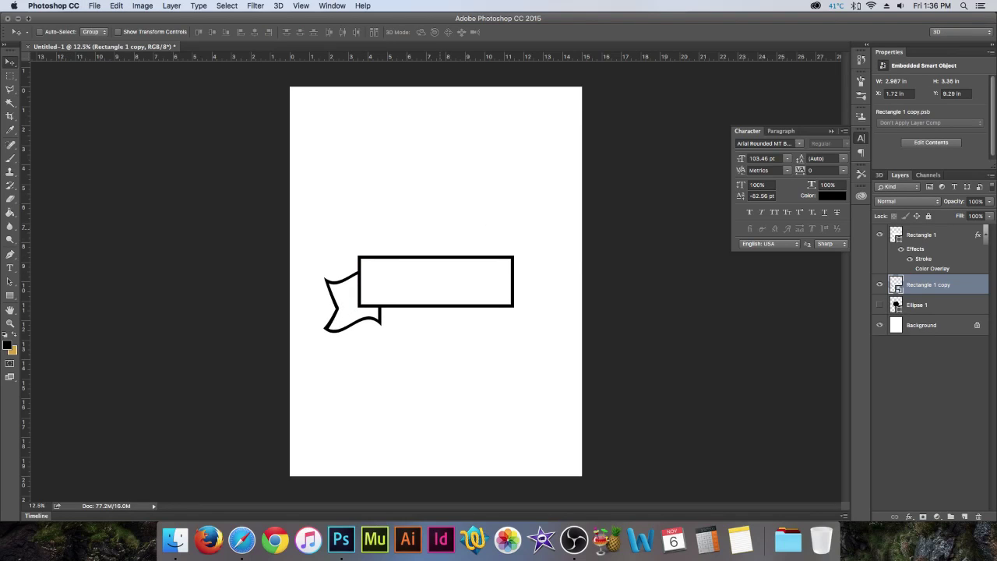
Duplicate the warped ribbon end, flip the copy horizontally, and place it at the main rectangle's right end at about X 10.63 in
{"action": "left_click_drag", "start_coordinate": [361, 317], "coordinate": [456, 313], "text": "alt+shift"}
{"action": "key", "text": "super+t"}
{"action": "right_click", "coordinate": [457, 310]}
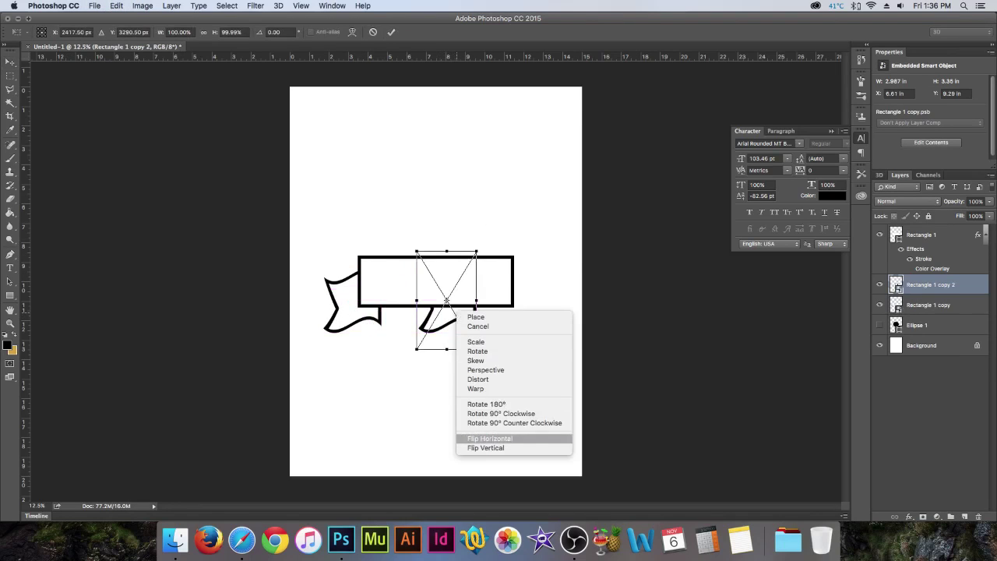
{"action": "left_click", "coordinate": [490, 439]}
{"action": "left_click", "coordinate": [10, 61]}
{"action": "left_click", "coordinate": [584, 183]}
{"action": "left_click_drag", "start_coordinate": [515, 245], "coordinate": [595, 253]}
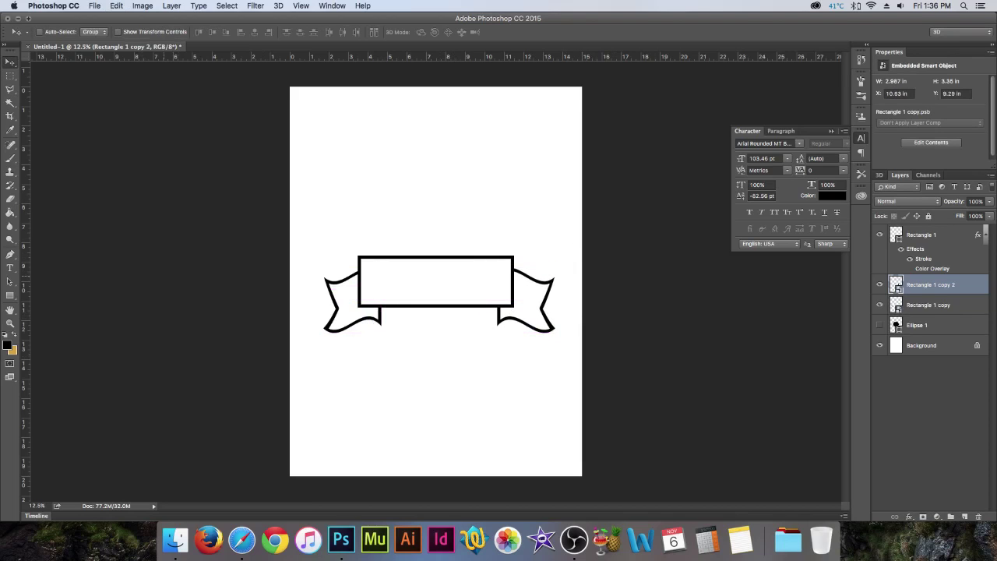
Choose the Polygonal Lasso tool and add an empty layer directly above the right ribbon end's layer
{"action": "left_click", "coordinate": [10, 89]}
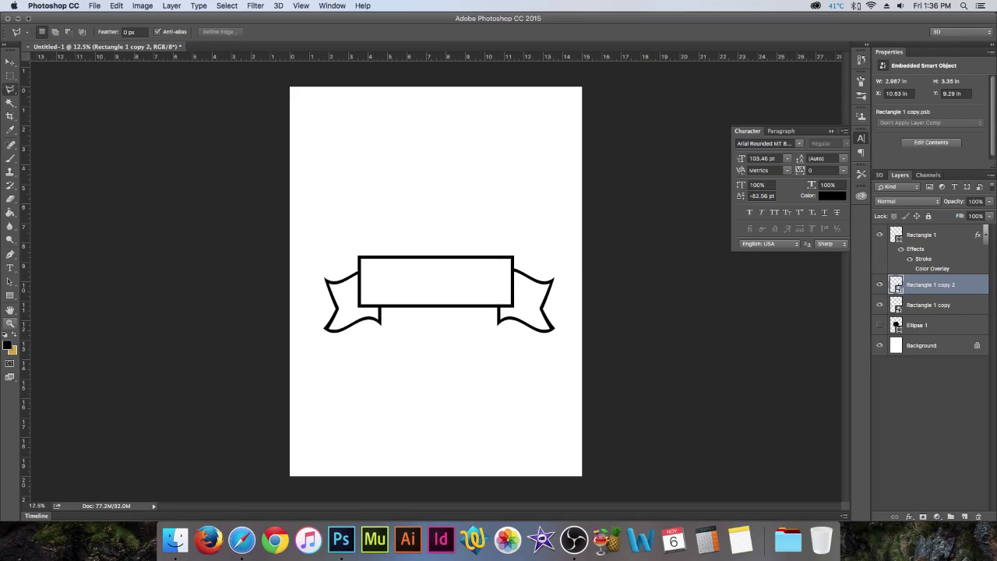
{"action": "left_click", "coordinate": [10, 323]}
{"action": "left_click", "coordinate": [379, 314]}
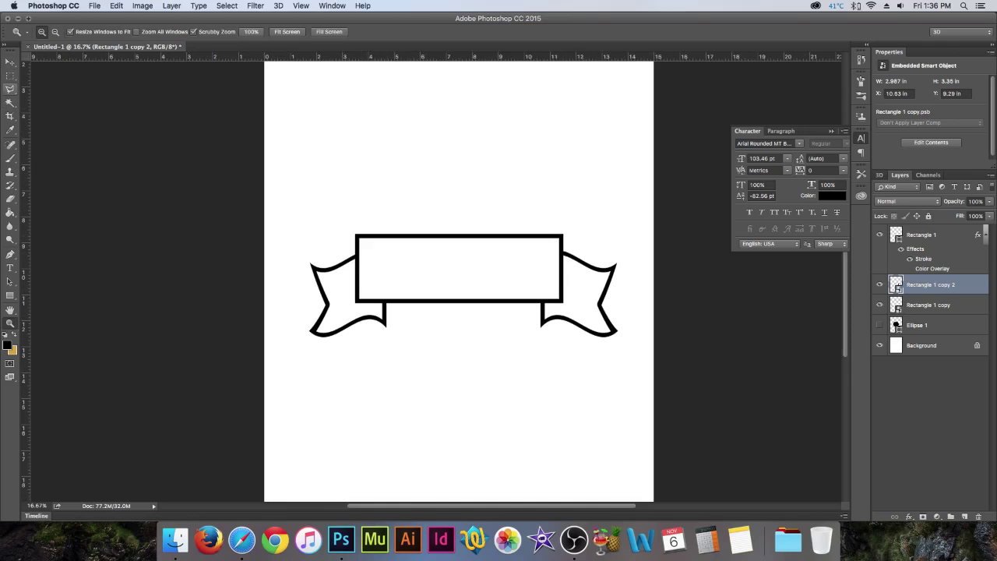
{"action": "left_click", "coordinate": [10, 90]}
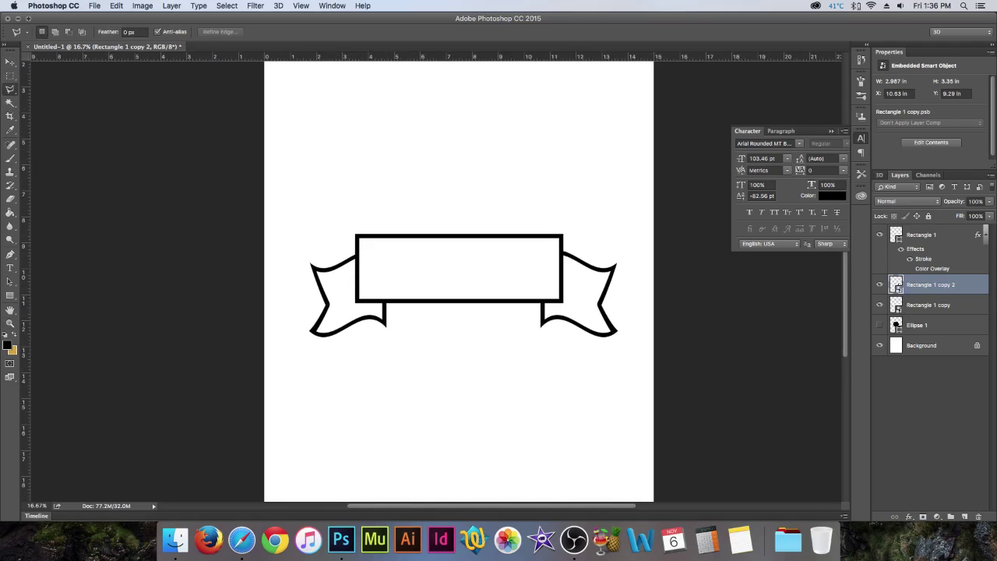
{"action": "right_click", "coordinate": [10, 89]}
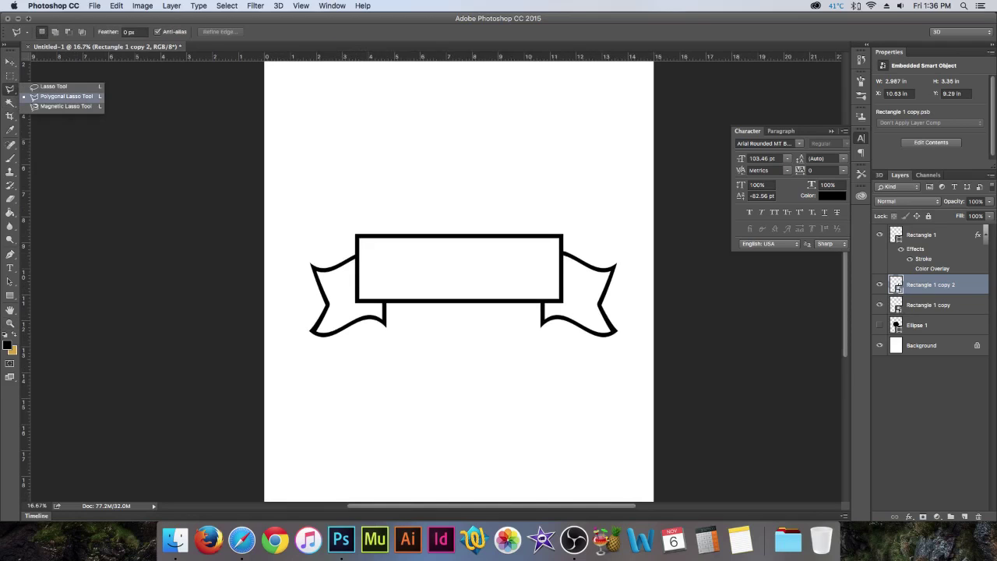
{"action": "left_click", "coordinate": [66, 95]}
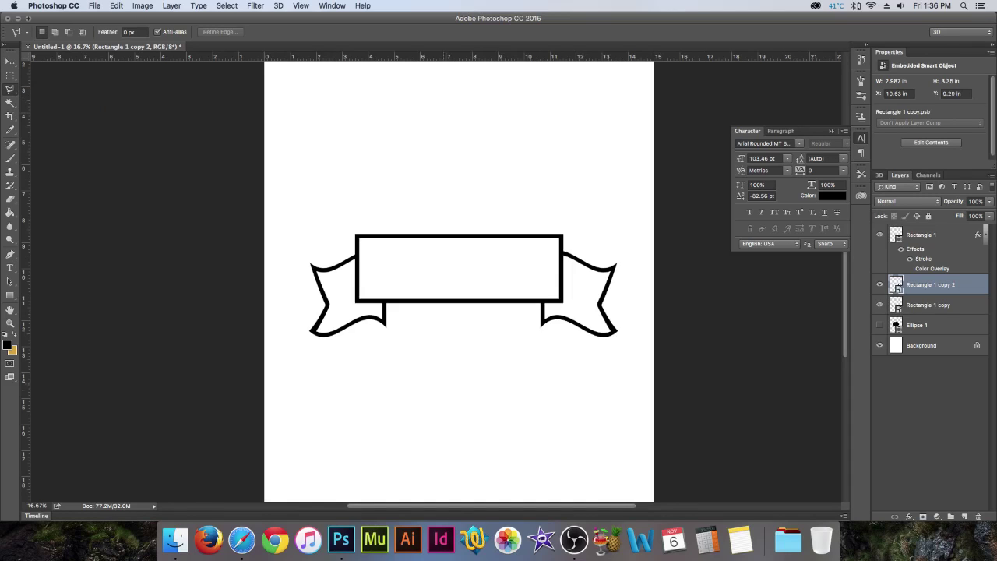
{"action": "left_click", "coordinate": [964, 516]}
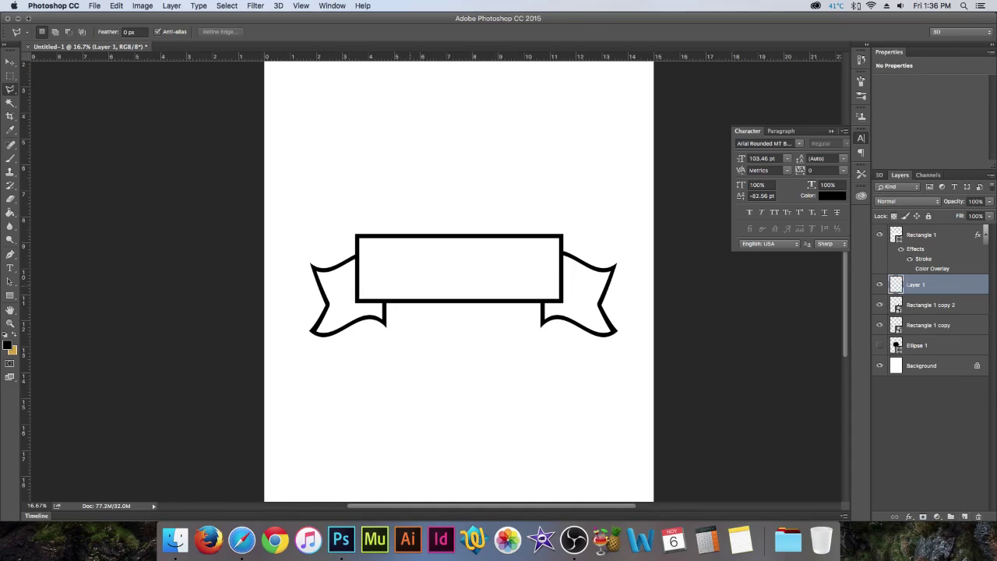
{"action": "left_click", "coordinate": [356, 302]}
{"action": "left_click", "coordinate": [386, 302], "text": "shift"}
{"action": "left_click", "coordinate": [356, 302], "text": "shift"}
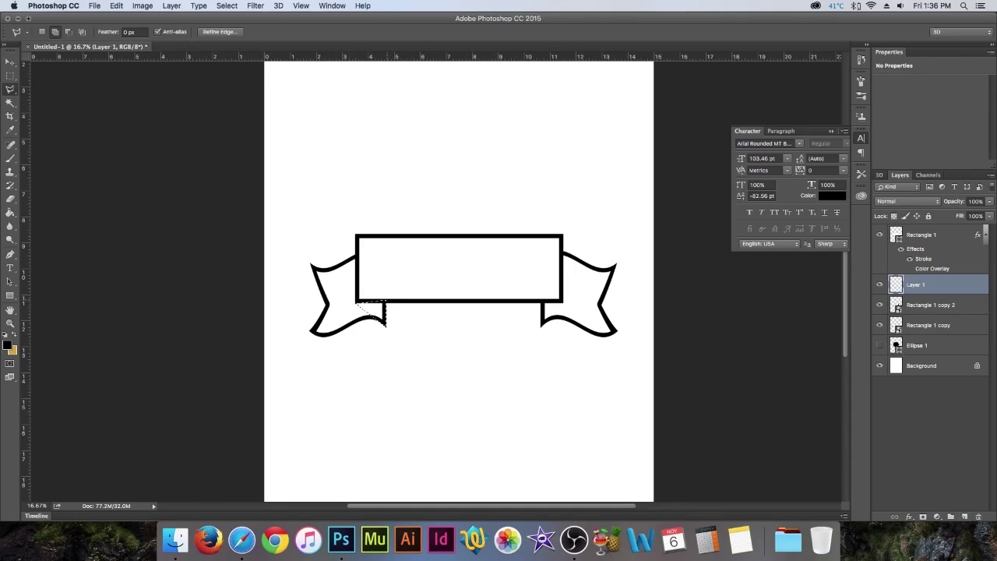
{"action": "key", "text": "super+d"}
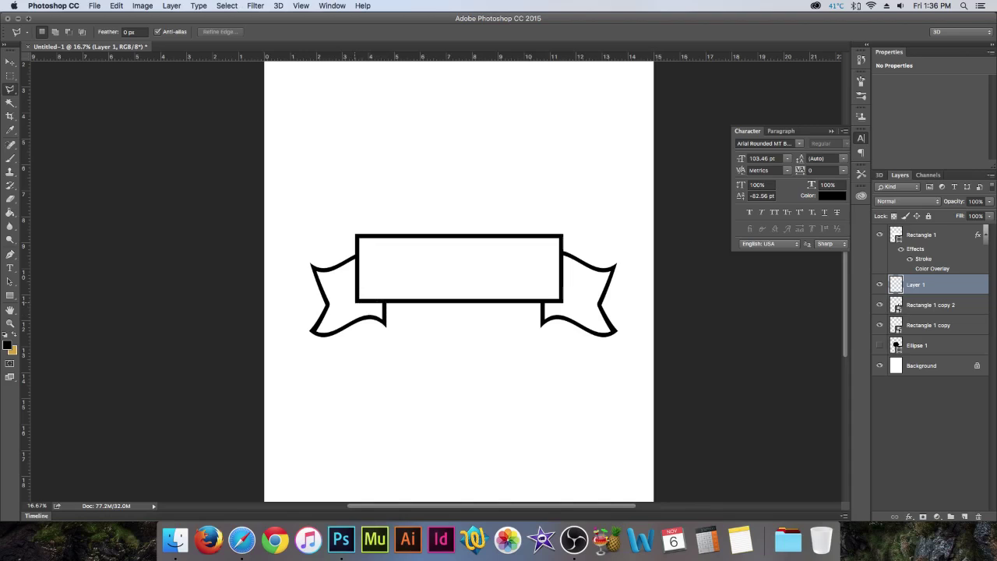
Select the triangle between the rectangle's lower-left corner and the left ribbon end with straight lasso edges, fill it black, and deselect
{"action": "left_click", "coordinate": [356, 303]}
{"action": "left_click", "coordinate": [385, 321]}
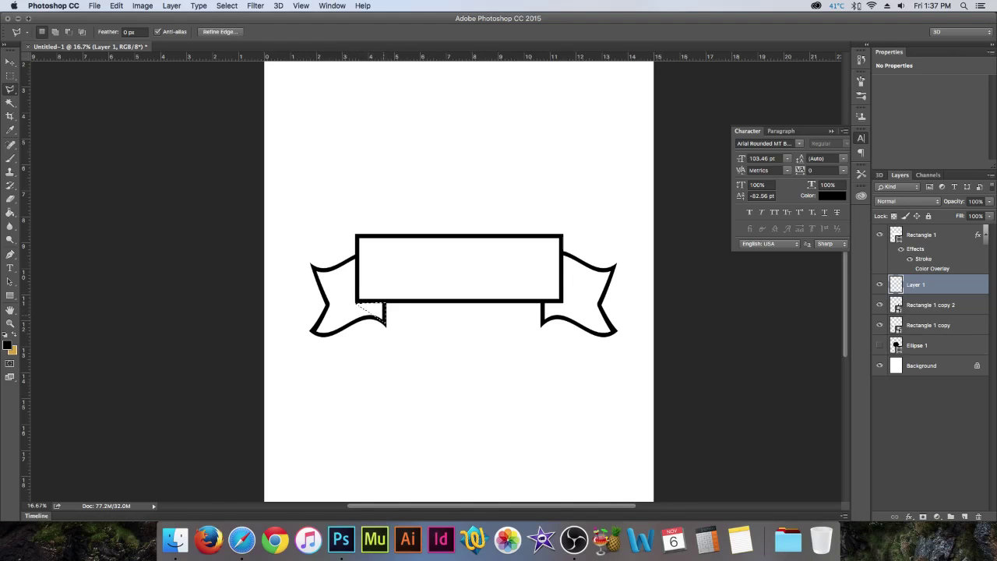
{"action": "left_click", "coordinate": [116, 6]}
{"action": "left_click", "coordinate": [124, 163]}
{"action": "left_click", "coordinate": [502, 204]}
{"action": "left_click", "coordinate": [489, 185]}
{"action": "left_click", "coordinate": [568, 205]}
{"action": "key", "text": "super+d"}
Duplicate the black fold triangle, flip the copy horizontally, and place it beneath the rectangle's lower-right corner
{"action": "key", "text": "v"}
{"action": "left_click_drag", "start_coordinate": [374, 311], "coordinate": [491, 323]}
{"action": "key", "text": "super+t"}
{"action": "right_click", "coordinate": [492, 323]}
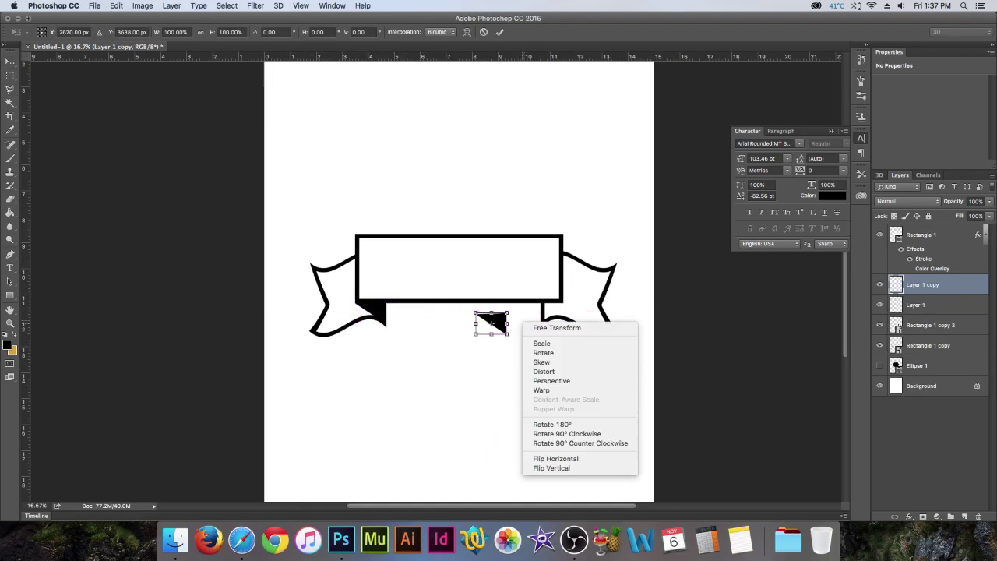
{"action": "left_click", "coordinate": [555, 459]}
{"action": "key", "text": "v"}
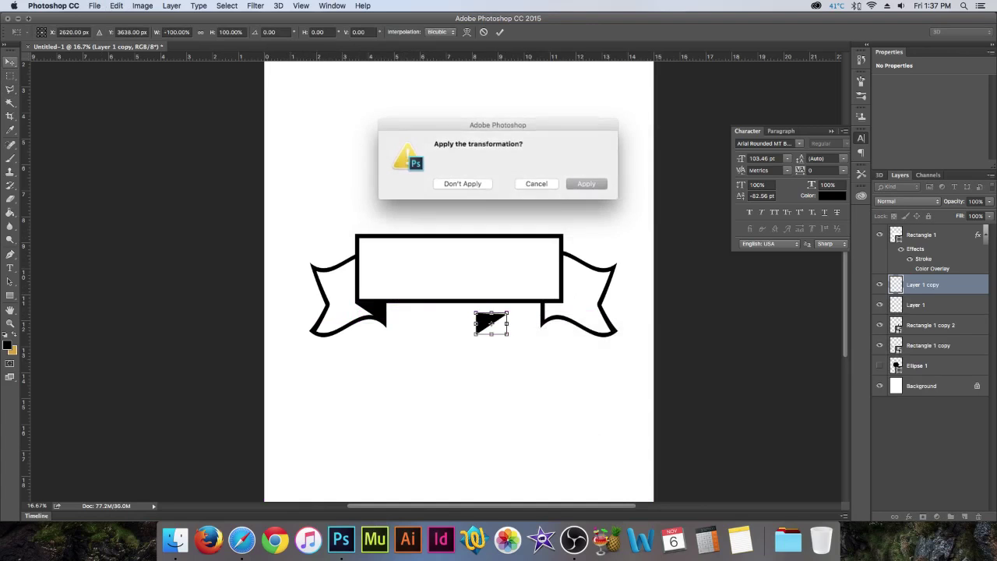
{"action": "key", "text": "Return"}
{"action": "left_click_drag", "start_coordinate": [526, 297], "coordinate": [598, 266]}
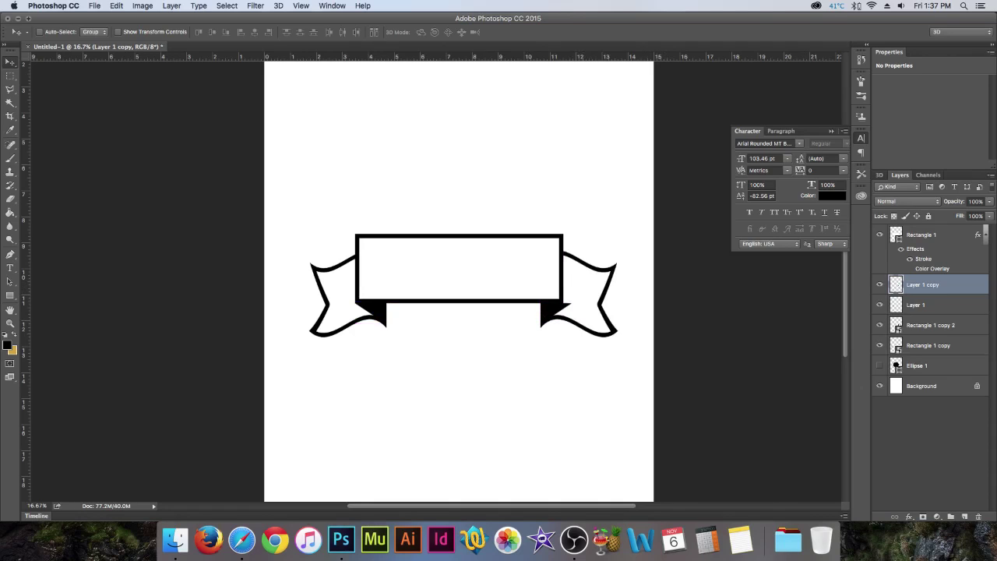
Try shifting the right ribbon end slightly sideways to meet the flipped fold triangle
{"action": "left_click", "coordinate": [931, 325]}
{"action": "mouse_move", "coordinate": [585, 285]}
{"action": "left_mouse_down"}
{"action": "mouse_move", "coordinate": [583, 309]}
{"action": "mouse_move", "coordinate": [581, 285]}
{"action": "left_mouse_up"}
{"action": "key", "text": "shift+Right"}
{"action": "key", "text": "shift+Right"}
{"action": "key", "text": "shift+Right"}
Identify the flipped fold triangle's layer by toggling visibility and move the triangle left to meet the rectangle's lower-right corner
{"action": "left_click", "coordinate": [879, 304]}
{"action": "left_click", "coordinate": [879, 304]}
{"action": "left_click", "coordinate": [880, 284]}
{"action": "left_click", "coordinate": [879, 284]}
{"action": "left_click", "coordinate": [922, 285]}
{"action": "left_click_drag", "start_coordinate": [597, 299], "coordinate": [589, 299]}
{"action": "key", "text": "Left"}
{"action": "left_click", "coordinate": [880, 305]}
{"action": "left_click", "coordinate": [880, 304]}
Move the right ribbon end left to about X 10.33 in so it lines up with the right fold triangle
{"action": "left_click", "coordinate": [930, 324]}
{"action": "key", "text": "Left"}
{"action": "key", "text": "Left"}
{"action": "key", "text": "Left"}
{"action": "key", "text": "Left"}
{"action": "key", "text": "Left"}
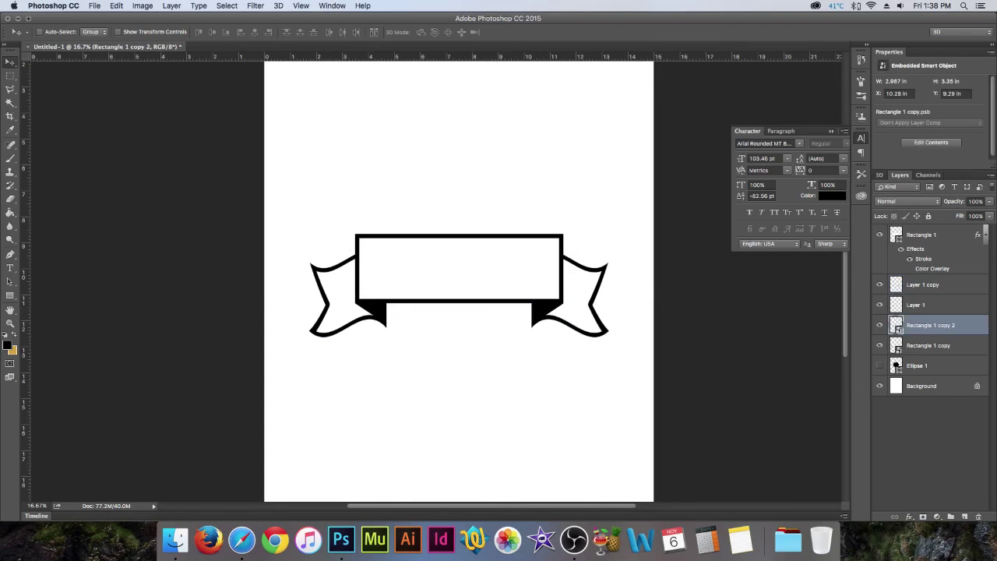
{"action": "left_click_drag", "start_coordinate": [599, 301], "coordinate": [601, 299]}
{"action": "key", "text": "Left"}
{"action": "key", "text": "Left"}
{"action": "key", "text": "Left"}
{"action": "key", "text": "Left"}
{"action": "key", "text": "Left"}
{"action": "key", "text": "Left"}
{"action": "key", "text": "Left"}
{"action": "key", "text": "Left"}
{"action": "key", "text": "Left"}
{"action": "key", "text": "Left"}
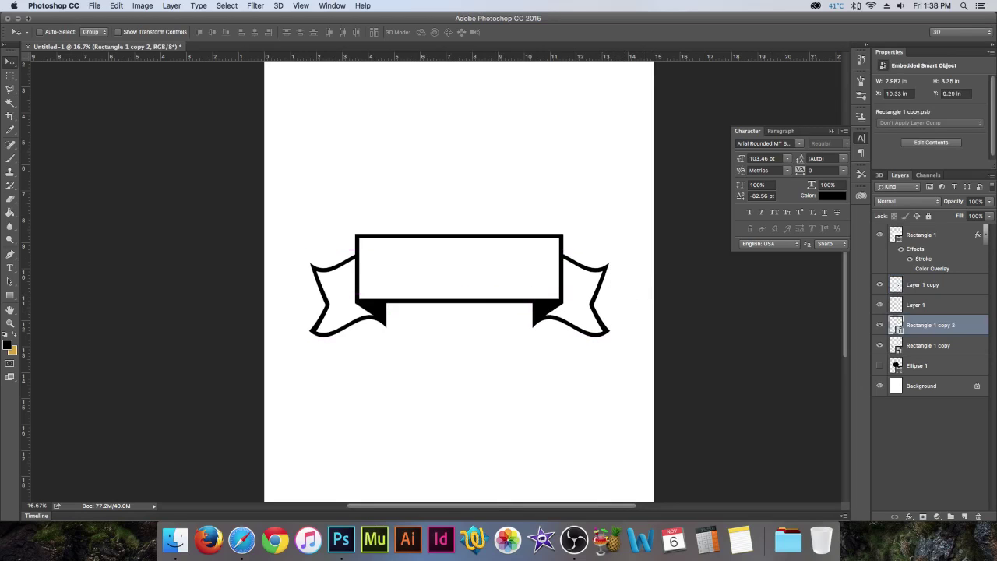
Combine the two ribbon ends and both fold triangles into one Smart Object
{"action": "left_click", "coordinate": [927, 285]}
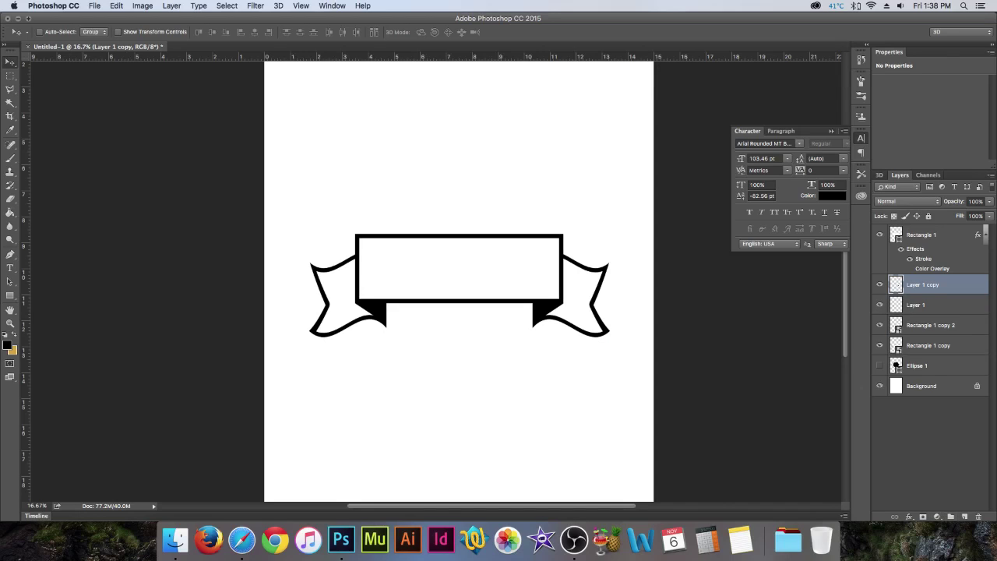
{"action": "left_click", "coordinate": [879, 284]}
{"action": "left_click", "coordinate": [880, 285]}
{"action": "left_click", "coordinate": [927, 345], "text": "shift"}
{"action": "right_click", "coordinate": [924, 345]}
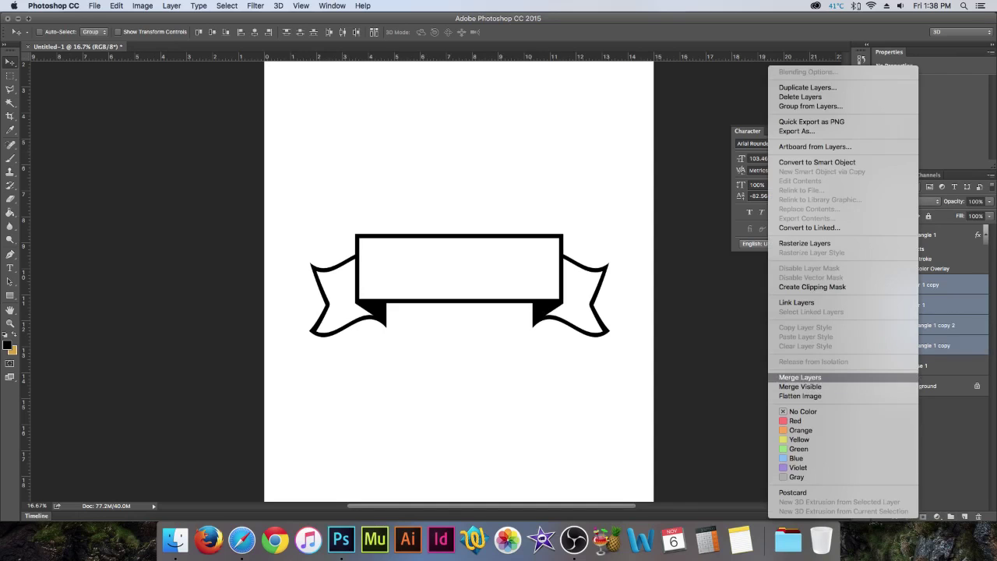
{"action": "left_click", "coordinate": [818, 162]}
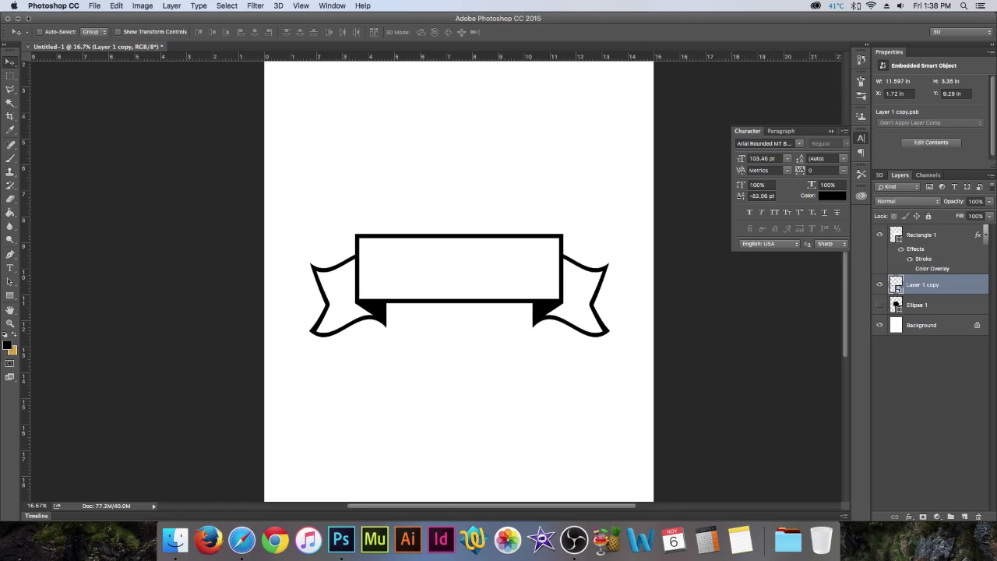
Center the ribbon Smart Object and the main rectangle horizontally on the canvas
{"action": "key", "text": "ctrl+a"}
{"action": "left_click", "coordinate": [254, 32]}
{"action": "key", "text": "ctrl+d"}
{"action": "left_click", "coordinate": [921, 235]}
{"action": "key", "text": "ctrl+a"}
{"action": "left_click", "coordinate": [254, 32]}
{"action": "scroll", "coordinate": [456, 275], "scroll_direction": "up", "scroll_amount": 3}
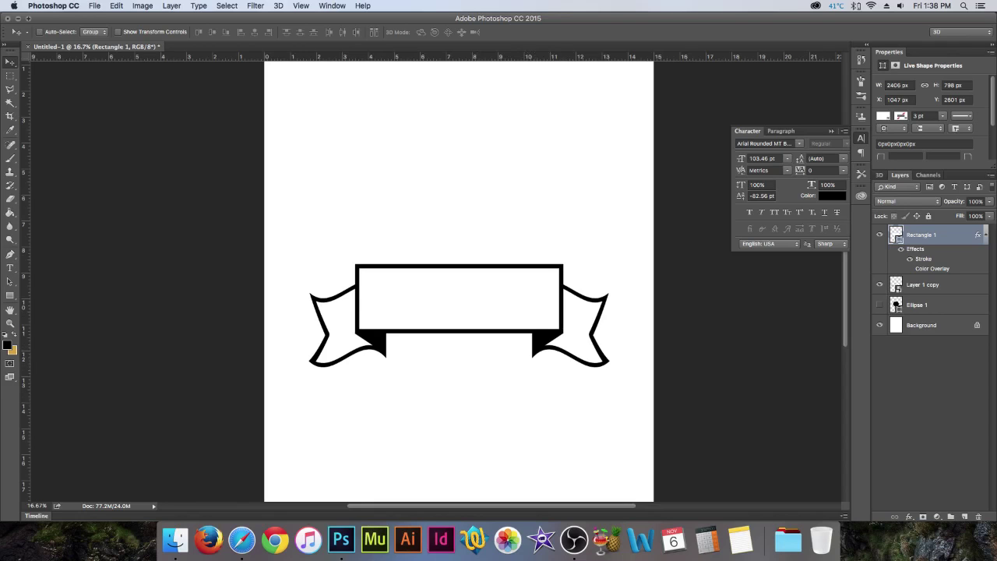
Convert the main rectangle and the ribbon Smart Object into a single Smart Object
{"action": "left_click", "coordinate": [934, 285], "text": "shift"}
{"action": "right_click", "coordinate": [935, 285]}
{"action": "left_click", "coordinate": [888, 162]}
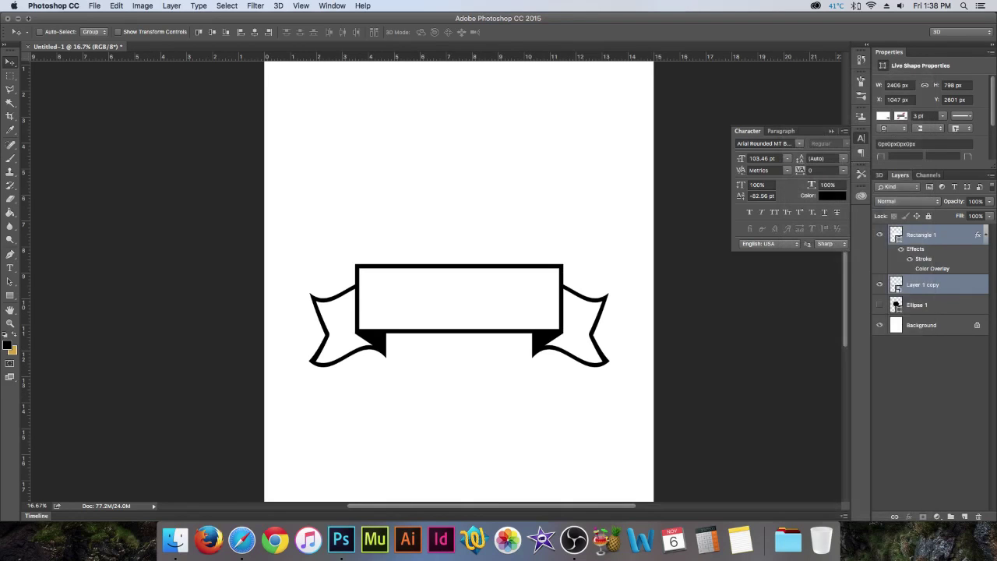
Warp the whole banner with the Arc style at a bend of about 5.9% and apply it
{"action": "key", "text": "super+t"}
{"action": "right_click", "coordinate": [467, 272]}
{"action": "left_click", "coordinate": [499, 352]}
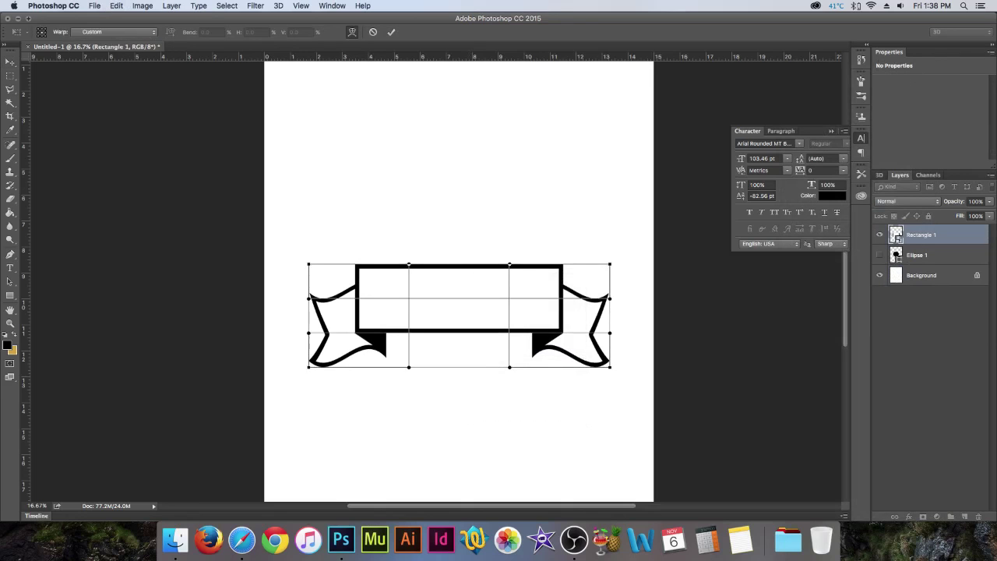
{"action": "left_click", "coordinate": [117, 31]}
{"action": "left_click", "coordinate": [86, 49]}
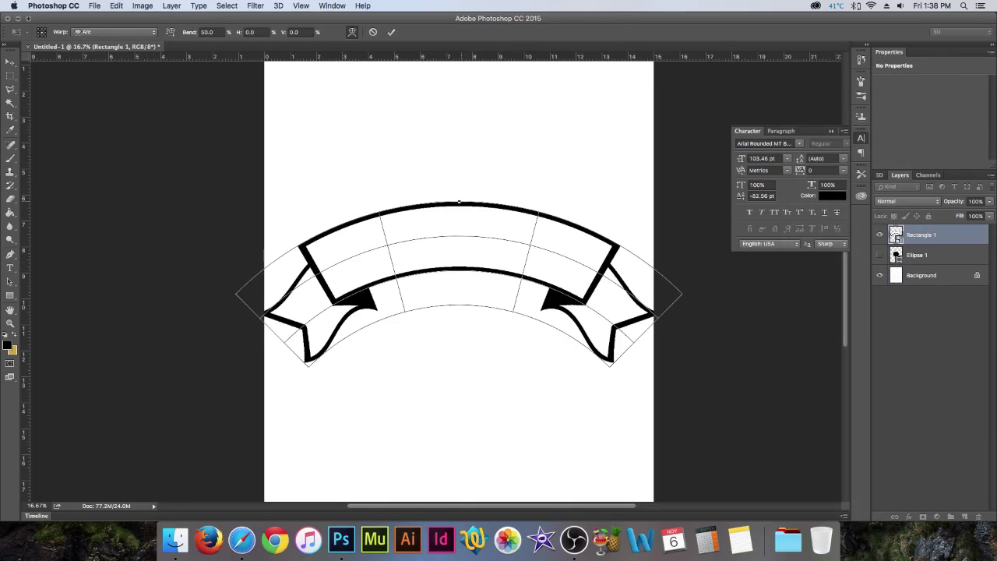
{"action": "left_click_drag", "start_coordinate": [460, 202], "coordinate": [460, 258]}
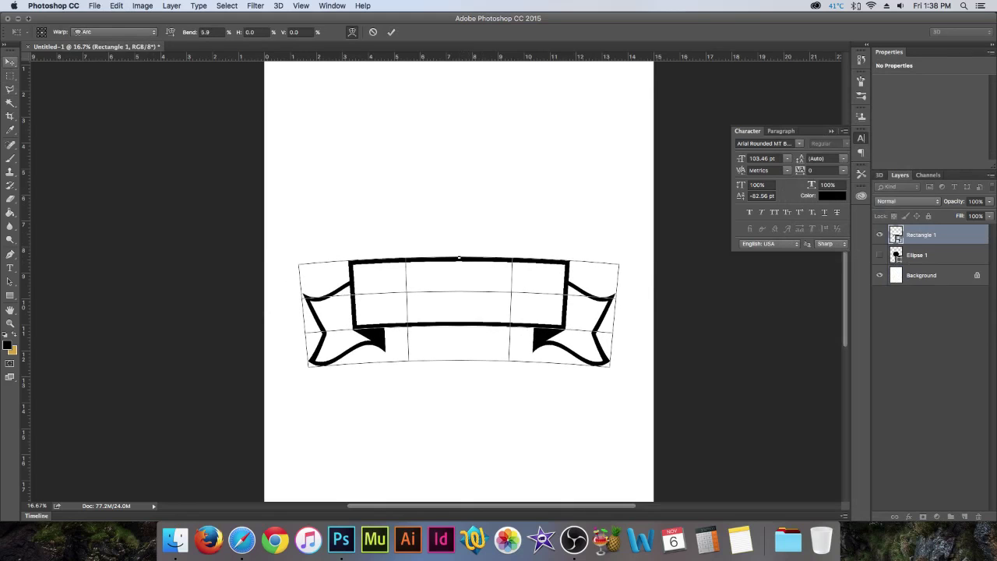
{"action": "left_click", "coordinate": [10, 61]}
{"action": "key", "text": "Return"}
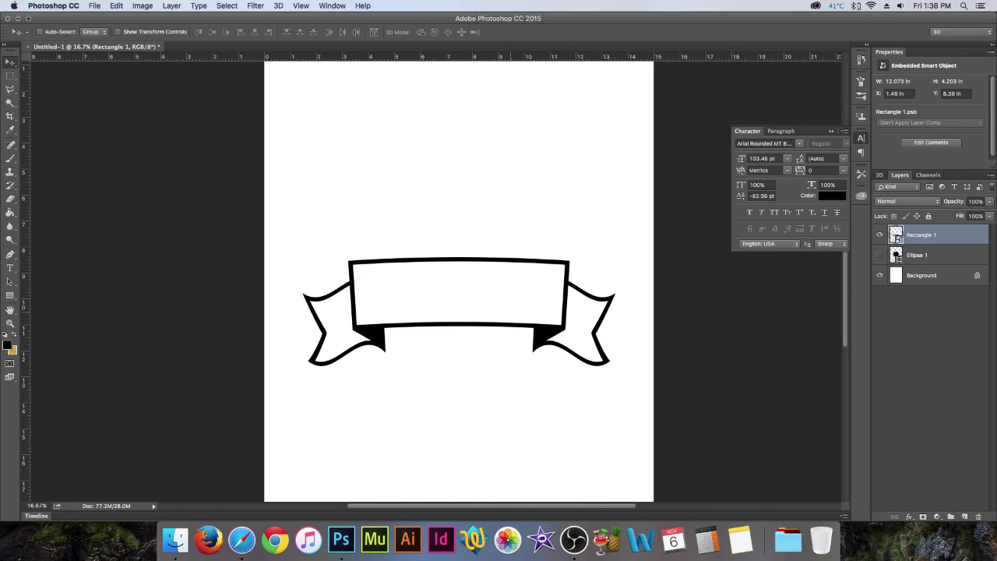
Undo the Arc warp, the centering and the Smart Object conversions, back to the separate ribbon and fold layers
{"action": "scroll", "coordinate": [465, 340], "scroll_direction": "up", "scroll_amount": 1}
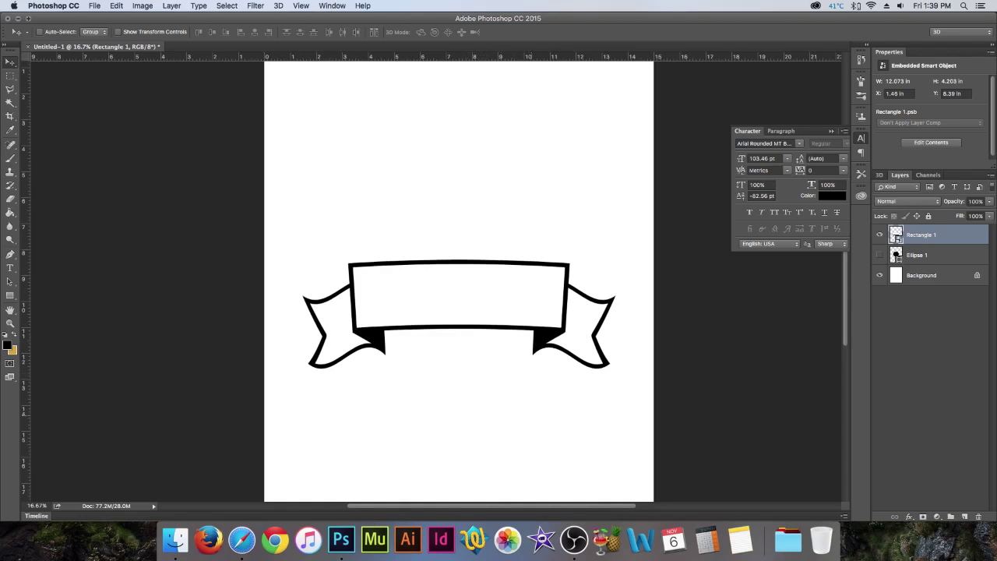
{"action": "key", "text": "super+alt+z"}
{"action": "key", "text": "super+alt+z"}
{"action": "key", "text": "super+alt+z"}
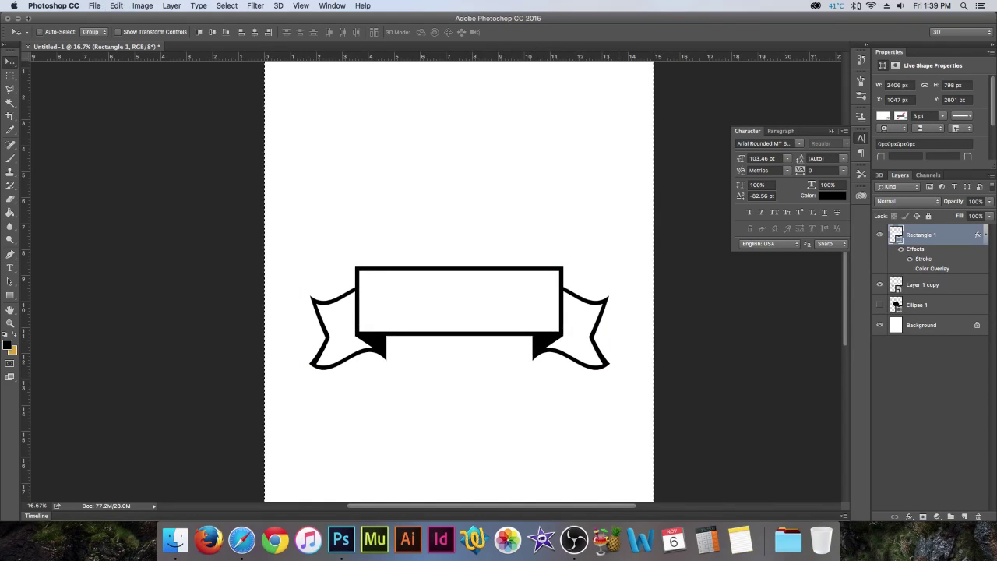
{"action": "key", "text": "super+alt+z"}
{"action": "key", "text": "super+alt+z"}
{"action": "key", "text": "super+shift+z"}
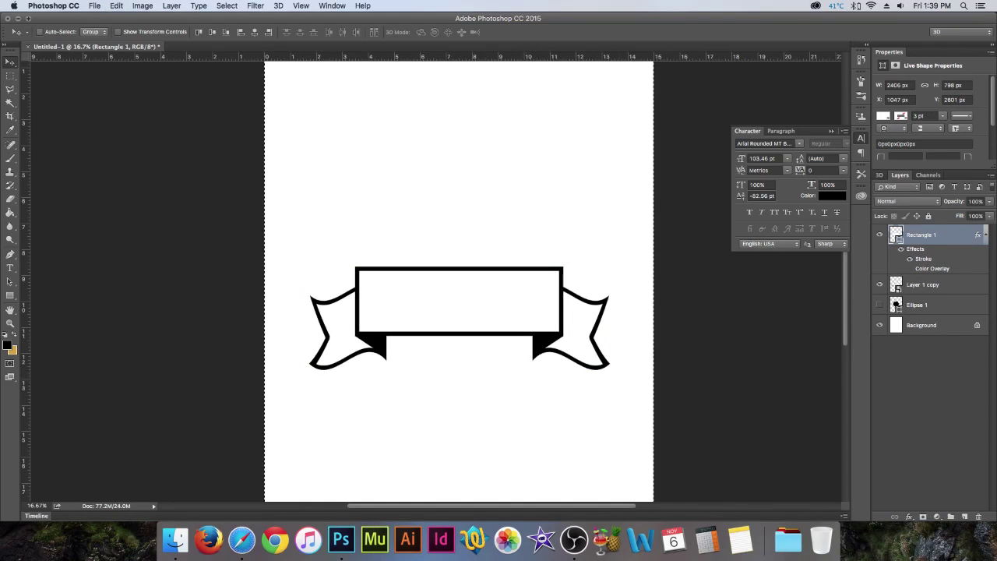
{"action": "key", "text": "super+shift+z"}
{"action": "key", "text": "super+shift+z"}
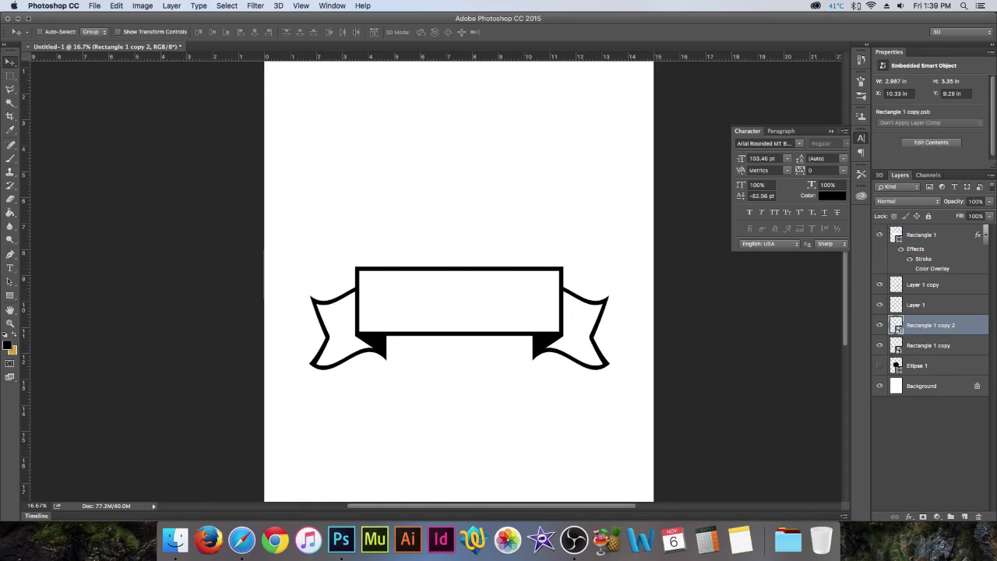
Move both ribbon ends and the left fold triangle up slightly behind the main rectangle
{"action": "left_click", "coordinate": [928, 345]}
{"action": "left_click", "coordinate": [916, 305], "text": "shift"}
{"action": "left_click_drag", "start_coordinate": [567, 285], "coordinate": [568, 279]}
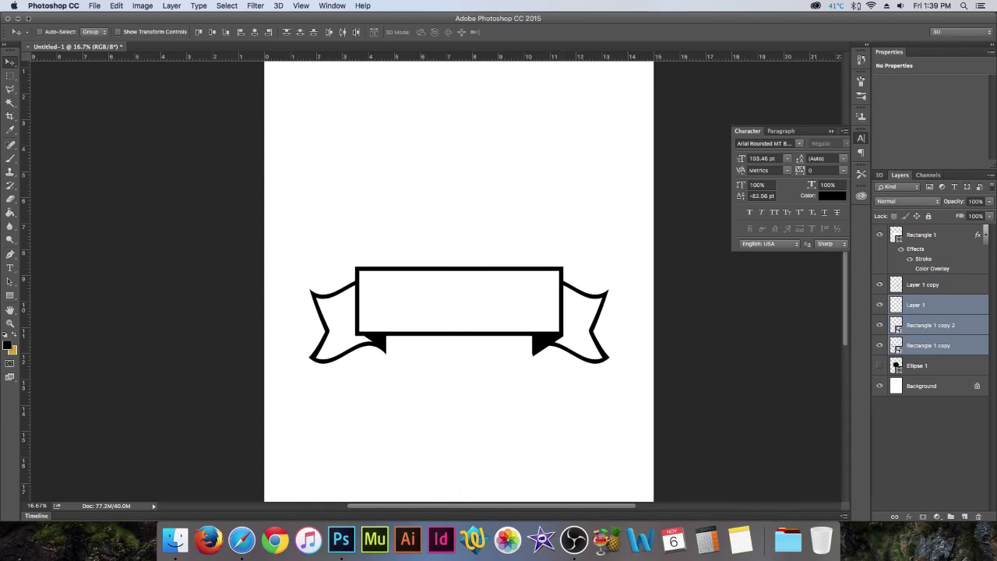
Toggle the ribbon and fold layers to check them, and try repositioning the left fold triangle slightly
{"action": "left_click", "coordinate": [916, 305]}
{"action": "left_click", "coordinate": [880, 325]}
{"action": "left_click", "coordinate": [879, 325]}
{"action": "left_click", "coordinate": [880, 305]}
{"action": "left_click", "coordinate": [880, 304]}
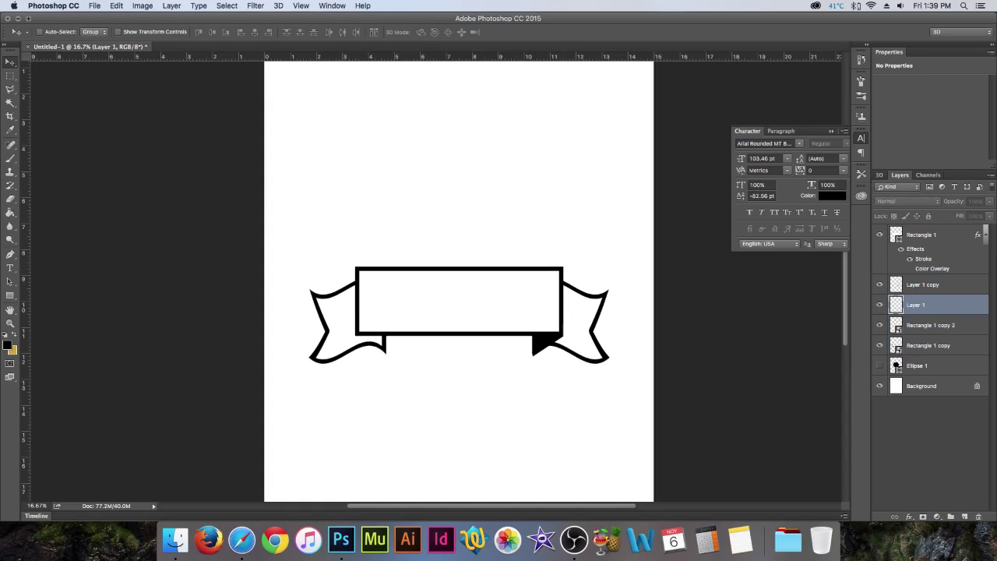
{"action": "left_click_drag", "start_coordinate": [407, 306], "coordinate": [407, 307]}
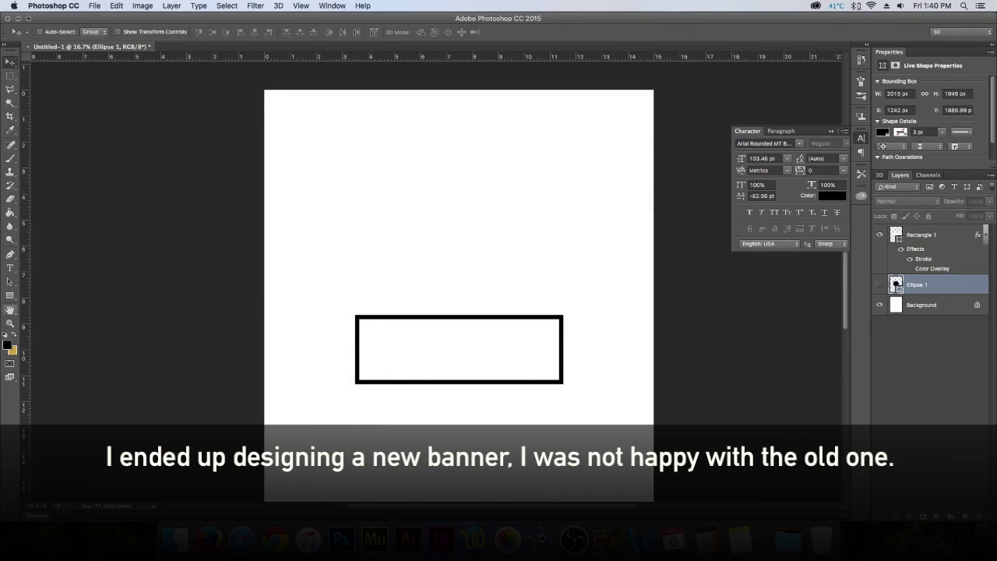
Draw a 701 × 714 px rectangle below the main one and give it Rectangle 1's layer style and a white fill
{"action": "left_click_drag", "start_coordinate": [336, 394], "coordinate": [397, 452]}
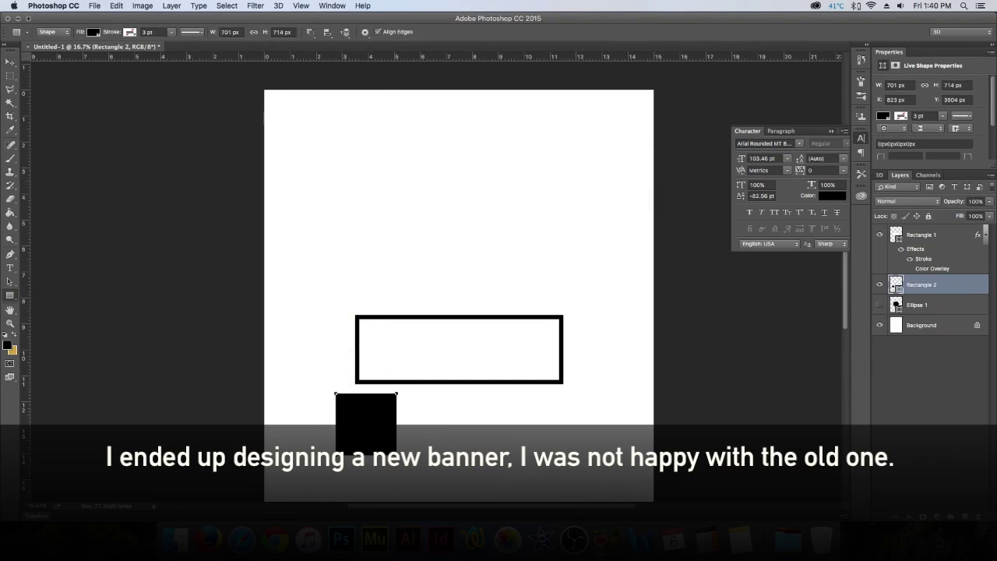
{"action": "left_click_drag", "start_coordinate": [978, 235], "coordinate": [927, 284]}
{"action": "left_click", "coordinate": [94, 32]}
{"action": "left_click", "coordinate": [86, 77]}
Place the new shape and a duplicate behind opposite ends of the main rectangle, the right one at about X 3258 px, Y 2457 px
{"action": "key", "text": "v"}
{"action": "left_click_drag", "start_coordinate": [424, 458], "coordinate": [556, 333]}
{"action": "left_click", "coordinate": [927, 335], "text": "shift"}
{"action": "left_click_drag", "start_coordinate": [500, 272], "coordinate": [500, 281]}
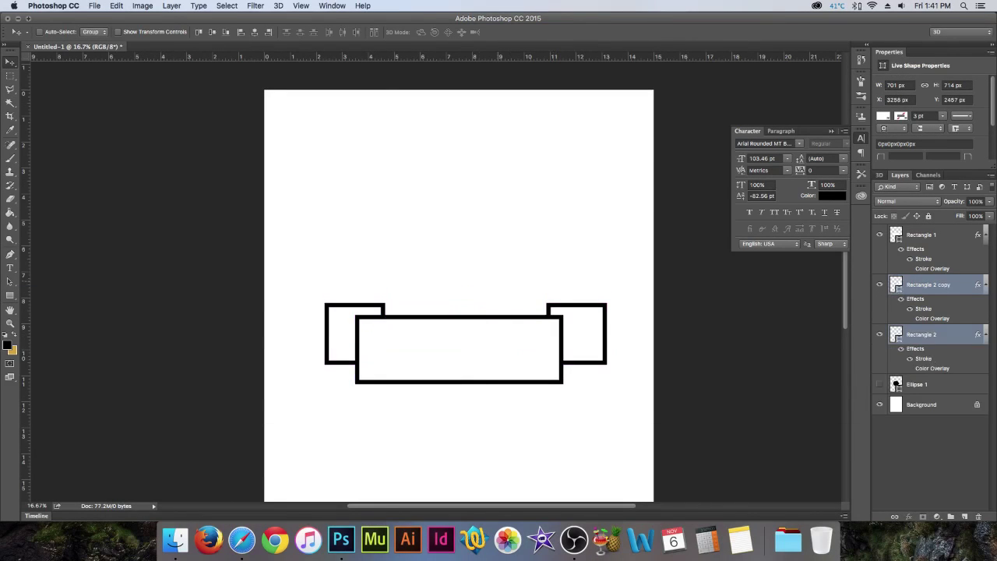
Narrow the right ribbon piece and replace the left piece with a copy of it behind the rectangle's left end
{"action": "left_click", "coordinate": [927, 334]}
{"action": "key", "text": "BackSpace"}
{"action": "key", "text": "super+t"}
{"action": "left_click_drag", "start_coordinate": [606, 334], "coordinate": [587, 333]}
{"action": "left_click_drag", "start_coordinate": [576, 333], "coordinate": [429, 333]}
Convert the two narrowed ribbon pieces into one Smart Object
{"action": "left_click", "coordinate": [927, 334], "text": "shift"}
{"action": "right_click", "coordinate": [917, 335]}
{"action": "left_click", "coordinate": [828, 203]}
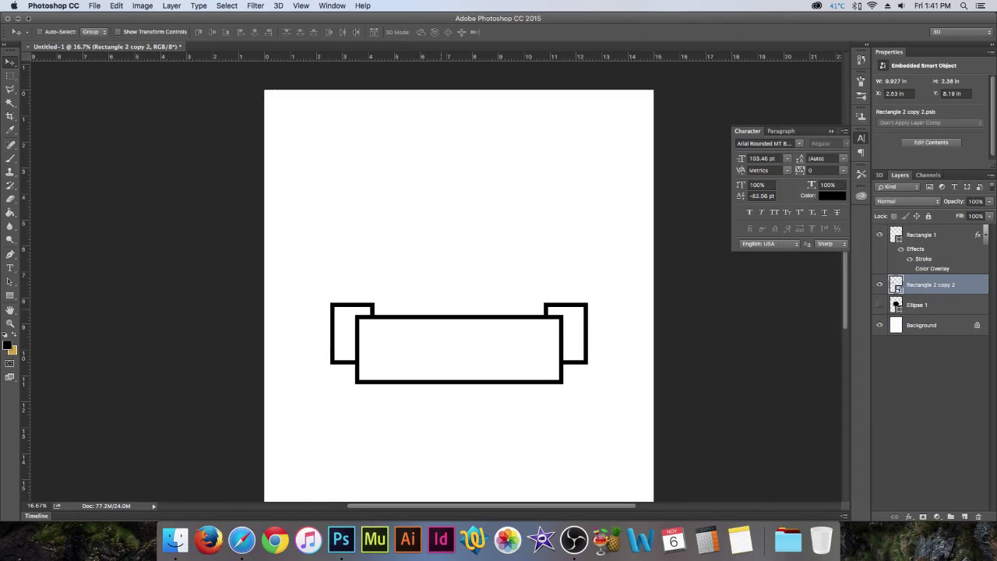
Select the triangular fold at the rectangle's upper-left corner with the lasso and fill it black on a new layer
{"action": "key", "text": "l"}
{"action": "left_click", "coordinate": [356, 314]}
{"action": "left_click", "coordinate": [964, 517]}
{"action": "key", "text": "alt+BackSpace"}
{"action": "key", "text": "super+d"}
Flip a copy of the black fold triangle horizontally and place it at the rectangle's upper-right corner
{"action": "key", "text": "super+t"}
{"action": "right_click", "coordinate": [561, 307]}
{"action": "left_click", "coordinate": [592, 452]}
{"action": "left_click_drag", "start_coordinate": [508, 310], "coordinate": [553, 310]}
Select the ribbon Smart Object layer and set the Custom Shape tool to the solid triangle shape
{"action": "left_click", "coordinate": [930, 325]}
{"action": "key", "text": "l"}
{"action": "left_click", "coordinate": [10, 296]}
{"action": "left_click", "coordinate": [58, 348]}
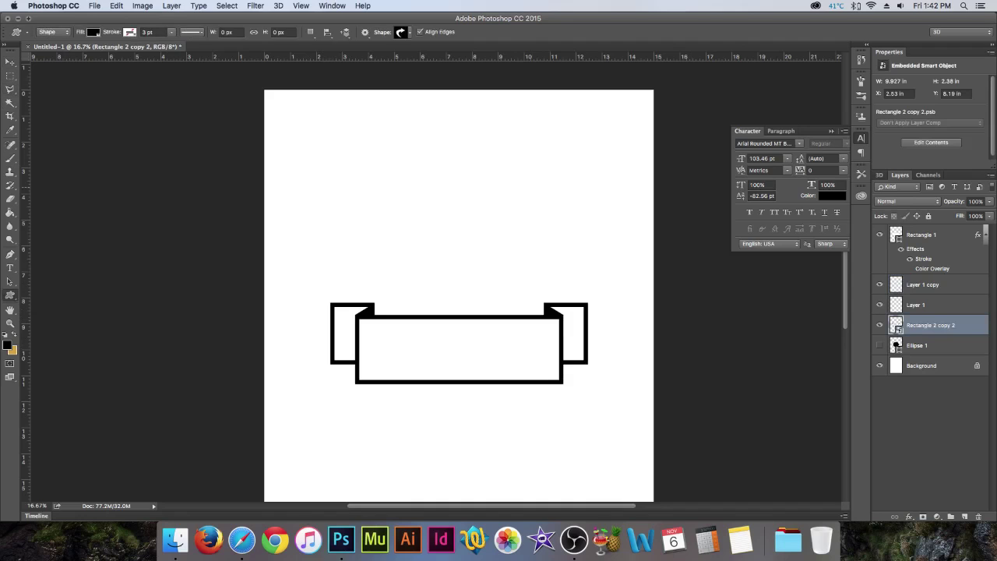
{"action": "scroll", "coordinate": [460, 312], "scroll_direction": "down", "scroll_amount": 3}
{"action": "left_click", "coordinate": [409, 31]}
{"action": "left_click", "coordinate": [433, 67]}
Try placing a triangle over the left ribbon piece's outer edge, transforming it to form a notch
{"action": "mouse_move", "coordinate": [323, 190]}
{"action": "left_mouse_down"}
{"action": "mouse_move", "coordinate": [425, 203]}
{"action": "mouse_move", "coordinate": [324, 282]}
{"action": "mouse_move", "coordinate": [334, 300]}
{"action": "mouse_move", "coordinate": [346, 300]}
{"action": "left_mouse_up"}
{"action": "key", "text": "super+t"}
{"action": "key", "text": "Return"}
{"action": "key", "text": "Right"}
{"action": "key", "text": "Right"}
{"action": "key", "text": "Right"}
{"action": "key", "text": "super+t"}
{"action": "key", "text": "Return"}
{"action": "key", "text": "Left"}
{"action": "key", "text": "Left"}
{"action": "key", "text": "Left"}
{"action": "key", "text": "Right"}
{"action": "key", "text": "super+t"}
Place a copy of the notch triangle at the right ribbon piece's outer edge and flip it horizontally
{"action": "left_click_drag", "start_coordinate": [337, 259], "coordinate": [582, 300]}
{"action": "key", "text": "Return"}
{"action": "key", "text": "super+t"}
{"action": "right_click", "coordinate": [556, 304]}
{"action": "left_click", "coordinate": [588, 433]}
{"action": "key", "text": "Return"}
Nudge the notch triangles into line with the ribbon ends
{"action": "left_click", "coordinate": [916, 345], "text": "shift"}
{"action": "left_click", "coordinate": [924, 325]}
{"action": "key", "text": "Down"}
{"action": "key", "text": "Down"}
{"action": "key", "text": "Right"}
{"action": "key", "text": "Left"}
{"action": "left_click", "coordinate": [917, 345]}
{"action": "key", "text": "Left"}
{"action": "key", "text": "Down"}
{"action": "key", "text": "Down"}
{"action": "key", "text": "Right"}
Try to cut notches from the ribbon ends with a layer mask made from the combined triangles
{"action": "left_click", "coordinate": [920, 325], "text": "shift"}
{"action": "right_click", "coordinate": [916, 327]}
{"action": "left_click", "coordinate": [818, 219]}
{"action": "left_click", "coordinate": [818, 380]}
{"action": "left_click", "coordinate": [895, 325], "text": "super"}
{"action": "left_click", "coordinate": [880, 325]}
{"action": "left_click", "coordinate": [930, 345]}
{"action": "left_click", "coordinate": [922, 516]}
Undo the notch mask, both triangles and the flipped fold copy at the rectangle's upper-right corner
{"action": "key", "text": "alt+super+z"}
{"action": "key", "text": "alt+super+z"}
{"action": "key", "text": "alt+super+z"}
{"action": "key", "text": "alt+super+z"}
{"action": "key", "text": "alt+super+z"}
{"action": "key", "text": "alt+super+z"}
{"action": "key", "text": "alt+super+z"}
{"action": "key", "text": "alt+super+z"}
{"action": "key", "text": "alt+super+z"}
{"action": "key", "text": "alt+super+z"}
{"action": "key", "text": "alt+super+z"}
{"action": "key", "text": "alt+super+z"}
{"action": "key", "text": "alt+super+z"}
{"action": "key", "text": "alt+super+z"}
{"action": "key", "text": "alt+super+z"}
{"action": "key", "text": "alt+super+z"}
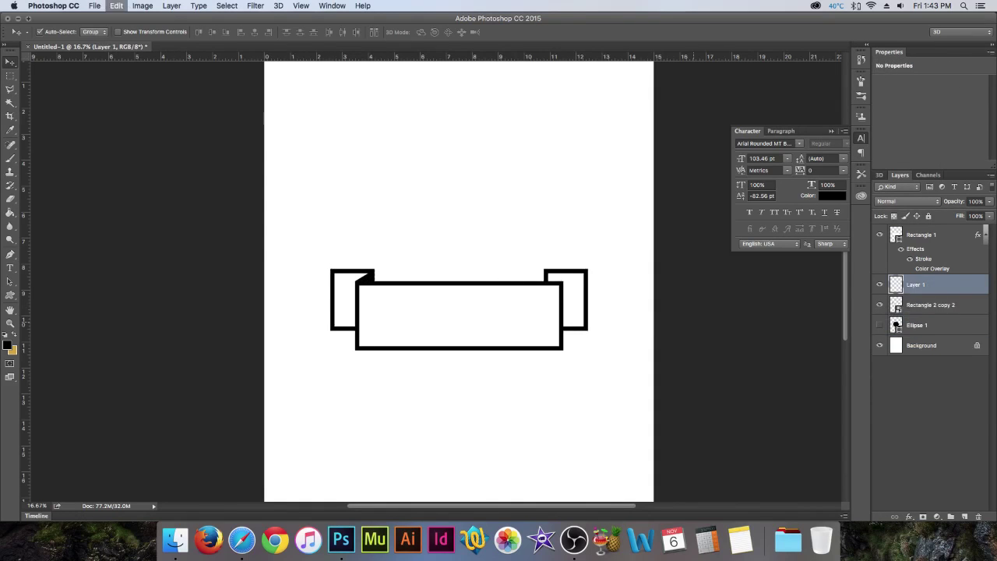
Place a triangle pointing inward over the left ribbon piece's outer edge as the notch shape
{"action": "left_click", "coordinate": [9, 296]}
{"action": "key", "text": "super+t"}
{"action": "mouse_move", "coordinate": [254, 242]}
{"action": "left_mouse_down"}
{"action": "mouse_move", "coordinate": [333, 268]}
{"action": "mouse_move", "coordinate": [339, 294]}
{"action": "left_mouse_up"}
{"action": "key", "text": "Return"}
{"action": "right_click", "coordinate": [929, 285]}
{"action": "left_click", "coordinate": [818, 219]}
{"action": "key", "text": "super+t"}
{"action": "key", "text": "Return"}
Load the triangle as a selection, hide its layer and mask that notch out of the ribbon layer
{"action": "left_click", "coordinate": [895, 285], "text": "super"}
{"action": "left_click", "coordinate": [879, 284]}
{"action": "left_click", "coordinate": [930, 304]}
{"action": "left_click", "coordinate": [922, 517]}
{"action": "key", "text": "super+i"}
{"action": "left_click", "coordinate": [896, 304]}
Place a horizontally flipped copy of the notched left ribbon piece at the rectangle's right end
{"action": "left_click", "coordinate": [928, 354]}
{"action": "key", "text": "Delete"}
{"action": "right_click", "coordinate": [428, 294]}
{"action": "left_click", "coordinate": [463, 429]}
{"action": "left_click_drag", "start_coordinate": [432, 284], "coordinate": [570, 284]}
Convert the two notched ribbon pieces into one Smart Object and adjust its position behind the rectangle
{"action": "left_click", "coordinate": [941, 355], "text": "shift"}
{"action": "right_click", "coordinate": [941, 354]}
{"action": "left_click", "coordinate": [839, 202]}
{"action": "left_click_drag", "start_coordinate": [555, 243], "coordinate": [553, 243]}
Outline a triangular fold at the rectangle's upper-left corner with the lasso and fill it black on a new layer
{"action": "left_click", "coordinate": [10, 89]}
{"action": "left_click", "coordinate": [965, 517]}
{"action": "left_click", "coordinate": [356, 281]}
{"action": "left_click", "coordinate": [370, 270]}
{"action": "left_click", "coordinate": [370, 281]}
{"action": "left_click", "coordinate": [116, 6]}
{"action": "left_click", "coordinate": [123, 162]}
Duplicate the left fold triangle, flip the copy horizontally and place it at the rectangle's upper-right corner
{"action": "key", "text": "v"}
{"action": "key", "text": "super+j"}
{"action": "key", "text": "super+t"}
{"action": "key", "text": "Return"}
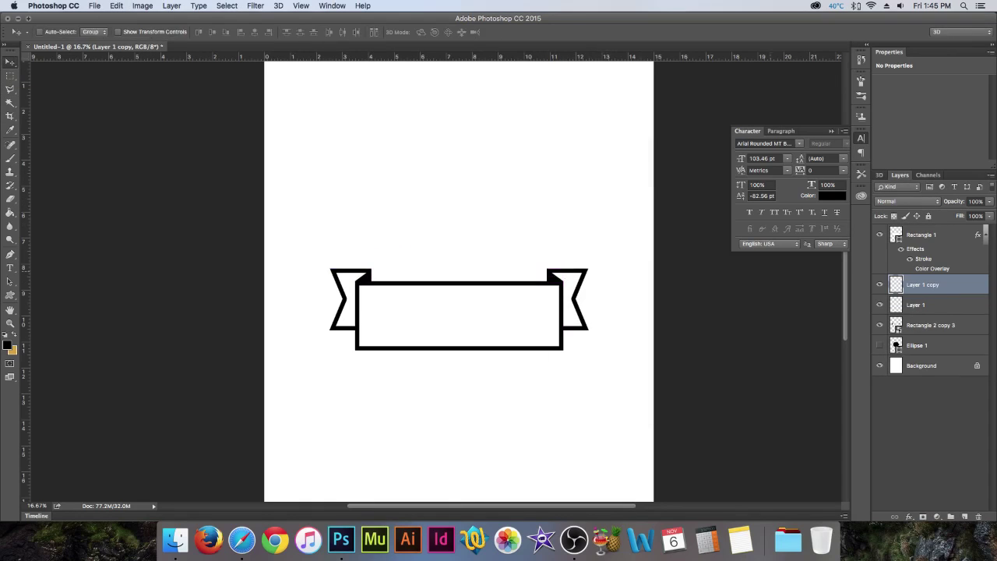
Warp the white banner rectangle into a shallow upward arch
{"action": "left_click", "coordinate": [921, 234]}
{"action": "key", "text": "super+t"}
{"action": "right_click", "coordinate": [464, 293]}
{"action": "left_click", "coordinate": [483, 360]}
{"action": "left_click", "coordinate": [78, 32]}
{"action": "left_click", "coordinate": [77, 30]}
{"action": "left_click_drag", "start_coordinate": [460, 238], "coordinate": [460, 278]}
{"action": "key", "text": "Return"}
Stretch the right fold triangle slightly outward to meet the arched banner's upper-right corner
{"action": "left_click", "coordinate": [922, 284]}
{"action": "key", "text": "super+t"}
{"action": "left_click_drag", "start_coordinate": [567, 277], "coordinate": [570, 277]}
{"action": "key", "text": "Return"}
Replace the left fold triangle with a flipped copy of the adjusted right fold triangle
{"action": "left_click", "coordinate": [916, 304]}
{"action": "key", "text": "Delete"}
{"action": "left_click", "coordinate": [923, 284]}
{"action": "key", "text": "super+j"}
{"action": "key", "text": "super+t"}
{"action": "key", "text": "Return"}
{"action": "left_click_drag", "start_coordinate": [589, 237], "coordinate": [499, 245]}
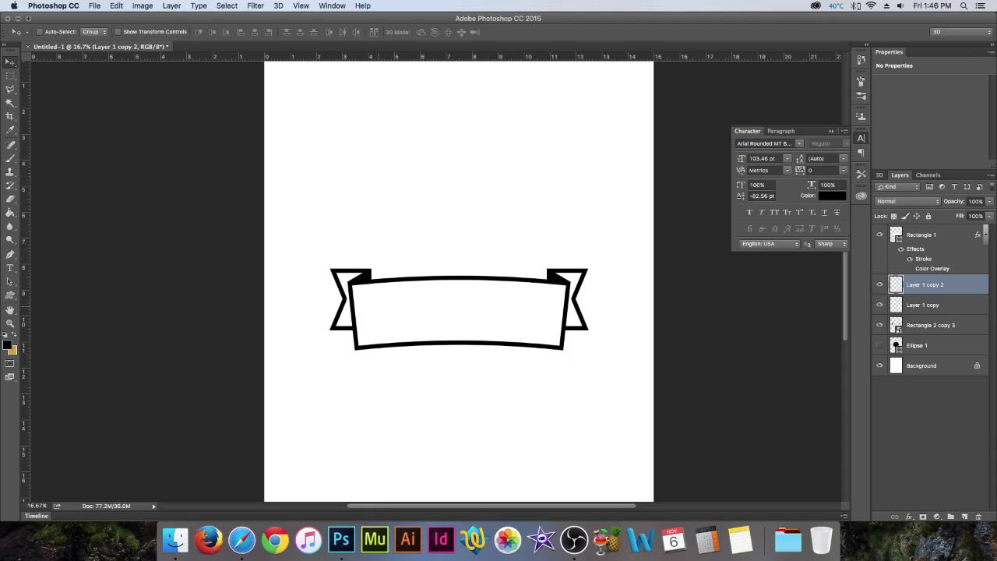
Show the circle layer and copy the banner rectangle's layer effects onto it
{"action": "key", "text": "u"}
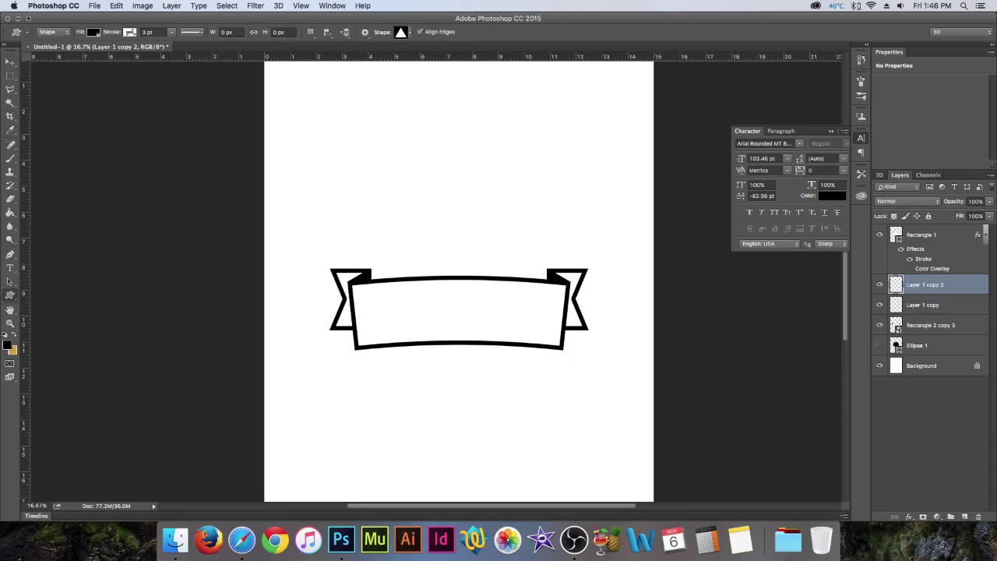
{"action": "left_click", "coordinate": [10, 296]}
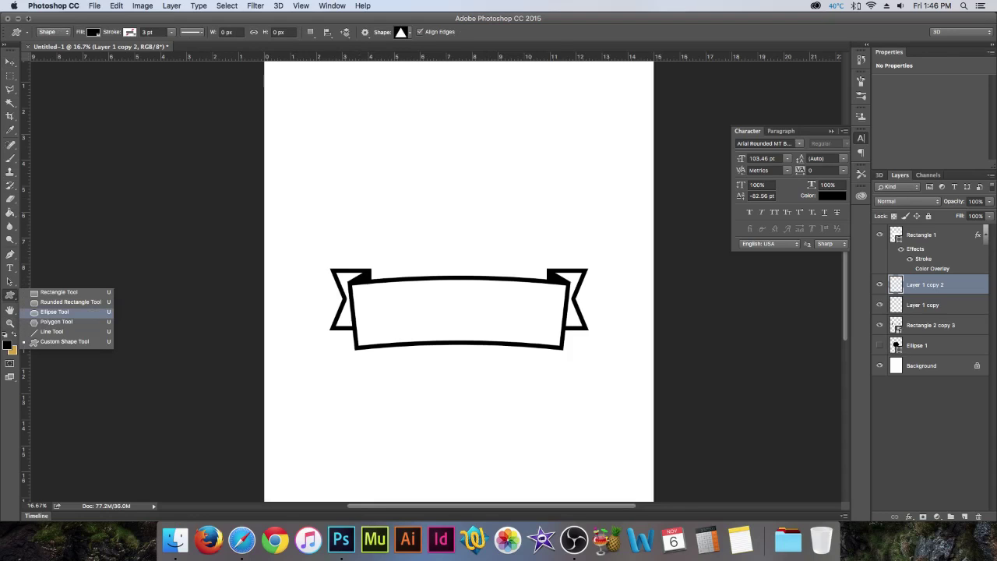
{"action": "left_click", "coordinate": [53, 313]}
{"action": "left_click", "coordinate": [880, 345]}
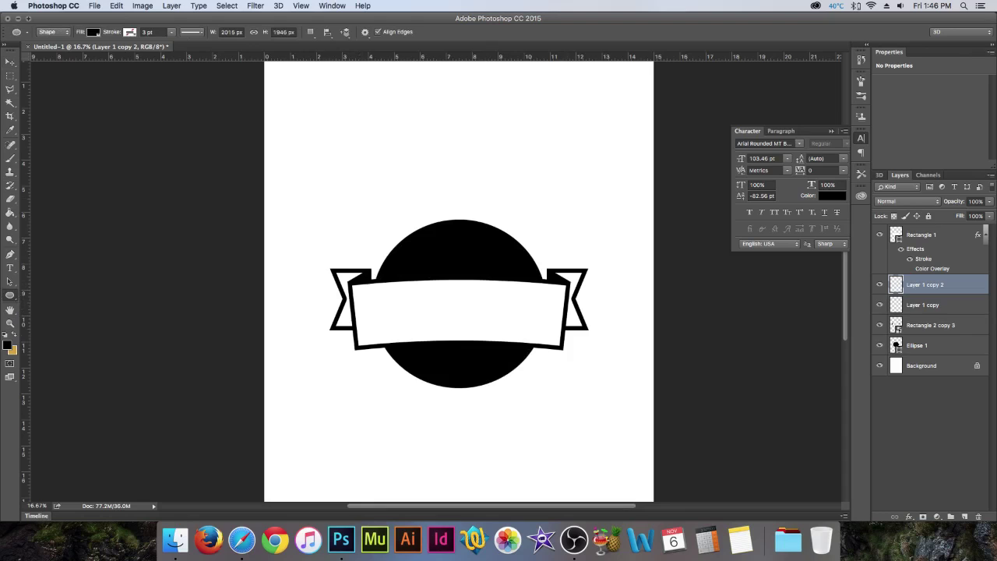
{"action": "left_click", "coordinate": [926, 345]}
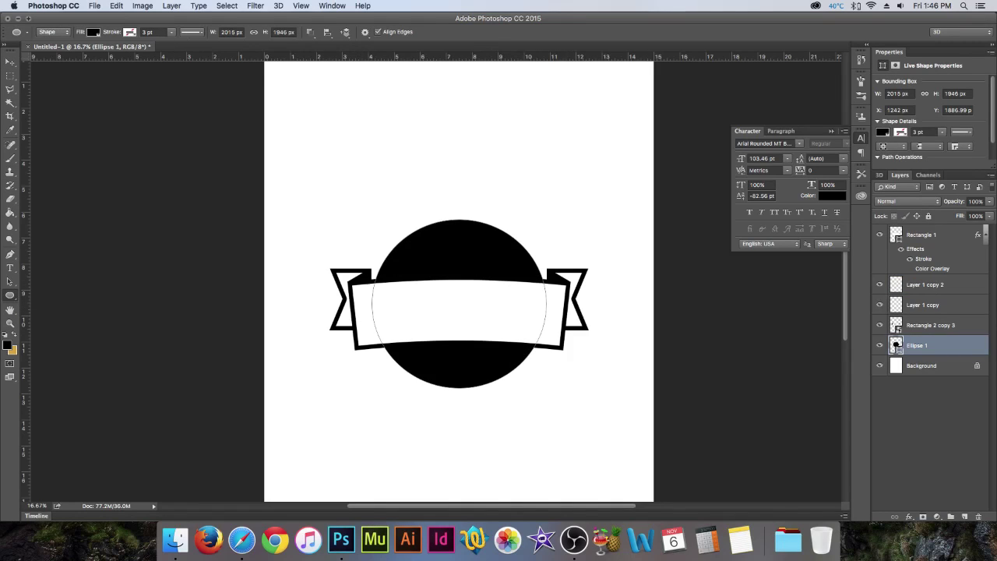
{"action": "mouse_move", "coordinate": [923, 253]}
{"action": "left_mouse_down"}
{"action": "mouse_move", "coordinate": [910, 318]}
{"action": "mouse_move", "coordinate": [929, 343]}
{"action": "left_mouse_up"}
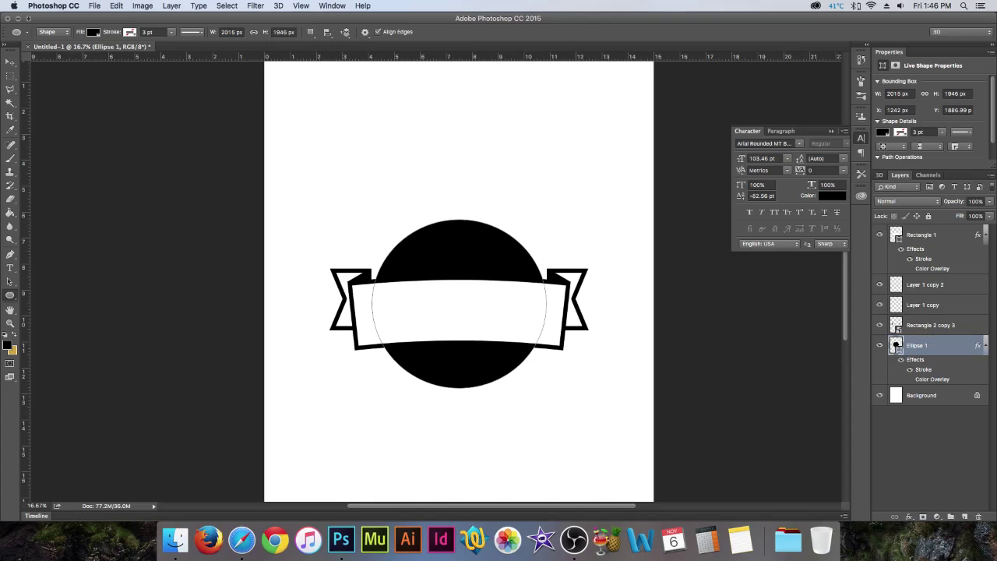
Change the circle's fill colour to white
{"action": "left_click", "coordinate": [93, 32]}
{"action": "left_click", "coordinate": [43, 87]}
{"action": "key", "text": "v"}
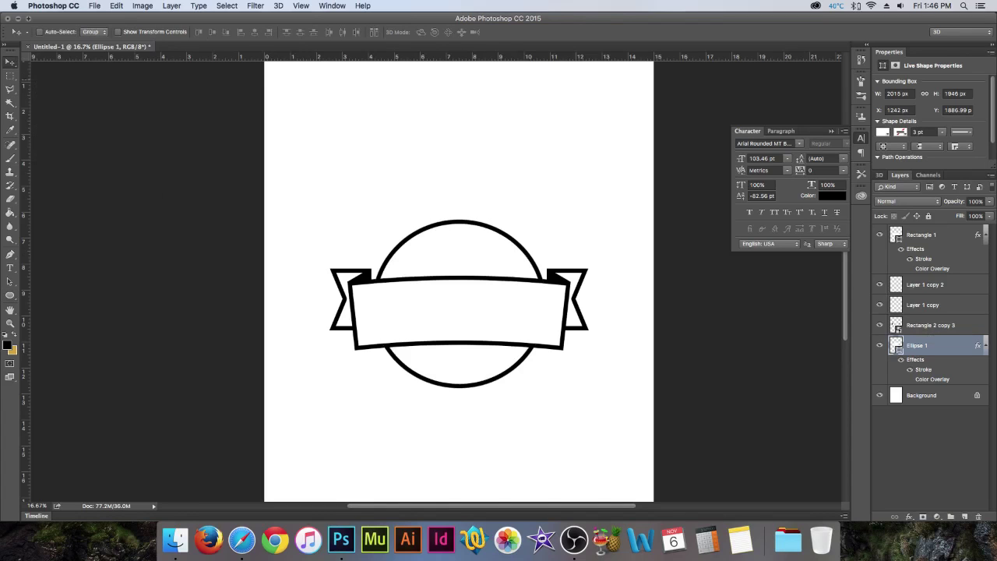
Resize the circle to about 2120 × 1754 px and move it up behind the banner
{"action": "left_click_drag", "start_coordinate": [457, 211], "coordinate": [457, 190]}
{"action": "key", "text": "super+t"}
{"action": "left_click_drag", "start_coordinate": [545, 199], "coordinate": [550, 194]}
{"action": "left_click_drag", "start_coordinate": [459, 195], "coordinate": [459, 221]}
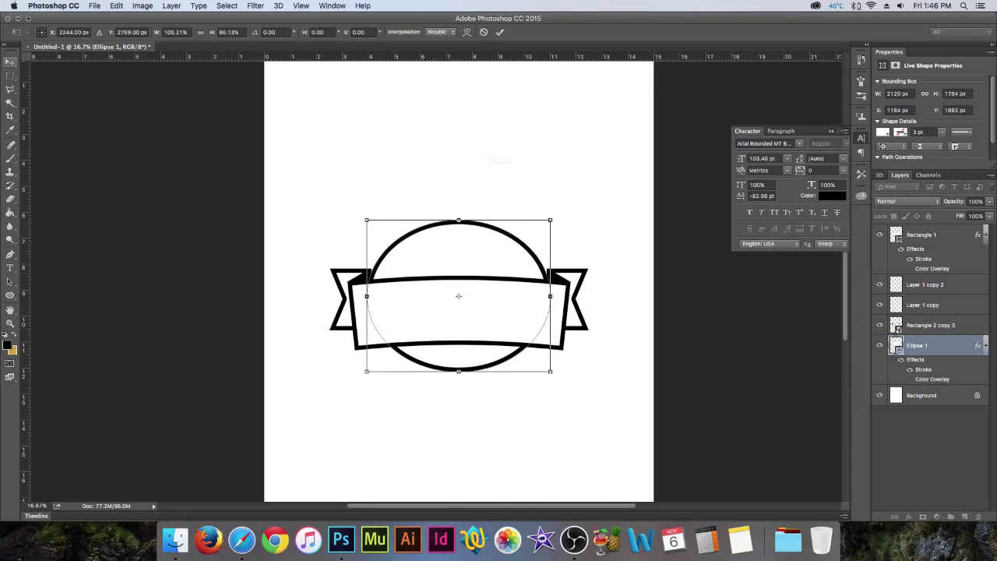
{"action": "key", "text": "v"}
{"action": "key", "text": "Return"}
{"action": "left_click_drag", "start_coordinate": [524, 246], "coordinate": [523, 233]}
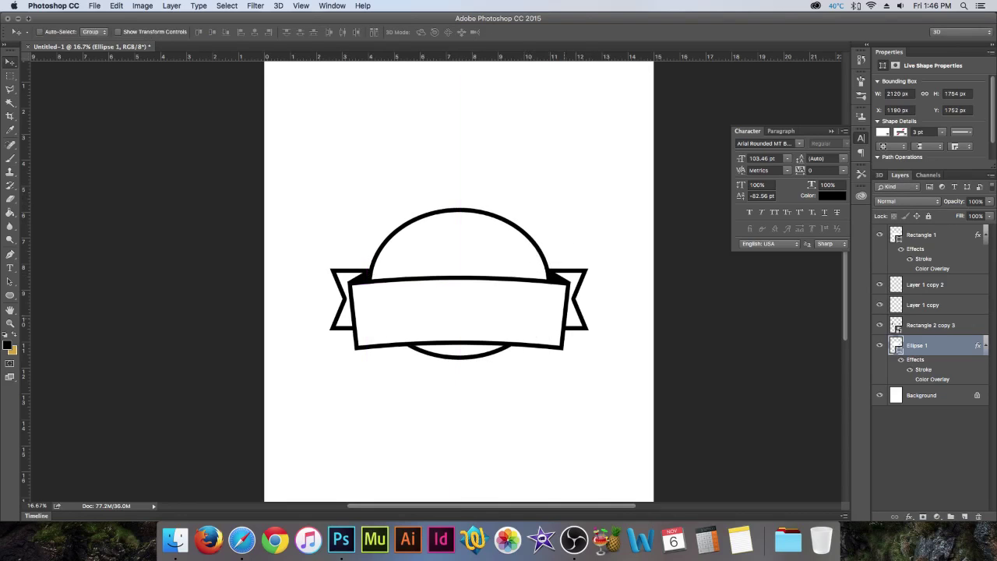
Transform the ellipse to about 2086 × 2063 px, centred behind the banner, and apply the transformation
{"action": "key", "text": "ctrl+t"}
{"action": "left_click_drag", "start_coordinate": [549, 283], "coordinate": [535, 283]}
{"action": "left_click_drag", "start_coordinate": [535, 208], "coordinate": [549, 195]}
{"action": "left_click", "coordinate": [10, 61]}
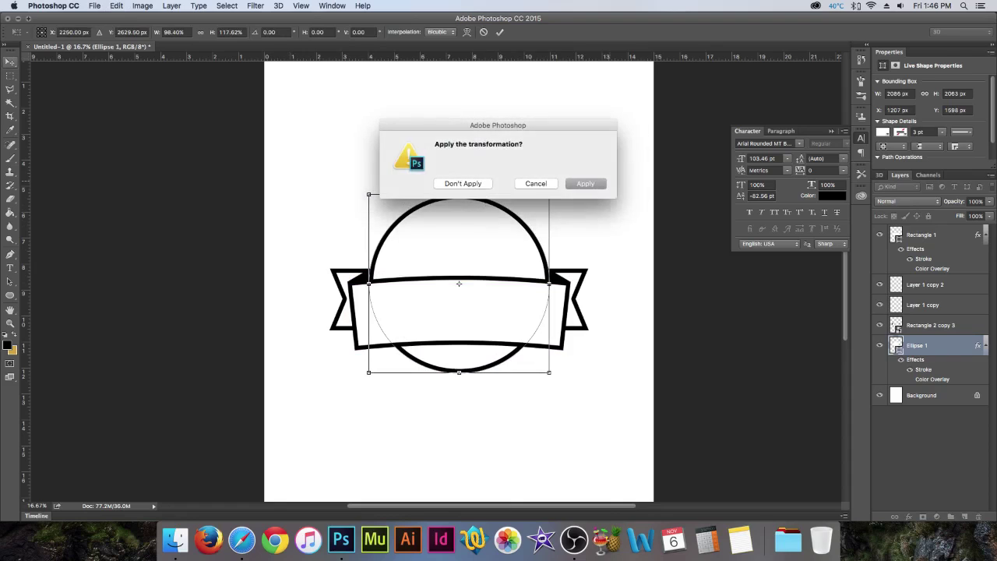
{"action": "left_click", "coordinate": [586, 183]}
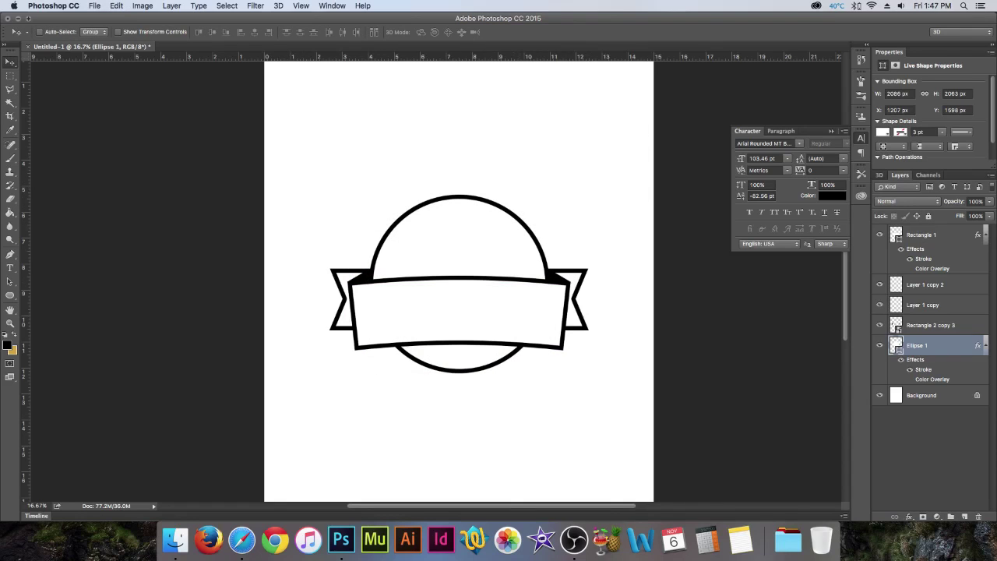
Add a layer mask to the circle and set up a hard round brush of about 67 px
{"action": "left_click", "coordinate": [923, 517]}
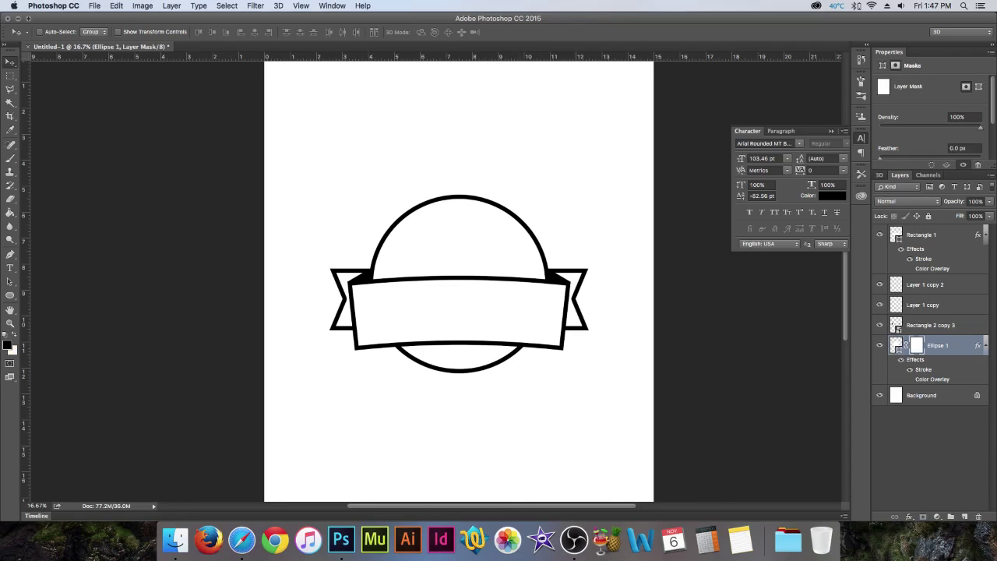
{"action": "left_click", "coordinate": [10, 157]}
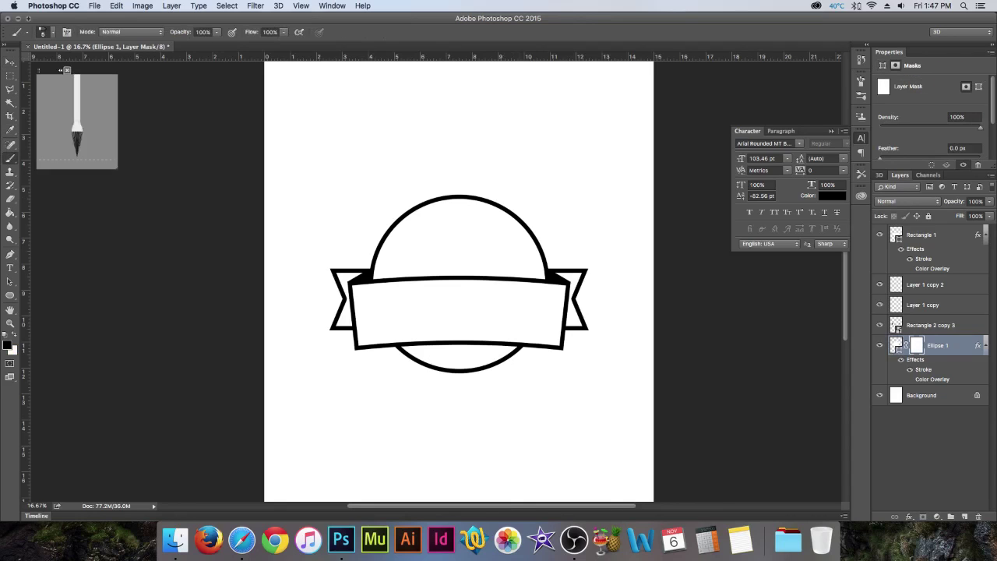
{"action": "left_click", "coordinate": [48, 32]}
{"action": "left_click", "coordinate": [72, 134]}
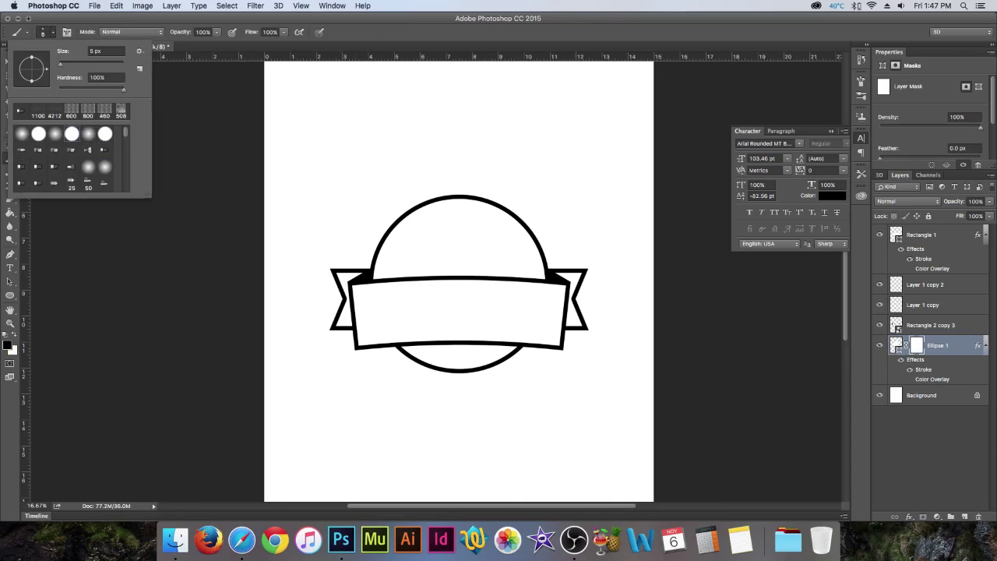
{"action": "left_click_drag", "start_coordinate": [61, 64], "coordinate": [80, 63]}
{"action": "key", "text": "Return"}
Enlarge the brush to 300 px and paint black on the mask to hide the part of the circle below the banner
{"action": "left_click_drag", "start_coordinate": [398, 347], "coordinate": [437, 359]}
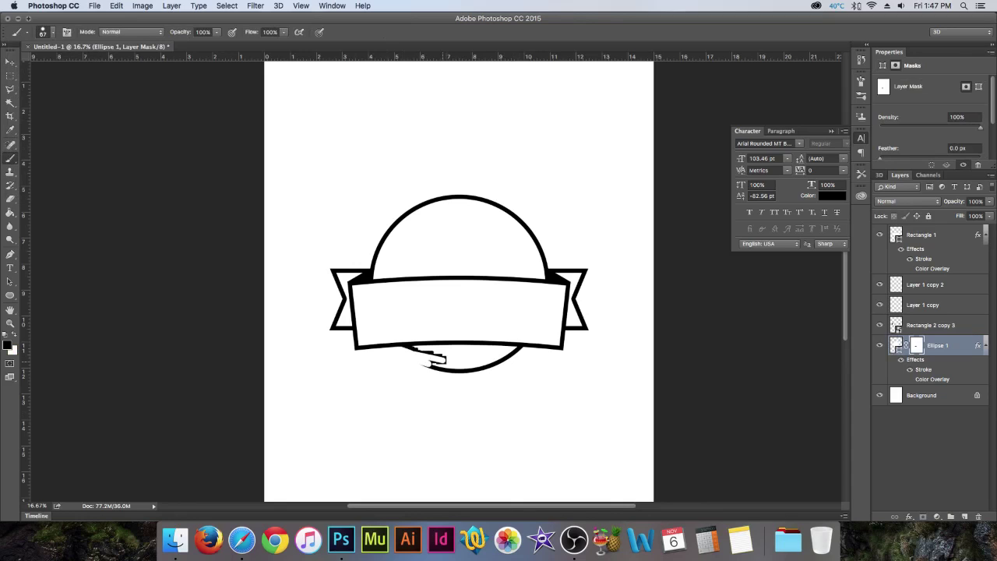
{"action": "key", "text": "bracketright"}
{"action": "key", "text": "bracketright"}
{"action": "key", "text": "bracketright"}
{"action": "key", "text": "bracketright"}
{"action": "key", "text": "bracketright"}
{"action": "key", "text": "bracketright"}
{"action": "key", "text": "bracketright"}
{"action": "key", "text": "bracketright"}
{"action": "key", "text": "bracketright"}
{"action": "mouse_move", "coordinate": [417, 349]}
{"action": "left_mouse_down"}
{"action": "mouse_move", "coordinate": [486, 359]}
{"action": "mouse_move", "coordinate": [465, 371]}
{"action": "mouse_move", "coordinate": [516, 364]}
{"action": "left_mouse_up"}
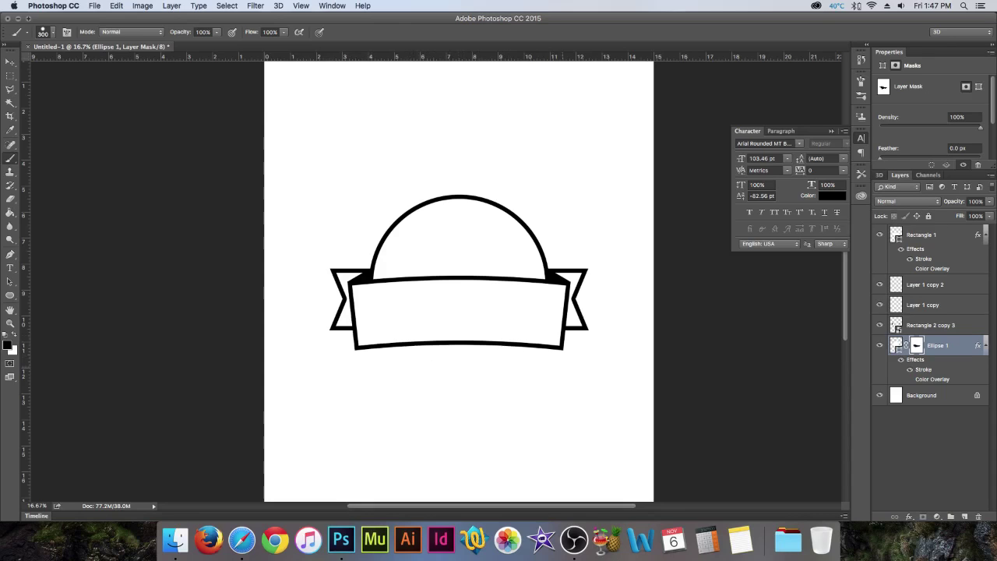
{"action": "key", "text": "v"}
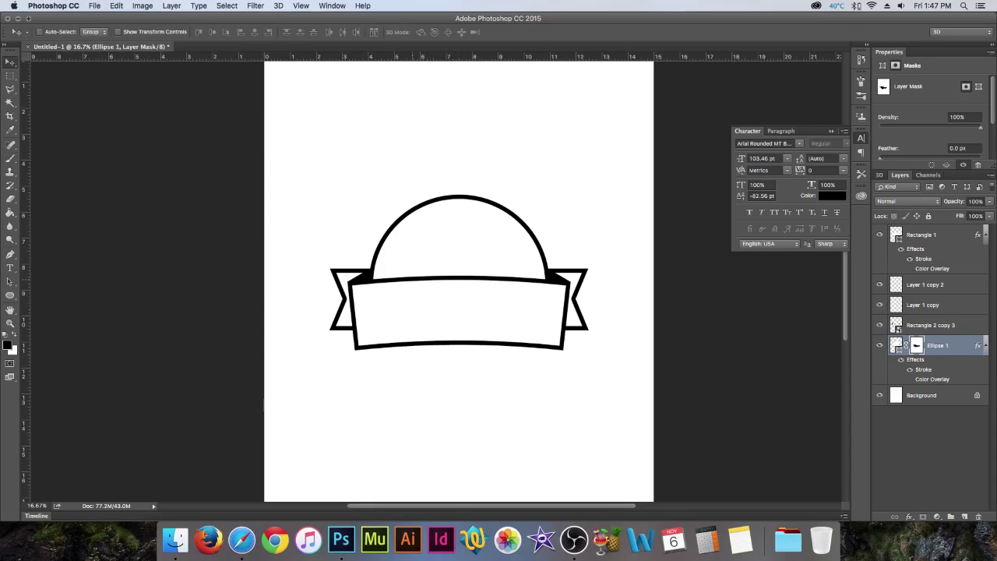
Duplicate the masked circle layer and rasterize the layer style of the lower circle
{"action": "left_click", "coordinate": [896, 345]}
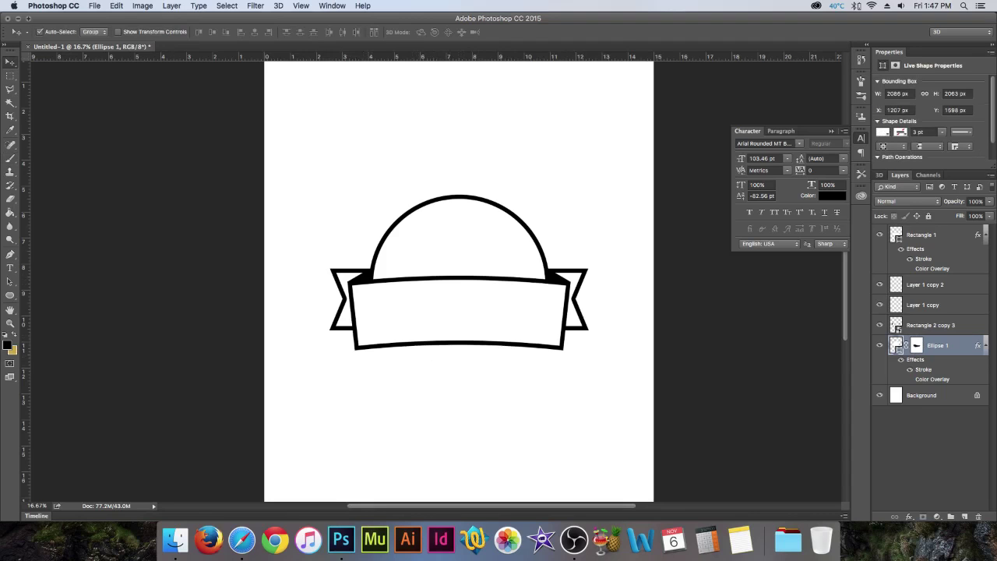
{"action": "key", "text": "super+j"}
{"action": "right_click", "coordinate": [896, 395]}
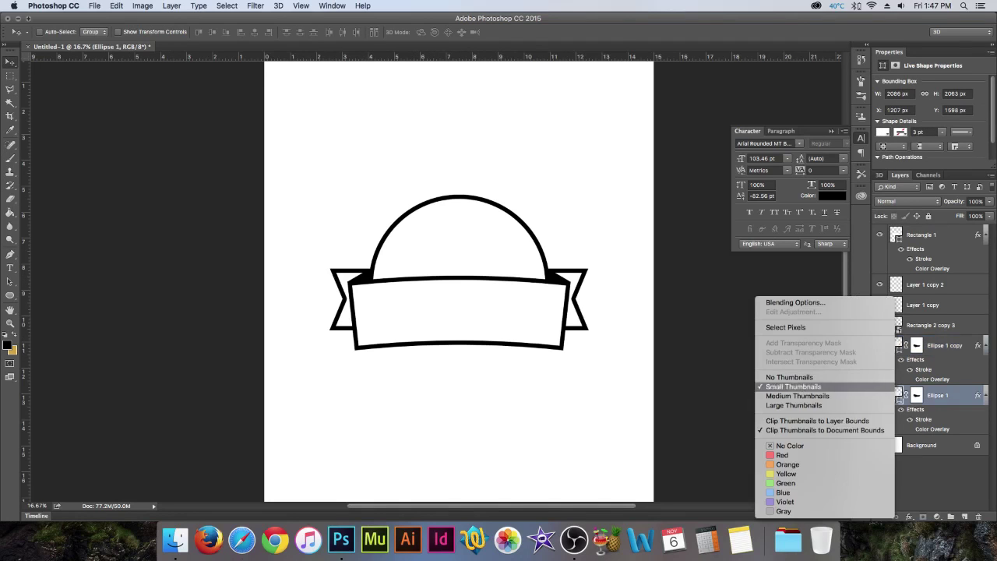
{"action": "key", "text": "Escape"}
{"action": "right_click", "coordinate": [897, 394]}
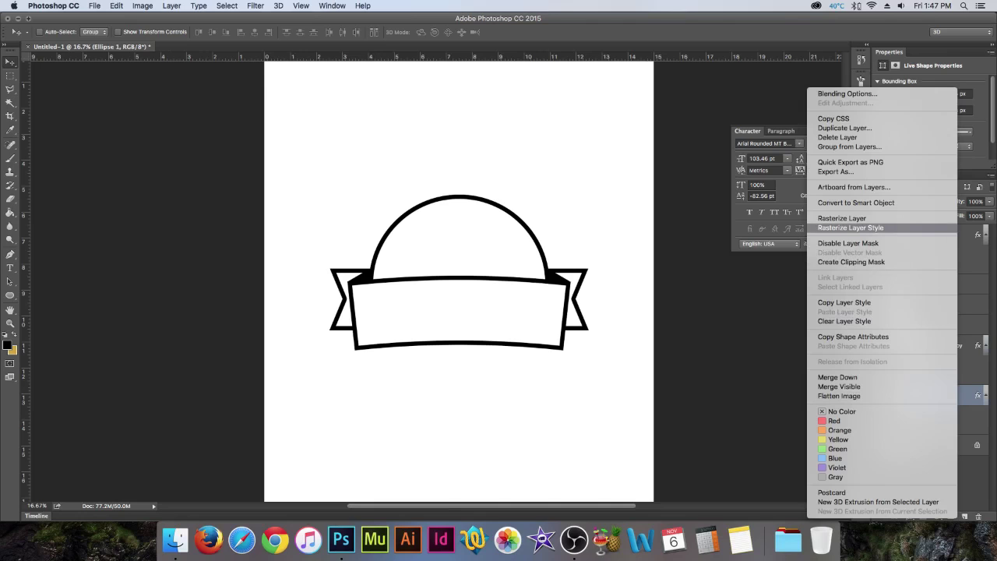
{"action": "left_click", "coordinate": [851, 228]}
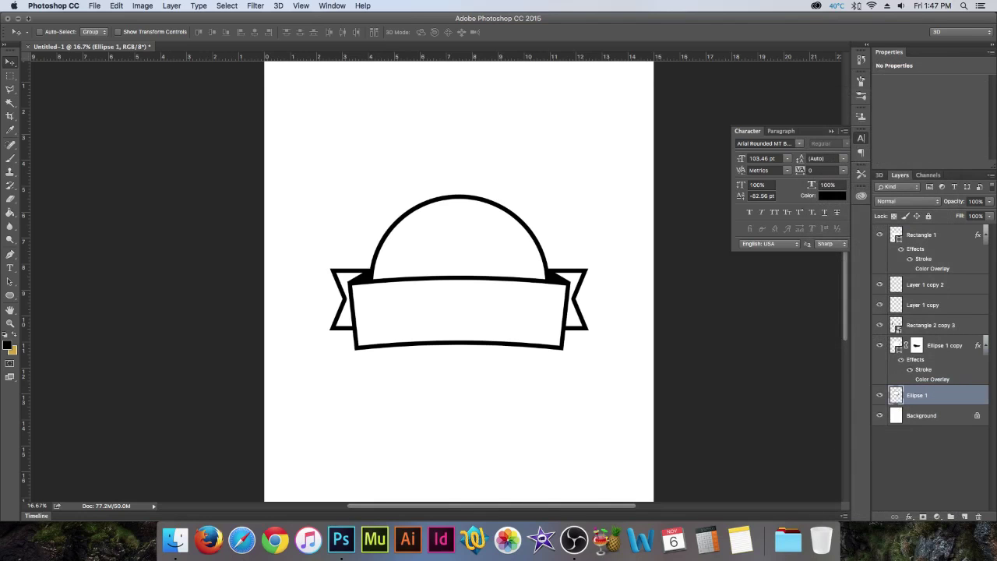
Add a white (ffffff) outside stroke to the rasterized lower circle
{"action": "left_click", "coordinate": [909, 516]}
{"action": "left_click", "coordinate": [931, 436]}
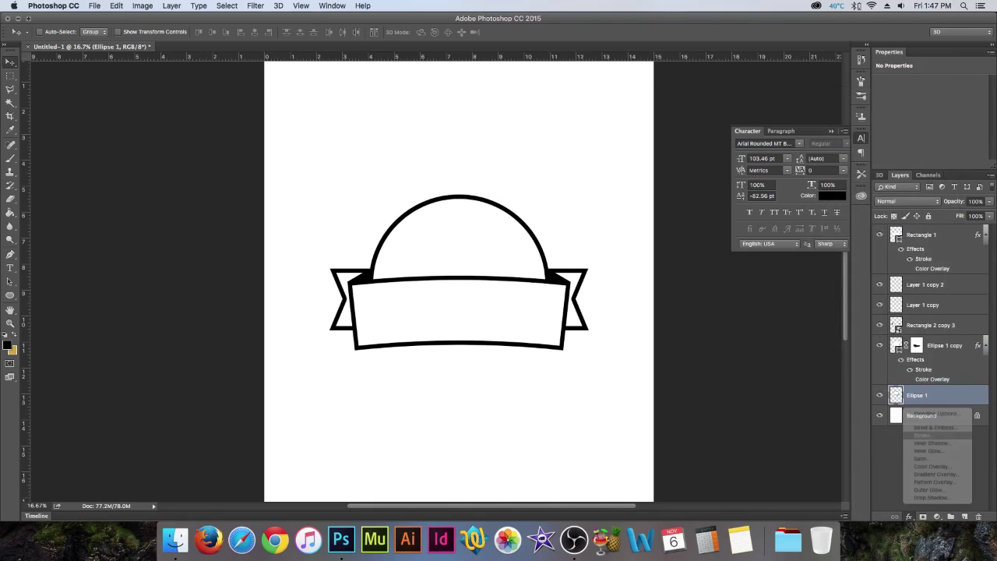
{"action": "left_click", "coordinate": [694, 161]}
{"action": "left_click", "coordinate": [692, 151]}
{"action": "left_click", "coordinate": [668, 230]}
{"action": "left_click", "coordinate": [566, 161]}
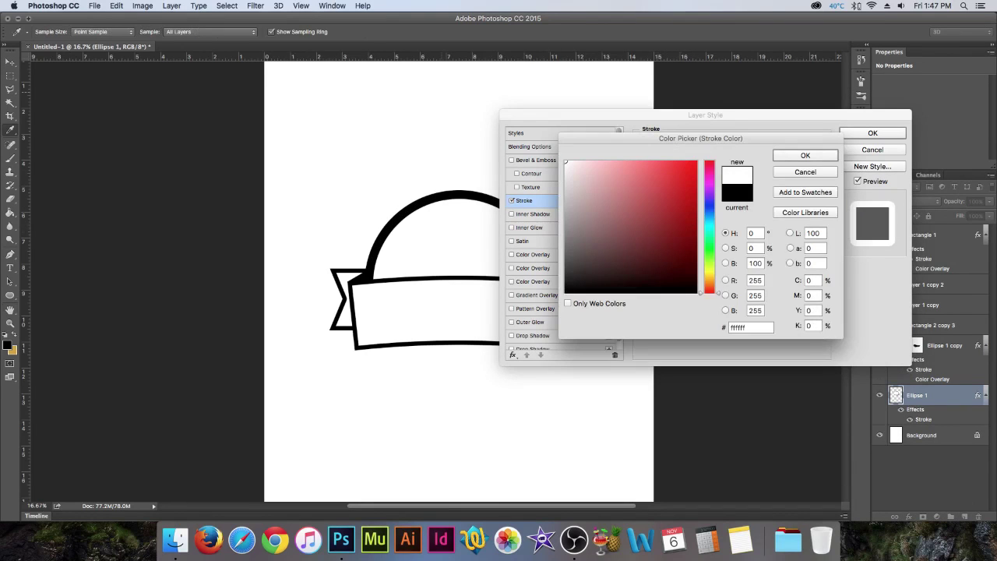
{"action": "left_click", "coordinate": [806, 155]}
{"action": "left_click", "coordinate": [873, 133]}
Move the colour overlay effect from the circle copy to the rasterized circle and select that layer
{"action": "mouse_move", "coordinate": [927, 380]}
{"action": "left_mouse_down"}
{"action": "mouse_move", "coordinate": [931, 339]}
{"action": "mouse_move", "coordinate": [922, 394]}
{"action": "mouse_move", "coordinate": [925, 339]}
{"action": "left_mouse_up"}
{"action": "key", "text": "super+z"}
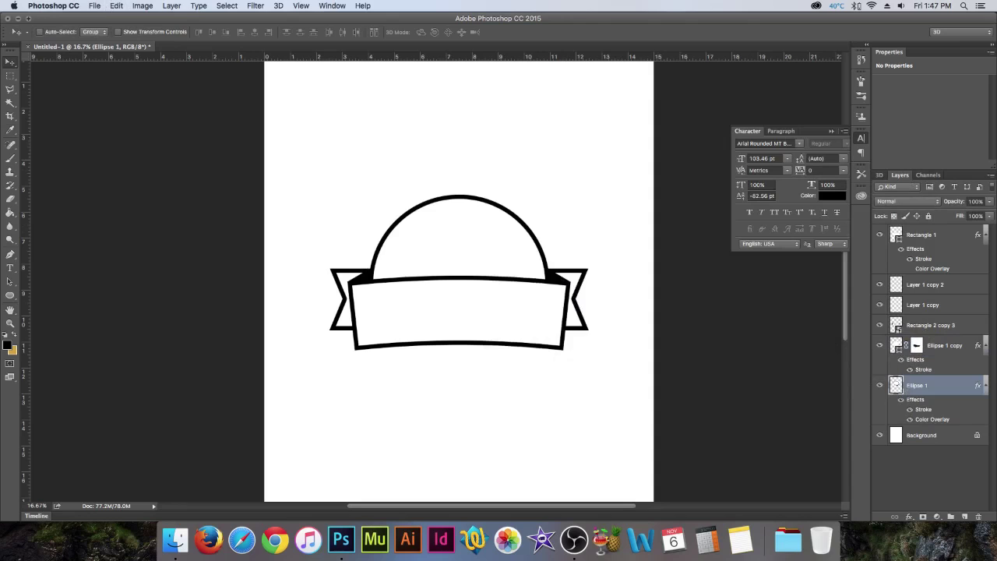
{"action": "left_click", "coordinate": [944, 346], "text": "shift"}
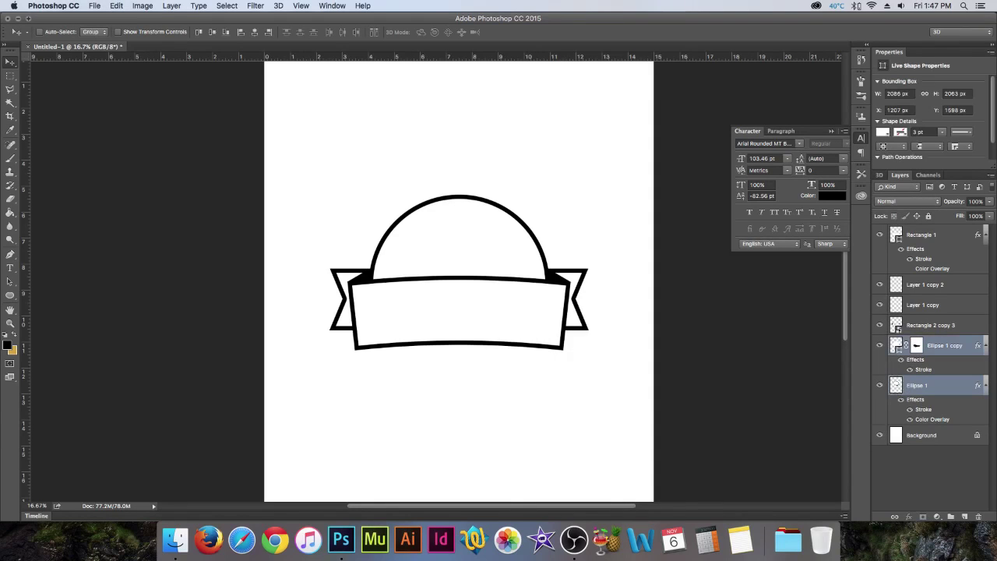
{"action": "mouse_move", "coordinate": [945, 345]}
{"action": "left_mouse_down"}
{"action": "mouse_move", "coordinate": [945, 315]}
{"action": "mouse_move", "coordinate": [945, 363]}
{"action": "mouse_move", "coordinate": [945, 346]}
{"action": "left_mouse_up"}
{"action": "mouse_move", "coordinate": [935, 385]}
{"action": "left_mouse_down"}
{"action": "mouse_move", "coordinate": [935, 355]}
{"action": "mouse_move", "coordinate": [935, 384]}
{"action": "left_mouse_up"}
{"action": "left_click", "coordinate": [934, 385]}
{"action": "left_click", "coordinate": [879, 385]}
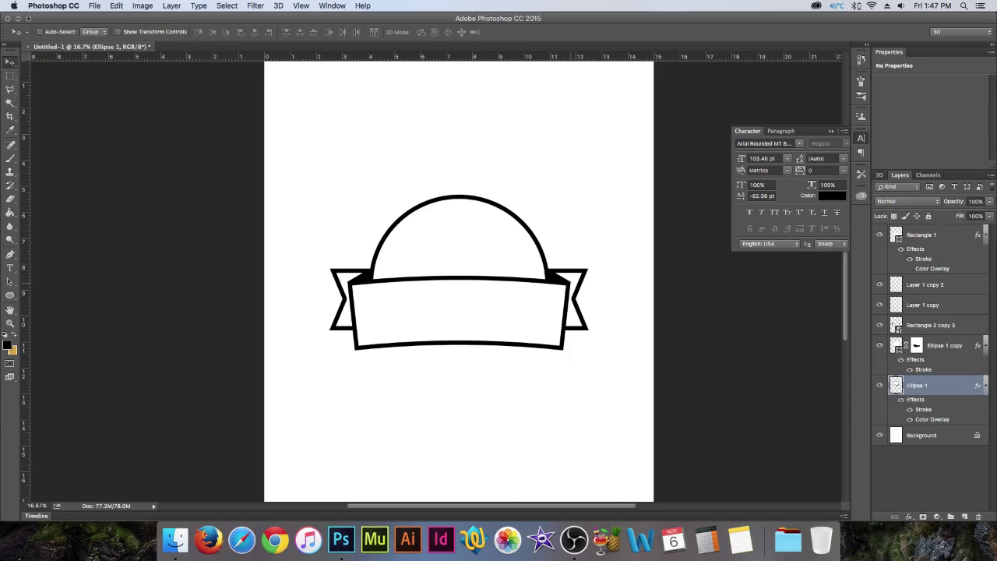
Move the rasterized circle layer above the black folds and rasterize its layer style
{"action": "left_click_drag", "start_coordinate": [935, 384], "coordinate": [934, 277]}
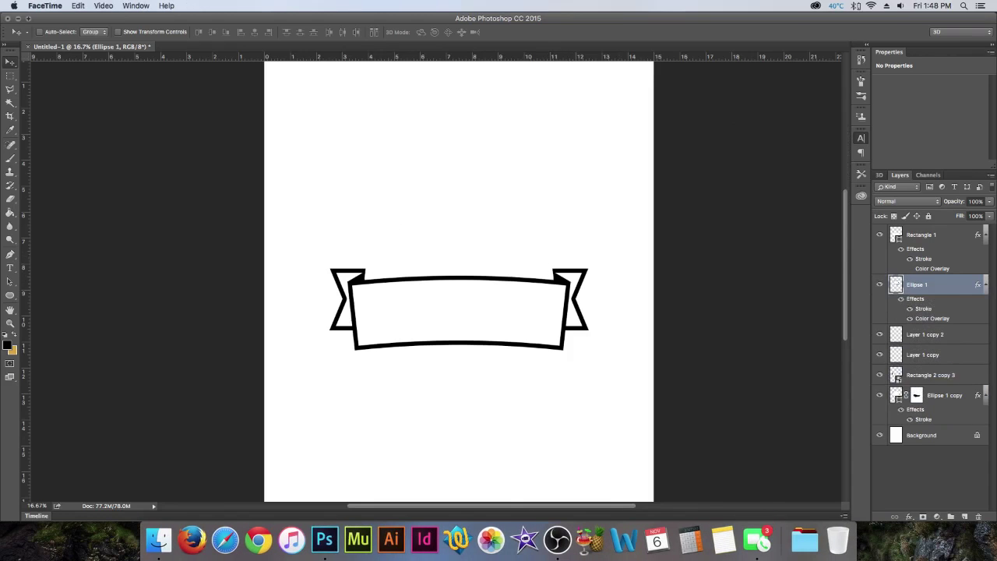
{"action": "right_click", "coordinate": [927, 287]}
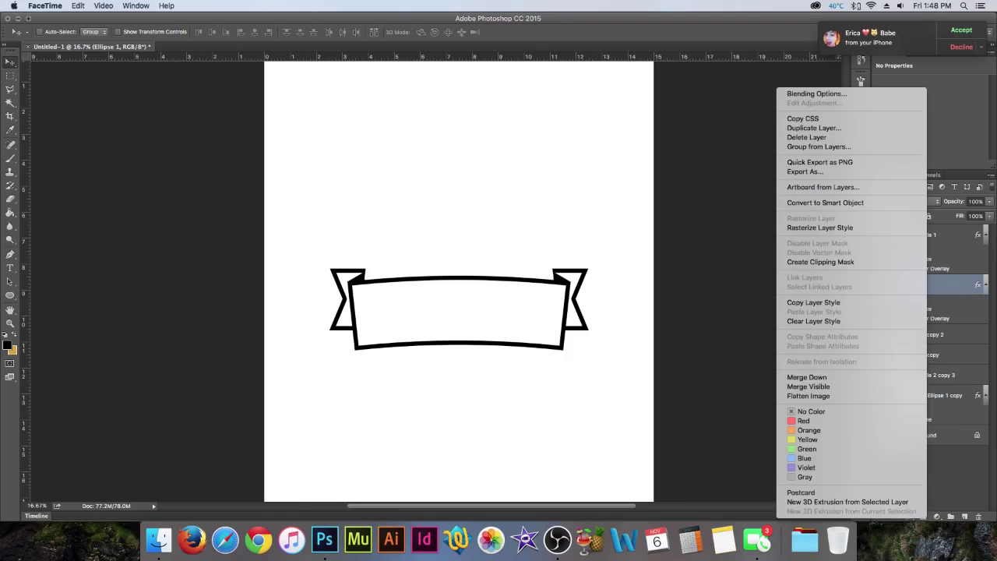
{"action": "left_click", "coordinate": [820, 228]}
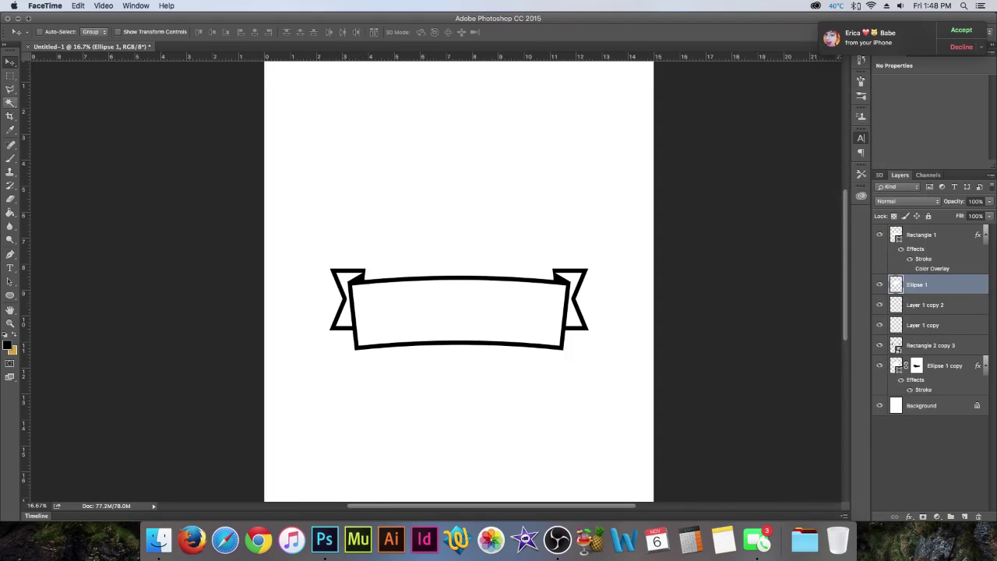
{"action": "left_click", "coordinate": [10, 103]}
{"action": "left_click", "coordinate": [10, 103]}
{"action": "left_click", "coordinate": [481, 256]}
{"action": "left_click", "coordinate": [480, 257]}
{"action": "left_click", "coordinate": [481, 257]}
{"action": "left_click", "coordinate": [481, 257]}
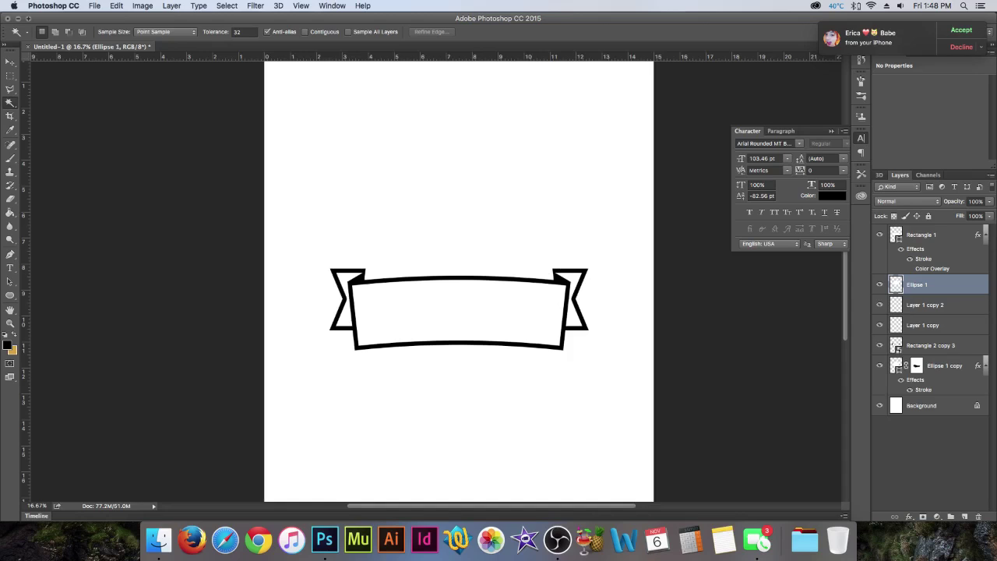
Move the masked circle copy directly beneath the banner rectangle layer and delete the rasterized circle
{"action": "left_click_drag", "start_coordinate": [922, 302], "coordinate": [921, 279]}
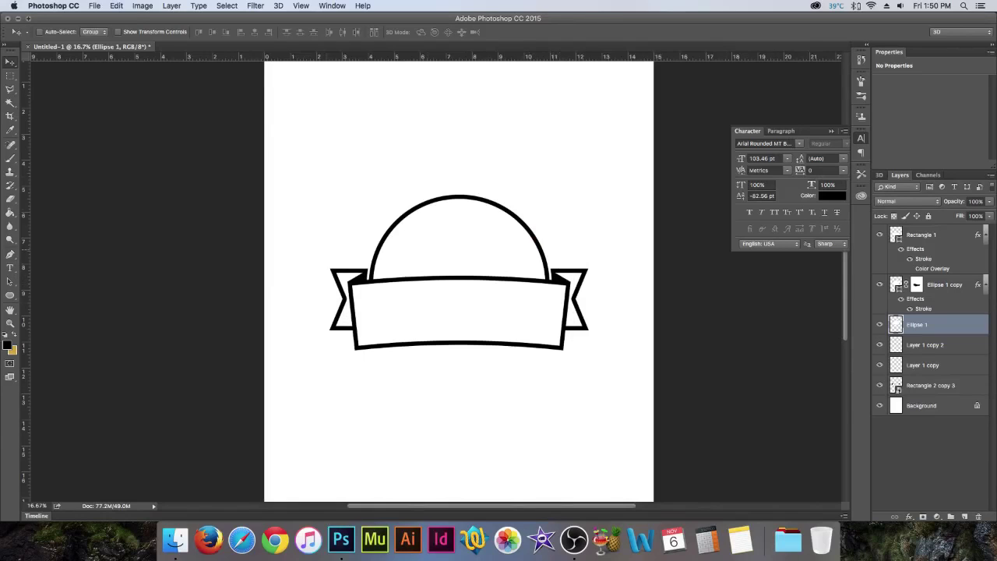
{"action": "key", "text": "Delete"}
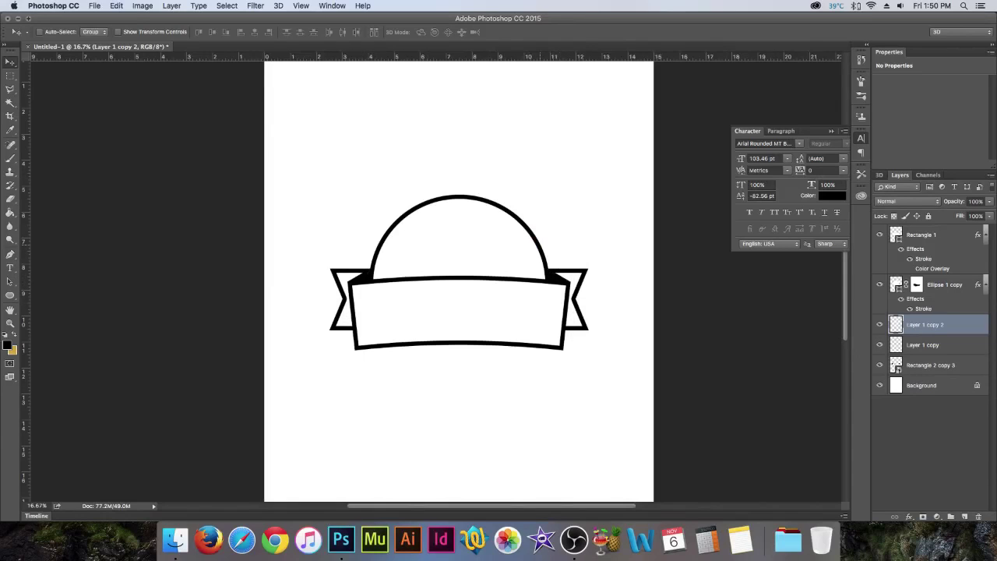
{"action": "left_click", "coordinate": [880, 284]}
{"action": "left_click", "coordinate": [879, 285]}
Duplicate the masked circle layer and try to rasterize the layer style of the lower one
{"action": "left_click", "coordinate": [944, 284]}
{"action": "key", "text": "super+j"}
{"action": "left_click", "coordinate": [944, 324]}
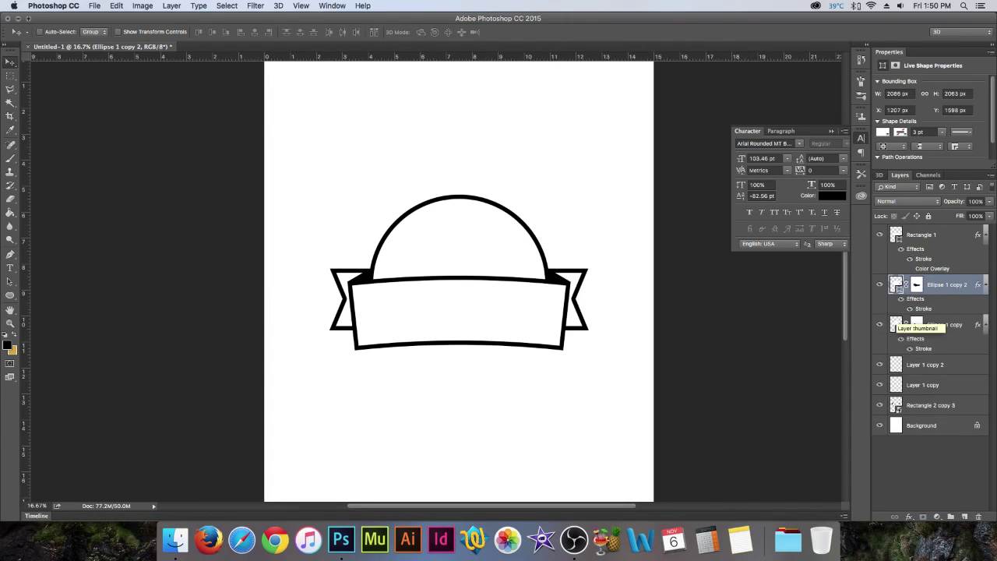
{"action": "right_click", "coordinate": [949, 324]}
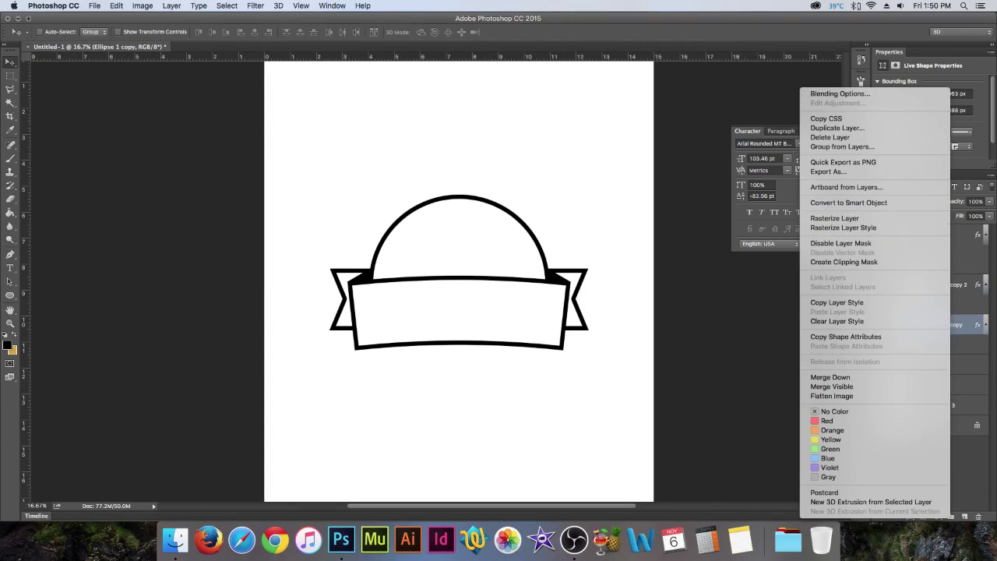
{"action": "left_click", "coordinate": [843, 229]}
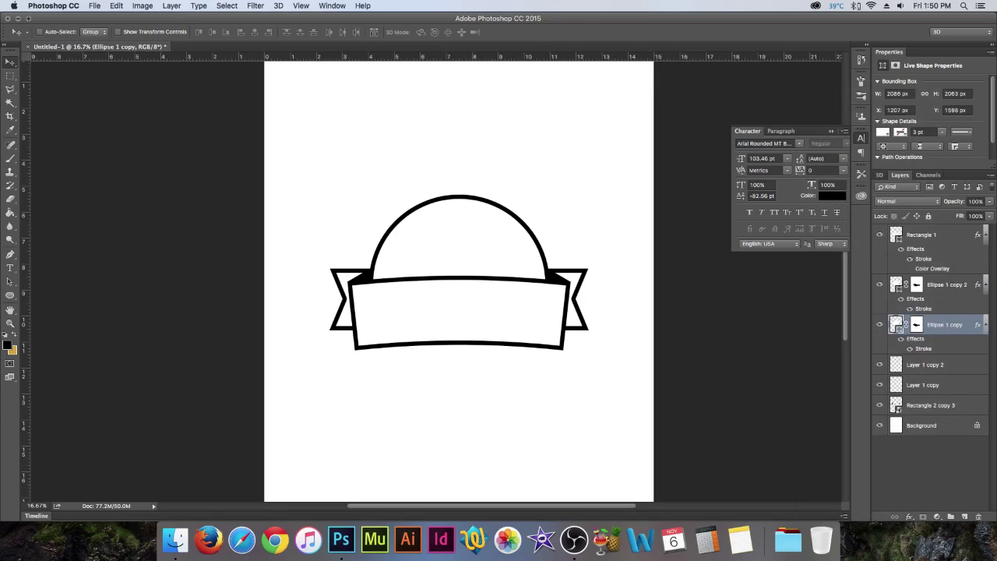
Rename the upper circle layer as Sun
{"action": "double_click", "coordinate": [947, 285]}
{"action": "type", "text": "Sun"}
{"action": "key", "text": "Return"}
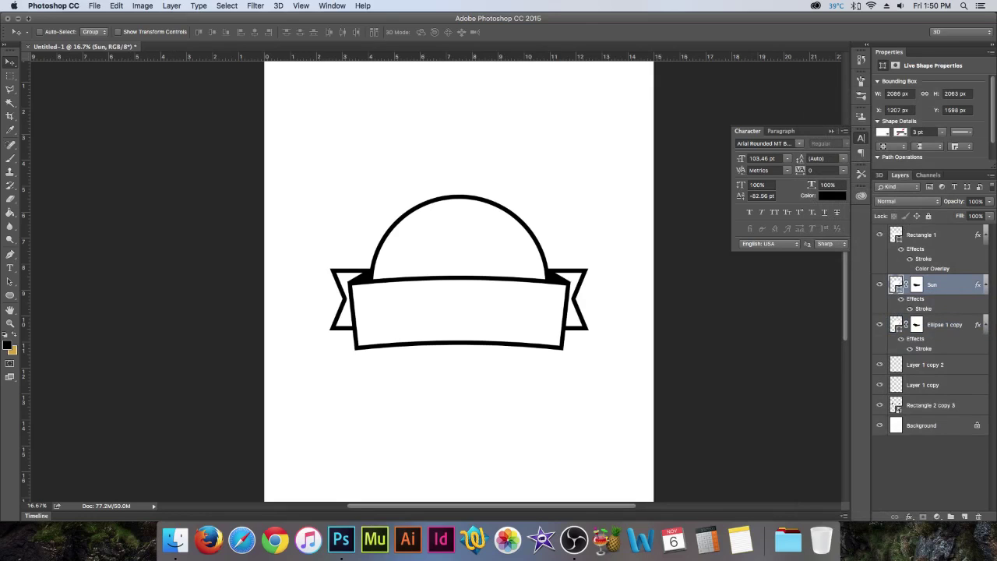
Compare the two circle layers by toggling their visibility, and delete the one below Sun
{"action": "left_click", "coordinate": [879, 324]}
{"action": "left_click", "coordinate": [879, 284]}
{"action": "left_click", "coordinate": [880, 284]}
{"action": "left_click", "coordinate": [880, 284]}
{"action": "left_click", "coordinate": [880, 284]}
{"action": "left_click", "coordinate": [944, 325]}
{"action": "key", "text": "Delete"}
Duplicate the Sun layer, place the copy beneath the original, and rasterize the copy's layer style
{"action": "left_click", "coordinate": [942, 284]}
{"action": "key", "text": "super+j"}
{"action": "left_click", "coordinate": [943, 325]}
{"action": "left_click", "coordinate": [943, 285]}
{"action": "left_click_drag", "start_coordinate": [942, 285], "coordinate": [942, 342]}
{"action": "right_click", "coordinate": [964, 325]}
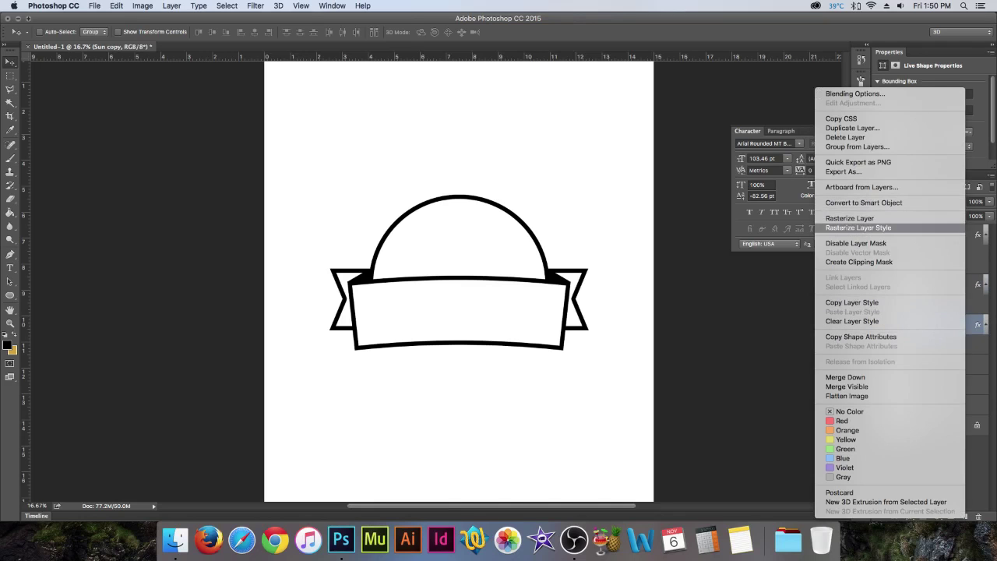
{"action": "left_click", "coordinate": [859, 228]}
Add a 20 px white outside stroke to the rasterized Sun copy
{"action": "left_click", "coordinate": [908, 516]}
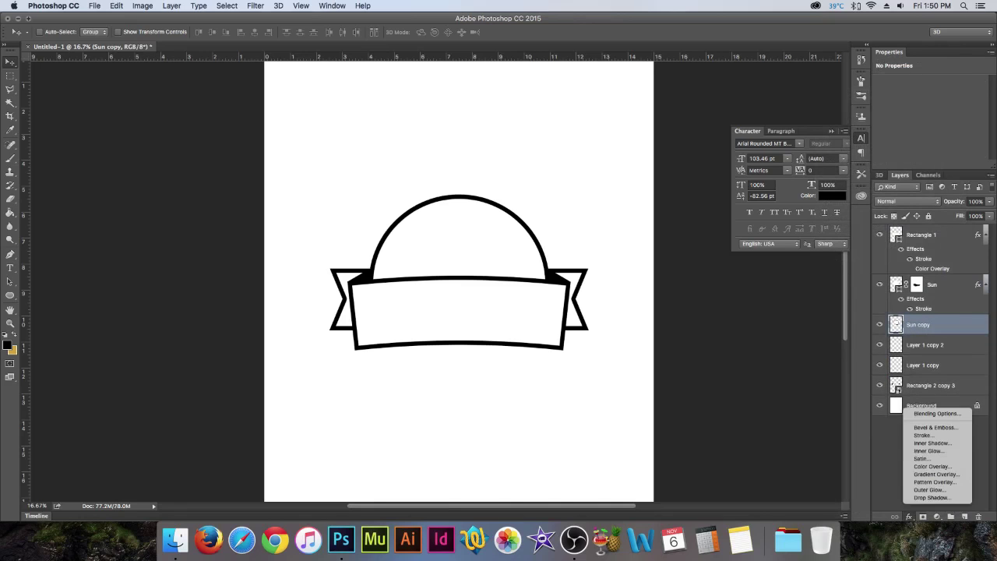
{"action": "left_click", "coordinate": [934, 435]}
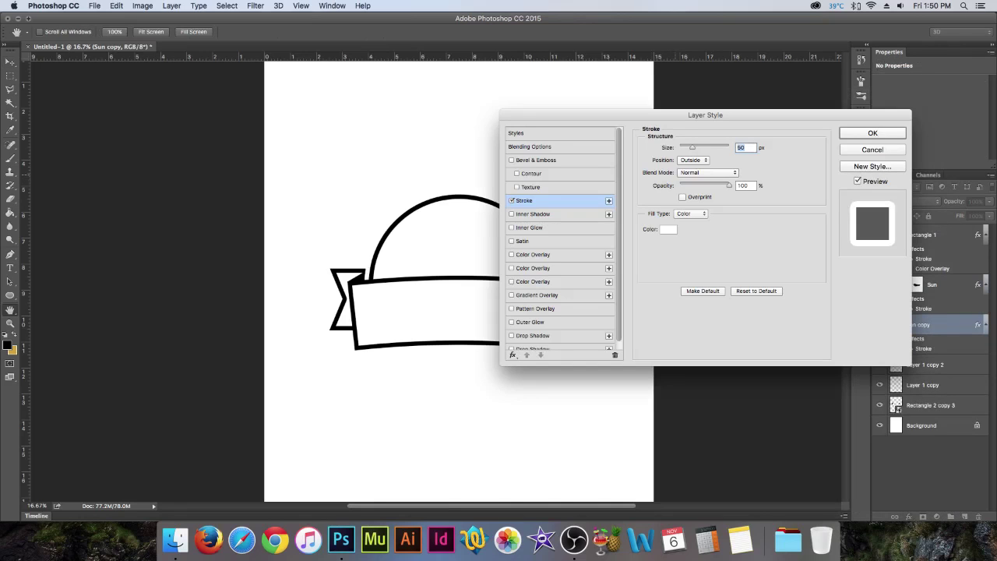
{"action": "type", "text": "20"}
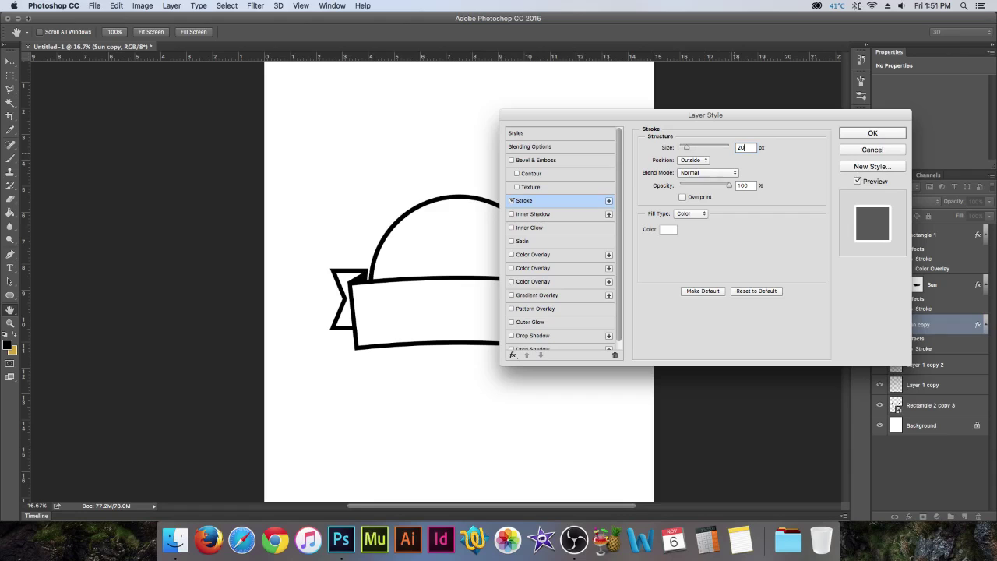
{"action": "key", "text": "Return"}
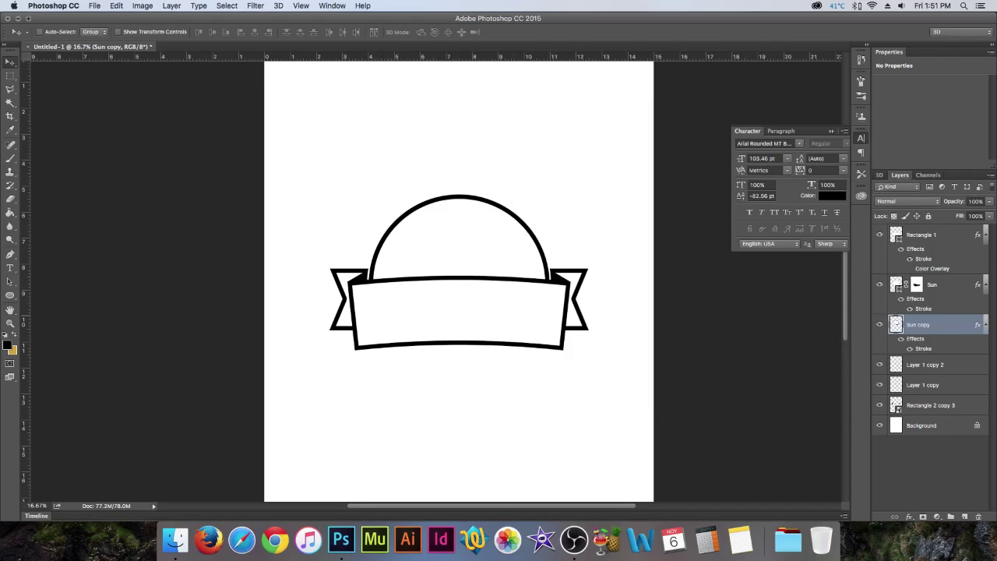
Set the Sun copy's white stroke size to 25 px
{"action": "left_click", "coordinate": [879, 234]}
{"action": "left_click", "coordinate": [880, 234]}
{"action": "double_click", "coordinate": [923, 349]}
{"action": "type", "text": "25"}
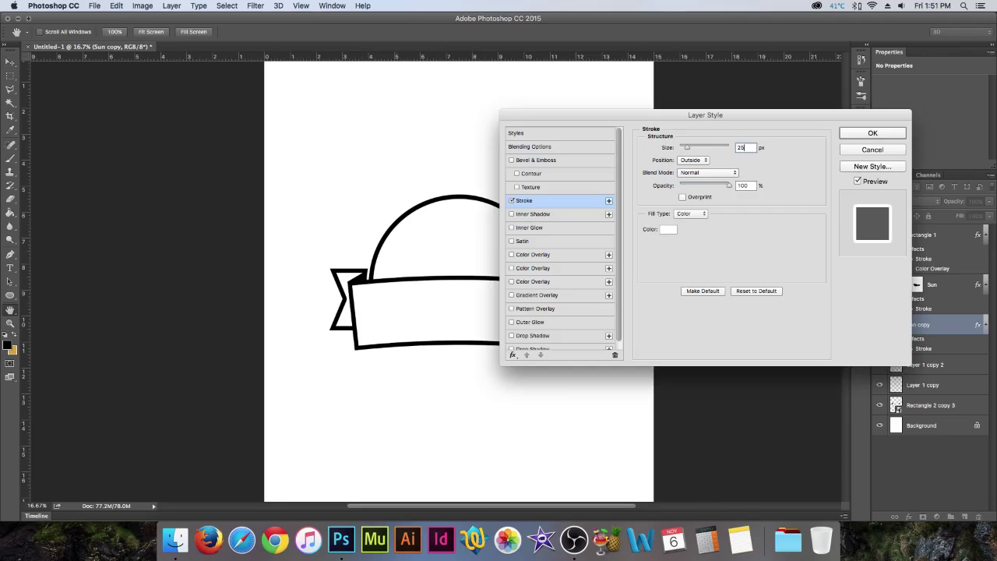
{"action": "key", "text": "Return"}
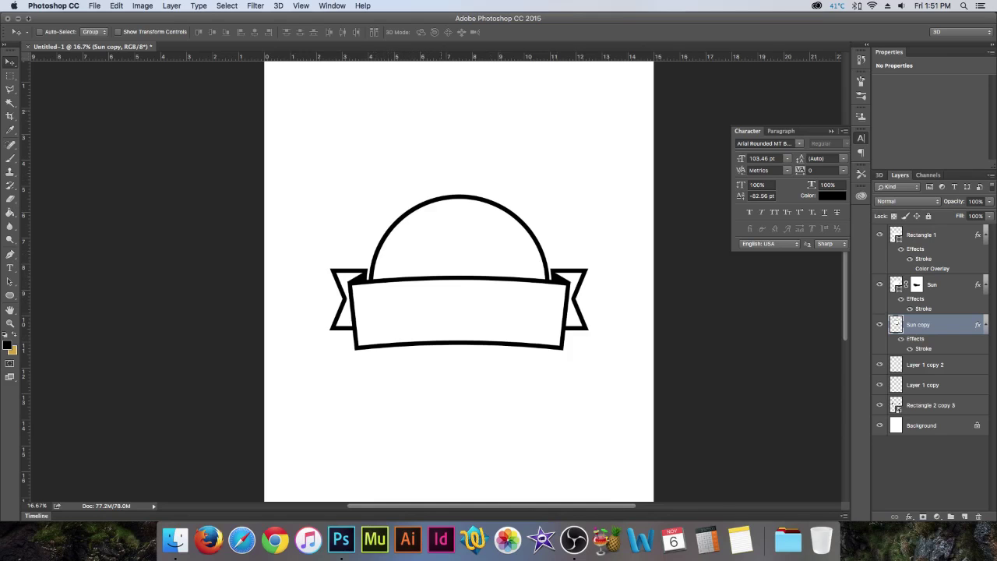
{"action": "key", "text": "super+t"}
{"action": "left_click_drag", "start_coordinate": [458, 198], "coordinate": [458, 233]}
{"action": "key", "text": "v"}
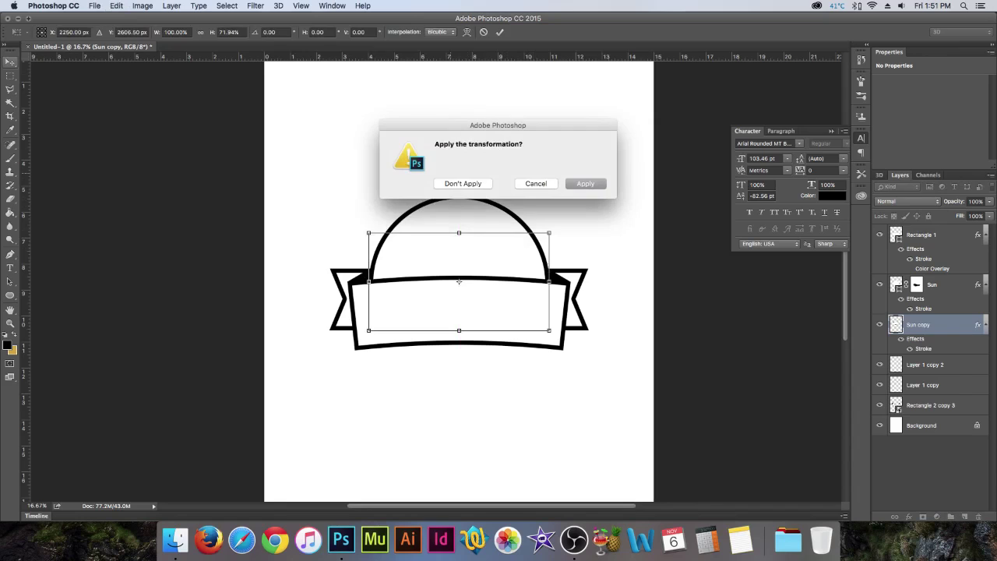
{"action": "left_click", "coordinate": [458, 184]}
Select the Sun layer and check it by hiding and showing it
{"action": "left_click", "coordinate": [922, 234]}
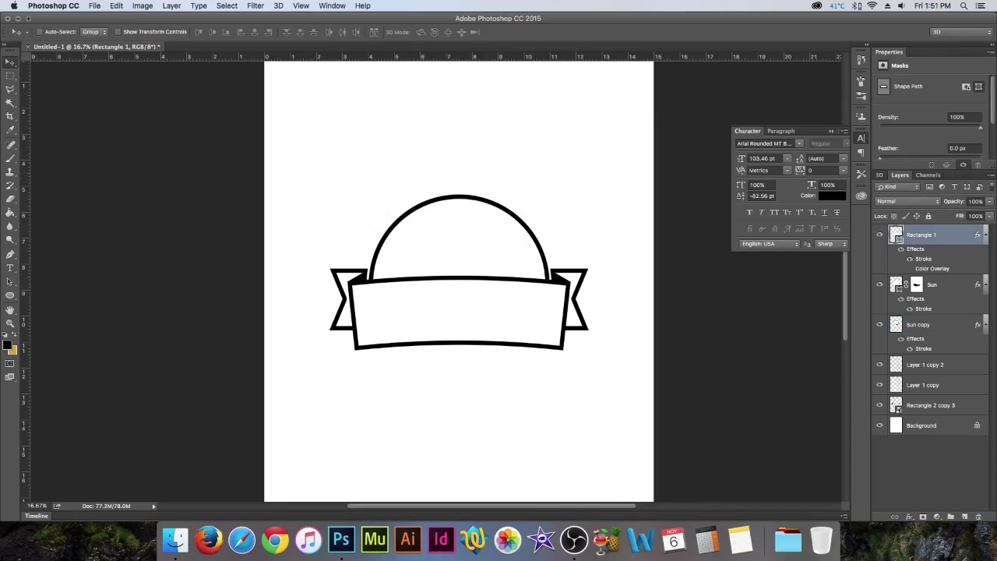
{"action": "left_click", "coordinate": [932, 285]}
{"action": "left_click", "coordinate": [880, 284]}
{"action": "left_click", "coordinate": [879, 285]}
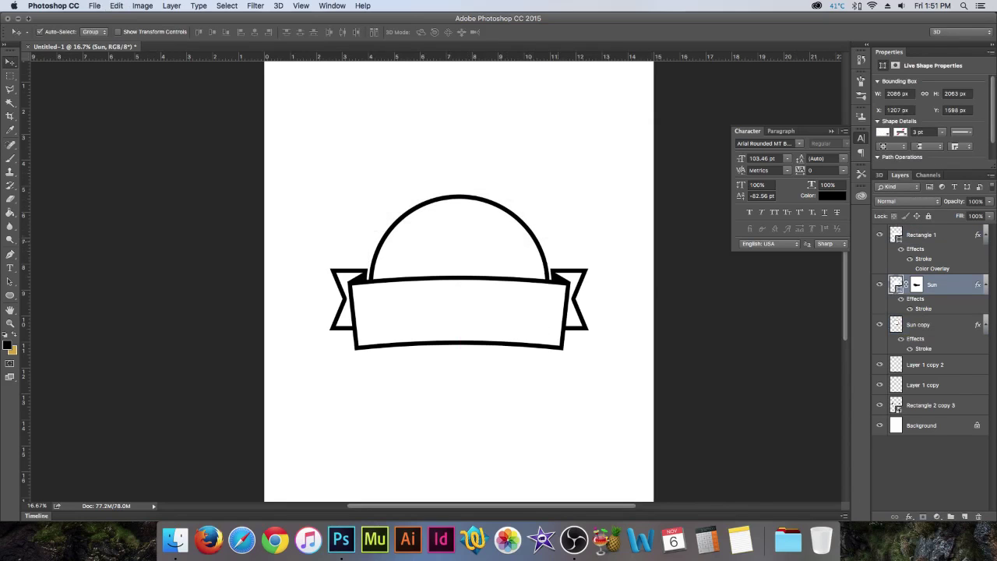
Try to squash the Sun shape vertically to about 77% of its height
{"action": "key", "text": "super+t"}
{"action": "left_click_drag", "start_coordinate": [459, 196], "coordinate": [459, 236]}
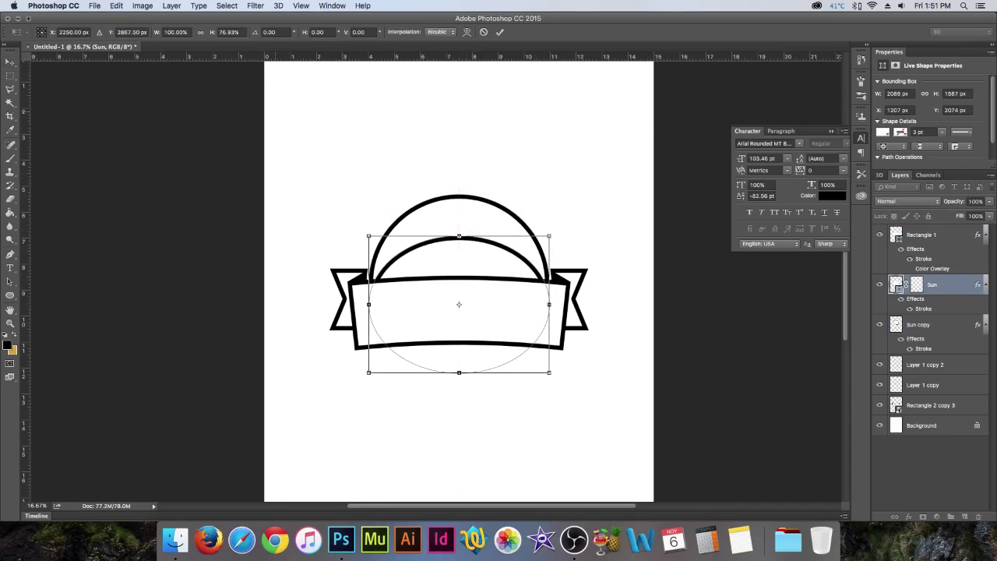
{"action": "key", "text": "v"}
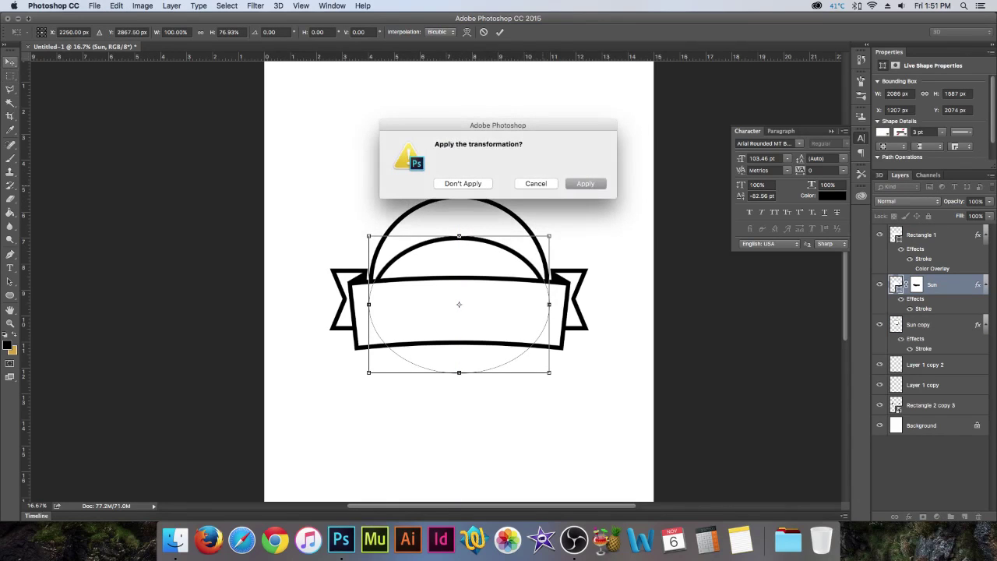
{"action": "key", "text": "Return"}
{"action": "key", "text": "super+z"}
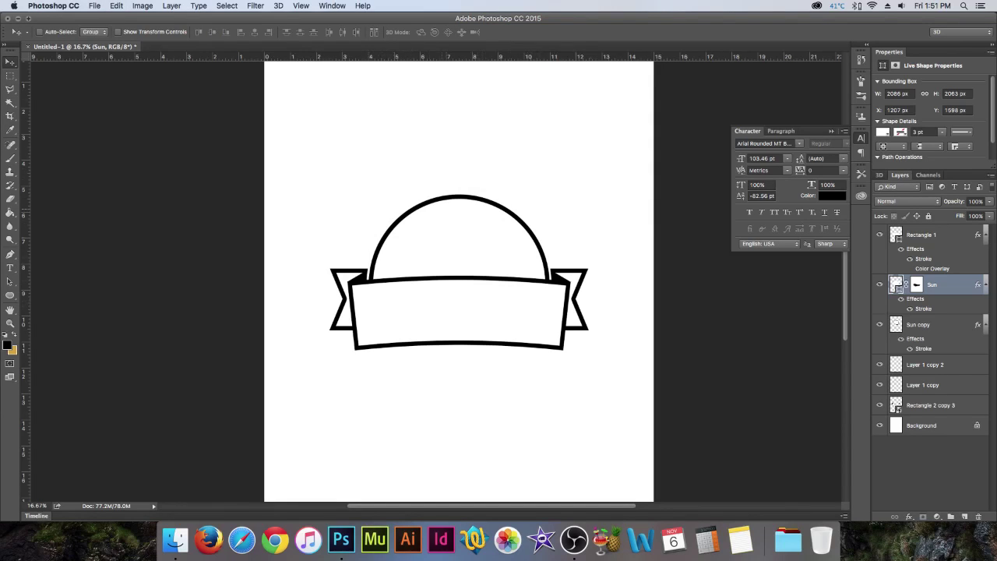
Select the Sun and Sun copy layers together and move them slightly down toward the banner
{"action": "left_click", "coordinate": [927, 325]}
{"action": "left_click", "coordinate": [932, 285], "text": "shift"}
{"action": "left_click_drag", "start_coordinate": [573, 221], "coordinate": [572, 230]}
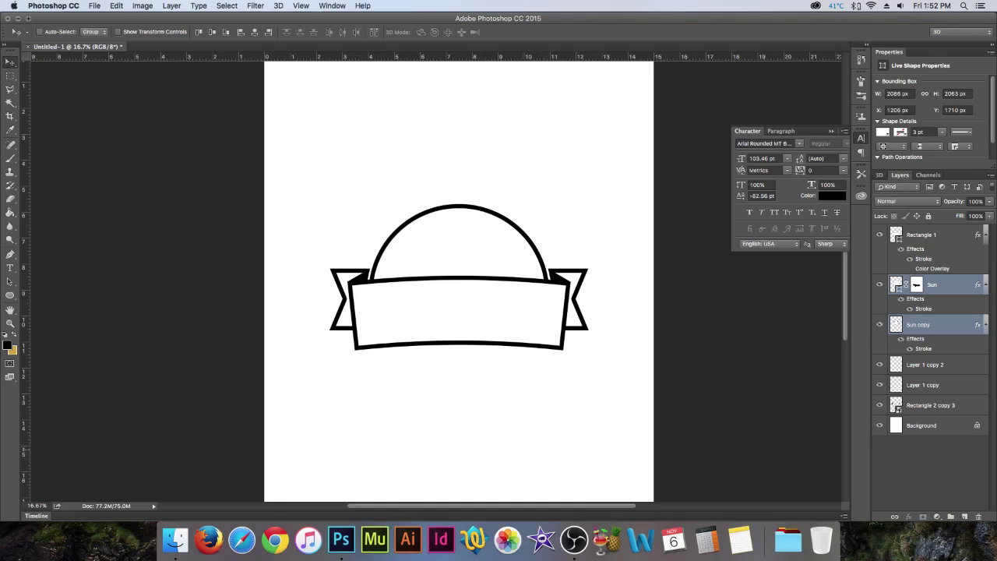
Add the text "CAMP" in capitals on the blank area below the banner
{"action": "key", "text": "t"}
{"action": "left_click", "coordinate": [339, 442]}
{"action": "type", "text": "campo"}
{"action": "key", "text": "BackSpace"}
{"action": "key", "text": "BackSpace"}
{"action": "key", "text": "BackSpace"}
{"action": "key", "text": "BackSpace"}
{"action": "key", "text": "BackSpace"}
{"action": "type", "text": "CAMP"}
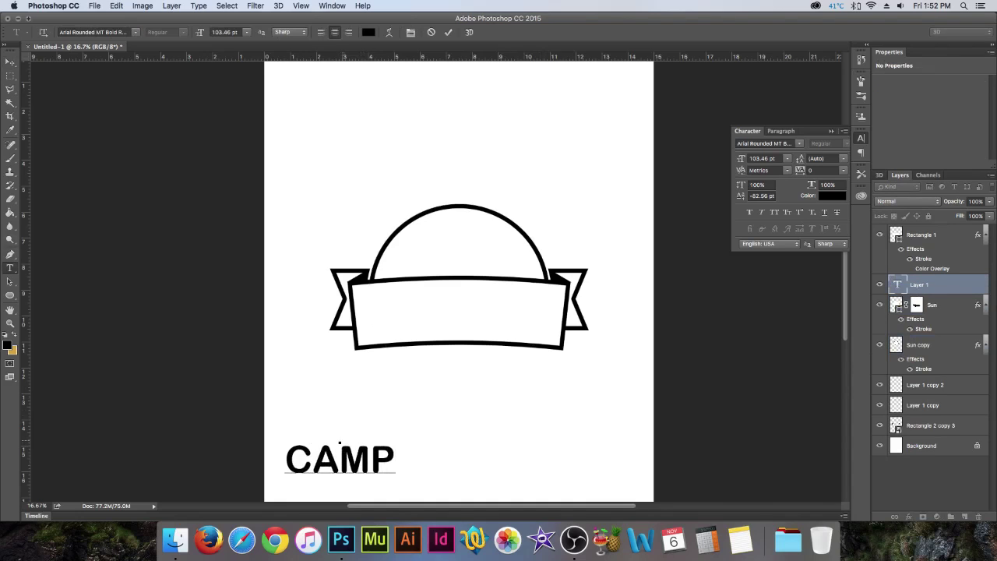
Move the CAMP text onto the centre of the banner and place its layer above Rectangle 1
{"action": "left_click", "coordinate": [10, 62]}
{"action": "left_click_drag", "start_coordinate": [340, 459], "coordinate": [459, 315]}
{"action": "left_click_drag", "start_coordinate": [928, 285], "coordinate": [932, 228]}
{"action": "left_click_drag", "start_coordinate": [483, 281], "coordinate": [482, 282]}
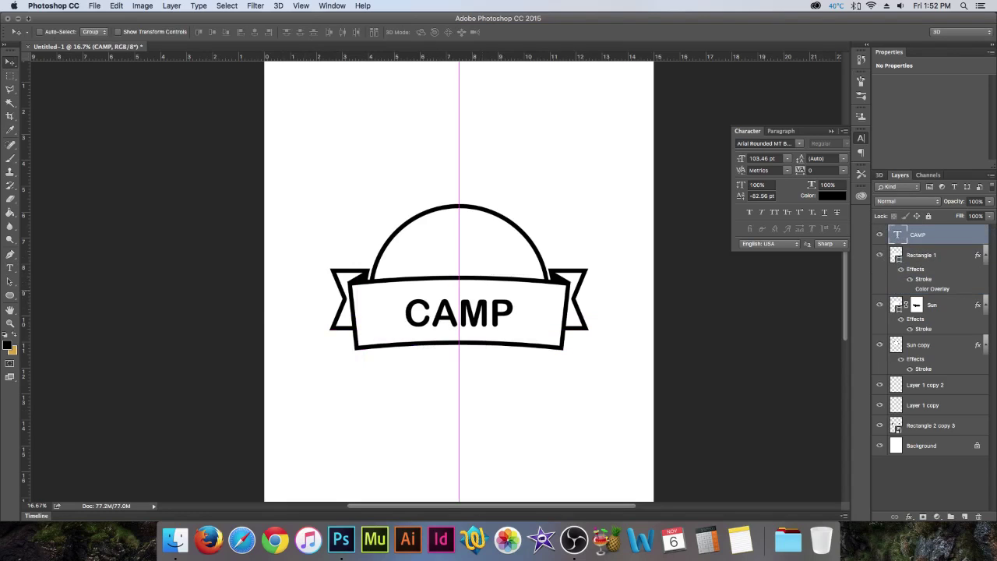
{"action": "mouse_move", "coordinate": [495, 331]}
{"action": "left_mouse_down"}
{"action": "mouse_move", "coordinate": [495, 316]}
{"action": "mouse_move", "coordinate": [496, 330]}
{"action": "left_mouse_up"}
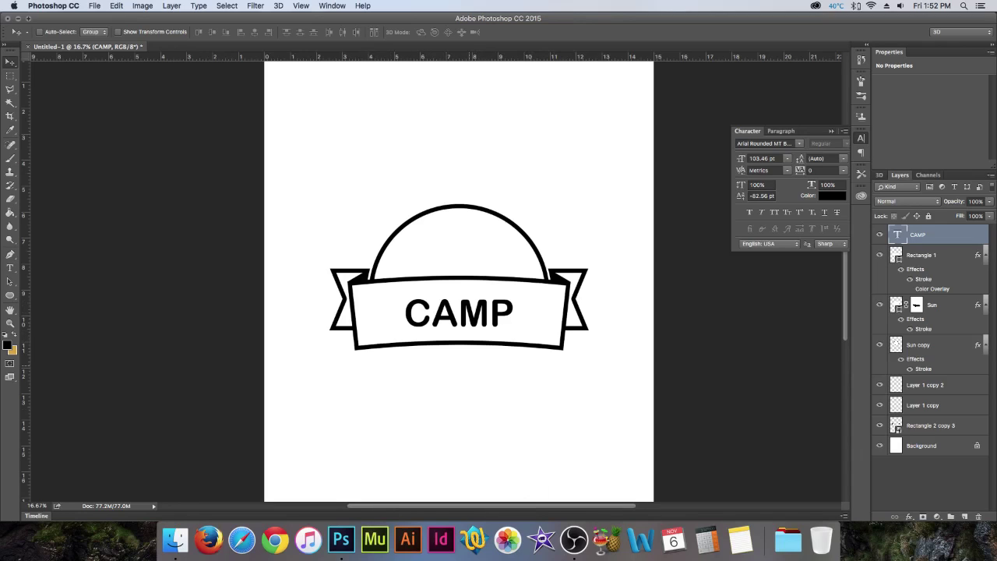
Draw a tall black triangle with the Custom Shape tool over the sun's left half, its base on the banner's upper edge
{"action": "left_click", "coordinate": [10, 295]}
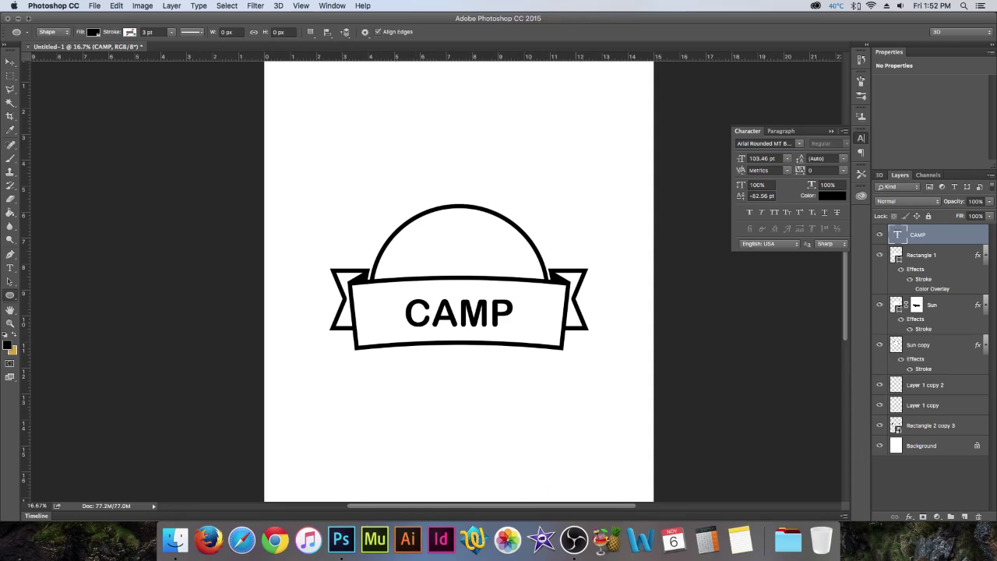
{"action": "left_click", "coordinate": [67, 343]}
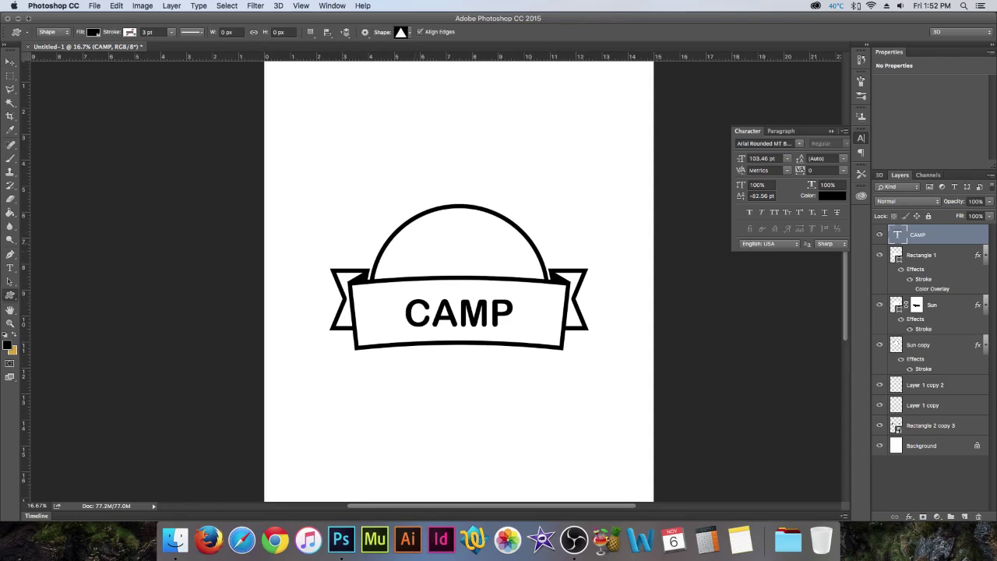
{"action": "left_click_drag", "start_coordinate": [364, 160], "coordinate": [425, 165]}
{"action": "key", "text": "super+z"}
{"action": "left_click", "coordinate": [410, 32]}
{"action": "left_click", "coordinate": [409, 33]}
{"action": "left_click_drag", "start_coordinate": [363, 162], "coordinate": [489, 284]}
{"action": "key", "text": "v"}
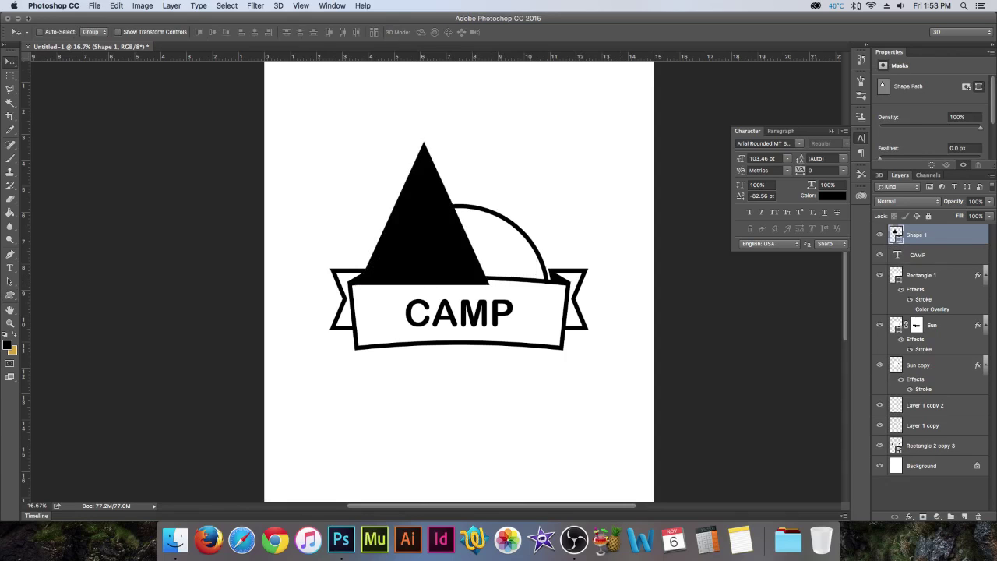
Add a grey #878787 Color Overlay to the triangle
{"action": "left_click", "coordinate": [909, 516]}
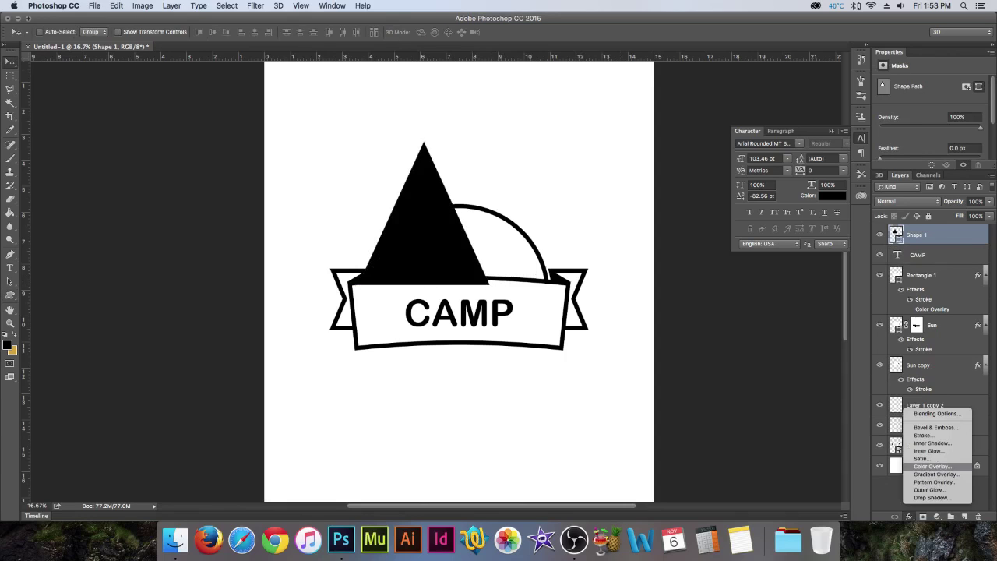
{"action": "left_click", "coordinate": [926, 467]}
{"action": "left_click", "coordinate": [750, 148]}
{"action": "left_click_drag", "start_coordinate": [600, 211], "coordinate": [565, 223]}
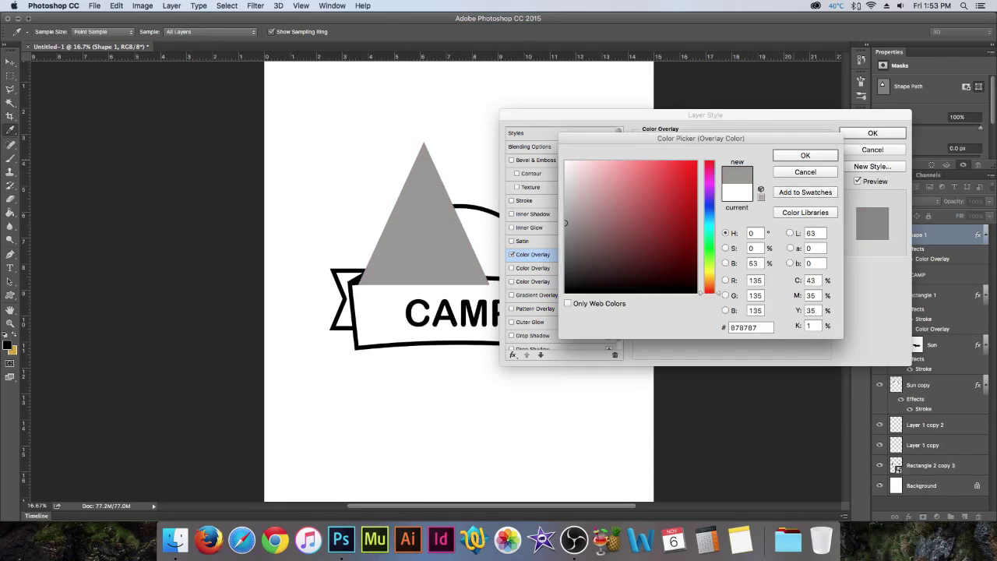
{"action": "left_click", "coordinate": [805, 155]}
{"action": "left_click", "coordinate": [873, 133]}
Duplicate the triangle twice and arrange the three as mountain peaks, the middle one tallest and the outer two level
{"action": "left_click_drag", "start_coordinate": [490, 207], "coordinate": [536, 181]}
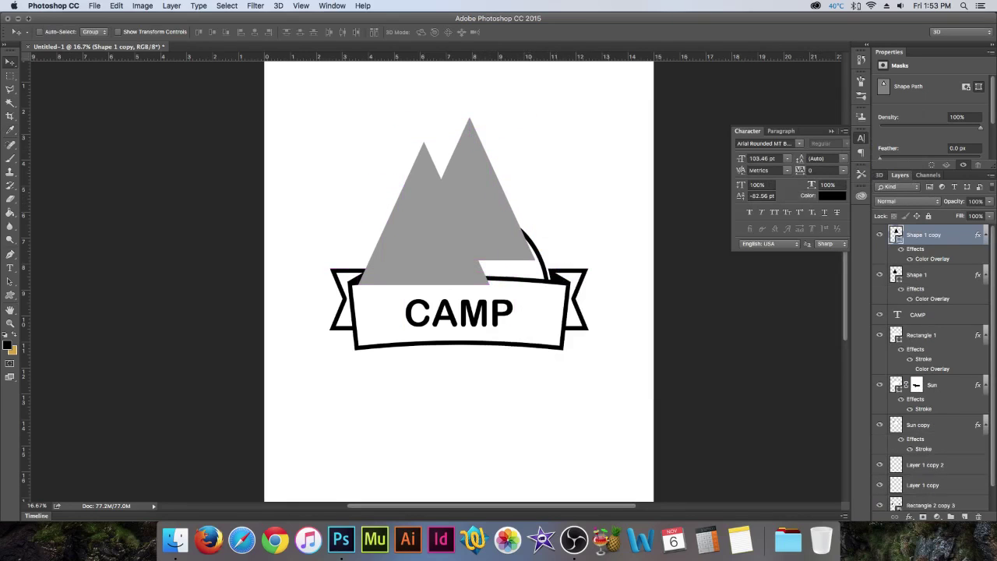
{"action": "left_click_drag", "start_coordinate": [401, 199], "coordinate": [491, 199]}
{"action": "left_click", "coordinate": [880, 234]}
{"action": "left_click", "coordinate": [880, 234]}
{"action": "left_click", "coordinate": [924, 234]}
{"action": "left_click_drag", "start_coordinate": [506, 159], "coordinate": [507, 143]}
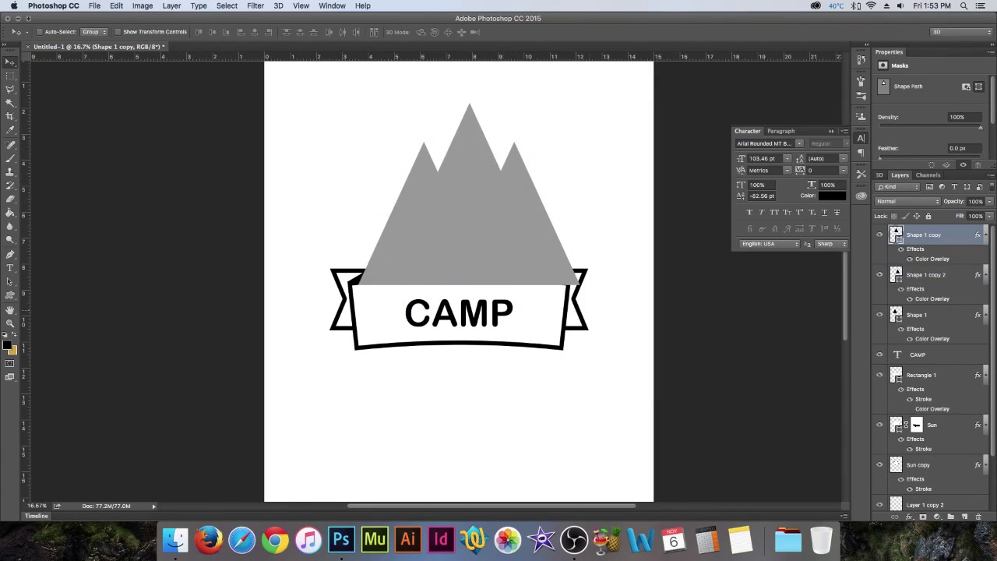
Select the three triangle layers and merge them into one shape
{"action": "left_click", "coordinate": [918, 315], "text": "shift"}
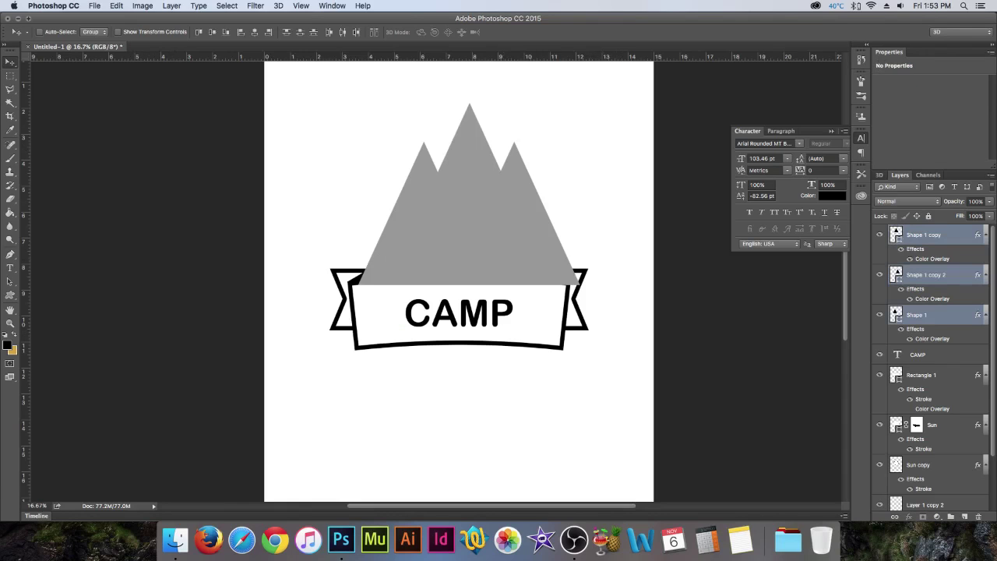
{"action": "right_click", "coordinate": [948, 314]}
{"action": "left_click", "coordinate": [842, 378]}
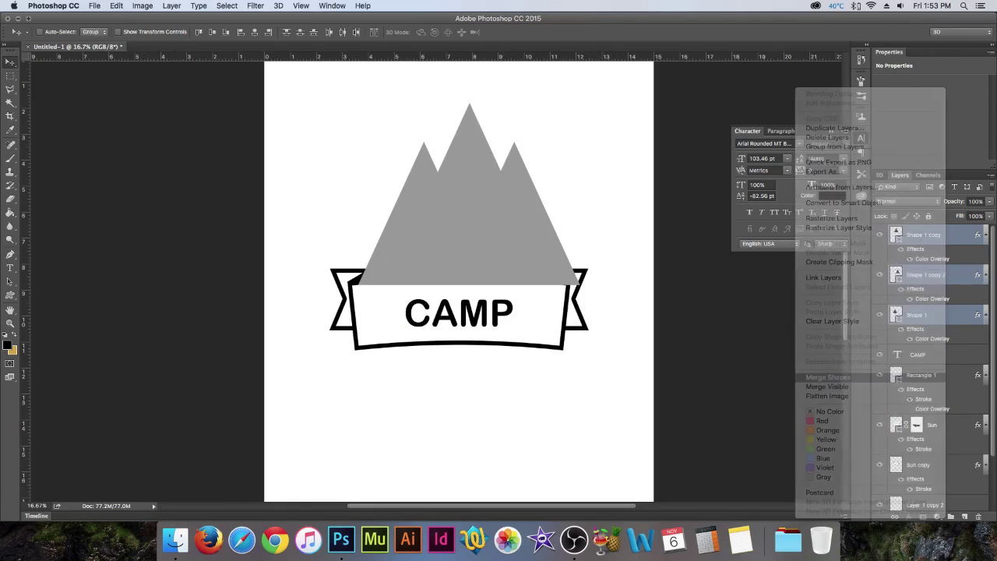
Centre the merged mountains horizontally on the canvas and move their layer directly above the Background
{"action": "left_click_drag", "start_coordinate": [528, 189], "coordinate": [518, 187]}
{"action": "key", "text": "super+a"}
{"action": "left_click", "coordinate": [255, 32]}
{"action": "key", "text": "super+d"}
{"action": "left_click_drag", "start_coordinate": [933, 235], "coordinate": [933, 475]}
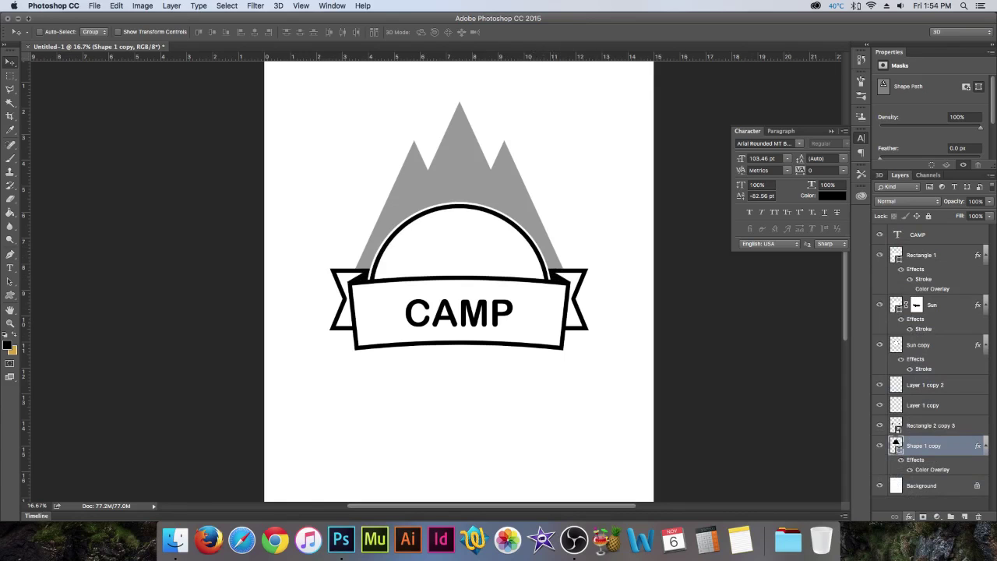
Change the mountain shape's Color Overlay to white
{"action": "left_click", "coordinate": [909, 516]}
{"action": "left_click", "coordinate": [932, 465]}
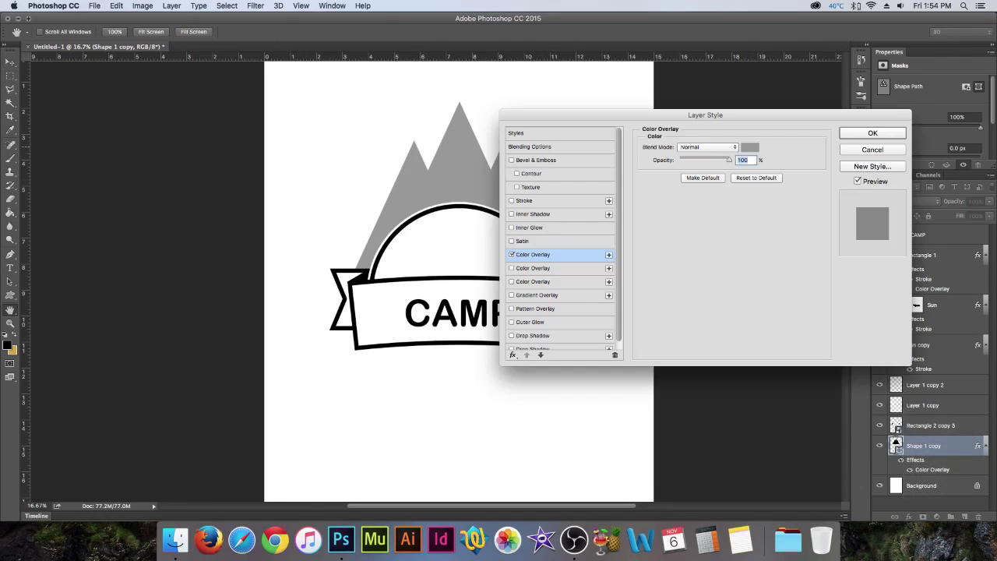
{"action": "left_click", "coordinate": [750, 146]}
{"action": "left_click", "coordinate": [569, 162]}
{"action": "left_click", "coordinate": [792, 155]}
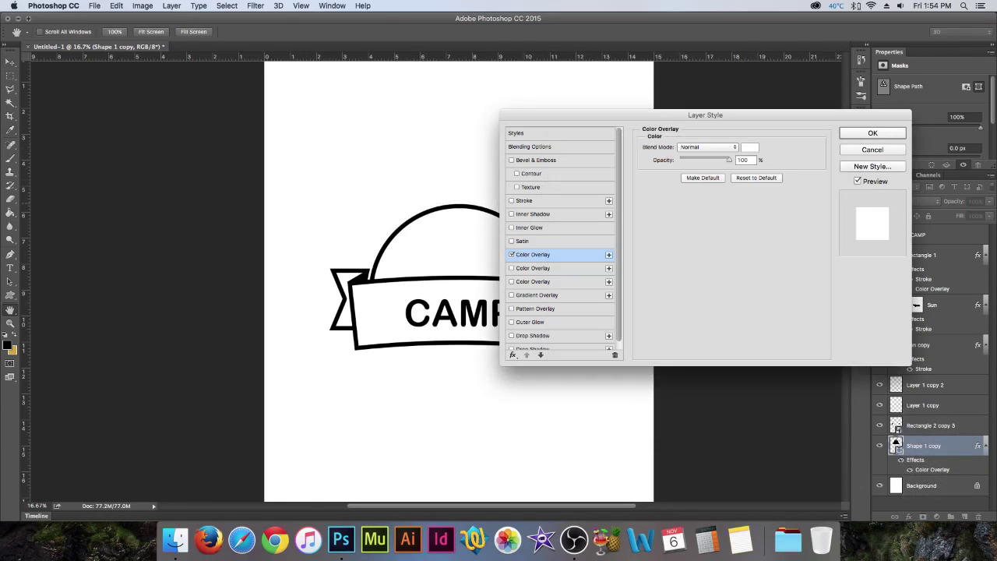
Add a black inside stroke to the mountain shape with a size of 75 px
{"action": "left_click", "coordinate": [523, 200]}
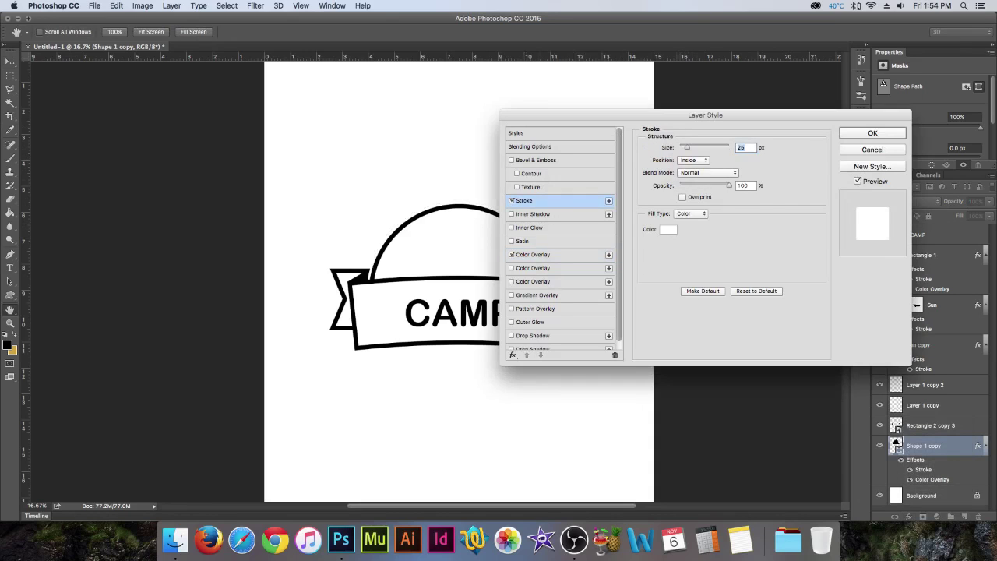
{"action": "left_click", "coordinate": [668, 229]}
{"action": "left_click", "coordinate": [566, 293]}
{"action": "key", "text": "Return"}
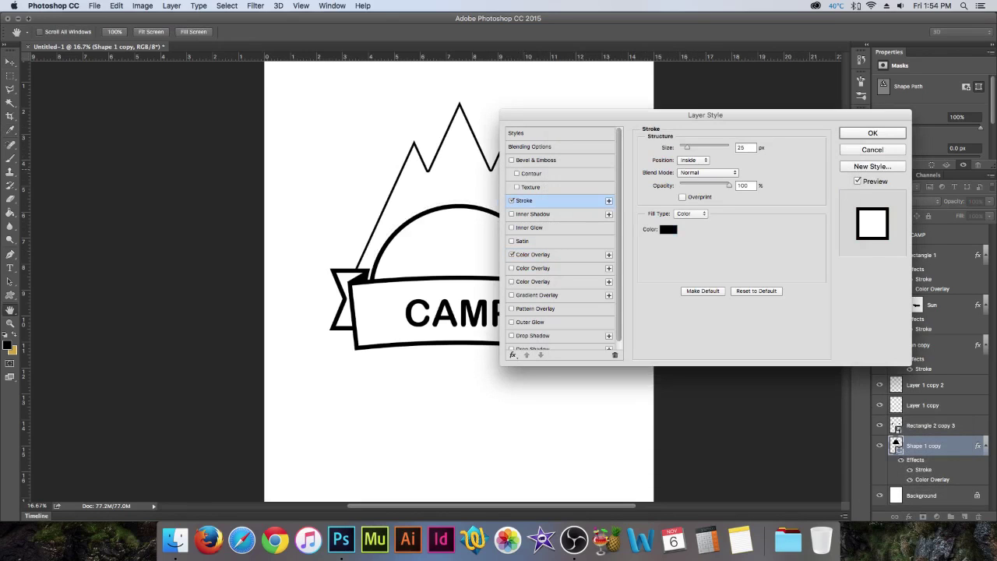
{"action": "type", "text": "90"}
{"action": "type", "text": "75"}
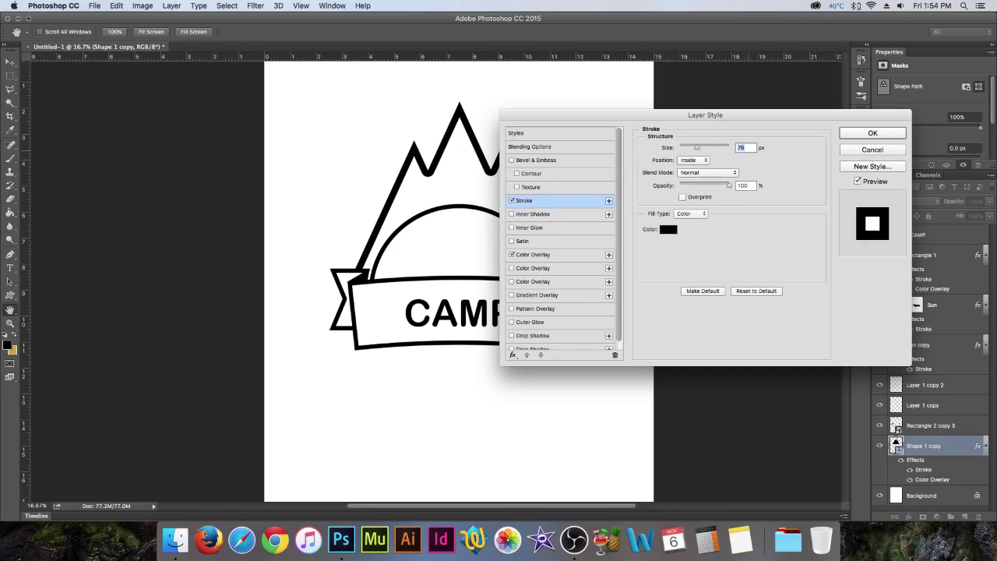
{"action": "key", "text": "Return"}
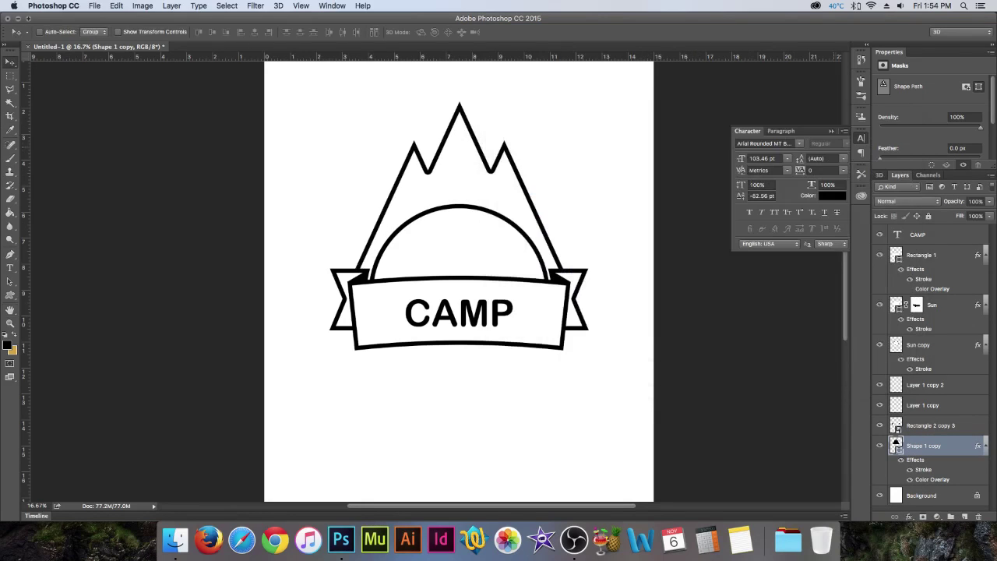
Widen the mountain shape slightly to about 100.6% of its width and apply the transformation
{"action": "key", "text": "super+t"}
{"action": "mouse_move", "coordinate": [572, 193]}
{"action": "left_mouse_down"}
{"action": "mouse_move", "coordinate": [549, 192]}
{"action": "mouse_move", "coordinate": [571, 193]}
{"action": "left_mouse_up"}
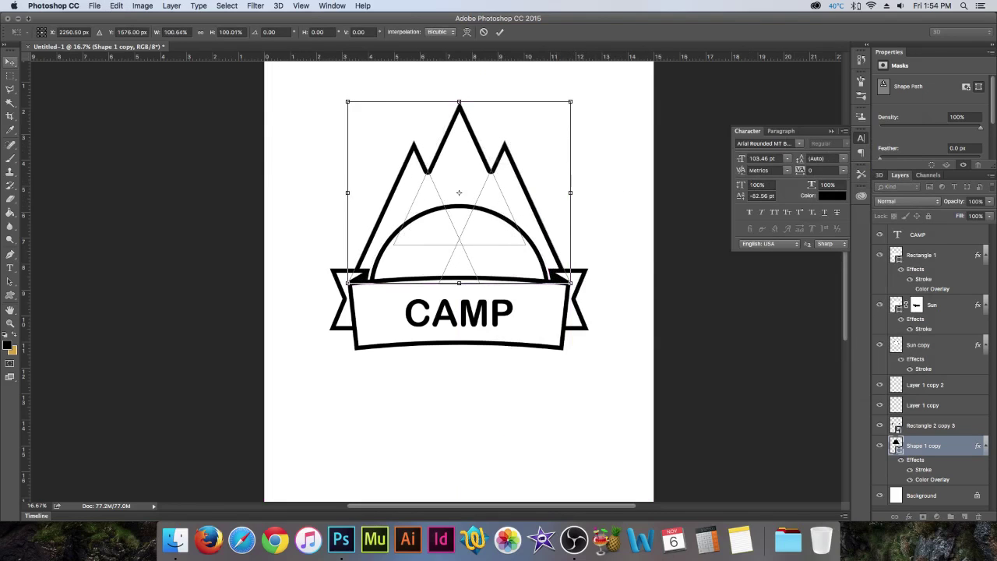
{"action": "key", "text": "v"}
{"action": "key", "text": "Return"}
Lower the mountains slightly and centre them horizontally on the canvas
{"action": "left_click_drag", "start_coordinate": [516, 169], "coordinate": [516, 180]}
{"action": "key", "text": "super+a"}
{"action": "left_click", "coordinate": [255, 32]}
{"action": "key", "text": "super+d"}
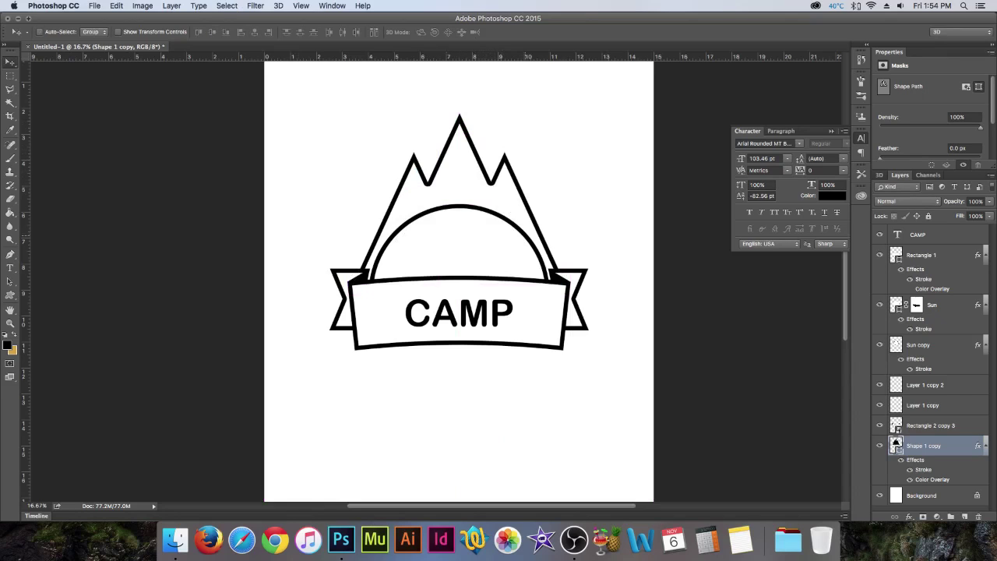
Raise the mountains so the peaks stand higher above the sun, checking the shape by hiding and showing its layer
{"action": "left_click_drag", "start_coordinate": [525, 257], "coordinate": [525, 250]}
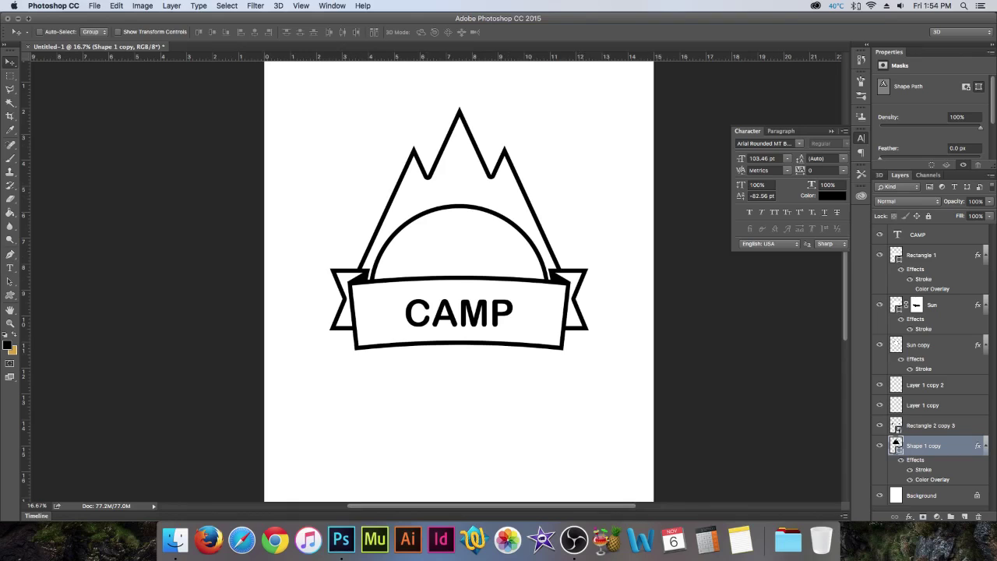
{"action": "left_click", "coordinate": [880, 444]}
{"action": "left_click", "coordinate": [879, 444]}
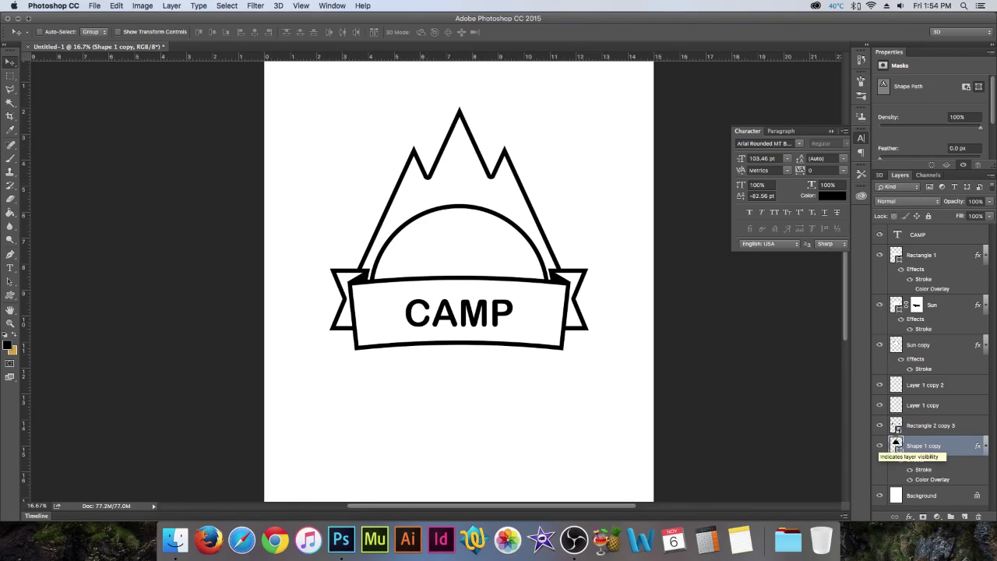
{"action": "left_click_drag", "start_coordinate": [544, 306], "coordinate": [544, 289]}
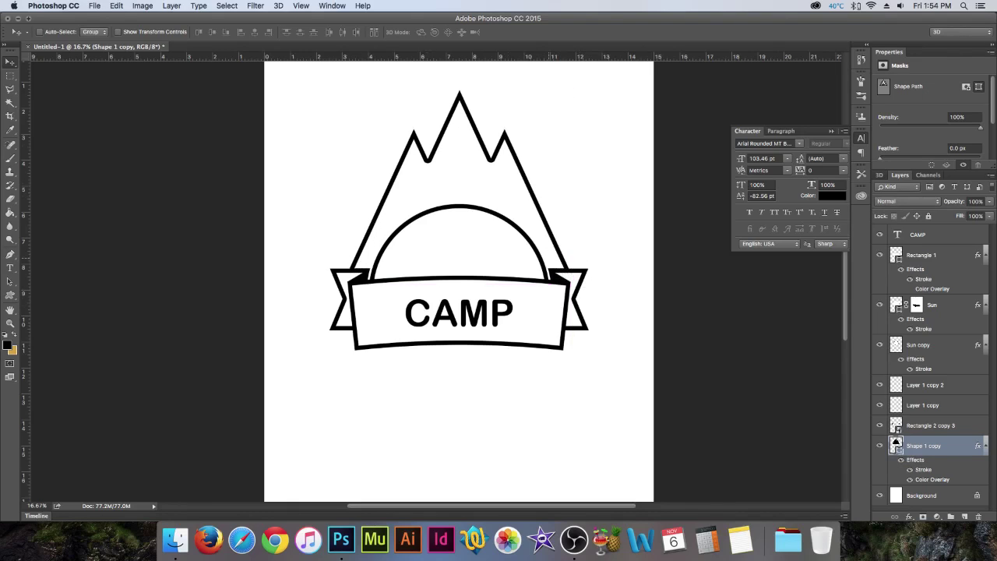
Add an empty layer directly above the mountain shape and get the Polygonal Lasso ready at the peaks
{"action": "left_click", "coordinate": [964, 517]}
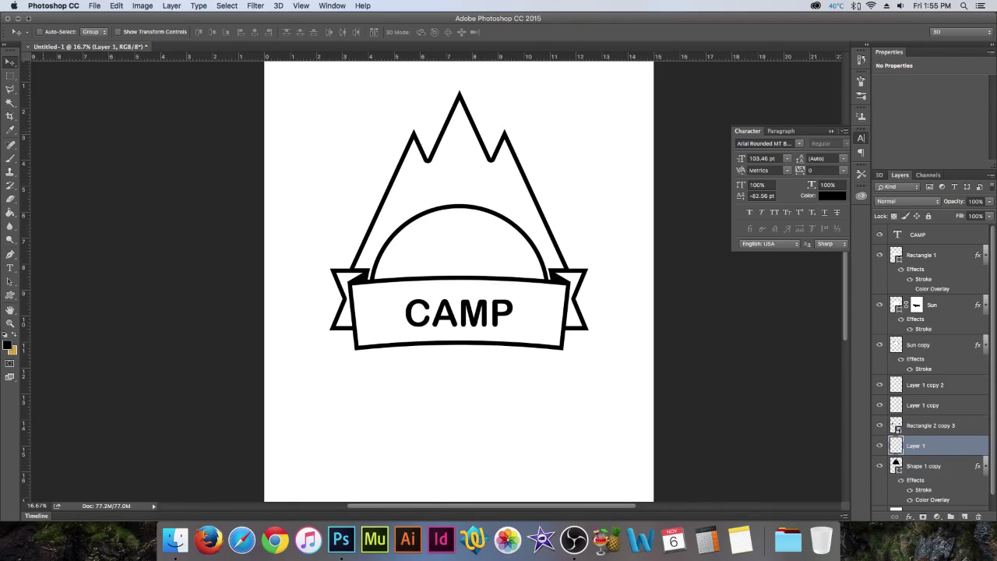
{"action": "key", "text": "z"}
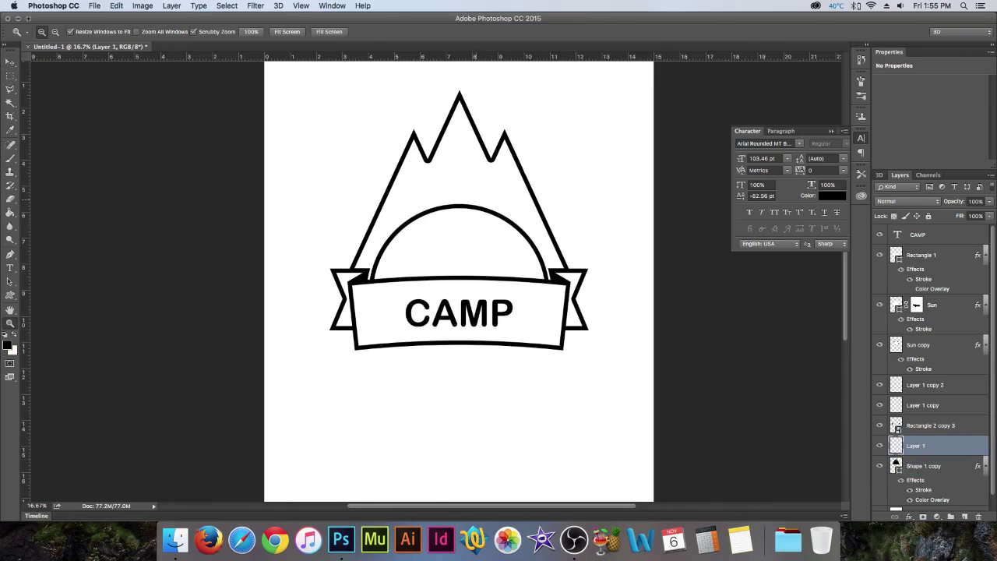
{"action": "left_click", "coordinate": [474, 151]}
{"action": "key", "text": "l"}
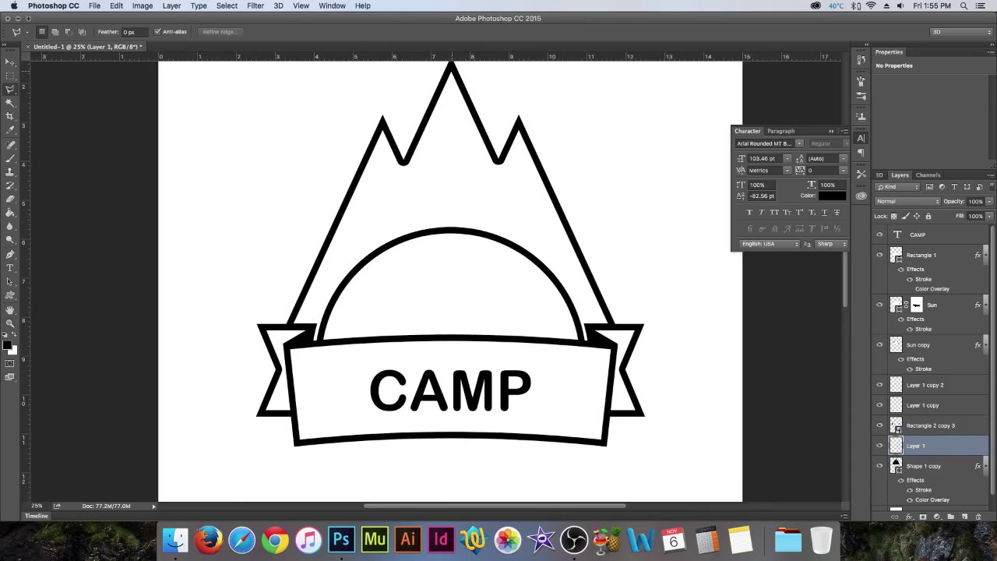
{"action": "left_click_drag", "start_coordinate": [454, 70], "coordinate": [500, 178]}
{"action": "left_click", "coordinate": [498, 176]}
{"action": "double_click", "coordinate": [516, 139]}
{"action": "key", "text": "super+d"}
{"action": "left_click", "coordinate": [454, 71]}
{"action": "double_click", "coordinate": [519, 126]}
{"action": "key", "text": "super+d"}
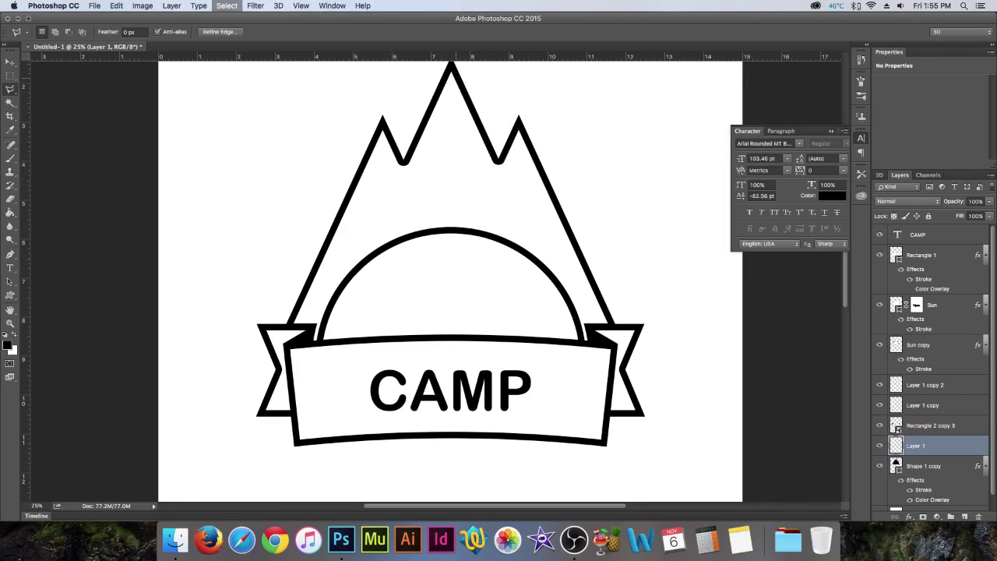
{"action": "left_click", "coordinate": [451, 71]}
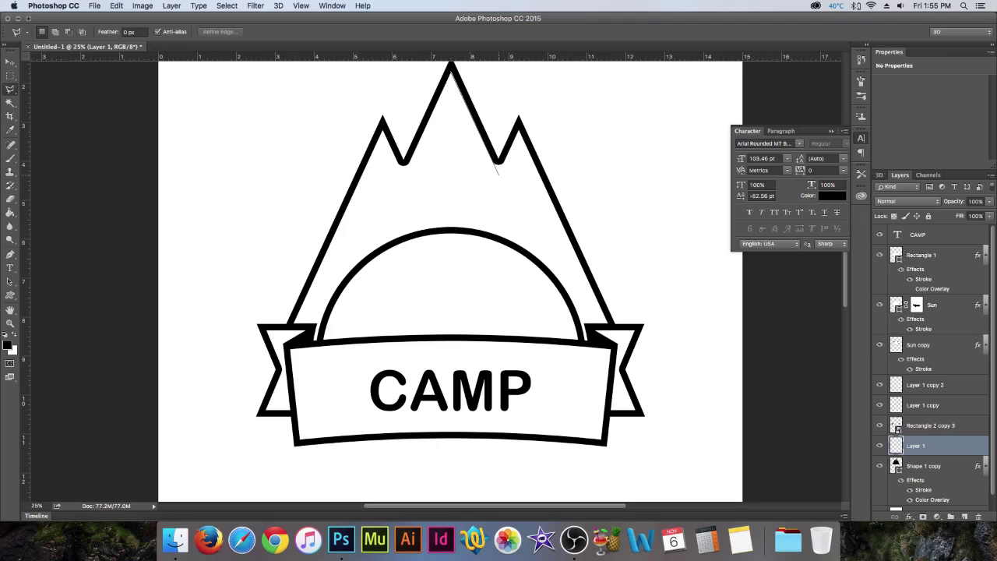
{"action": "left_click", "coordinate": [499, 175]}
{"action": "double_click", "coordinate": [517, 132]}
{"action": "key", "text": "super+d"}
Select a pointed area along the rounded valley between the middle and right peaks, fill it black, and deselect
{"action": "left_click", "coordinate": [451, 65]}
{"action": "left_click", "coordinate": [498, 175]}
{"action": "left_click", "coordinate": [497, 160]}
{"action": "double_click", "coordinate": [498, 171]}
{"action": "left_click", "coordinate": [116, 7]}
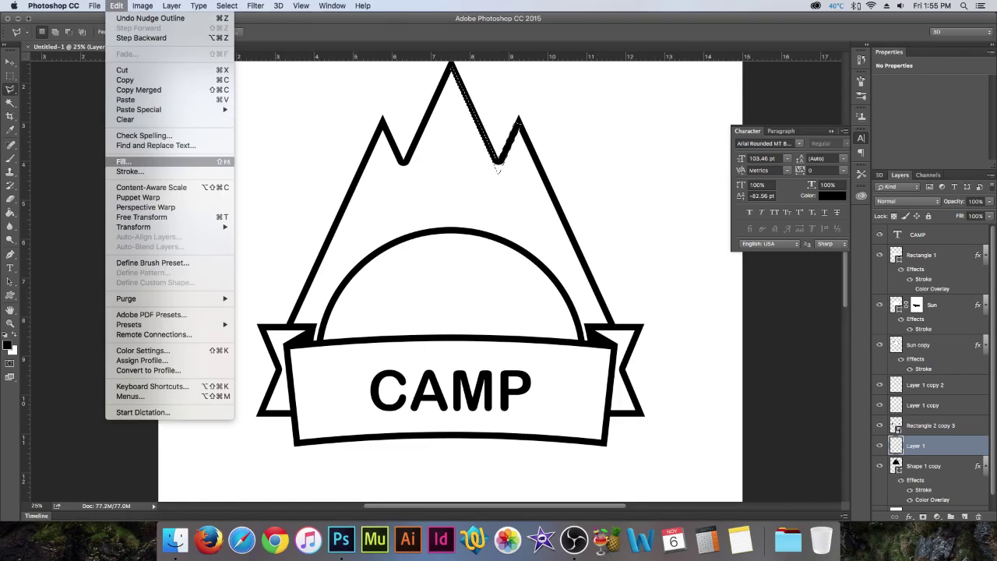
{"action": "left_click", "coordinate": [127, 161]}
{"action": "key", "text": "Return"}
{"action": "key", "text": "ctrl+d"}
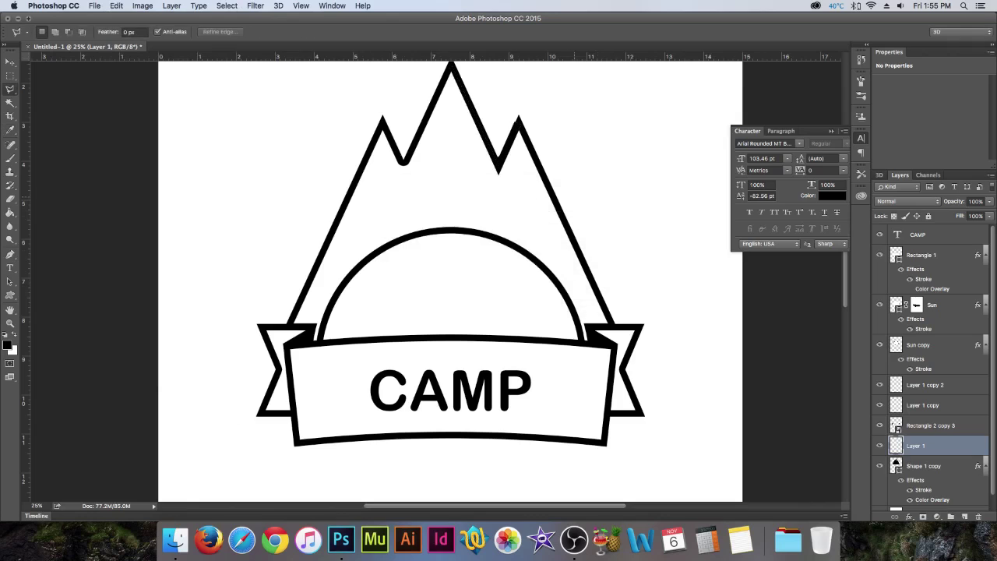
Select the excess black around the right peak's inner edge with the Polygonal Lasso, delete it, and deselect
{"action": "left_click", "coordinate": [500, 161]}
{"action": "left_click", "coordinate": [526, 105]}
{"action": "left_click", "coordinate": [507, 105]}
{"action": "left_click", "coordinate": [501, 161]}
{"action": "key", "text": "Delete"}
{"action": "key", "text": "super+d"}
{"action": "scroll", "coordinate": [451, 257], "scroll_direction": "up", "scroll_amount": 1}
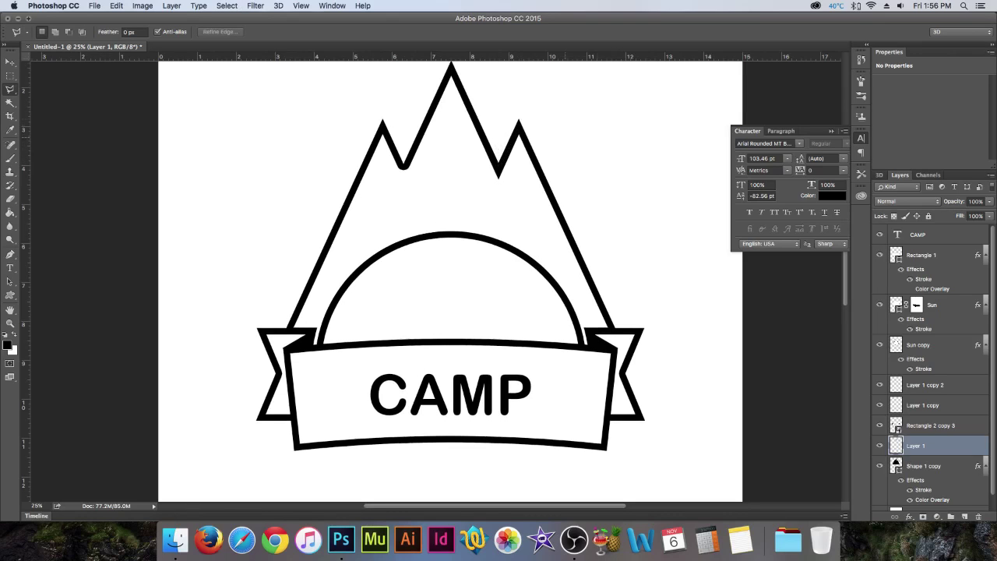
Duplicate the black valley tip toward the left valley, flip the copy horizontally, and apply the transformation
{"action": "left_click", "coordinate": [10, 62]}
{"action": "scroll", "coordinate": [450, 257], "scroll_direction": "up", "scroll_amount": 1}
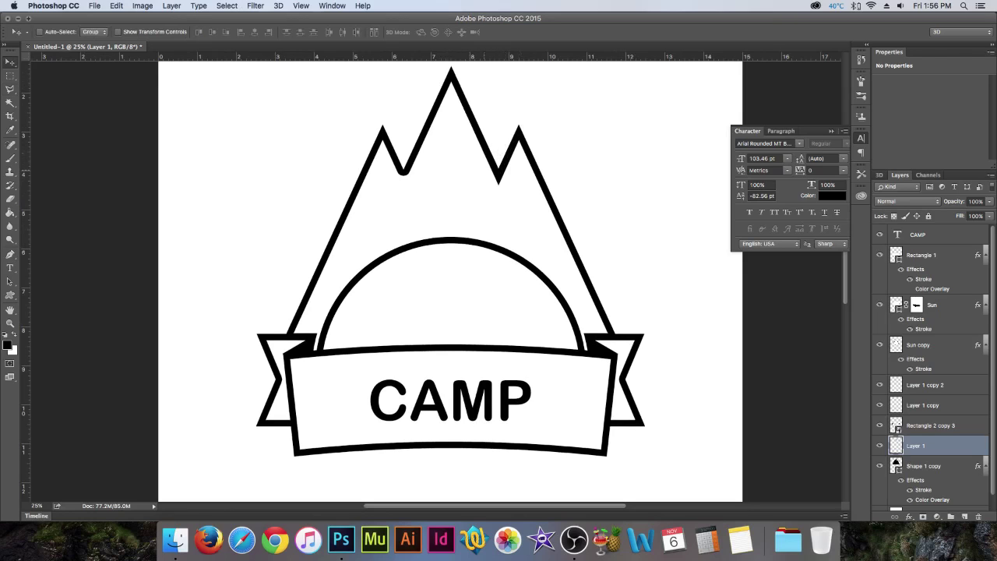
{"action": "left_click_drag", "start_coordinate": [514, 152], "coordinate": [456, 168]}
{"action": "key", "text": "super+t"}
{"action": "right_click", "coordinate": [457, 166]}
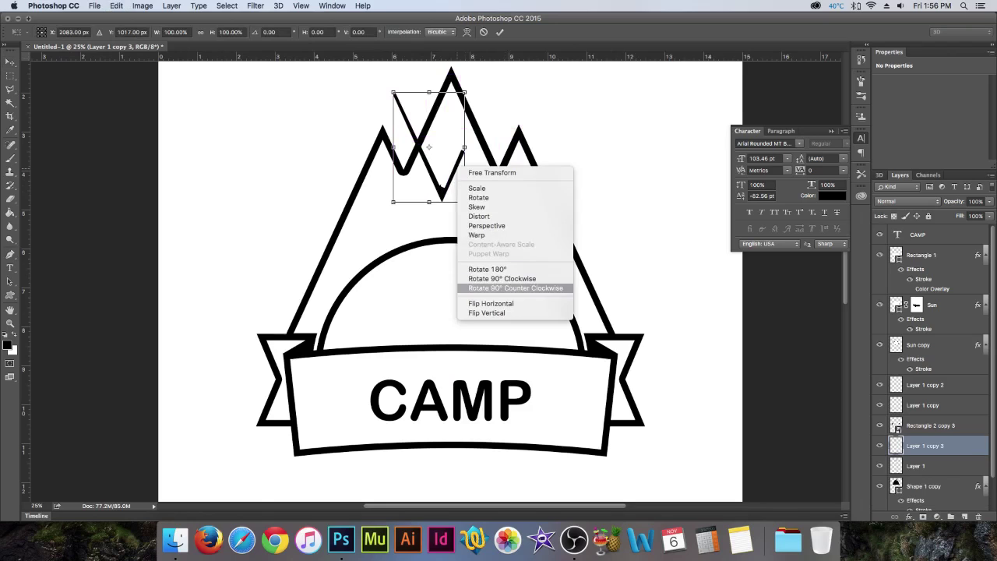
{"action": "left_click", "coordinate": [486, 312]}
{"action": "right_click", "coordinate": [441, 182]}
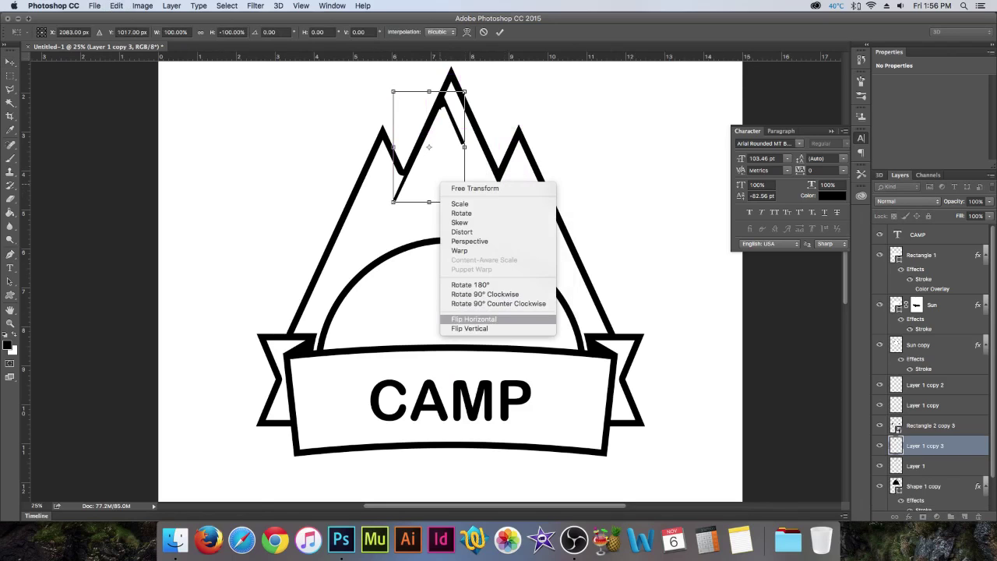
{"action": "left_click", "coordinate": [474, 318]}
{"action": "right_click", "coordinate": [443, 155]}
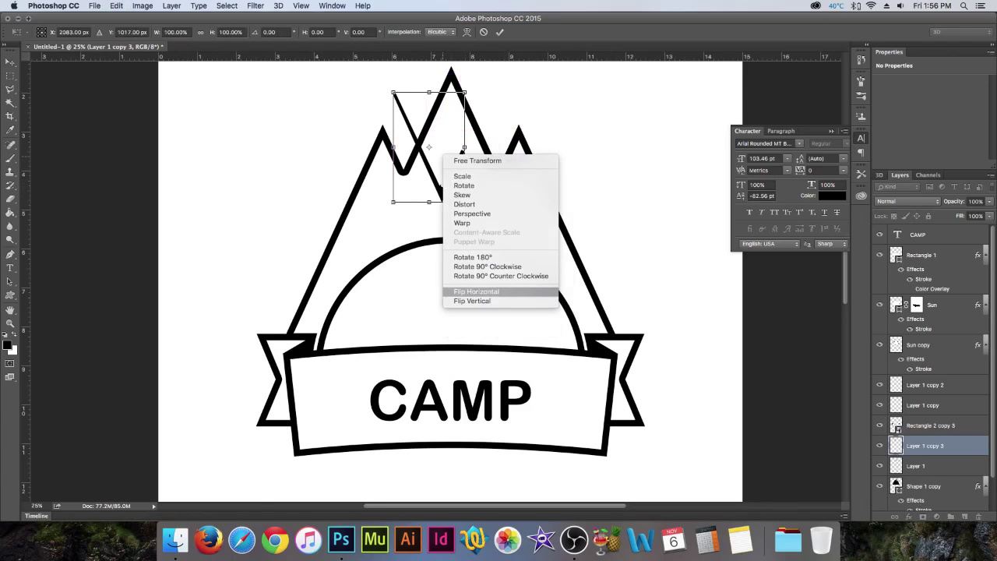
{"action": "left_click", "coordinate": [476, 291]}
{"action": "left_click", "coordinate": [10, 62]}
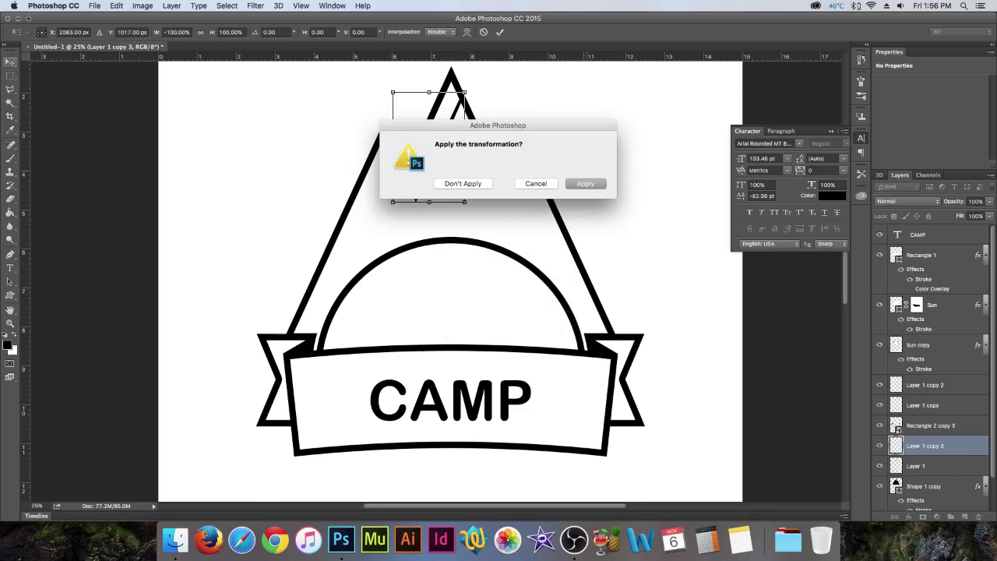
{"action": "key", "text": "Return"}
Move the flipped tip onto the rounded valley between the left and middle peaks, nudging it until it lines up with the outline
{"action": "left_click_drag", "start_coordinate": [506, 112], "coordinate": [519, 131]}
{"action": "key", "text": "Left"}
{"action": "key", "text": "Left"}
{"action": "key", "text": "Left"}
{"action": "key", "text": "Left"}
{"action": "key", "text": "Left"}
{"action": "key", "text": "Left"}
{"action": "key", "text": "Left"}
{"action": "key", "text": "Left"}
{"action": "key", "text": "Left"}
{"action": "key", "text": "Left"}
{"action": "key", "text": "Left"}
{"action": "key", "text": "Left"}
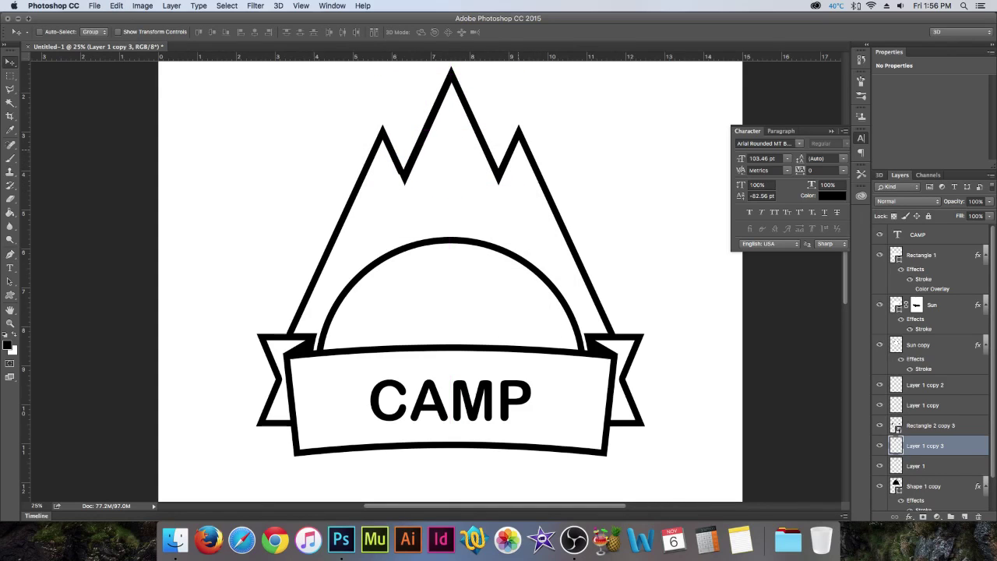
{"action": "key", "text": "Right"}
{"action": "key", "text": "Right"}
{"action": "key", "text": "Right"}
Merge the two valley-tip layers into one, and compare the sharp and rounded valleys by hiding and showing the merged layer
{"action": "left_click", "coordinate": [917, 468], "text": "shift"}
{"action": "right_click", "coordinate": [917, 468]}
{"action": "left_click", "coordinate": [880, 378]}
{"action": "left_click", "coordinate": [880, 445]}
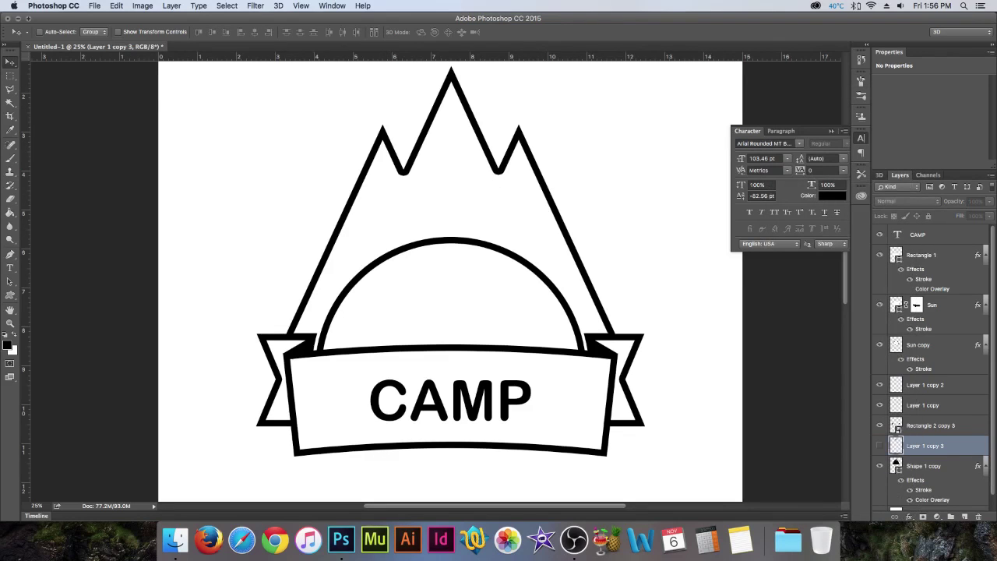
{"action": "left_click", "coordinate": [880, 445]}
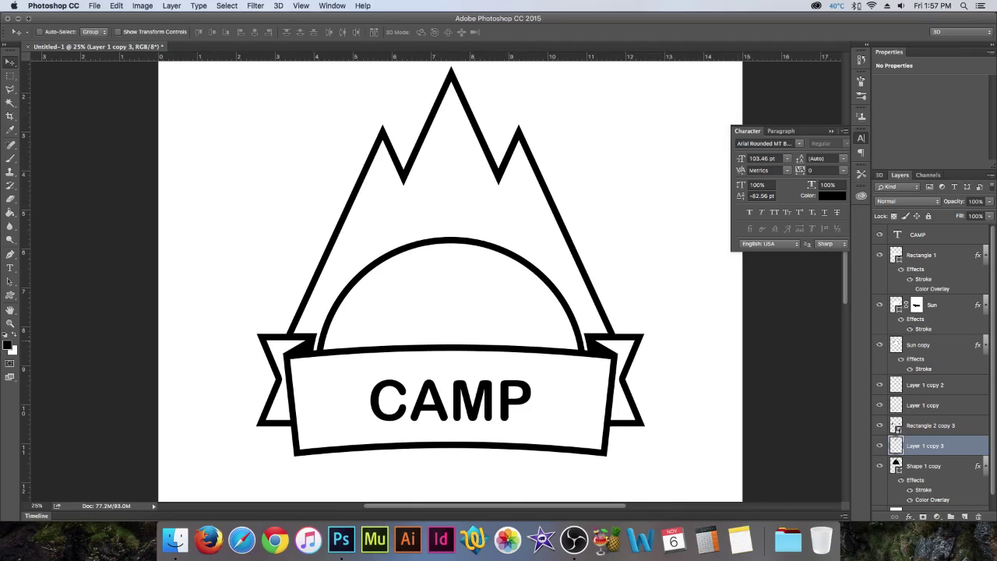
Add an empty layer above the valley tips and outline a narrow angular shading area along the right peak's outer slope with the Polygonal Lasso
{"action": "left_click", "coordinate": [965, 516]}
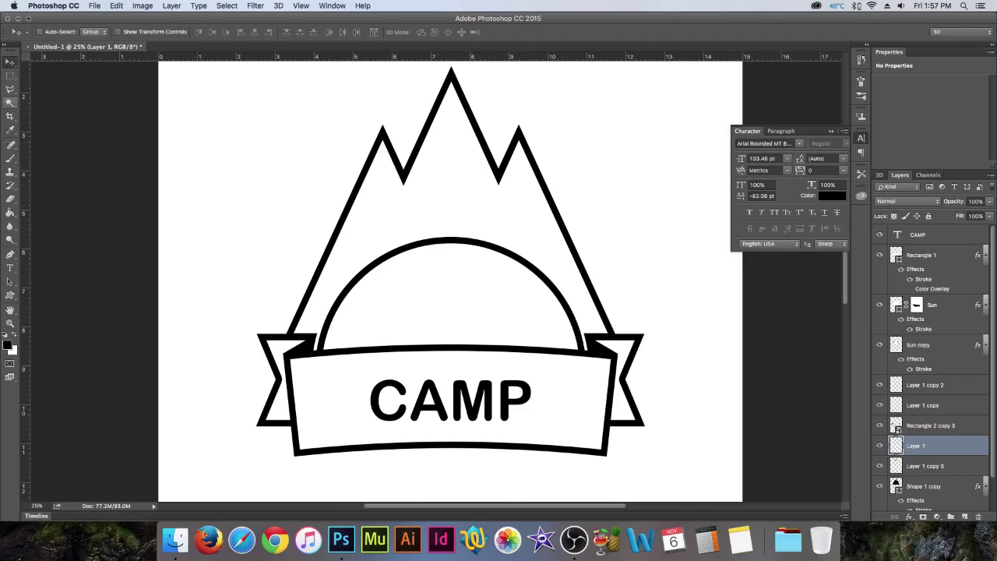
{"action": "left_click", "coordinate": [10, 89]}
{"action": "left_click", "coordinate": [520, 153]}
{"action": "left_click", "coordinate": [562, 252]}
{"action": "left_click", "coordinate": [521, 192]}
{"action": "left_click", "coordinate": [520, 154]}
{"action": "left_click", "coordinate": [116, 5]}
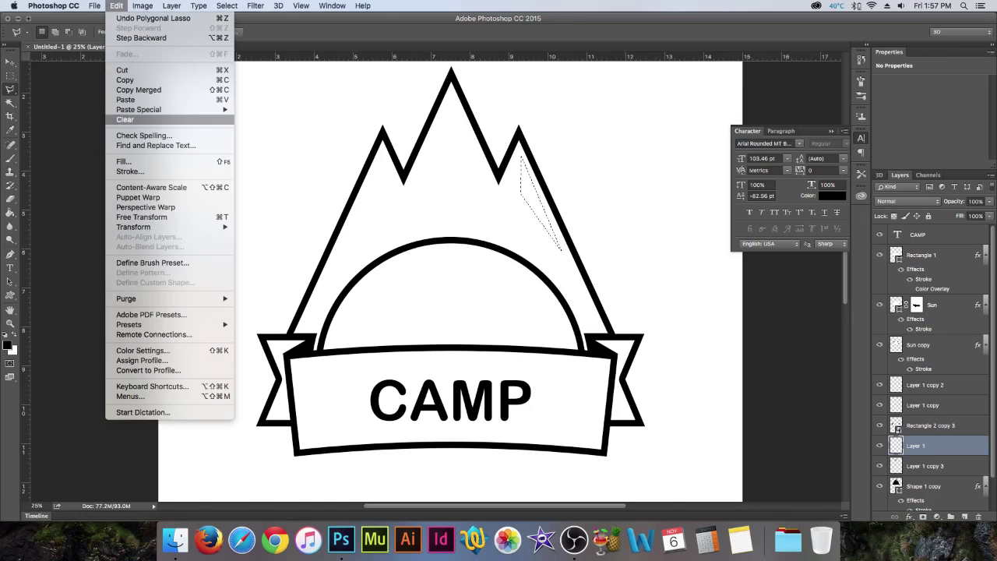
Try filling the angular shadow selection below the right peak with black and scaling it, and delete its layer
{"action": "left_click", "coordinate": [123, 161]}
{"action": "key", "text": "Return"}
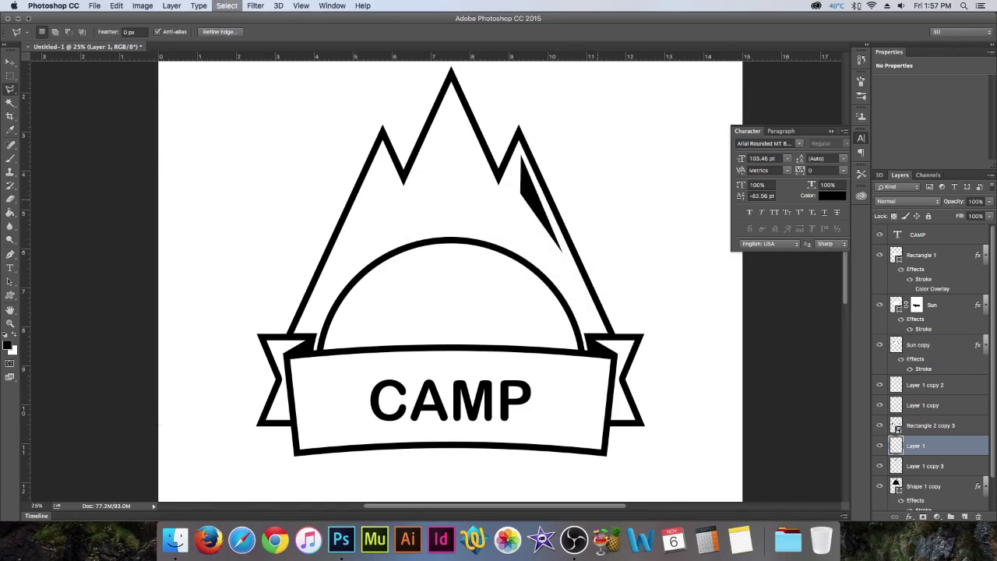
{"action": "key", "text": "ctrl+t"}
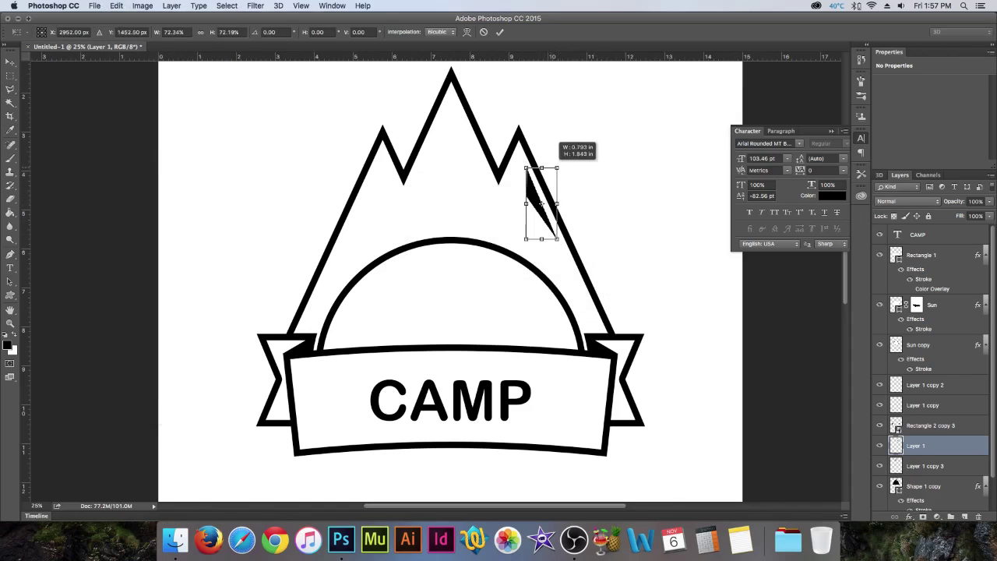
{"action": "key", "text": "Return"}
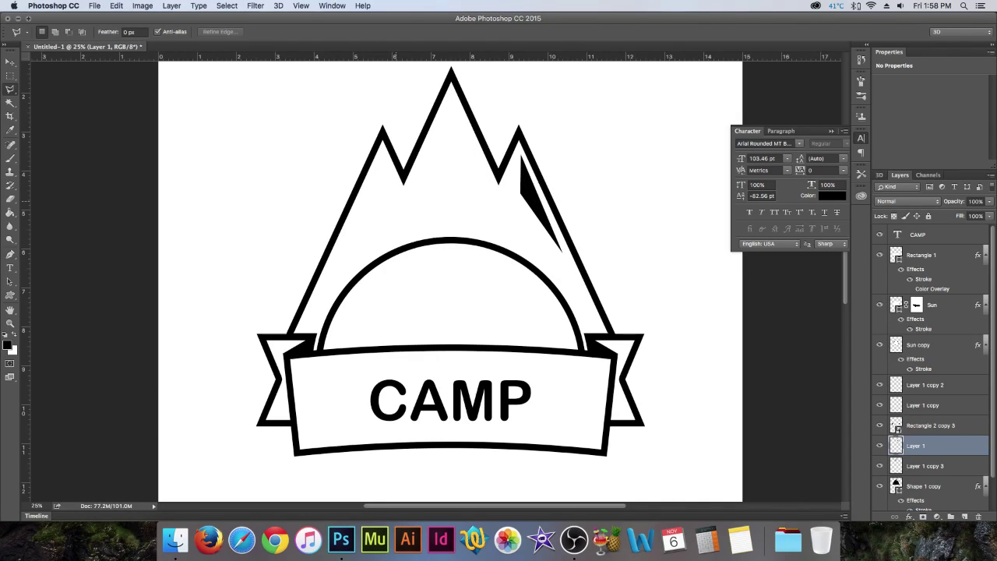
{"action": "key", "text": "Delete"}
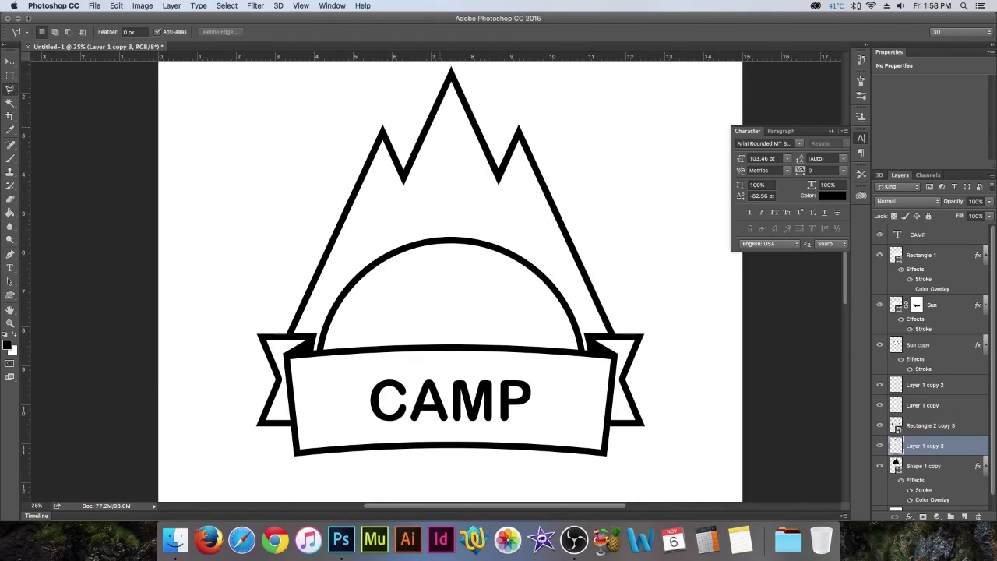
Outline a snowcap with a jagged lower edge on the central peak using the Polygonal Lasso
{"action": "scroll", "coordinate": [450, 280], "scroll_direction": "up", "scroll_amount": 3}
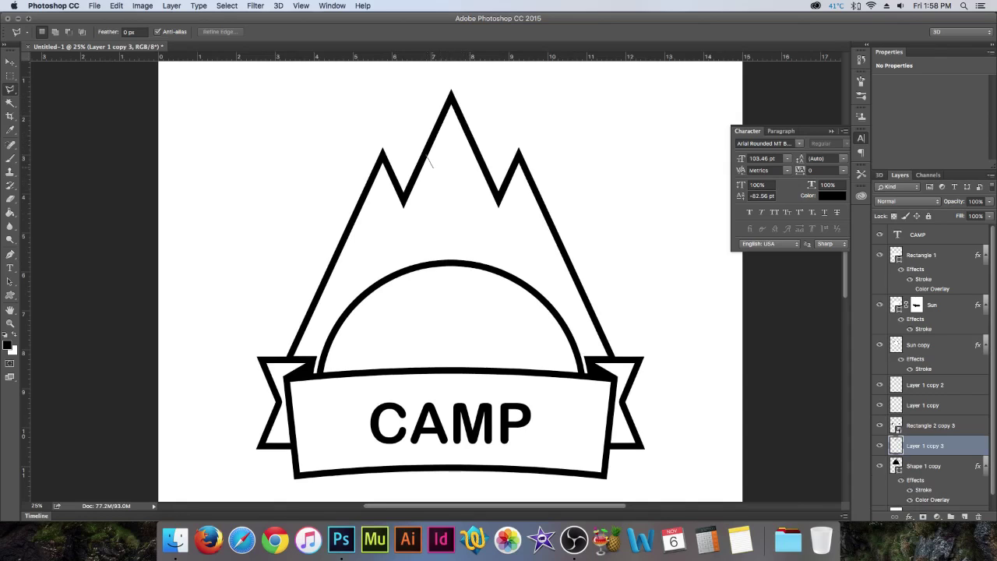
{"action": "left_click", "coordinate": [449, 165]}
{"action": "left_click", "coordinate": [453, 148]}
{"action": "left_click", "coordinate": [468, 149]}
{"action": "left_click", "coordinate": [476, 150]}
{"action": "left_click", "coordinate": [451, 96]}
{"action": "left_click", "coordinate": [428, 164]}
Add a new layer, fill the central snowcap selection with black and deselect it
{"action": "left_click", "coordinate": [964, 517]}
{"action": "left_click", "coordinate": [142, 5]}
{"action": "mouse_move", "coordinate": [118, 5]}
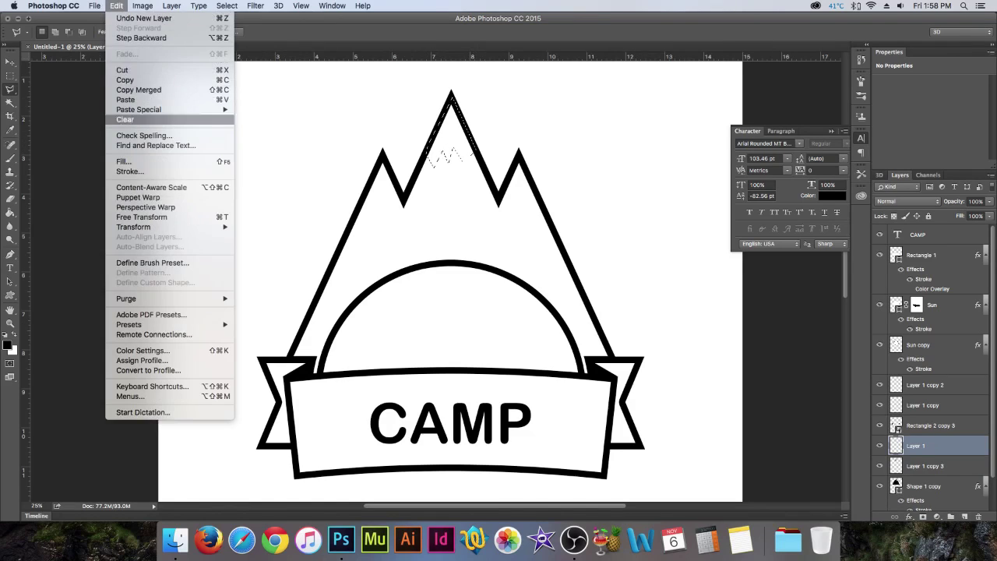
{"action": "left_click", "coordinate": [128, 161]}
{"action": "key", "text": "Return"}
{"action": "key", "text": "super+d"}
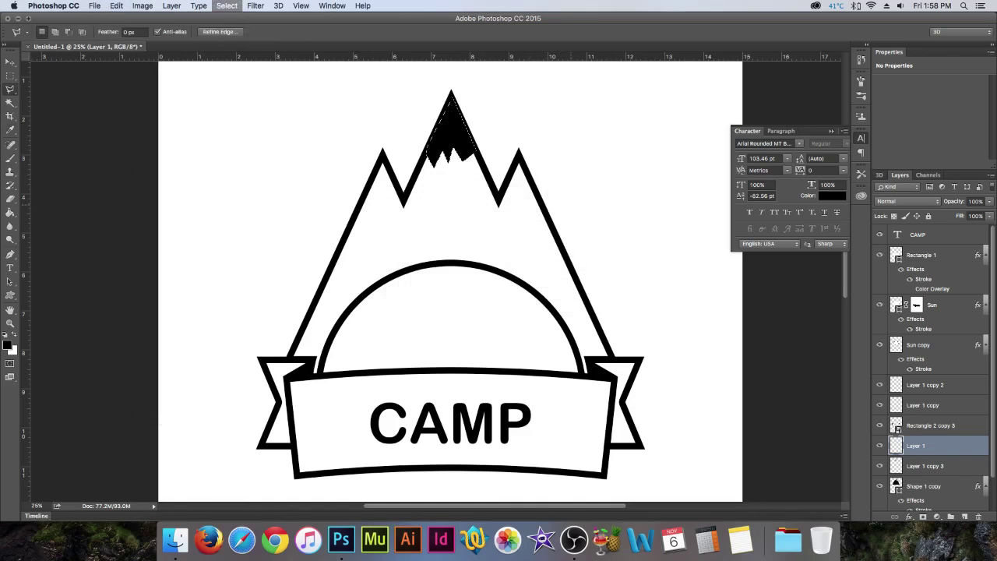
{"action": "left_click", "coordinate": [574, 539]}
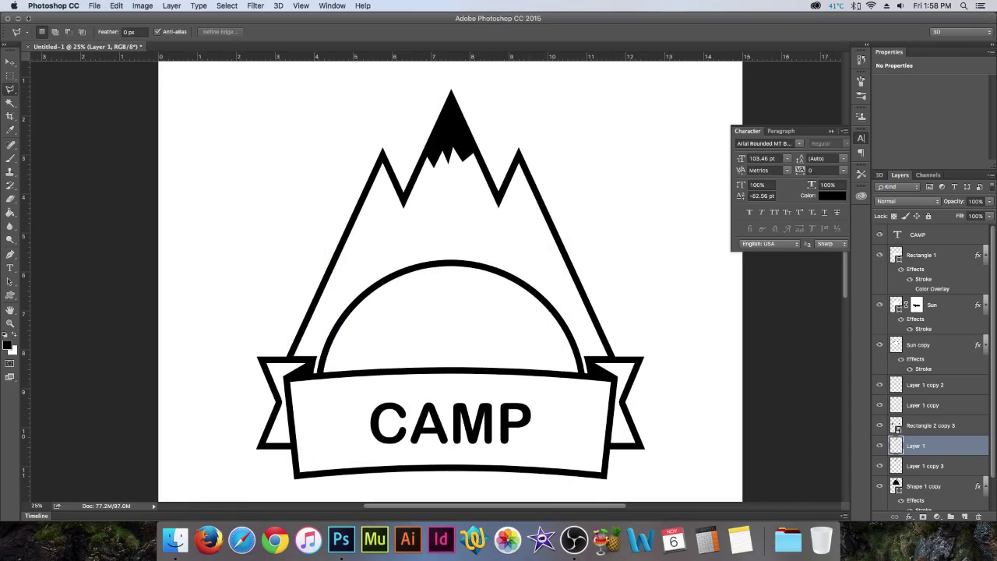
{"action": "left_click", "coordinate": [910, 516]}
{"action": "left_click", "coordinate": [927, 467]}
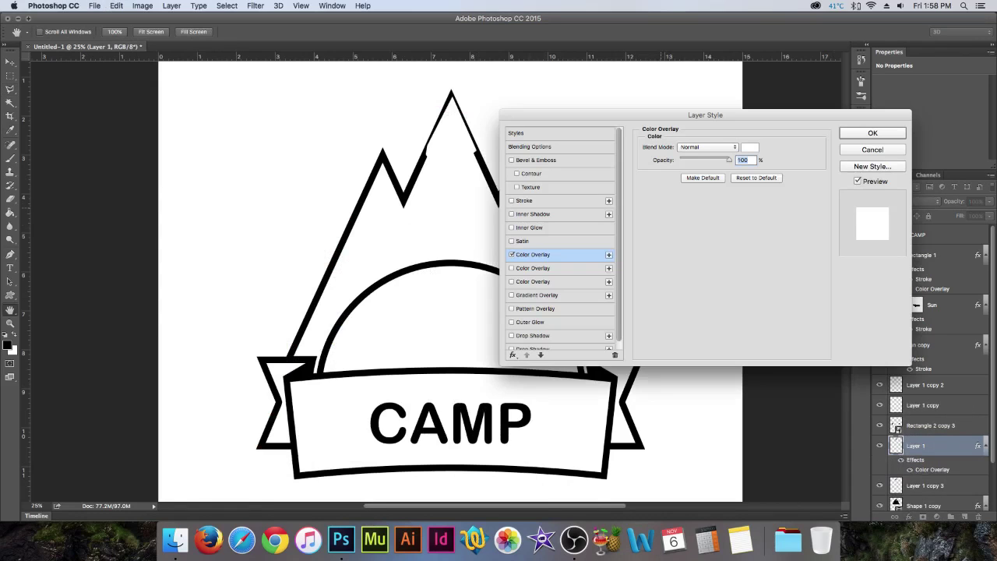
{"action": "left_click", "coordinate": [861, 149]}
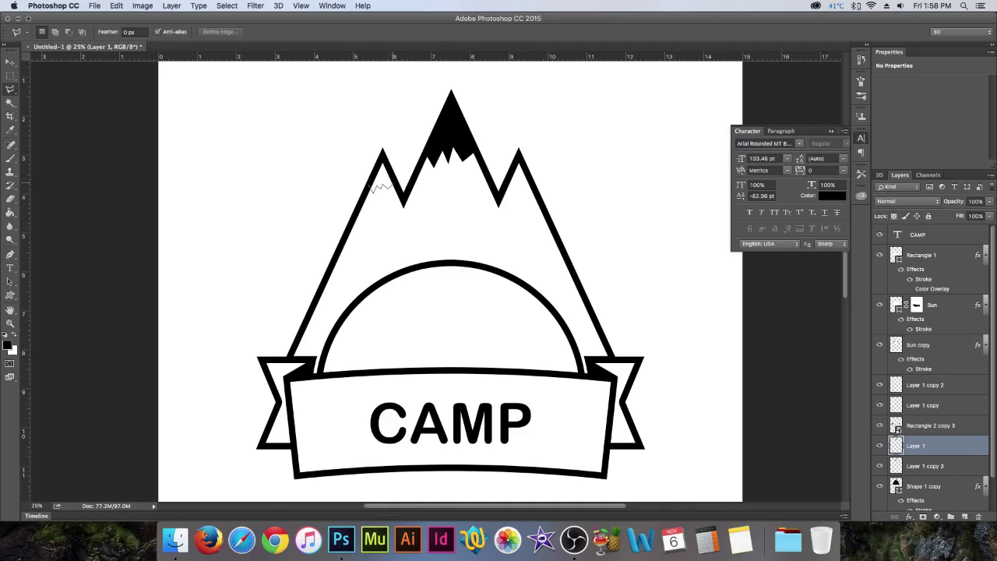
{"action": "left_click", "coordinate": [394, 184]}
{"action": "double_click", "coordinate": [386, 158]}
{"action": "key", "text": "super+d"}
Outline a jagged snowcap on the left peak, fill it with black at 100% opacity and deselect it
{"action": "left_click", "coordinate": [384, 184]}
{"action": "left_click", "coordinate": [395, 184]}
{"action": "left_click", "coordinate": [383, 158]}
{"action": "double_click", "coordinate": [374, 187]}
{"action": "left_click", "coordinate": [116, 6]}
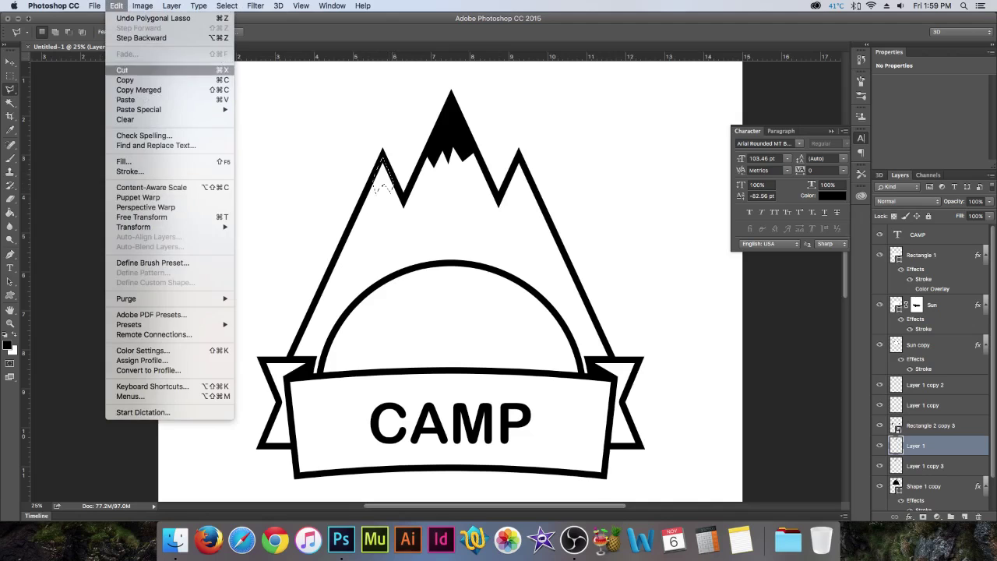
{"action": "left_click", "coordinate": [123, 162]}
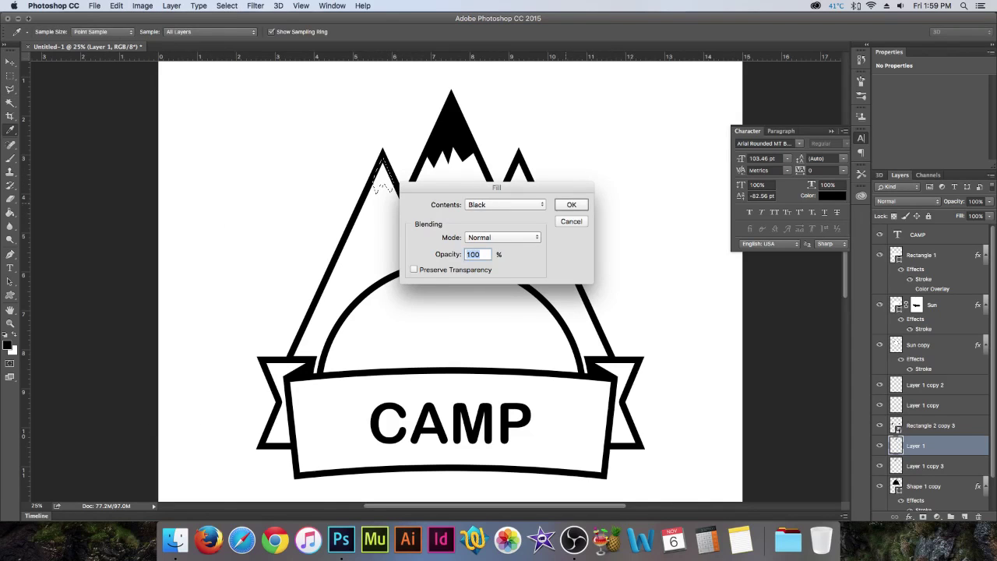
{"action": "key", "text": "Return"}
{"action": "key", "text": "super+d"}
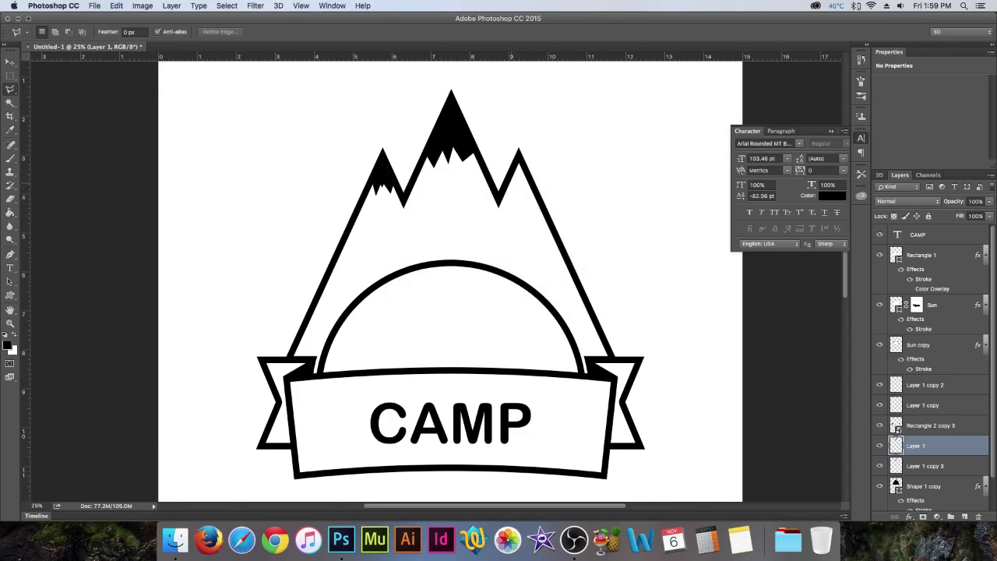
Outline a jagged snowcap on the right peak, fill it with black at 100% opacity and deselect it
{"action": "left_click", "coordinate": [509, 184]}
{"action": "left_click_drag", "start_coordinate": [528, 181], "coordinate": [520, 154]}
{"action": "left_click", "coordinate": [510, 186]}
{"action": "left_click", "coordinate": [116, 5]}
{"action": "left_click", "coordinate": [123, 161]}
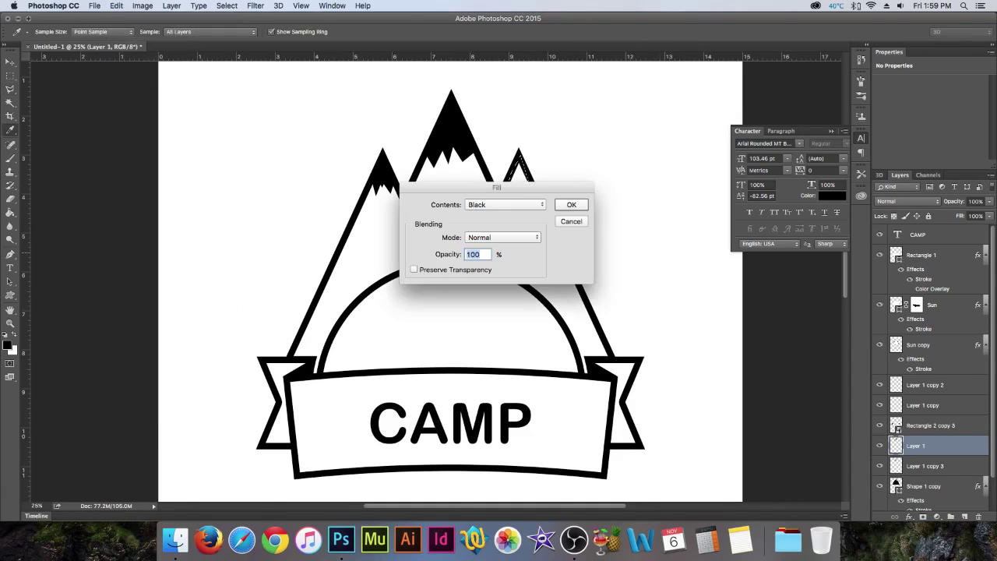
{"action": "key", "text": "Return"}
{"action": "key", "text": "super+d"}
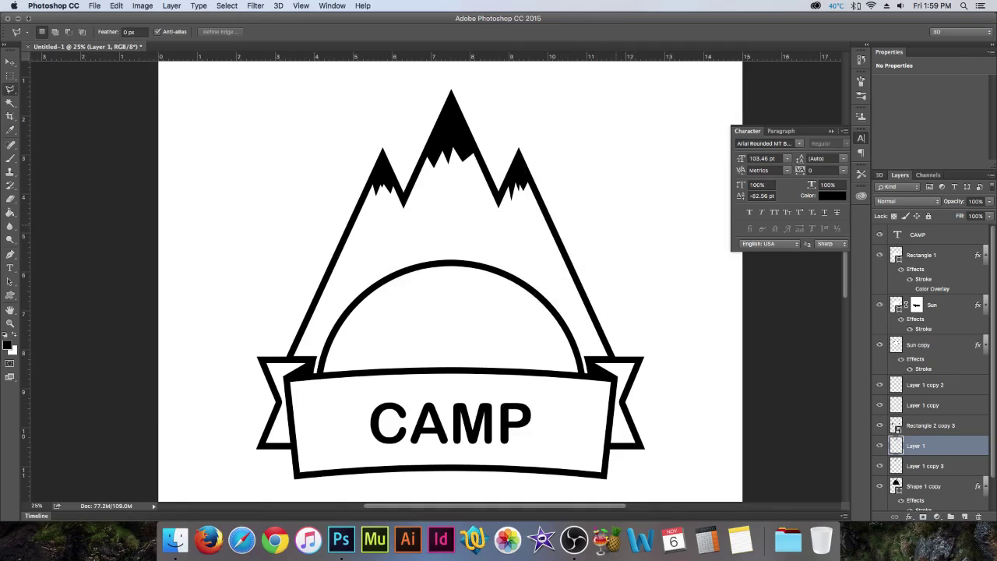
{"action": "scroll", "coordinate": [450, 281], "scroll_direction": "down", "scroll_amount": 1}
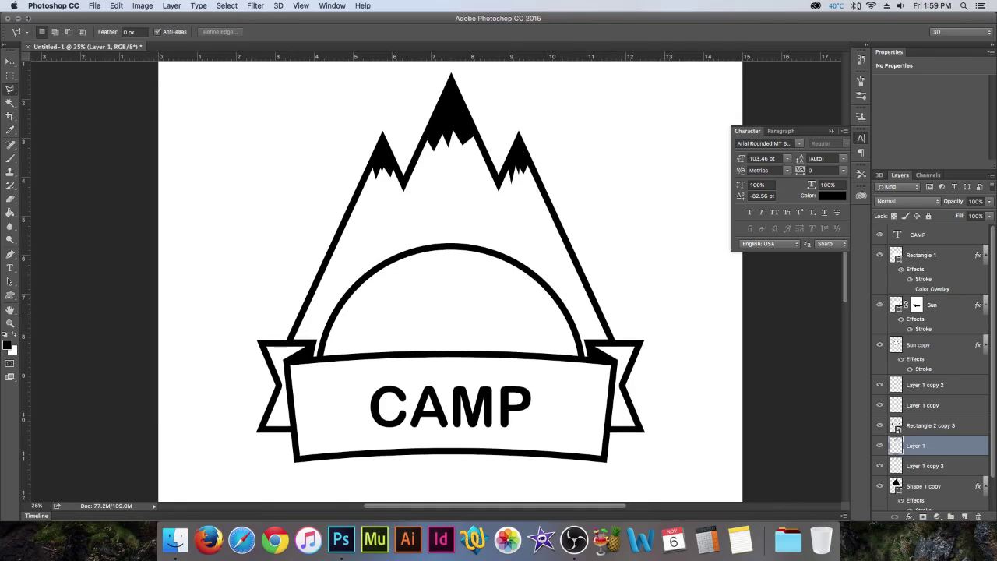
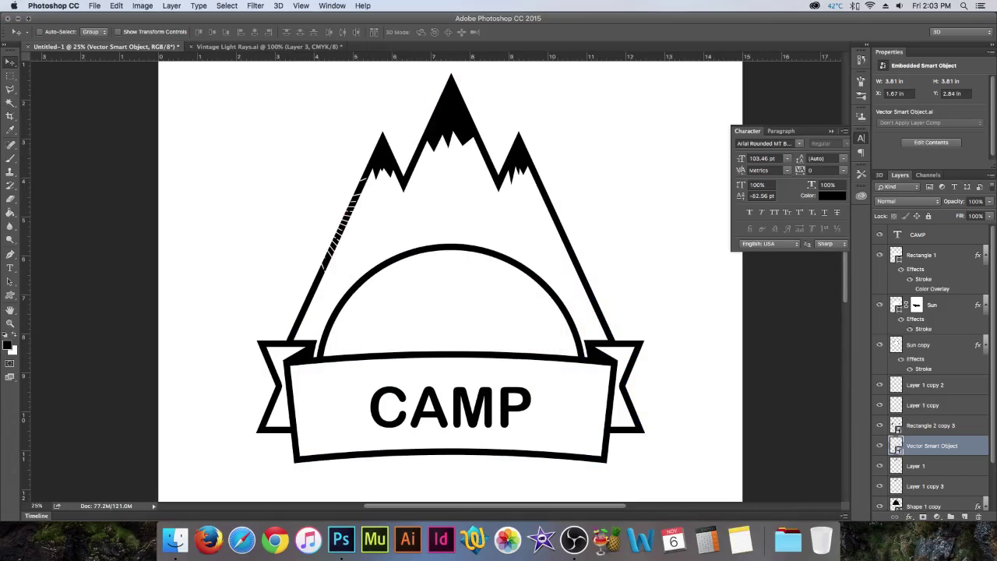
Rename the Vector Smart Object layer to "Light Rays" and apply a black Color Overlay at 100% opacity
{"action": "double_click", "coordinate": [932, 447]}
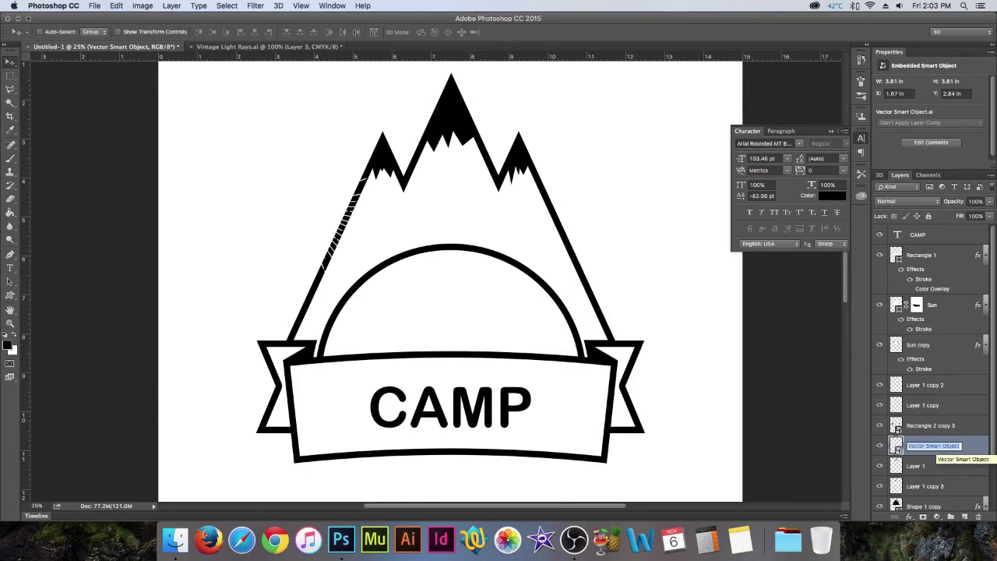
{"action": "type", "text": "Light Rays"}
{"action": "key", "text": "Return"}
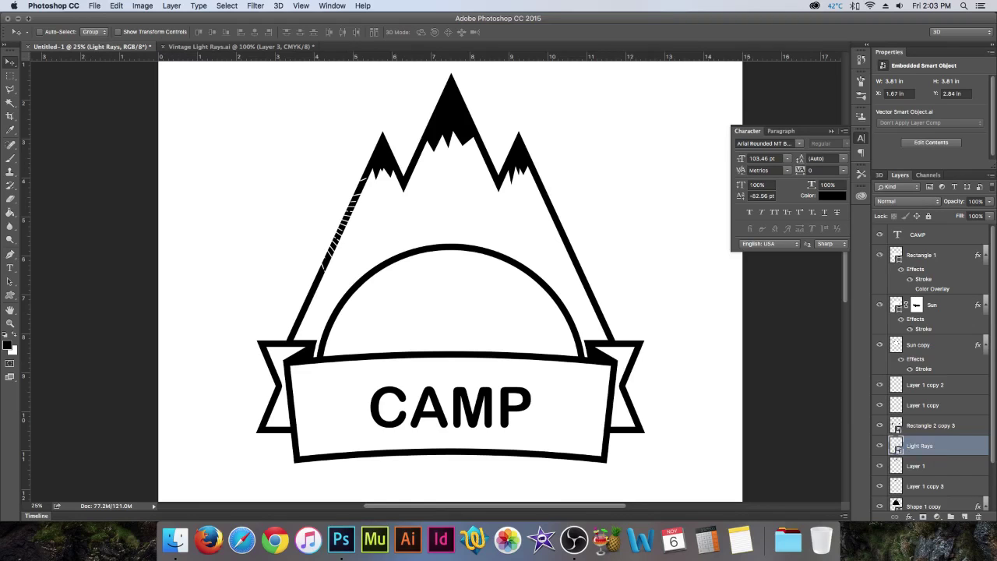
{"action": "left_click", "coordinate": [909, 517]}
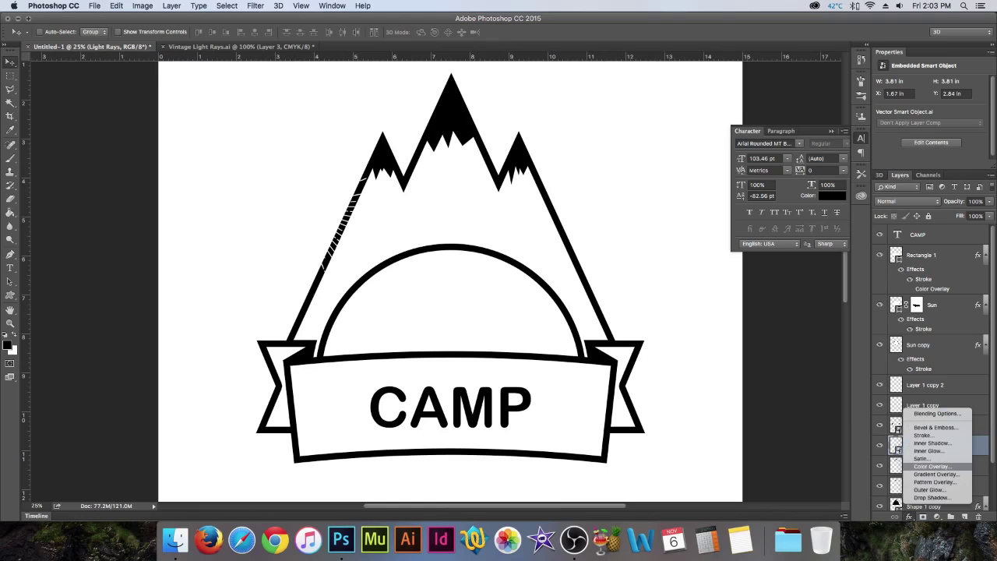
{"action": "left_click", "coordinate": [931, 466]}
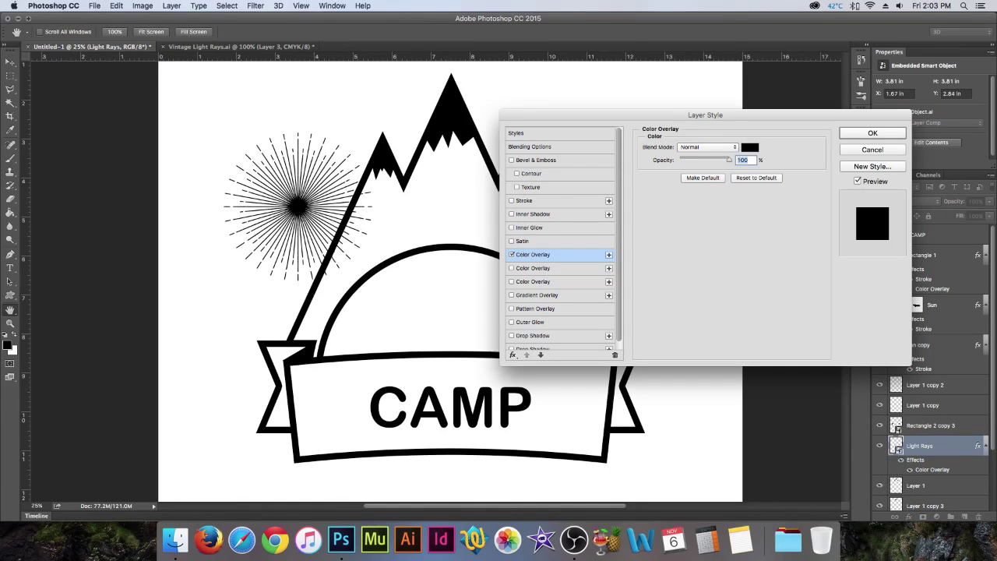
{"action": "left_click", "coordinate": [872, 133]}
Enlarge the light rays proportionally to about 189% and position them behind the sun arc
{"action": "key", "text": "ctrl+t"}
{"action": "left_click_drag", "start_coordinate": [367, 133], "coordinate": [438, 67]}
{"action": "left_click_drag", "start_coordinate": [310, 154], "coordinate": [449, 264]}
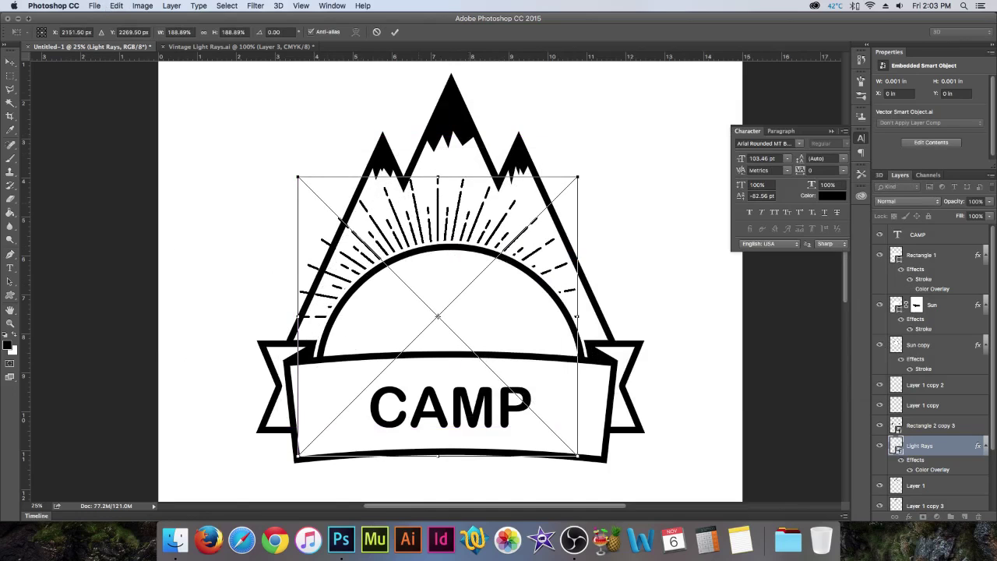
{"action": "key", "text": "v"}
{"action": "key", "text": "Return"}
Move the light rays slightly up and to the right, and centre them horizontally on the canvas
{"action": "left_click_drag", "start_coordinate": [499, 208], "coordinate": [512, 195]}
{"action": "key", "text": "super+a"}
{"action": "left_click", "coordinate": [255, 32]}
{"action": "key", "text": "super+d"}
Enlarge the light rays proportionally to 229.48% so they extend past the mountain's sides
{"action": "key", "text": "super+t"}
{"action": "left_click_drag", "start_coordinate": [590, 163], "coordinate": [620, 134]}
{"action": "left_click", "coordinate": [10, 61]}
{"action": "left_click", "coordinate": [585, 184]}
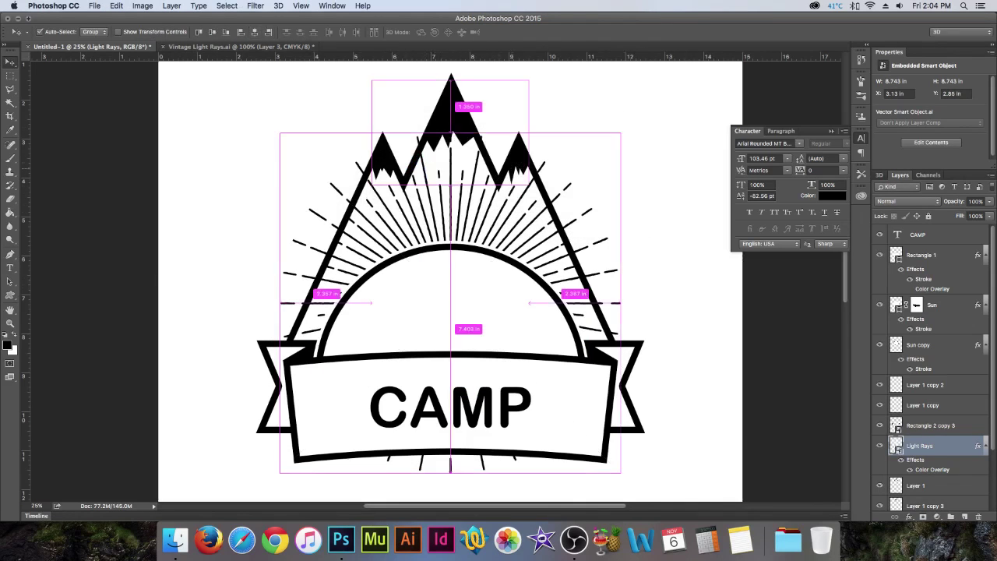
Move the light rays down to a Y position of 3.95 in and centre them horizontally on the canvas
{"action": "left_click_drag", "start_coordinate": [531, 240], "coordinate": [532, 283]}
{"action": "key", "text": "super+a"}
{"action": "left_click", "coordinate": [255, 32]}
{"action": "key", "text": "super+d"}
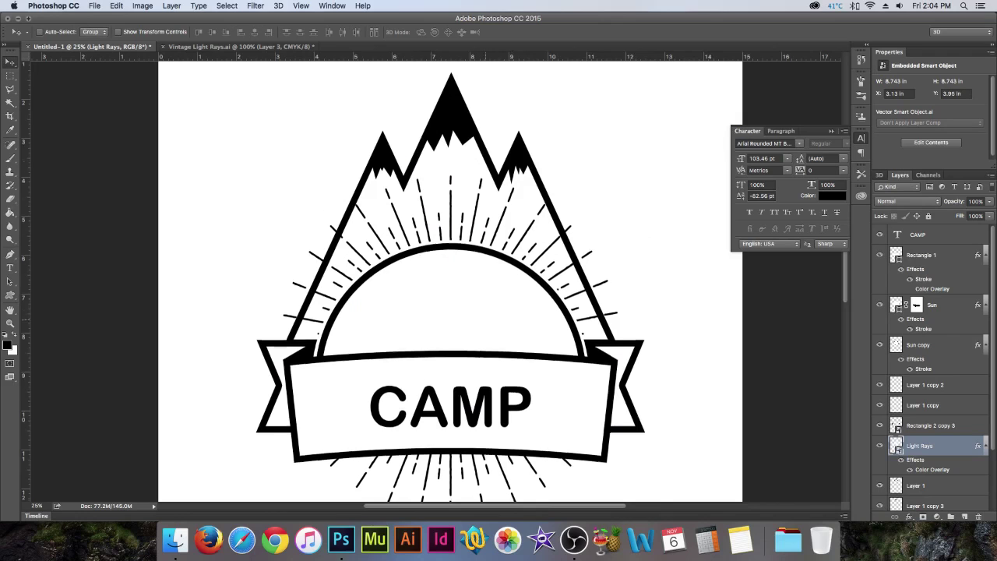
Enlarge the light rays to 246.72% and reposition them around the sun arc at Y 3.8 in
{"action": "scroll", "coordinate": [501, 330], "scroll_direction": "down", "scroll_amount": 2}
{"action": "key", "text": "super+t"}
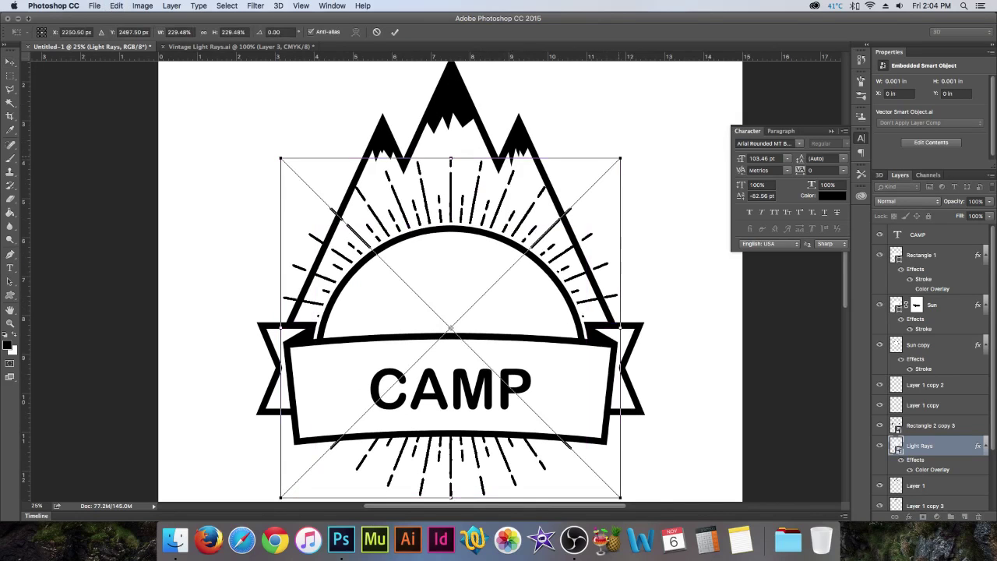
{"action": "left_click_drag", "start_coordinate": [622, 156], "coordinate": [633, 146]}
{"action": "left_click_drag", "start_coordinate": [455, 205], "coordinate": [441, 228]}
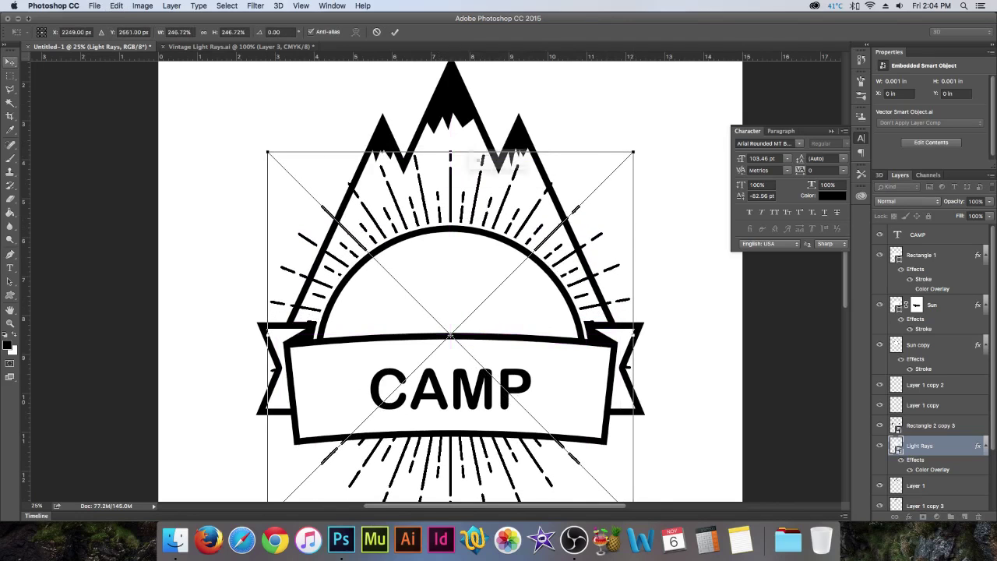
{"action": "left_click", "coordinate": [11, 61]}
{"action": "key", "text": "Return"}
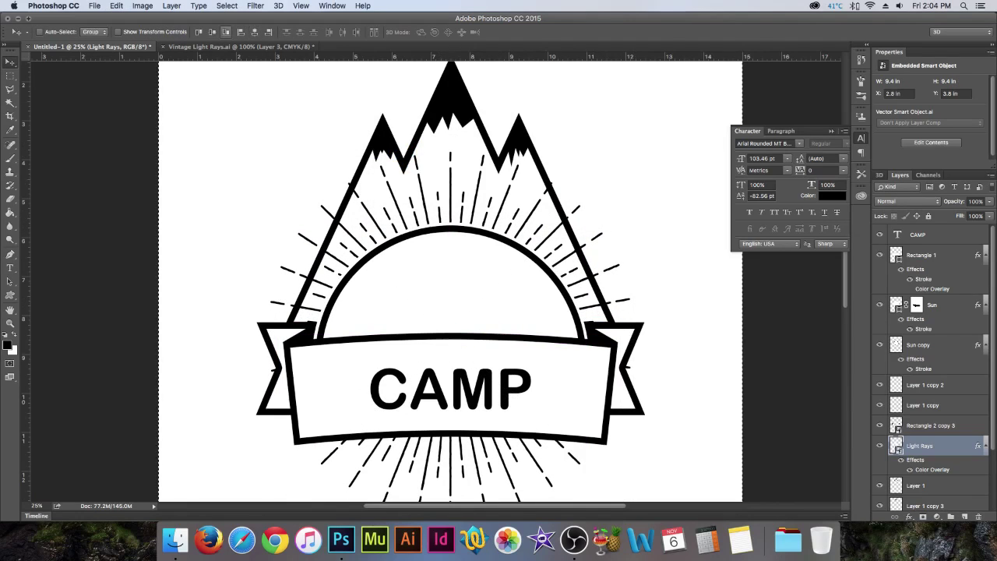
Realign the enlarged light rays to the canvas's horizontal centre and clear the selection
{"action": "scroll", "coordinate": [489, 223], "scroll_direction": "down", "scroll_amount": 1}
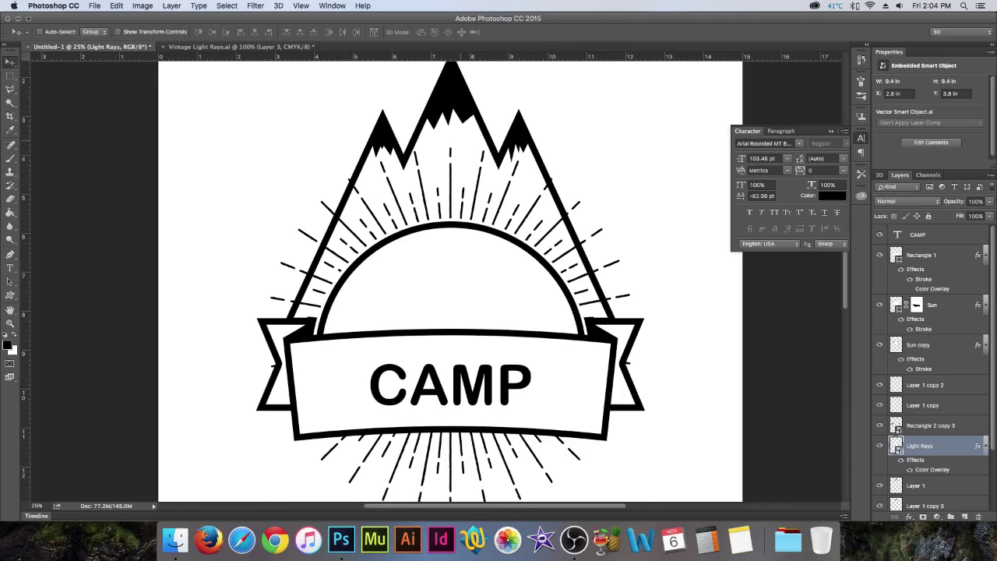
{"action": "scroll", "coordinate": [450, 280], "scroll_direction": "down", "scroll_amount": 4}
{"action": "left_click_drag", "start_coordinate": [433, 188], "coordinate": [434, 187]}
{"action": "key", "text": "super+a"}
{"action": "left_click", "coordinate": [255, 32]}
{"action": "key", "text": "super+d"}
{"action": "scroll", "coordinate": [376, 228], "scroll_direction": "up", "scroll_amount": 1}
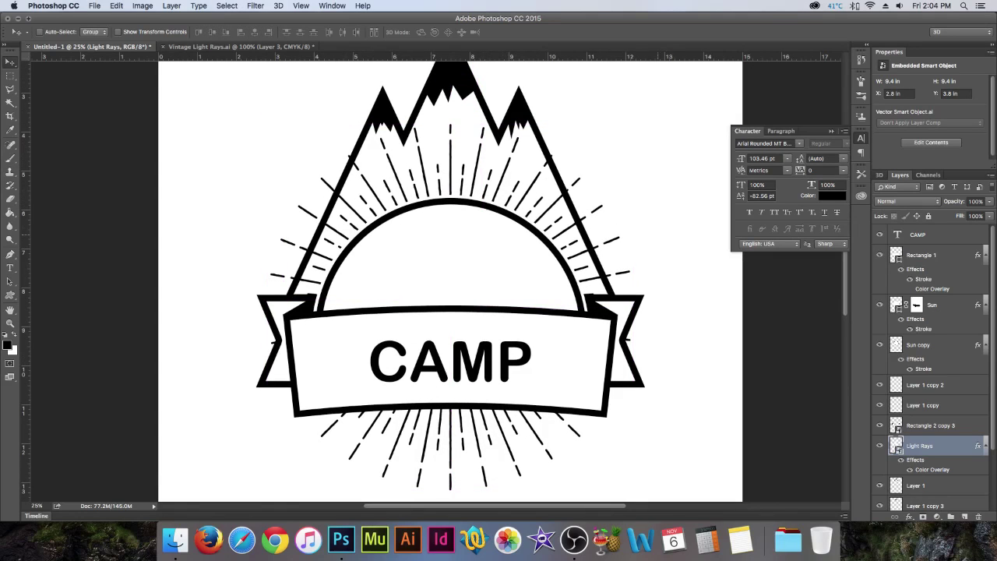
{"action": "scroll", "coordinate": [450, 274], "scroll_direction": "down", "scroll_amount": 1}
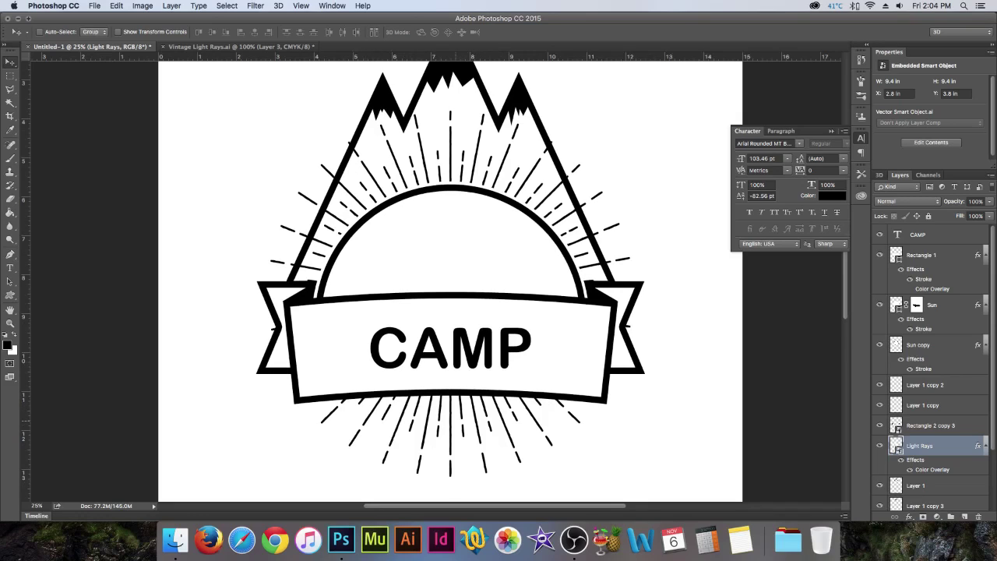
{"action": "scroll", "coordinate": [451, 279], "scroll_direction": "up", "scroll_amount": 4}
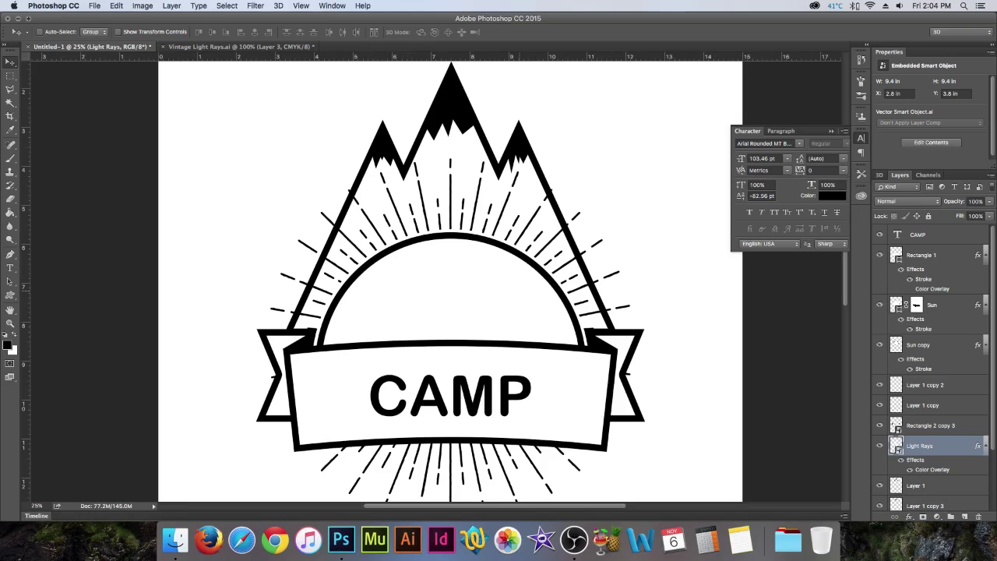
{"action": "scroll", "coordinate": [451, 280], "scroll_direction": "down", "scroll_amount": 1}
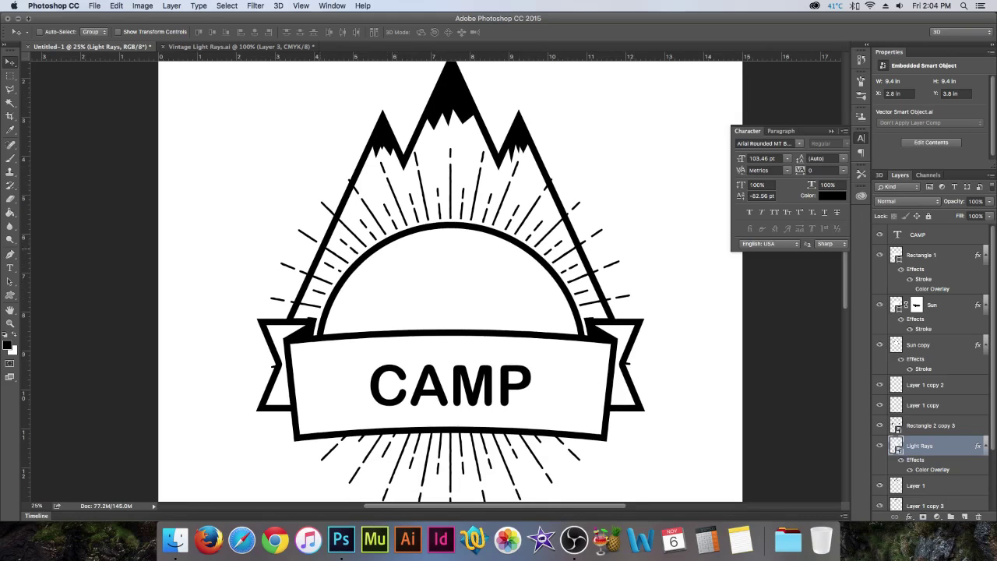
{"action": "key", "text": "super"}
{"action": "scroll", "coordinate": [450, 281], "scroll_direction": "down", "scroll_amount": 1}
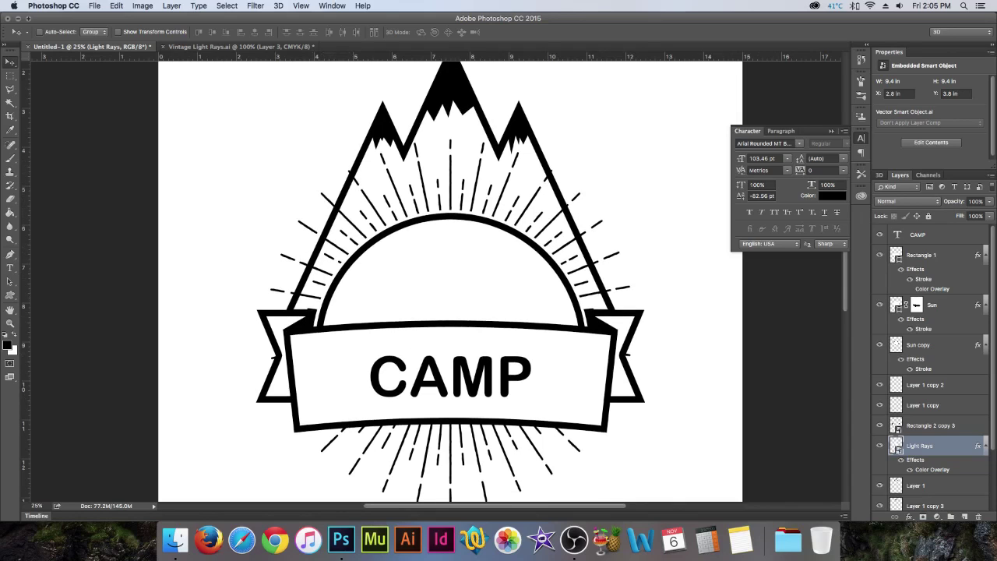
Add a layer mask to the Light Rays layer and brush out the ray fragments inside the ribbon tails in black
{"action": "left_click", "coordinate": [923, 516]}
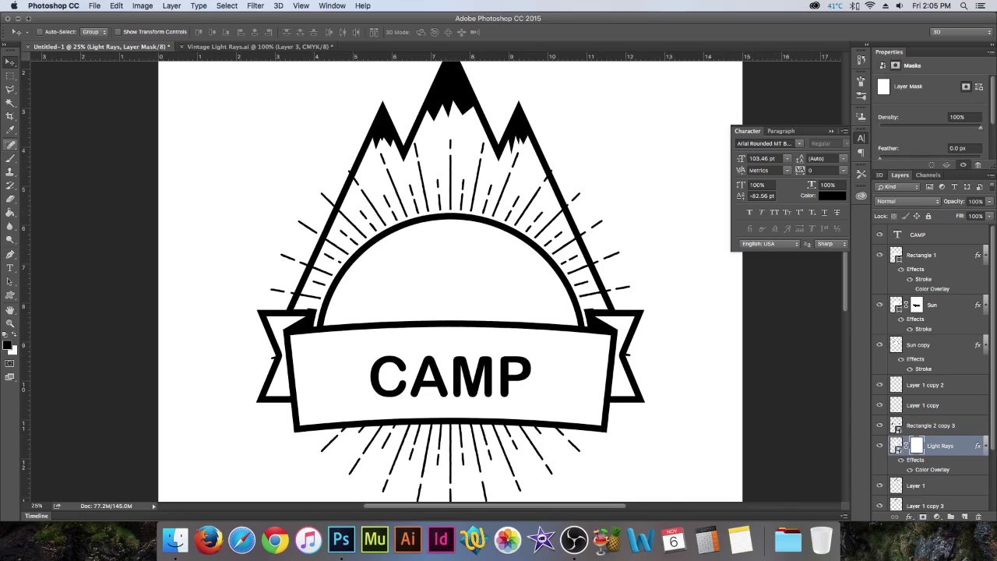
{"action": "left_click", "coordinate": [10, 158]}
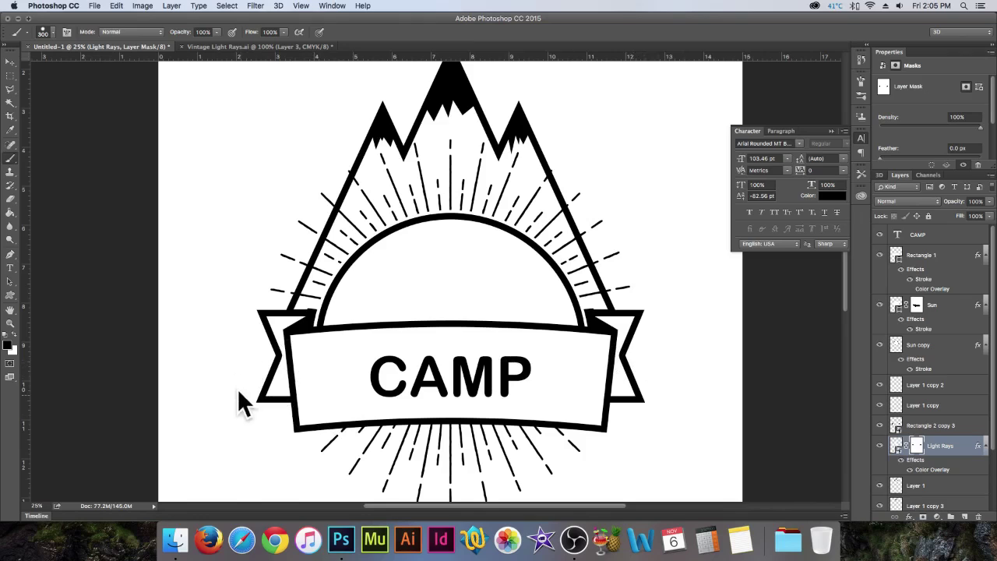
Brush out the remaining ray fragments around the two ribbon folds on the Light Rays mask in black
{"action": "left_click", "coordinate": [10, 61]}
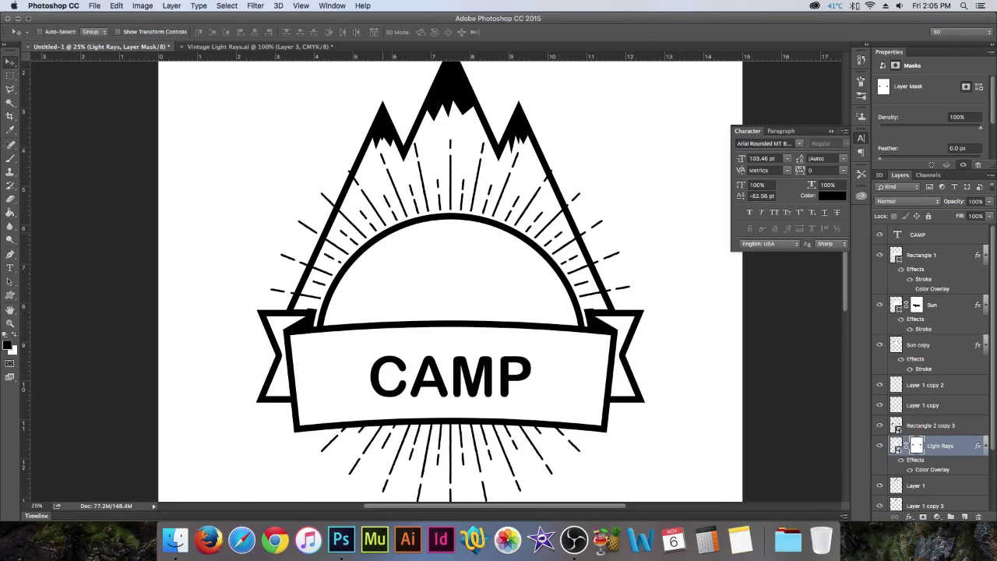
{"action": "left_click", "coordinate": [10, 158]}
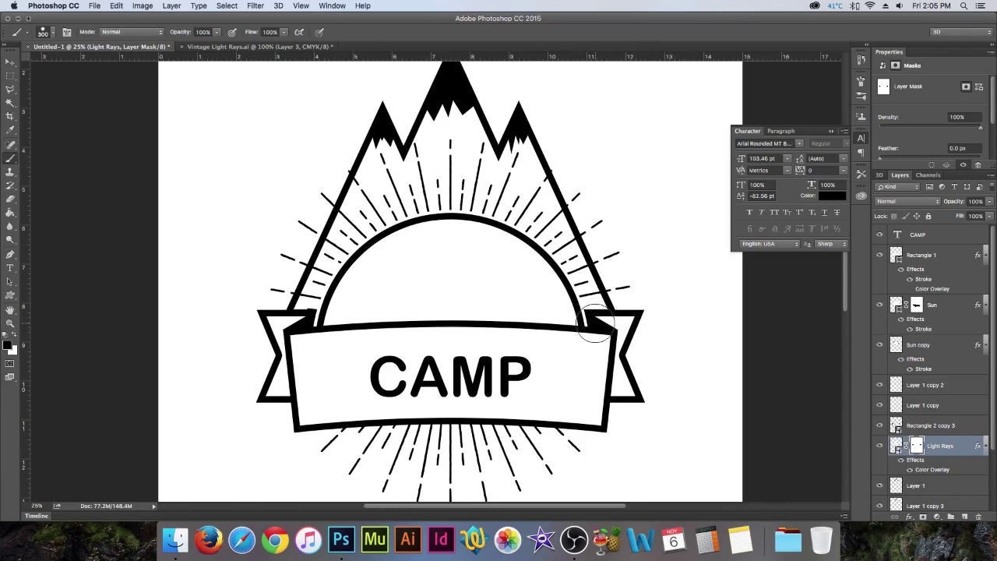
{"action": "left_click", "coordinate": [317, 335]}
{"action": "left_click", "coordinate": [589, 345]}
Duplicate the Light Rays layer, and turn the lower original into white backing rays by rasterizing its layer style and inverting it
{"action": "key", "text": "v"}
{"action": "key", "text": "super+j"}
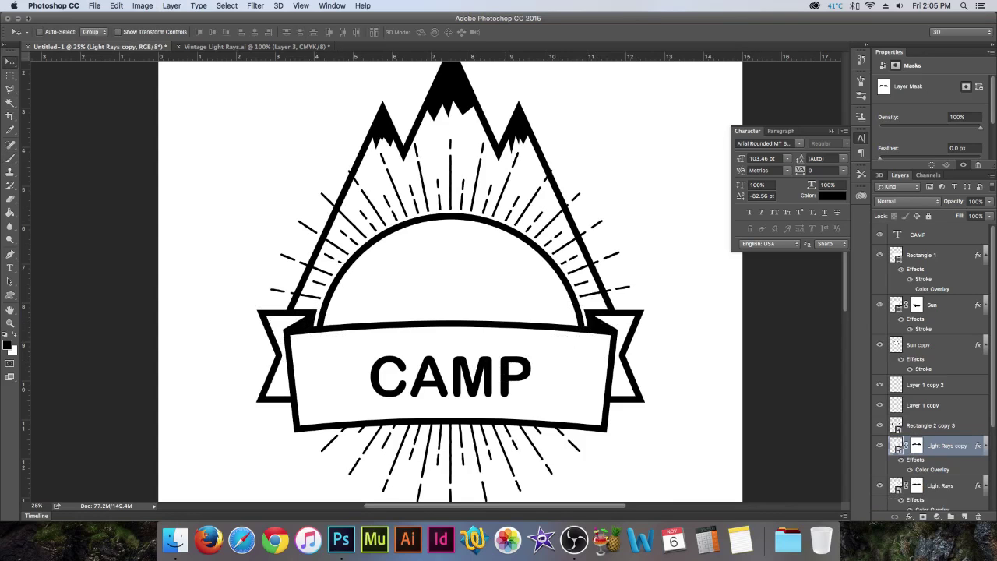
{"action": "right_click", "coordinate": [899, 485]}
{"action": "left_click", "coordinate": [949, 483]}
{"action": "right_click", "coordinate": [949, 483]}
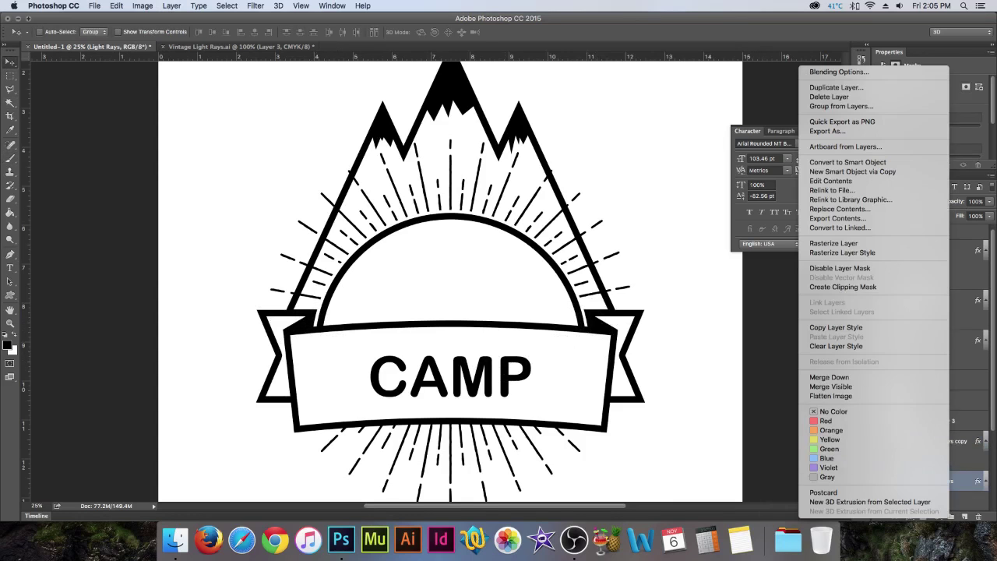
{"action": "left_click", "coordinate": [842, 252]}
{"action": "key", "text": "super+i"}
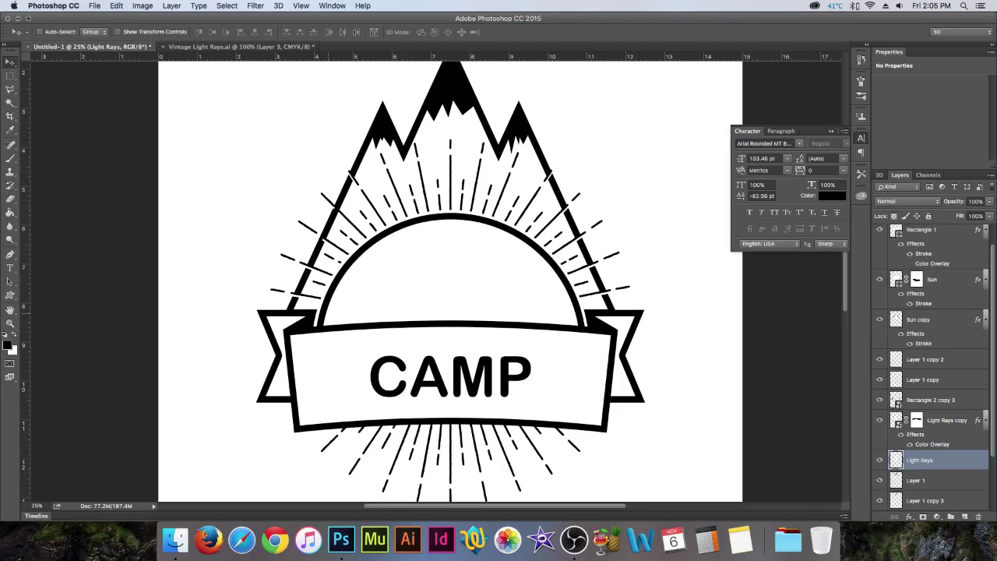
Brush out the black rays below the ribbon on the Light Rays copy layer's mask
{"action": "scroll", "coordinate": [450, 280], "scroll_direction": "down", "scroll_amount": 2}
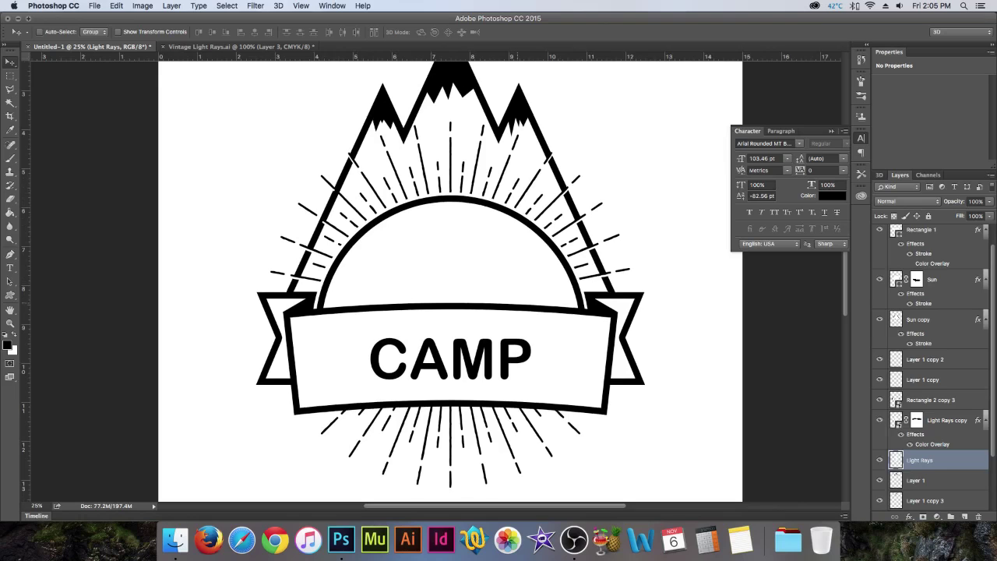
{"action": "left_click", "coordinate": [10, 323]}
{"action": "left_click", "coordinate": [581, 286], "text": "alt"}
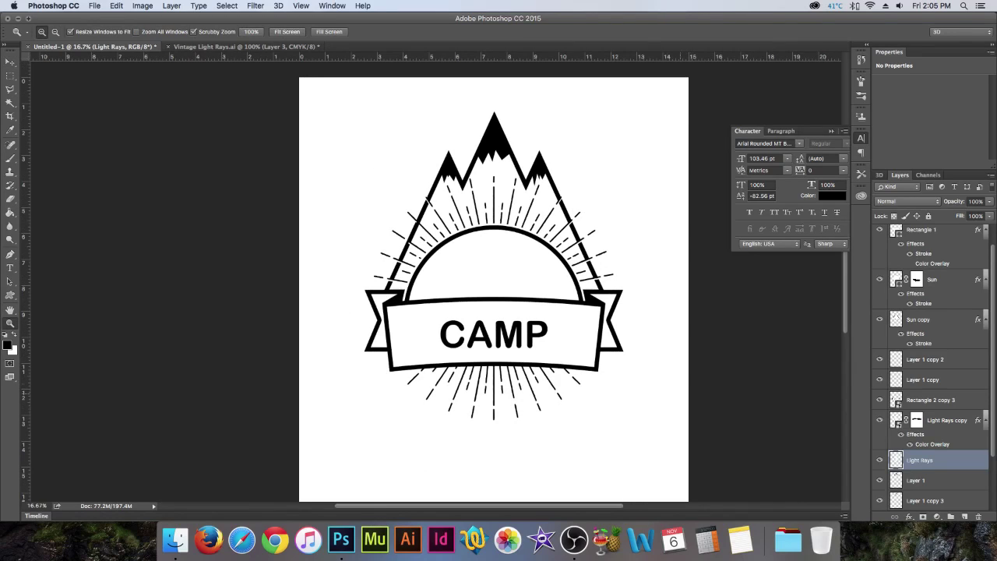
{"action": "left_click", "coordinate": [570, 331]}
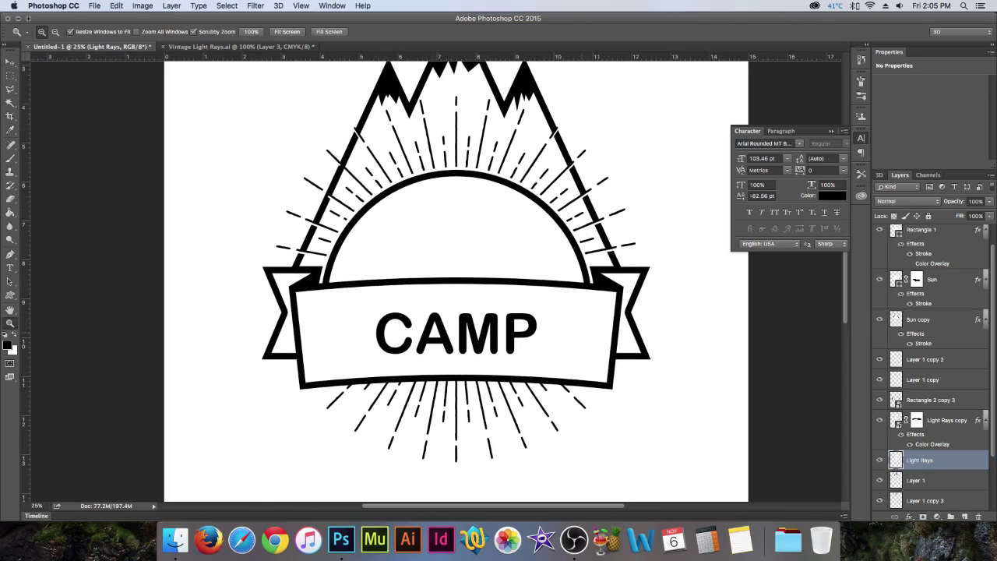
{"action": "scroll", "coordinate": [570, 317], "scroll_direction": "left", "scroll_amount": 3}
{"action": "scroll", "coordinate": [569, 317], "scroll_direction": "down", "scroll_amount": 2}
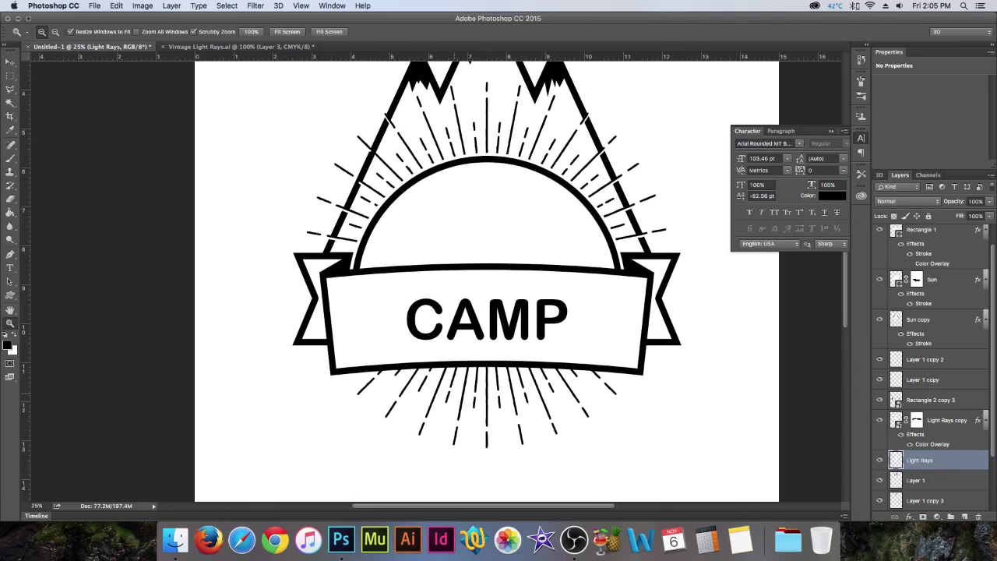
{"action": "left_click", "coordinate": [916, 420]}
{"action": "key", "text": "b"}
{"action": "mouse_move", "coordinate": [387, 408]}
{"action": "left_mouse_down"}
{"action": "mouse_move", "coordinate": [589, 397]}
{"action": "mouse_move", "coordinate": [501, 367]}
{"action": "mouse_move", "coordinate": [534, 412]}
{"action": "mouse_move", "coordinate": [467, 400]}
{"action": "left_mouse_up"}
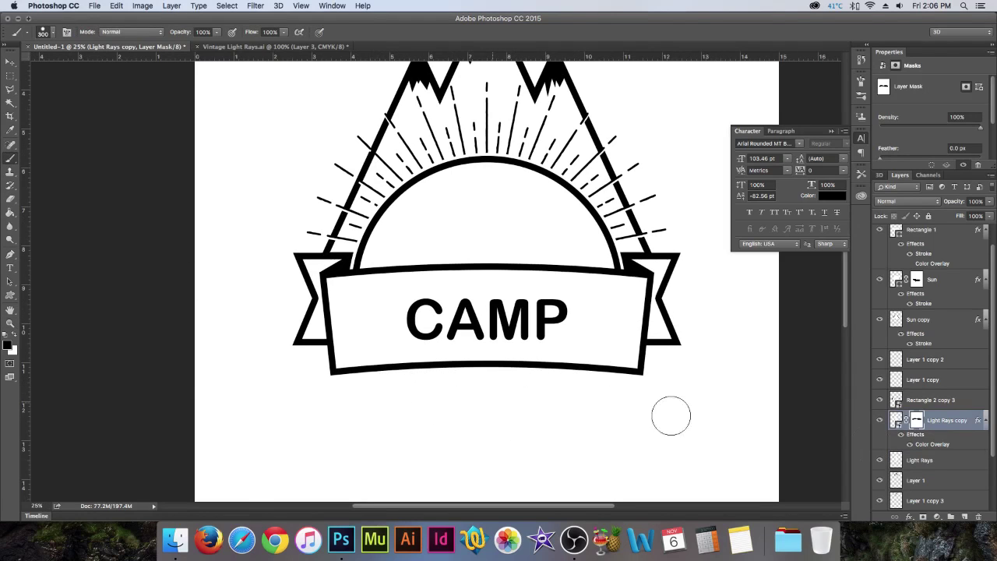
Add a layer mask to the white Light Rays layer and mask out its rays below the ribbon
{"action": "left_click", "coordinate": [935, 459]}
{"action": "left_click", "coordinate": [923, 516]}
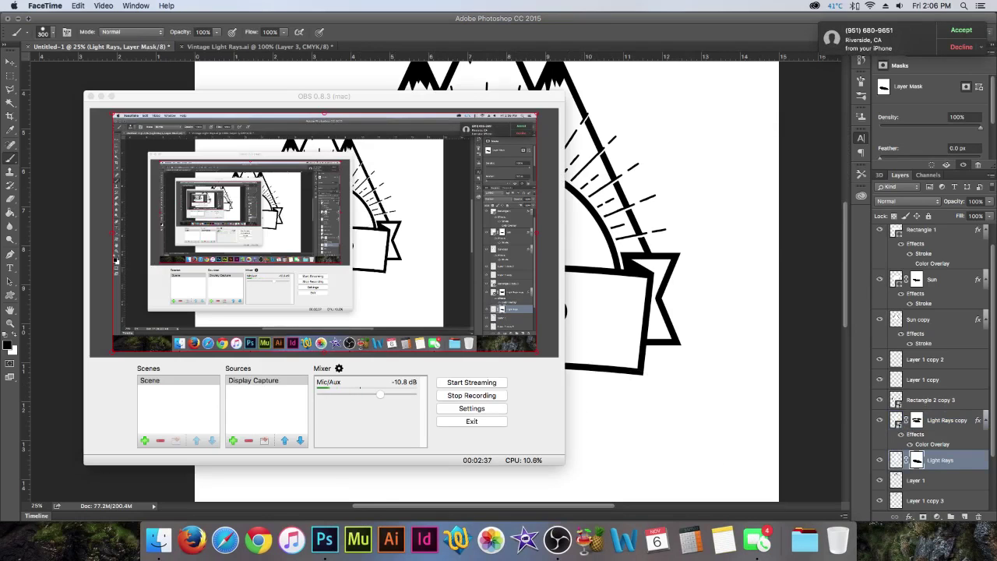
{"action": "key", "text": "super+Tab"}
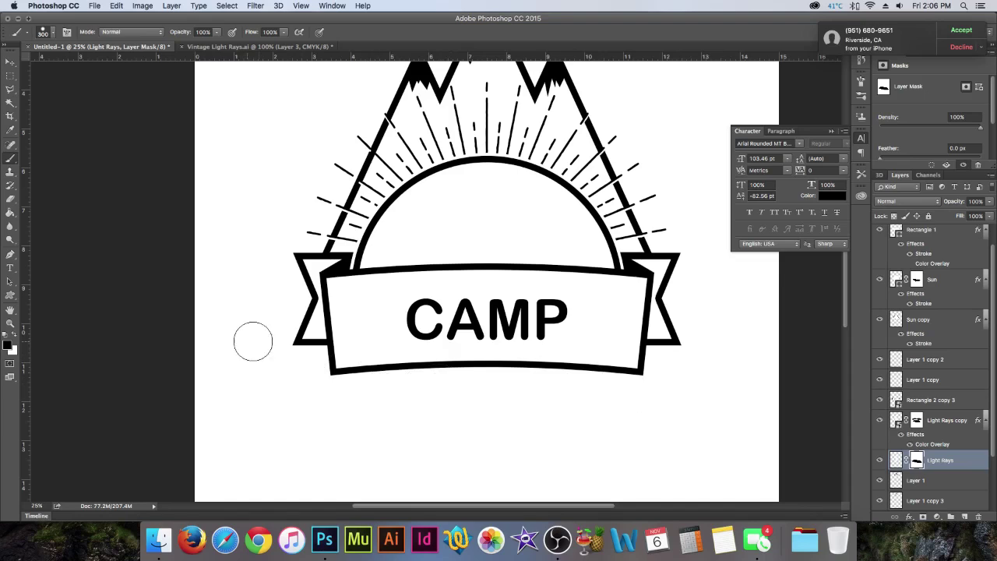
Examine the whole badge from the mountain peaks down to the ribbon, both at full canvas view and close up
{"action": "scroll", "coordinate": [258, 342], "scroll_direction": "up", "scroll_amount": 2}
{"action": "left_click", "coordinate": [10, 62]}
{"action": "scroll", "coordinate": [487, 280], "scroll_direction": "up", "scroll_amount": 2}
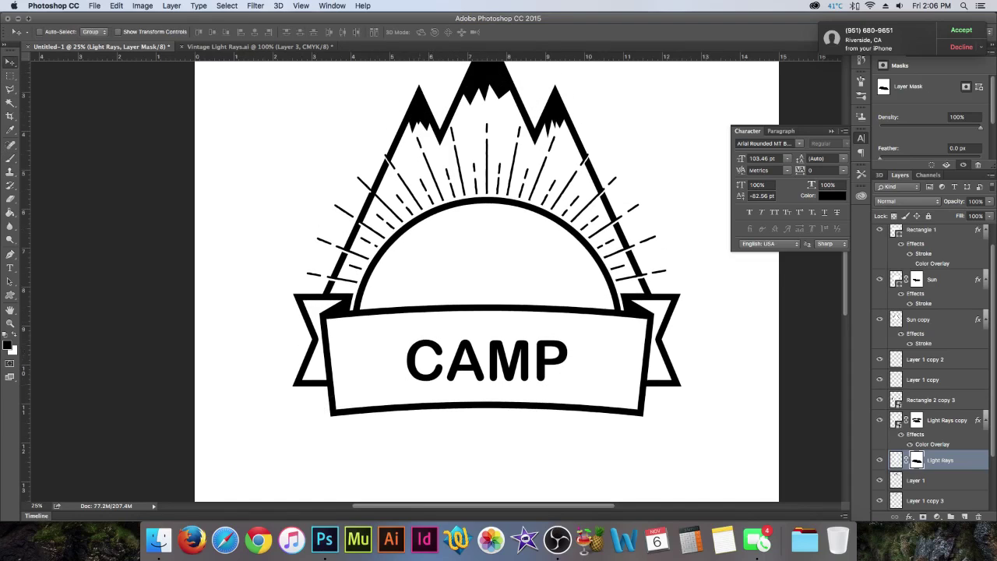
{"action": "scroll", "coordinate": [487, 280], "scroll_direction": "up", "scroll_amount": 2}
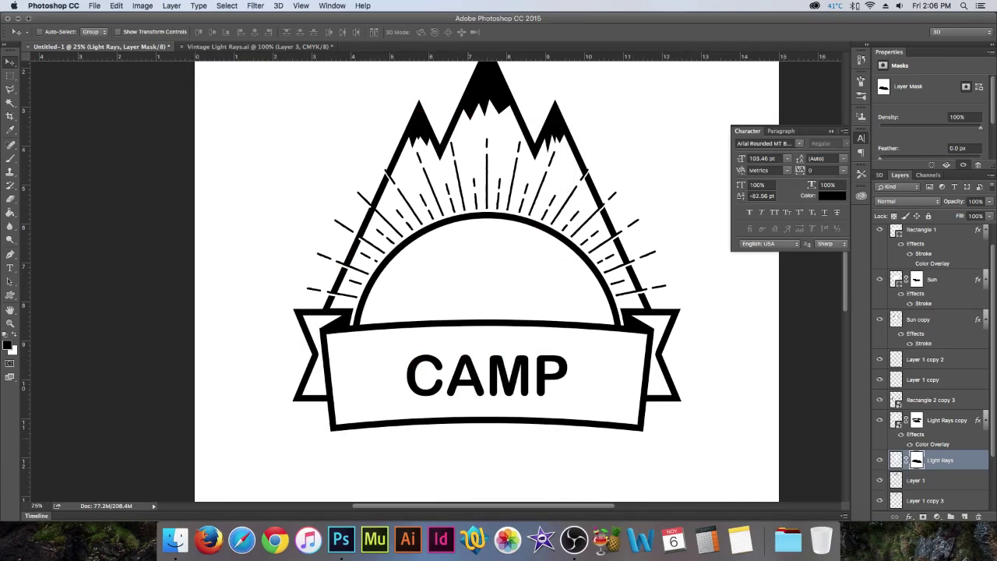
{"action": "scroll", "coordinate": [487, 280], "scroll_direction": "down", "scroll_amount": 2}
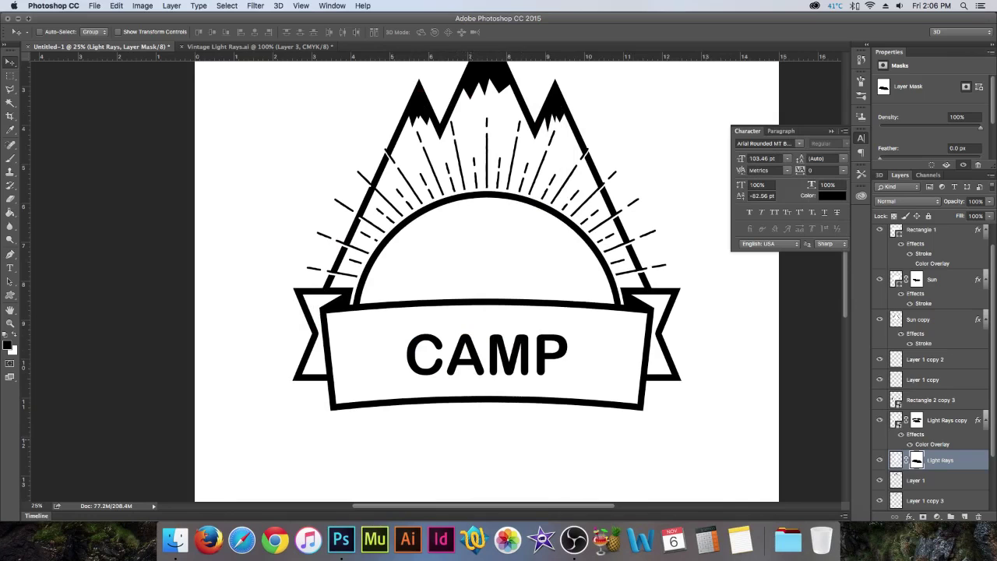
{"action": "scroll", "coordinate": [393, 444], "scroll_direction": "up", "scroll_amount": 5}
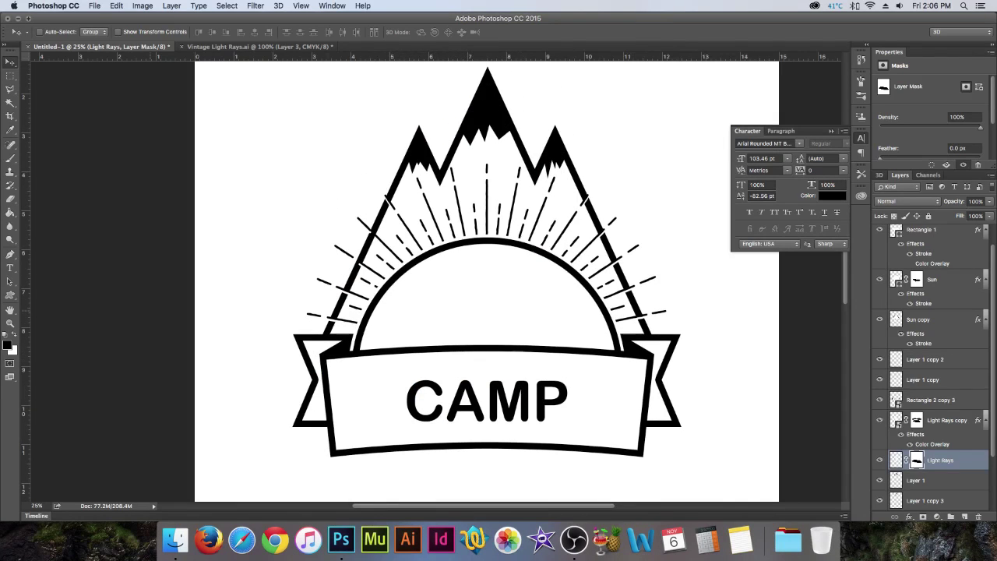
{"action": "scroll", "coordinate": [487, 280], "scroll_direction": "down", "scroll_amount": 3}
{"action": "scroll", "coordinate": [487, 280], "scroll_direction": "up", "scroll_amount": 5}
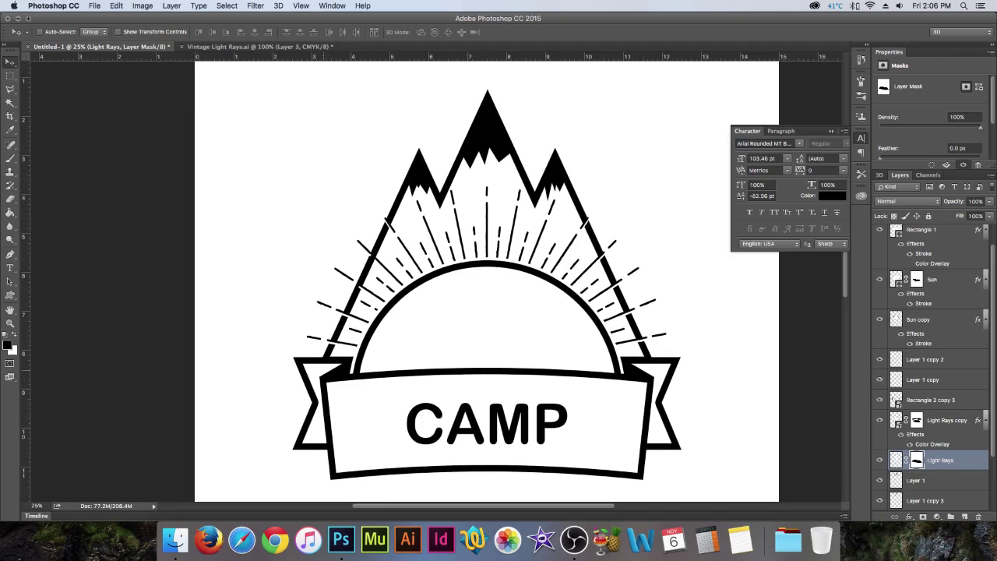
{"action": "scroll", "coordinate": [486, 296], "scroll_direction": "up", "scroll_amount": 2}
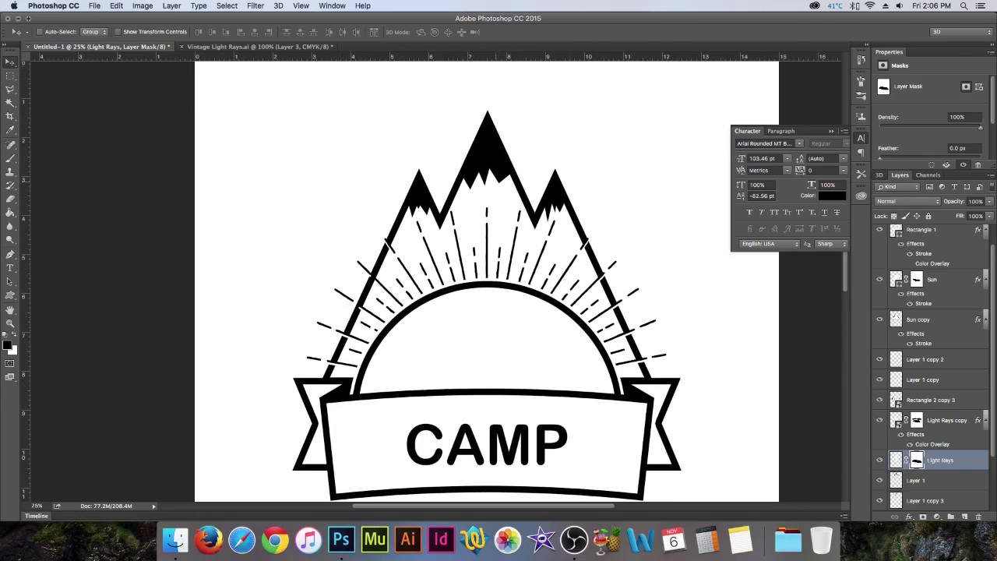
{"action": "scroll", "coordinate": [487, 280], "scroll_direction": "down", "scroll_amount": 5}
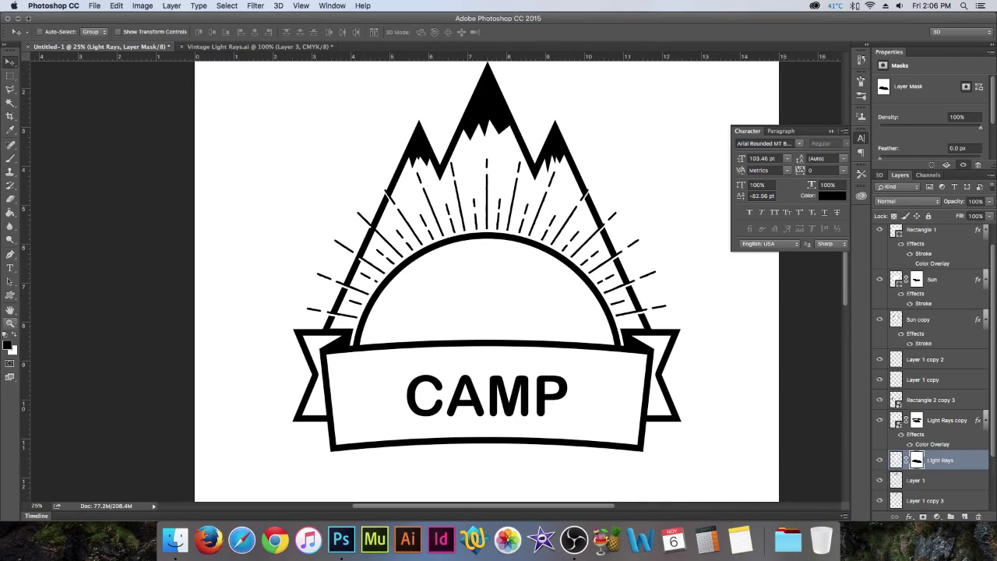
{"action": "key", "text": "z"}
{"action": "left_click", "coordinate": [537, 235], "text": "alt"}
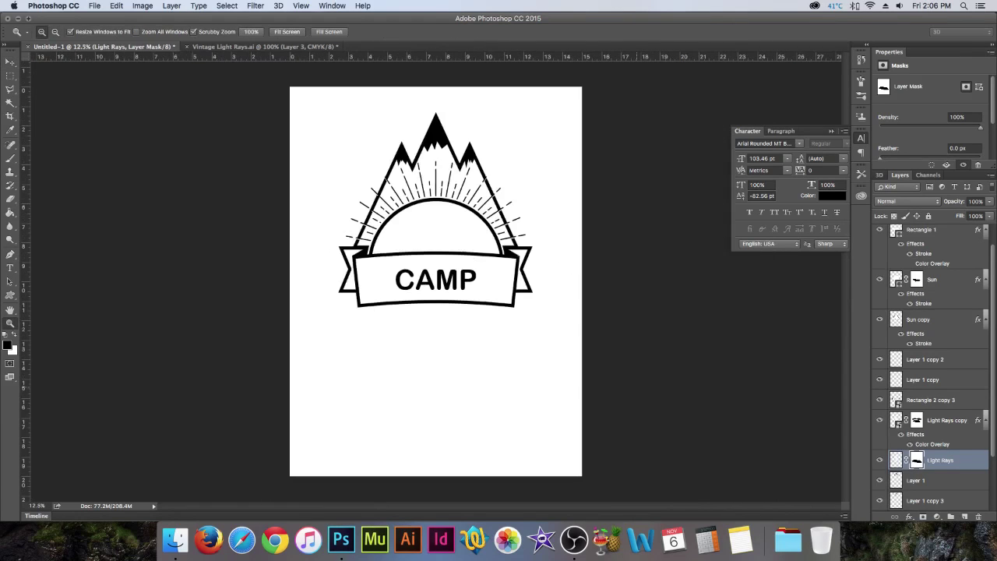
{"action": "left_click", "coordinate": [452, 241]}
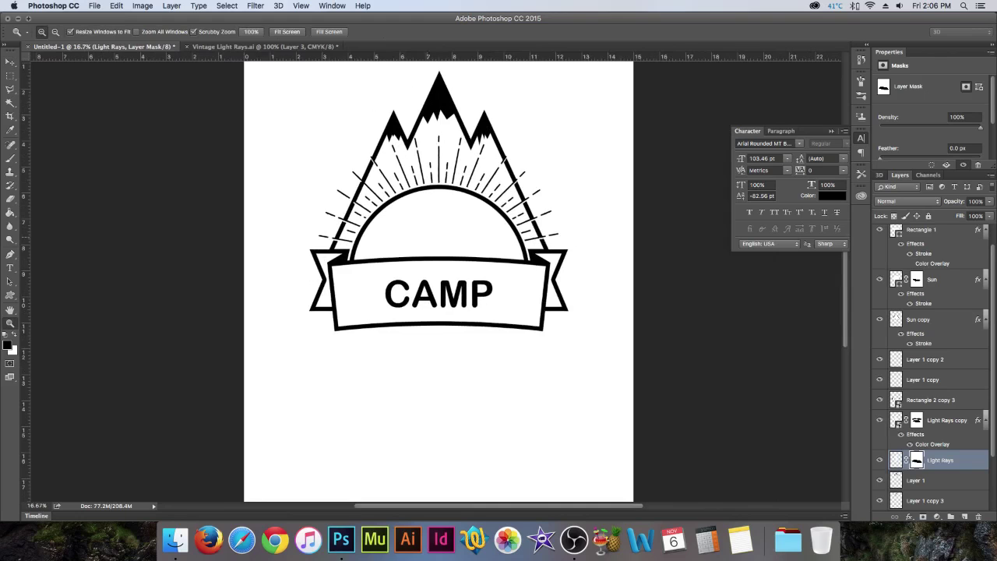
{"action": "left_click_drag", "start_coordinate": [454, 236], "coordinate": [497, 280]}
{"action": "left_click", "coordinate": [499, 278]}
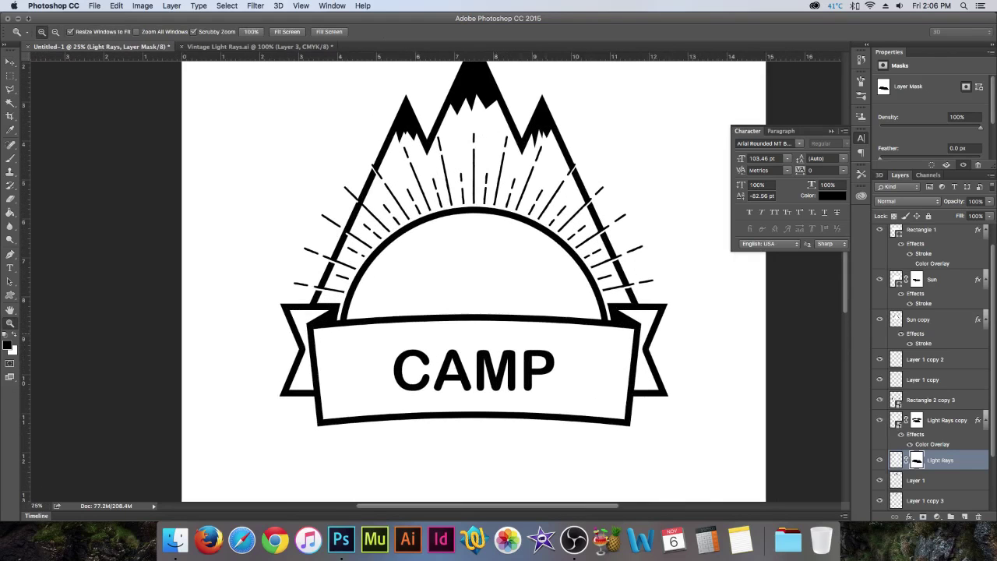
Delete the straight CAMP text layer from the ribbon
{"action": "scroll", "coordinate": [931, 358], "scroll_direction": "up", "scroll_amount": 3}
{"action": "left_click", "coordinate": [920, 234]}
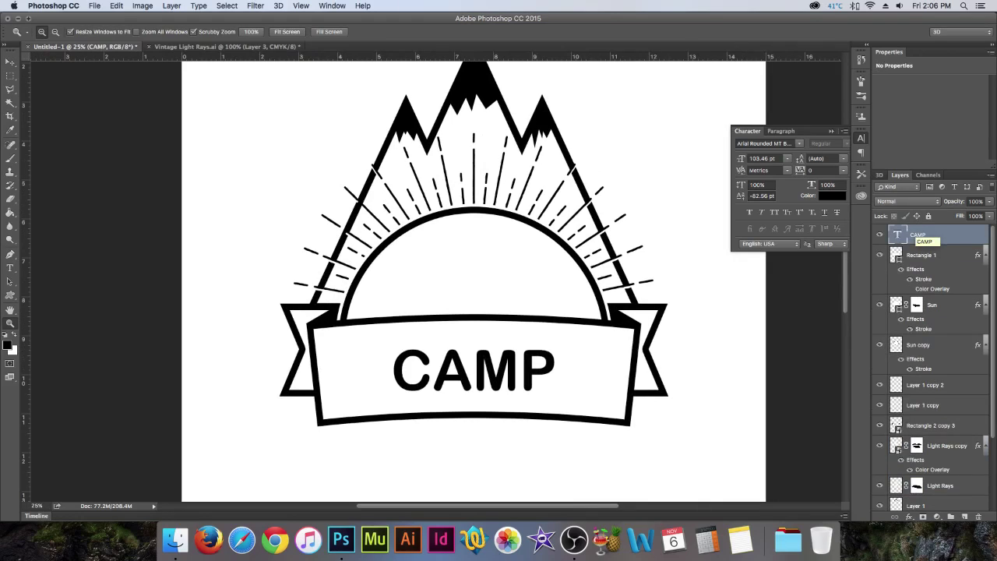
{"action": "key", "text": "Delete"}
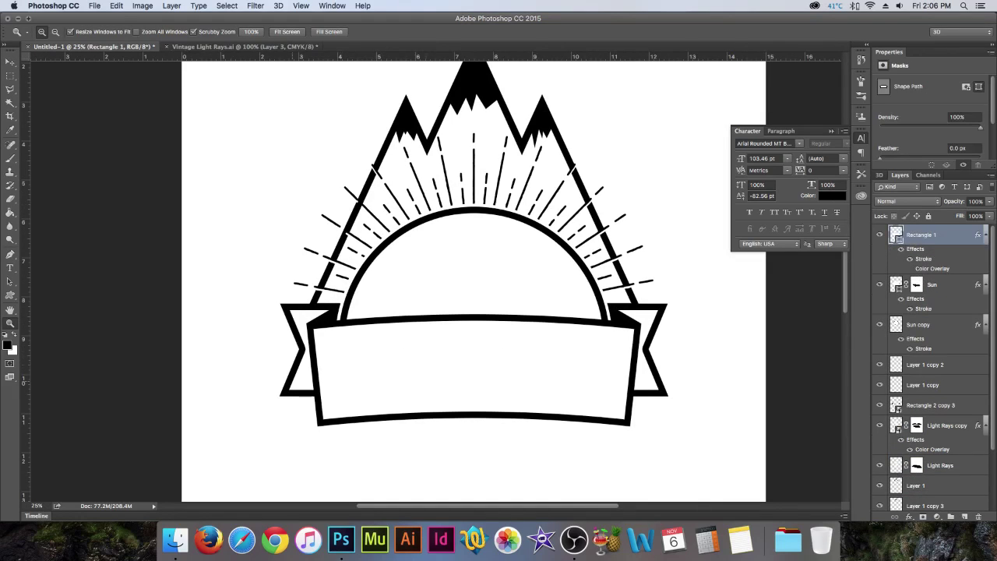
Draw a flat ellipse about 14.7 in wide and 3 in high across the ribbon's lower part, and move it slightly down
{"action": "key", "text": "u"}
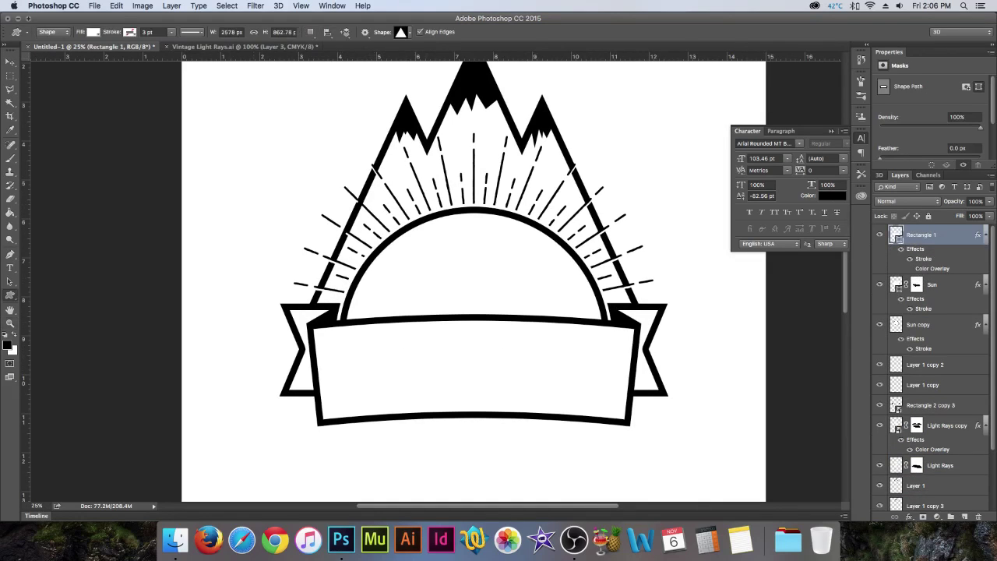
{"action": "right_click", "coordinate": [10, 296]}
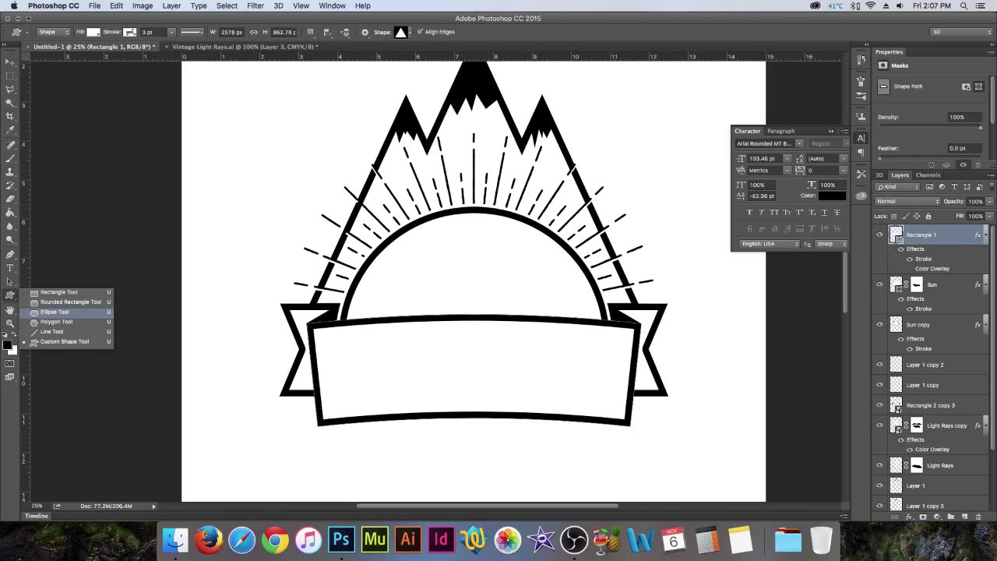
{"action": "left_click", "coordinate": [54, 311]}
{"action": "scroll", "coordinate": [467, 311], "scroll_direction": "down", "scroll_amount": 2}
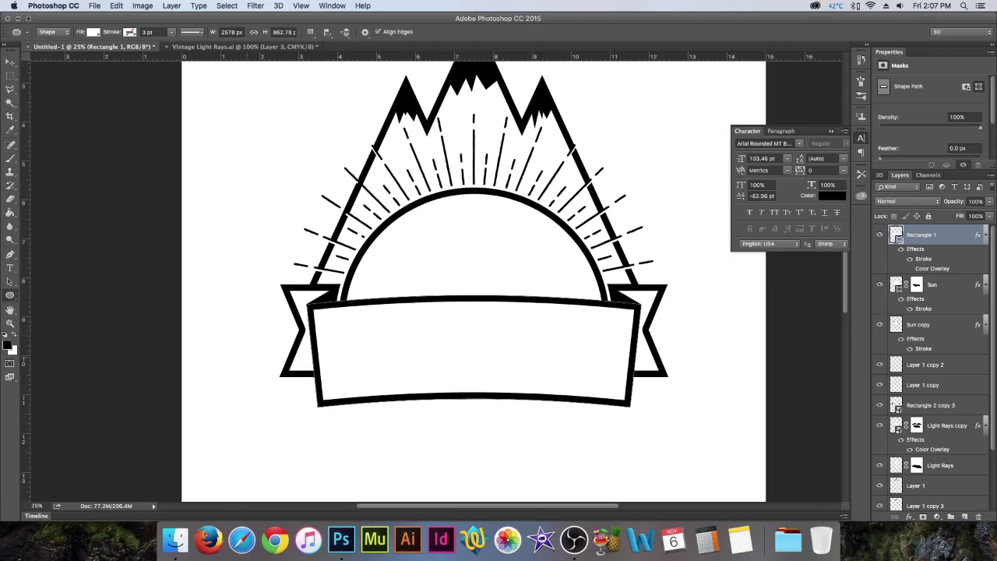
{"action": "left_click_drag", "start_coordinate": [228, 334], "coordinate": [766, 374]}
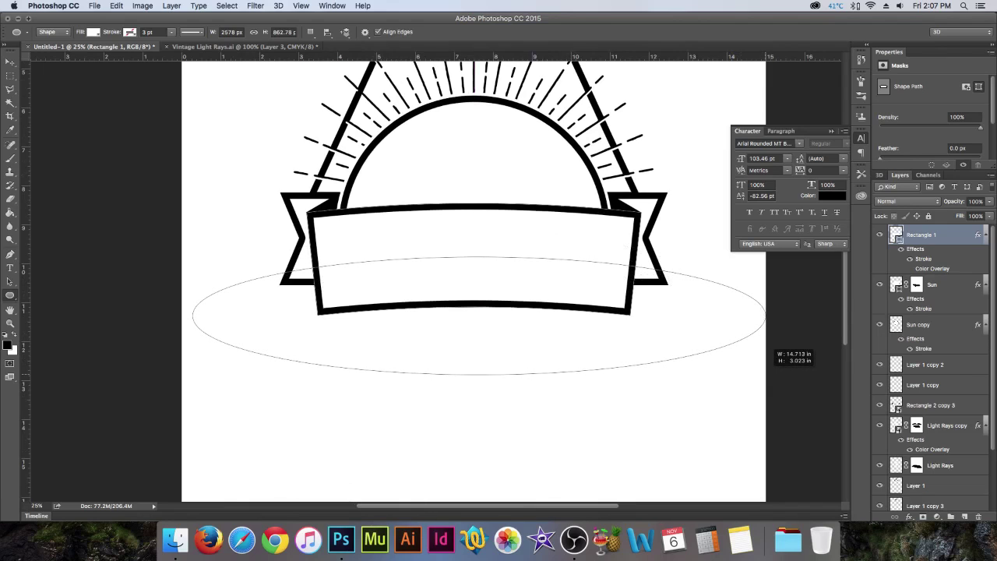
{"action": "left_click_drag", "start_coordinate": [766, 374], "coordinate": [766, 374]}
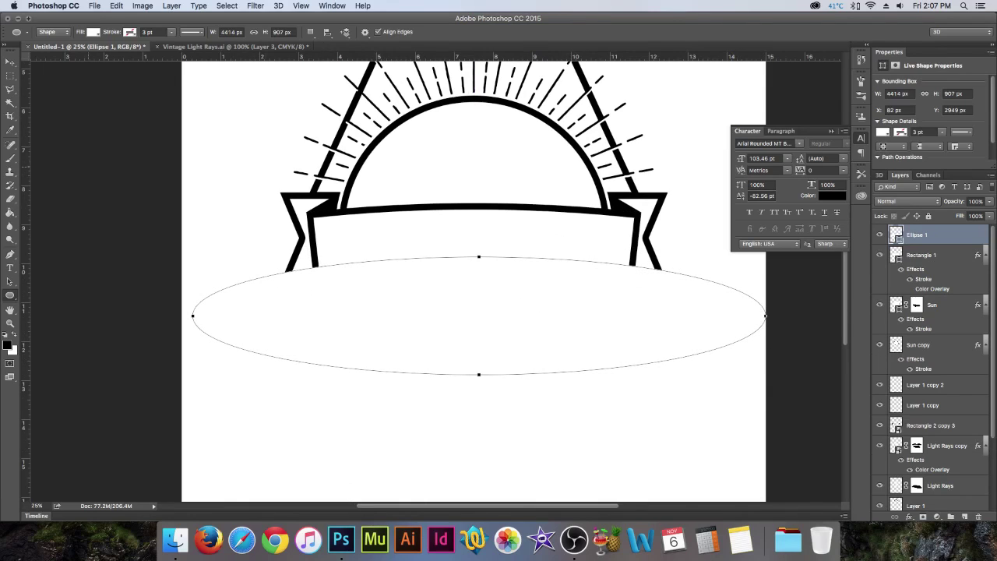
{"action": "key", "text": "v"}
{"action": "left_click_drag", "start_coordinate": [449, 265], "coordinate": [450, 276]}
Enter the text CAMP in capitals along the ellipse's path
{"action": "key", "text": "t"}
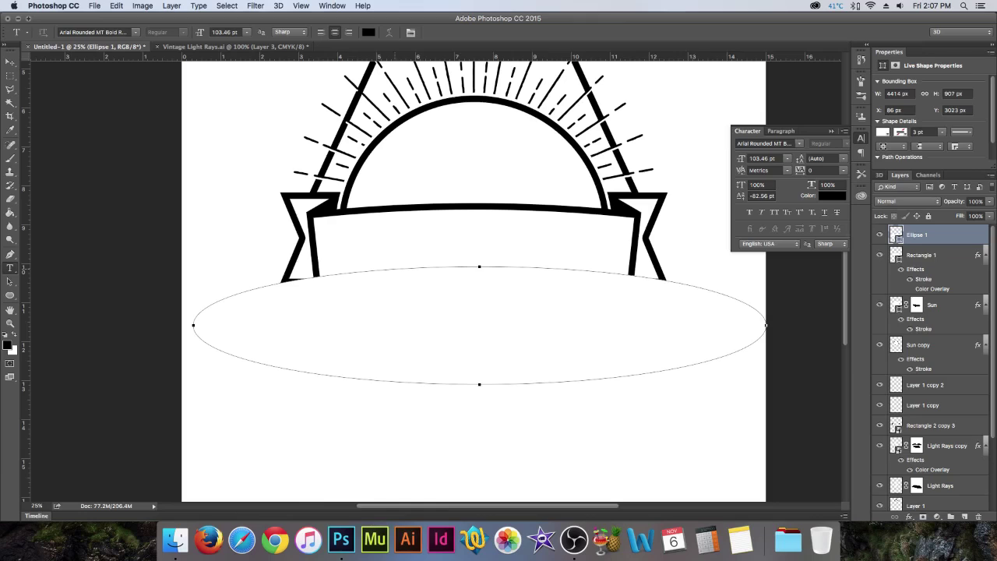
{"action": "left_click", "coordinate": [394, 270]}
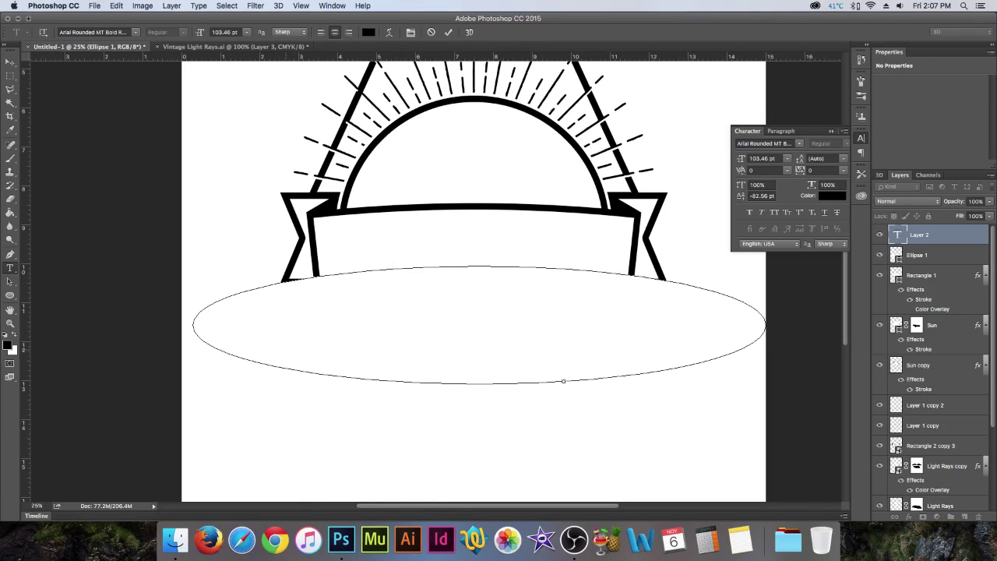
{"action": "type", "text": "mp"}
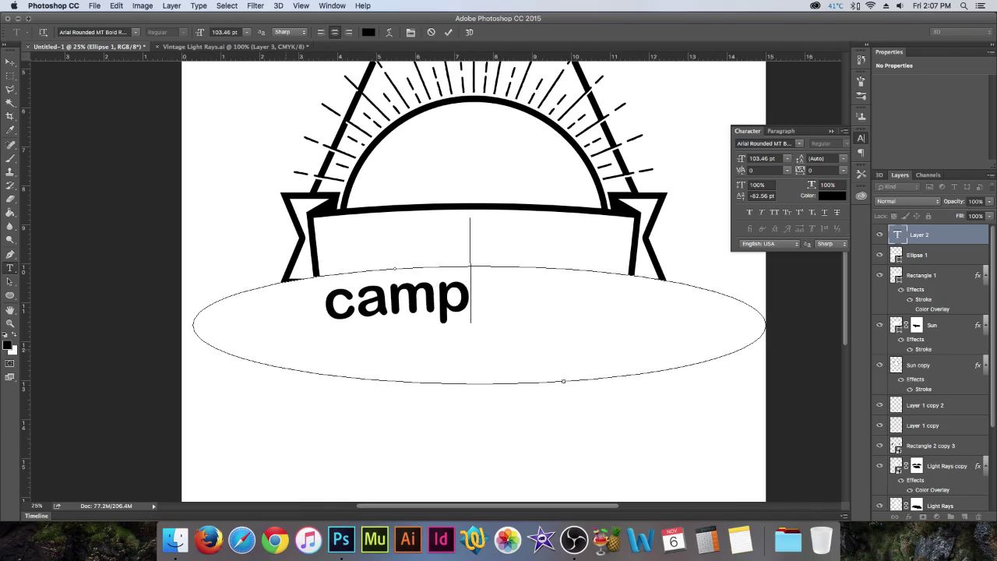
{"action": "key", "text": "BackSpace"}
{"action": "key", "text": "BackSpace"}
{"action": "key", "text": "BackSpace"}
{"action": "key", "text": "BackSpace"}
{"action": "type", "text": "CAMP"}
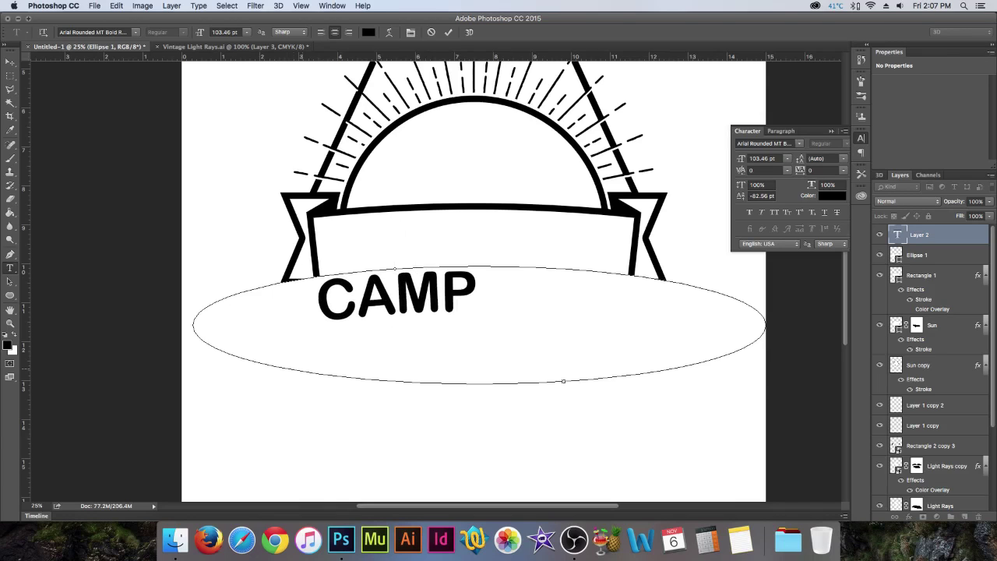
Slide the CAMP text along the path to the ellipse's top centre and hide the Ellipse 1 layer
{"action": "key", "text": "super"}
{"action": "left_click", "coordinate": [10, 282]}
{"action": "left_click_drag", "start_coordinate": [395, 268], "coordinate": [479, 266]}
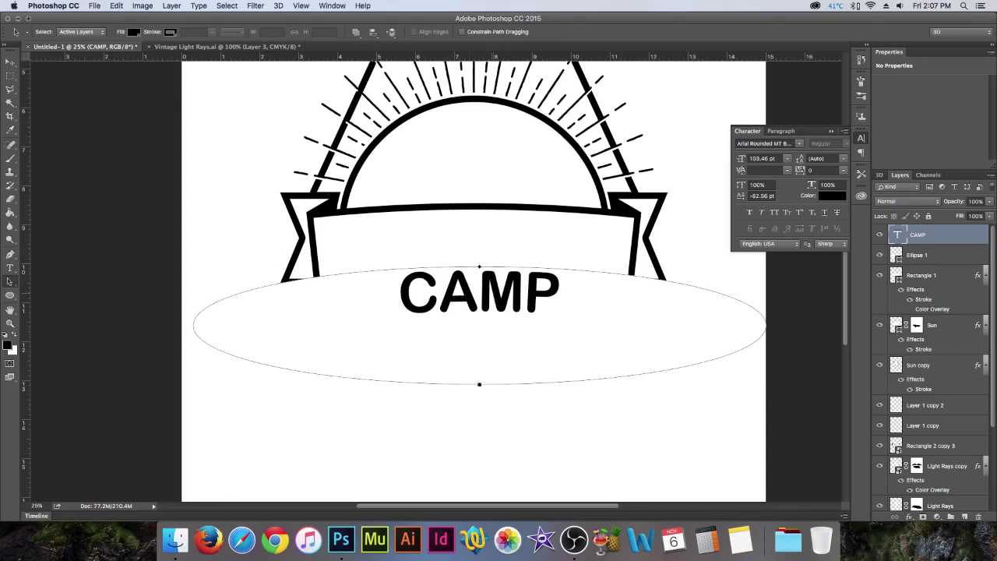
{"action": "left_click", "coordinate": [879, 254]}
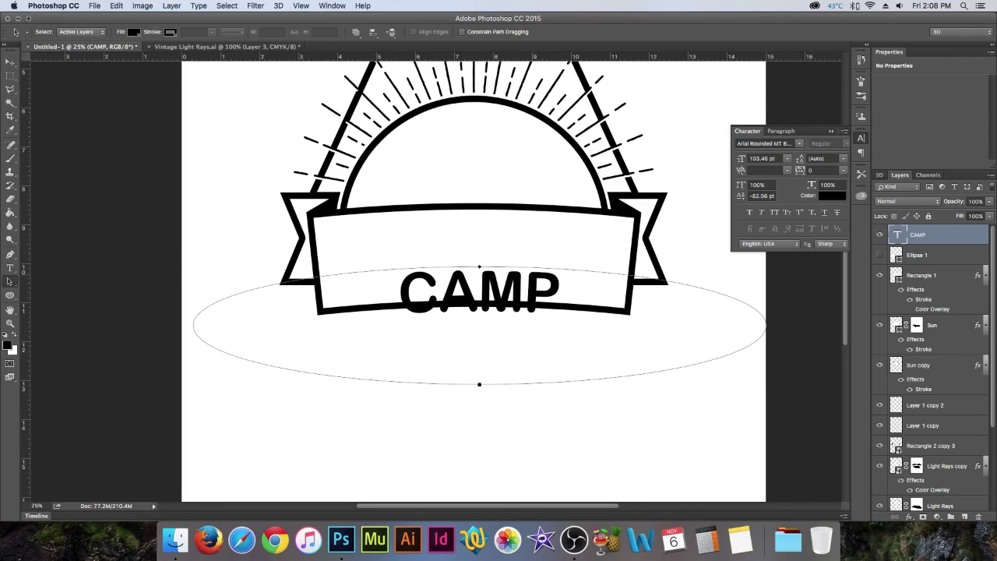
Move the curved CAMP text up inside the ribbon and centre it horizontally on the canvas
{"action": "key", "text": "v"}
{"action": "left_click_drag", "start_coordinate": [479, 267], "coordinate": [421, 247]}
{"action": "key", "text": "super+a"}
{"action": "left_click", "coordinate": [255, 32]}
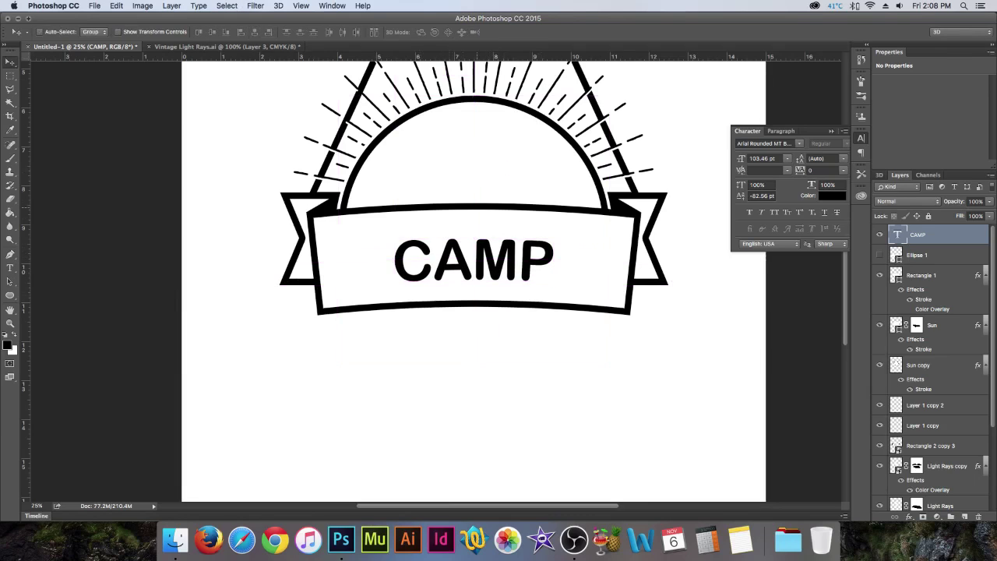
{"action": "key", "text": "super+d"}
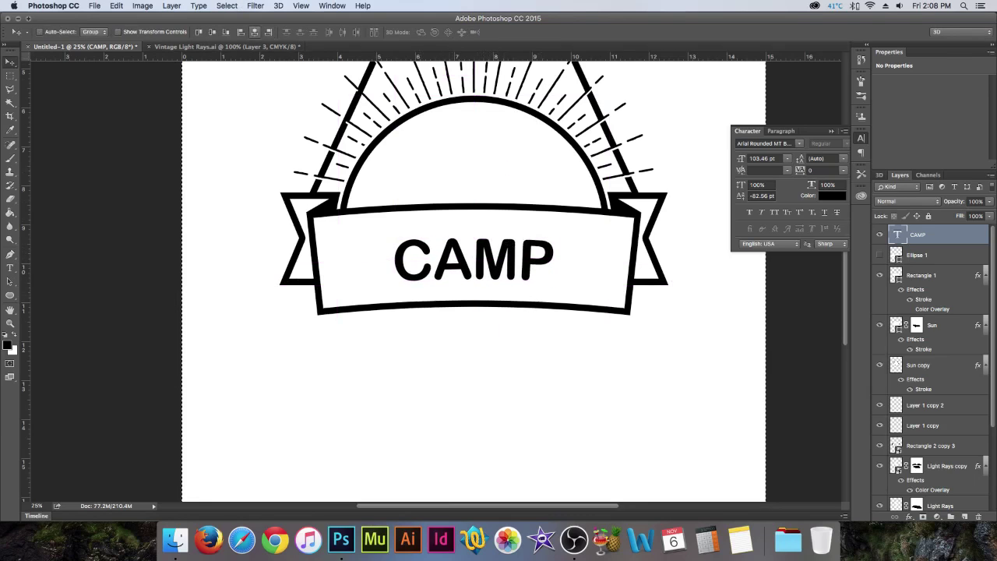
Enlarge the CAMP text to 155.46 pt
{"action": "double_click", "coordinate": [897, 234]}
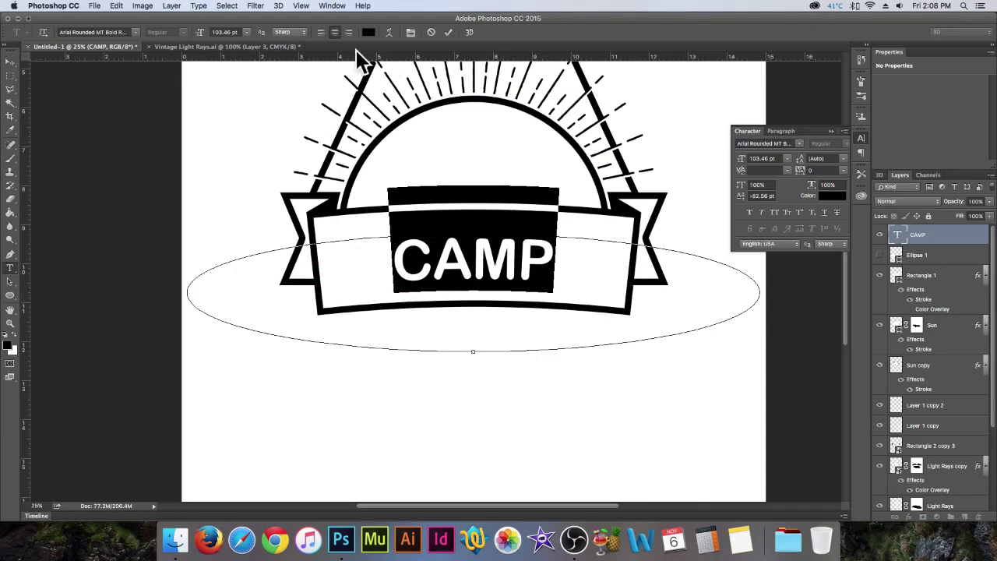
{"action": "left_click", "coordinate": [410, 32]}
{"action": "left_click", "coordinate": [410, 32]}
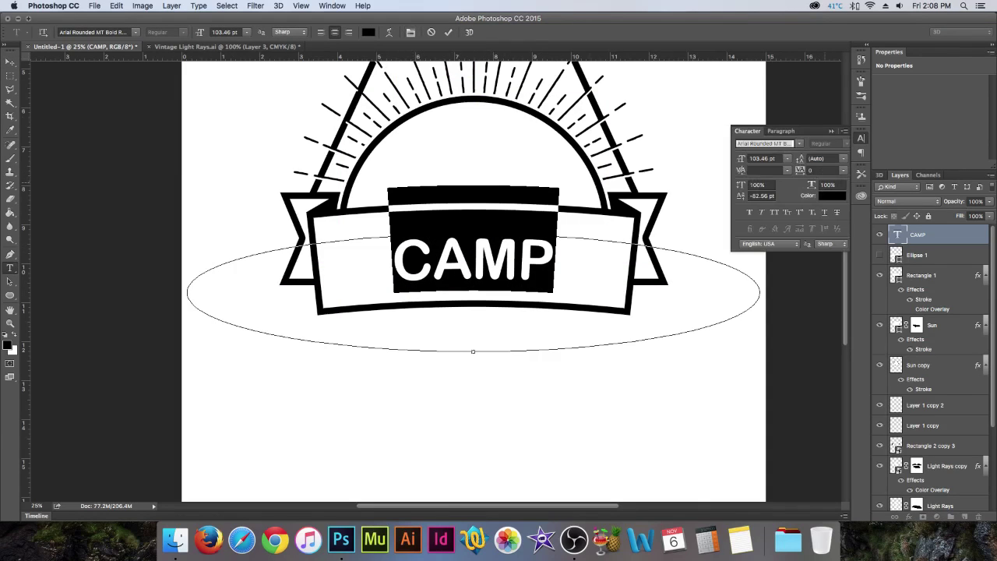
{"action": "left_click_drag", "start_coordinate": [742, 158], "coordinate": [768, 158]}
{"action": "left_click", "coordinate": [471, 253]}
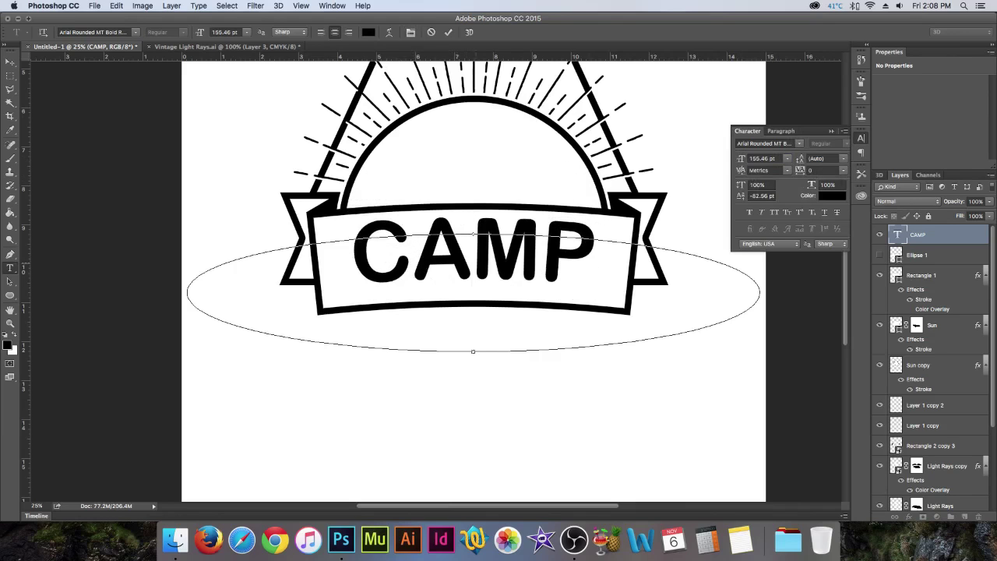
{"action": "left_click", "coordinate": [9, 282]}
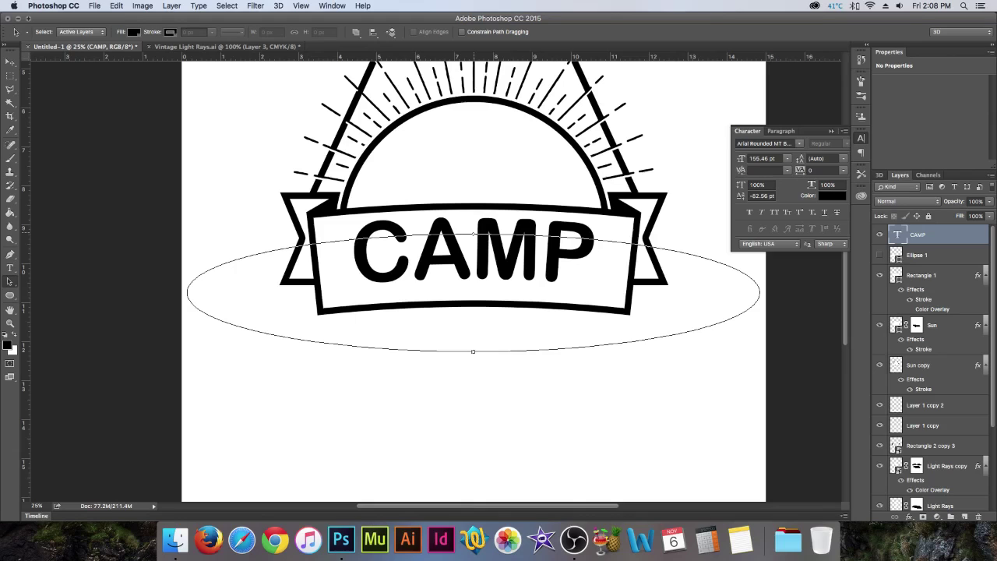
{"action": "left_click", "coordinate": [474, 234]}
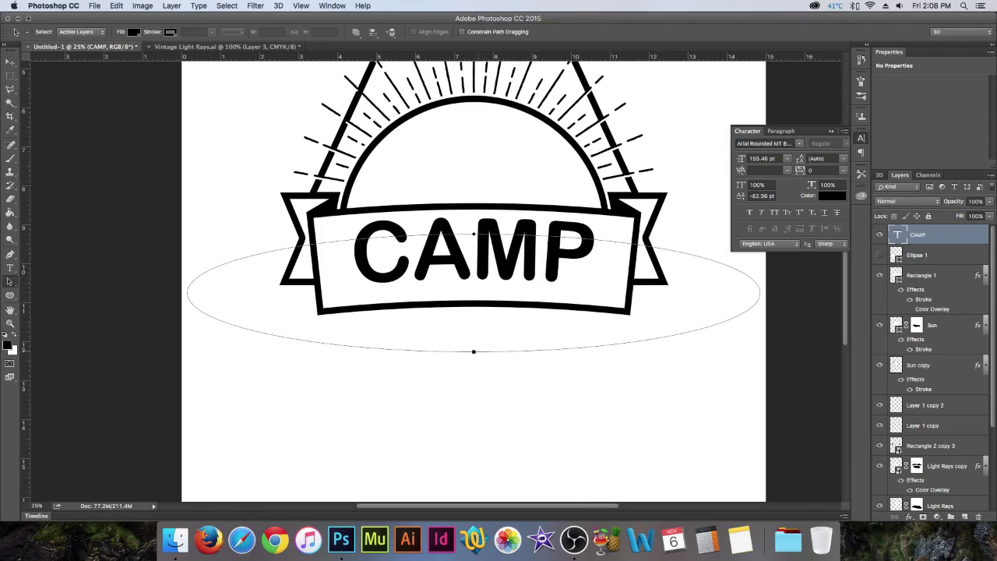
{"action": "left_click_drag", "start_coordinate": [473, 352], "coordinate": [451, 353]}
{"action": "left_click_drag", "start_coordinate": [550, 350], "coordinate": [588, 348]}
{"action": "key", "text": "alt+super+z"}
{"action": "key", "text": "alt+super+z"}
Lower the CAMP text slightly and nudge it until it sits vertically centred within the ribbon
{"action": "left_click", "coordinate": [10, 62]}
{"action": "left_click_drag", "start_coordinate": [513, 170], "coordinate": [513, 179]}
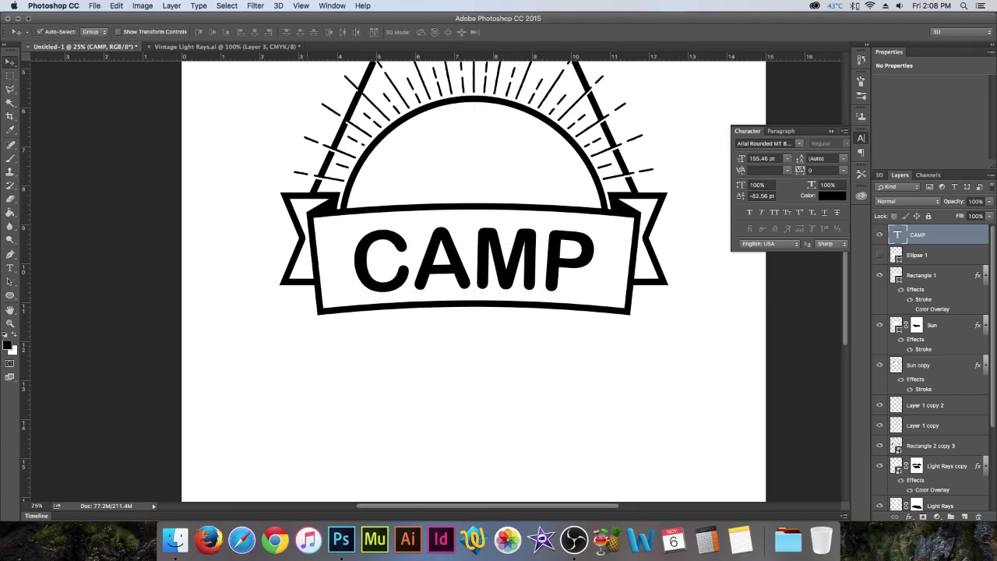
{"action": "key", "text": "Up"}
{"action": "key", "text": "Up"}
{"action": "key", "text": "Up"}
{"action": "key", "text": "Up"}
{"action": "key", "text": "Up"}
{"action": "key", "text": "Up"}
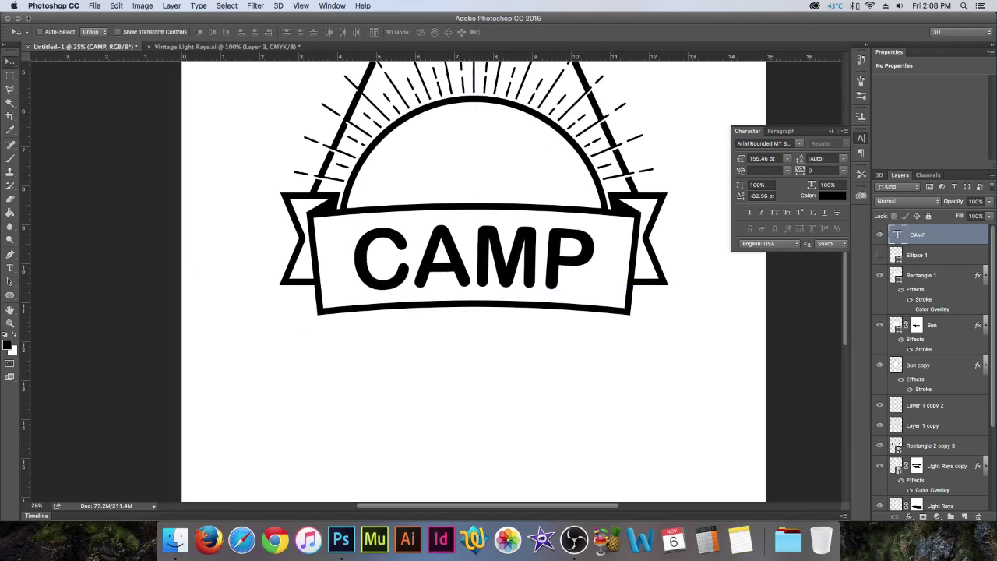
{"action": "key", "text": "Down"}
{"action": "key", "text": "Up"}
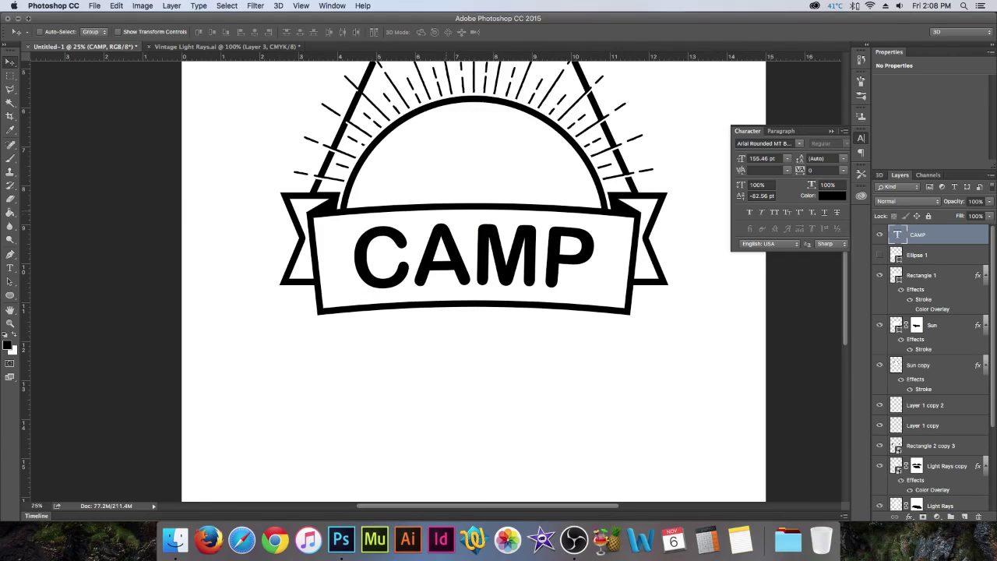
{"action": "key", "text": "Down"}
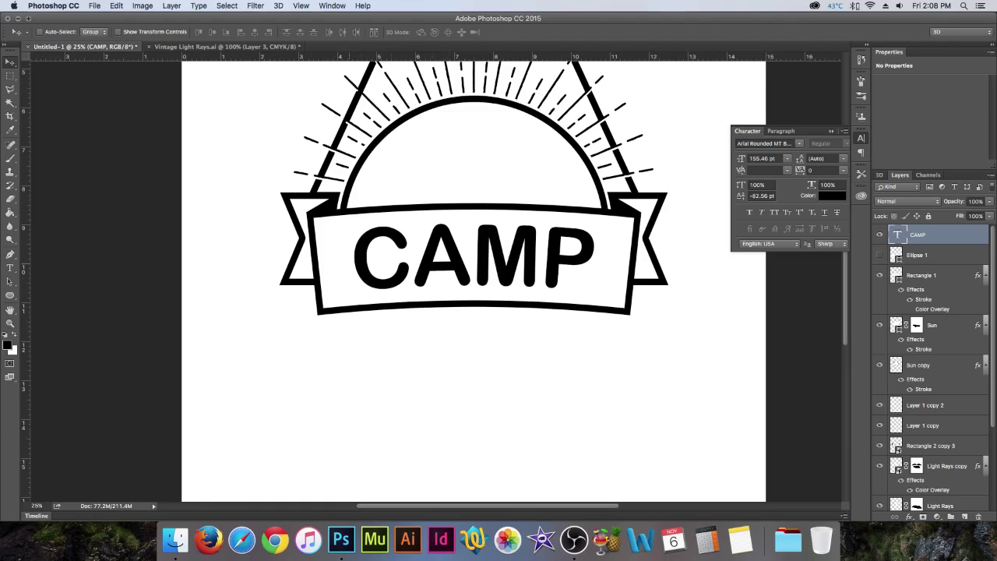
Draw a black circle about 1897 px in diameter just inside the sun's outline, on a new shape layer above Sun copy
{"action": "scroll", "coordinate": [474, 281], "scroll_direction": "up", "scroll_amount": 5}
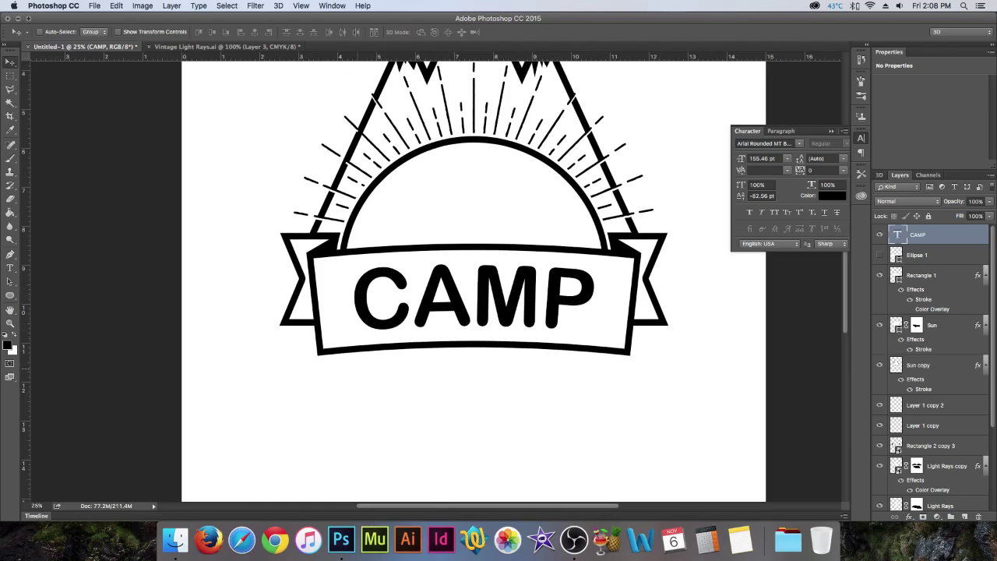
{"action": "key", "text": "z"}
{"action": "key", "text": "super+minus"}
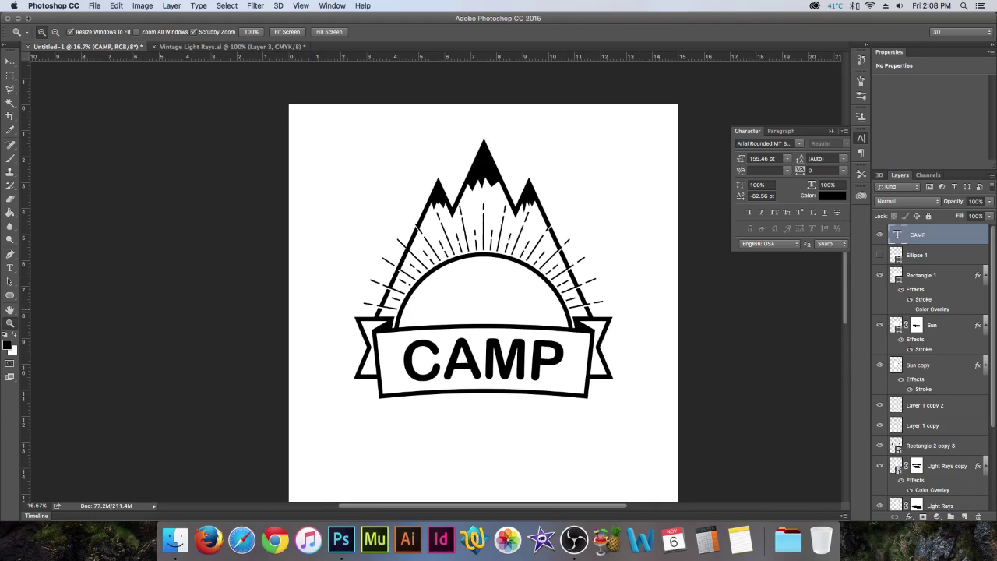
{"action": "key", "text": "super+equal"}
{"action": "scroll", "coordinate": [491, 265], "scroll_direction": "down", "scroll_amount": 3}
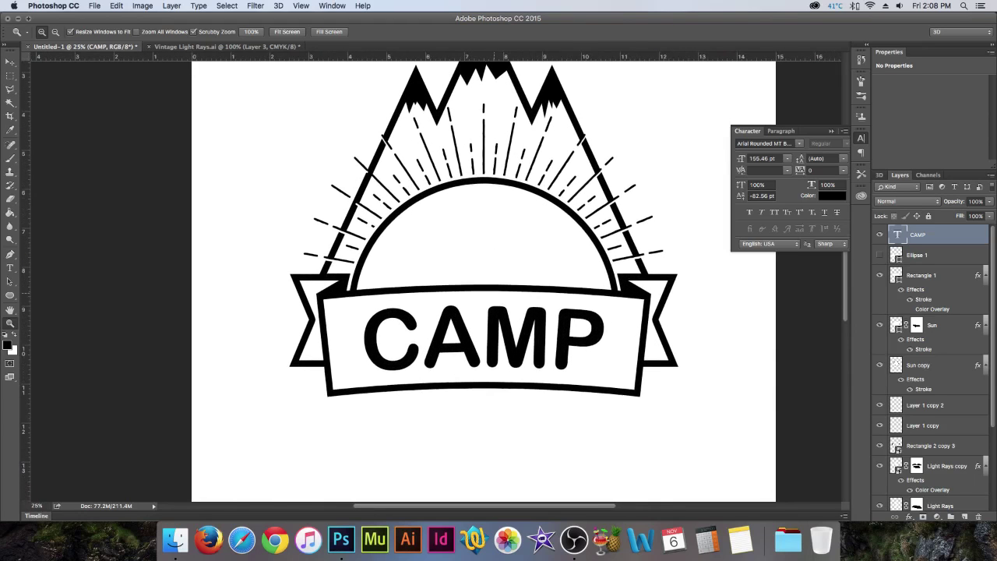
{"action": "key", "text": "v"}
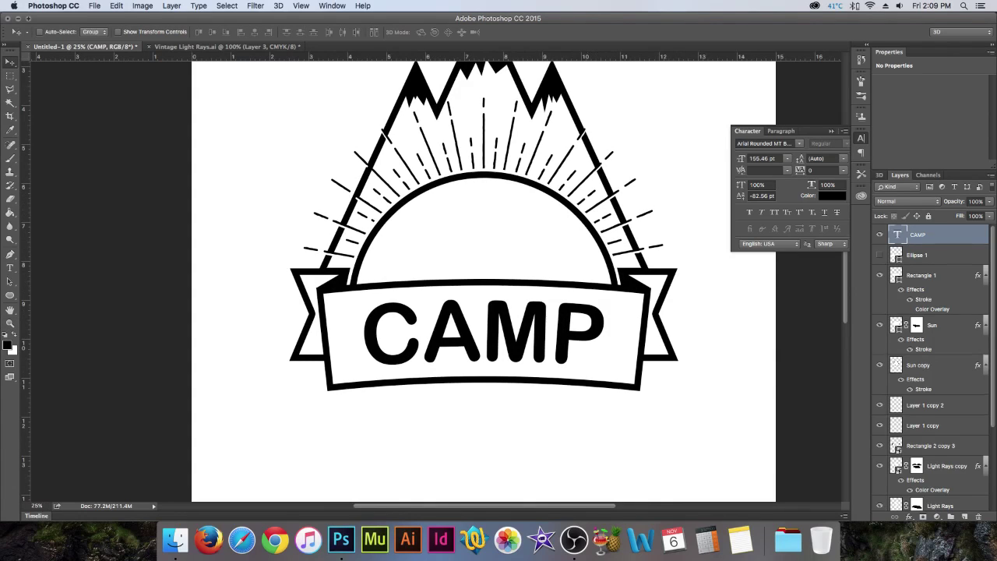
{"action": "scroll", "coordinate": [931, 366], "scroll_direction": "down", "scroll_amount": 5}
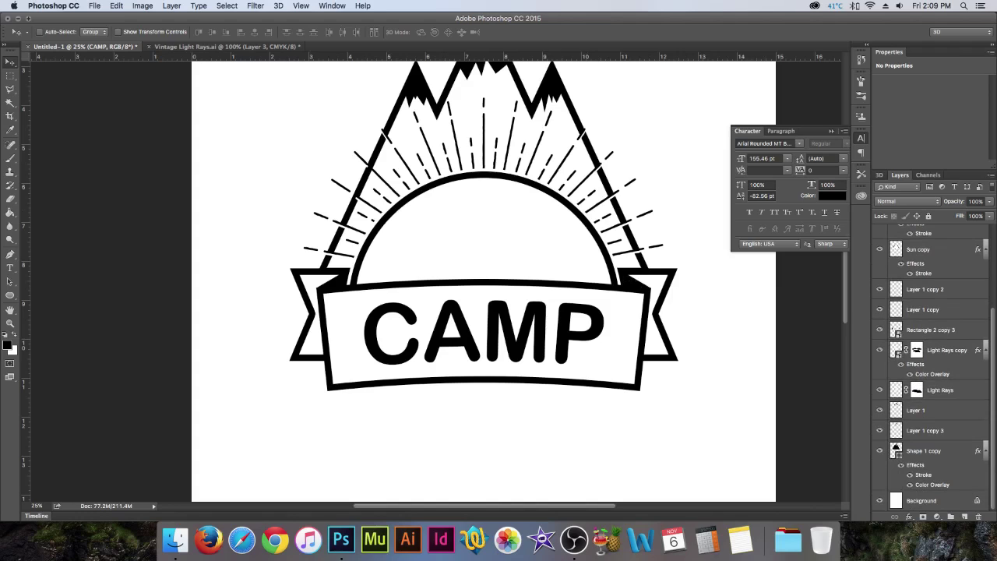
{"action": "left_click", "coordinate": [923, 249]}
{"action": "scroll", "coordinate": [931, 327], "scroll_direction": "up", "scroll_amount": 3}
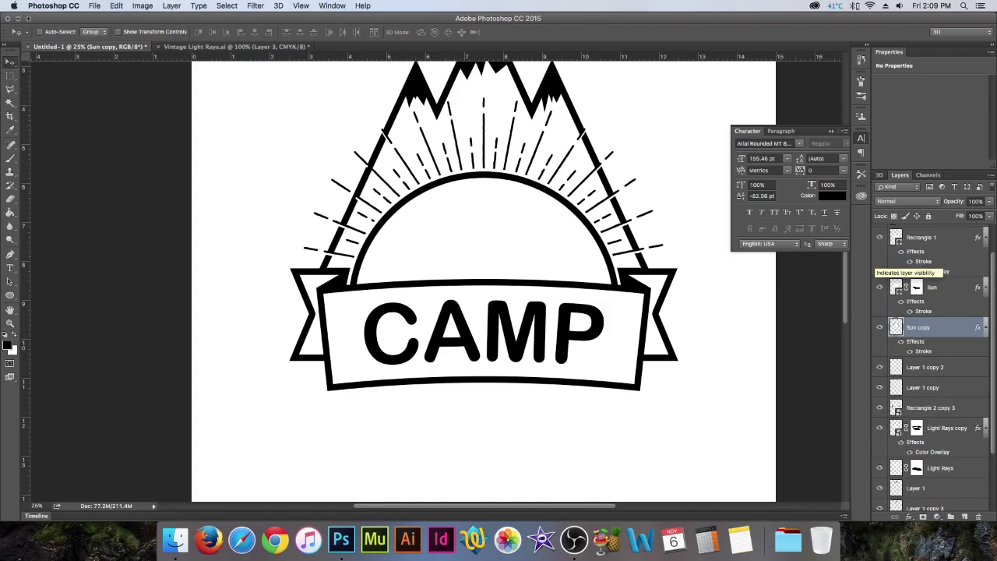
{"action": "left_click", "coordinate": [11, 295]}
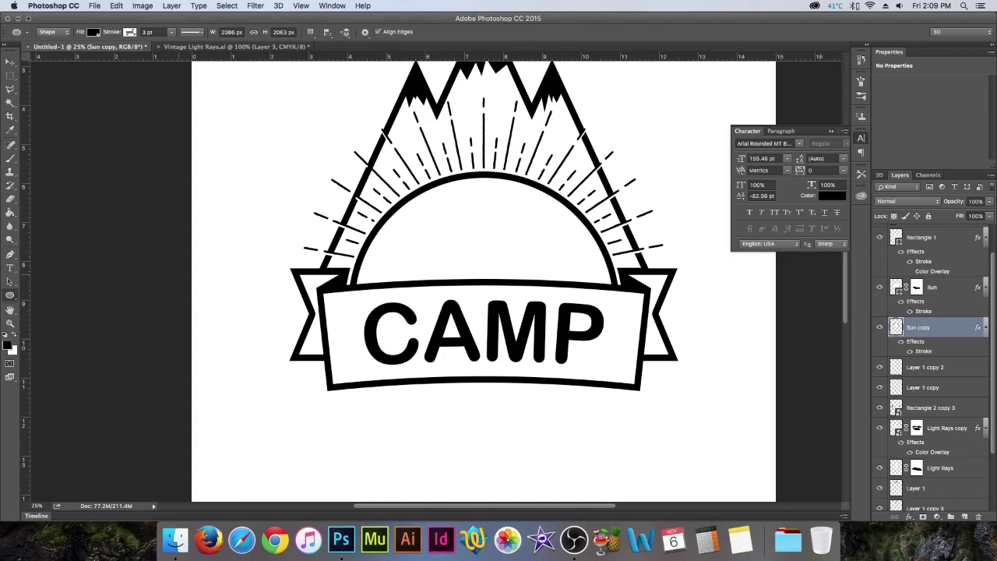
{"action": "left_click_drag", "start_coordinate": [483, 292], "coordinate": [652, 396]}
{"action": "key", "text": "v"}
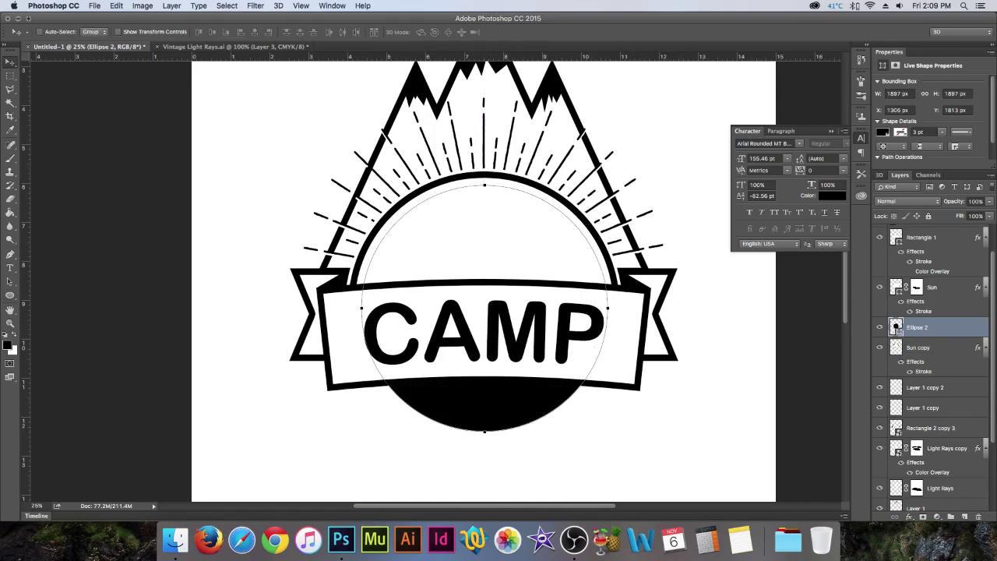
Rasterize Ellipse 2 above the Sun layer and make an inverted white copy of it shifted slightly to the left
{"action": "left_click_drag", "start_coordinate": [896, 287], "coordinate": [895, 287]}
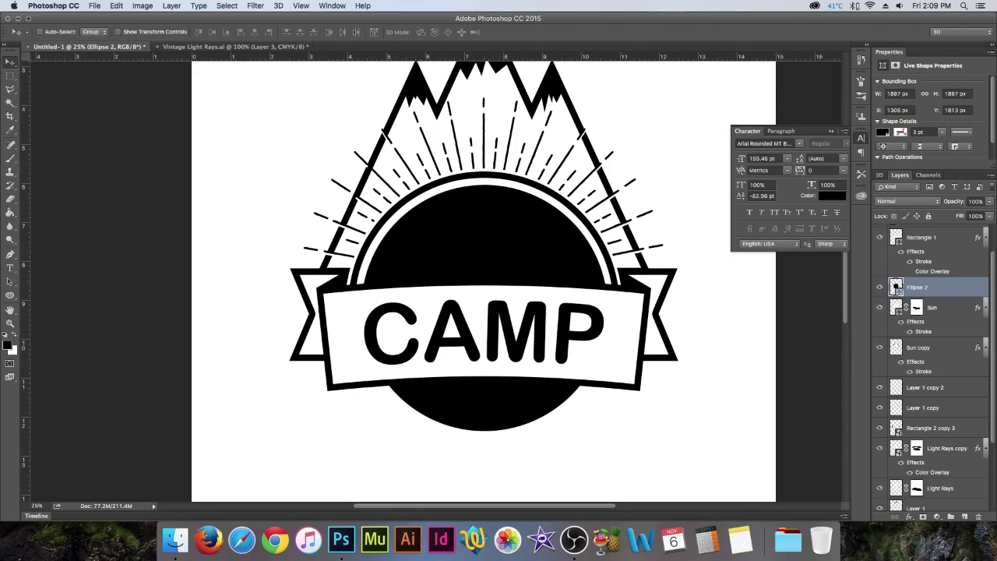
{"action": "right_click", "coordinate": [896, 287]}
{"action": "left_click", "coordinate": [849, 219]}
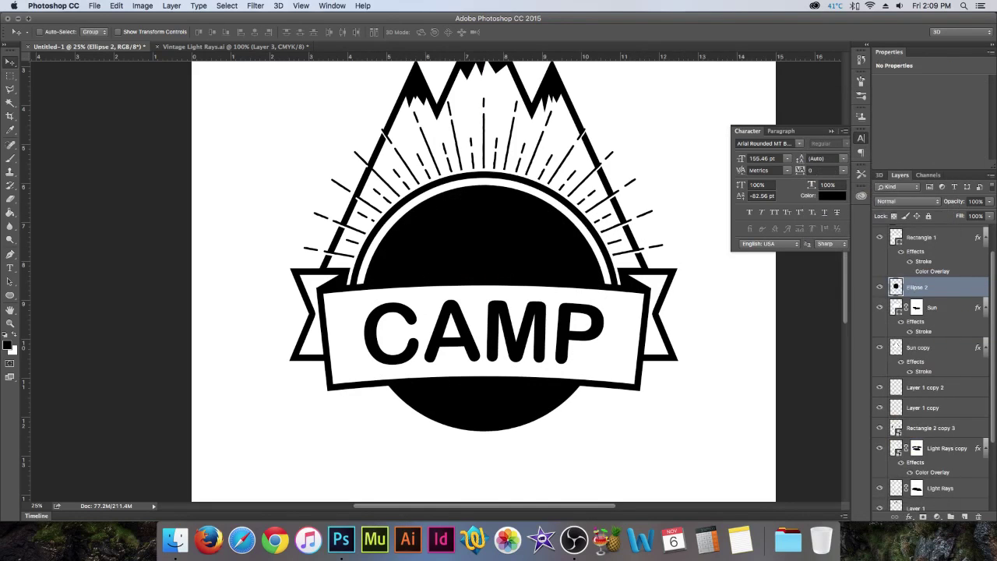
{"action": "mouse_move", "coordinate": [486, 233]}
{"action": "left_mouse_down"}
{"action": "mouse_move", "coordinate": [484, 248]}
{"action": "mouse_move", "coordinate": [486, 238]}
{"action": "left_mouse_up"}
{"action": "key", "text": "super+i"}
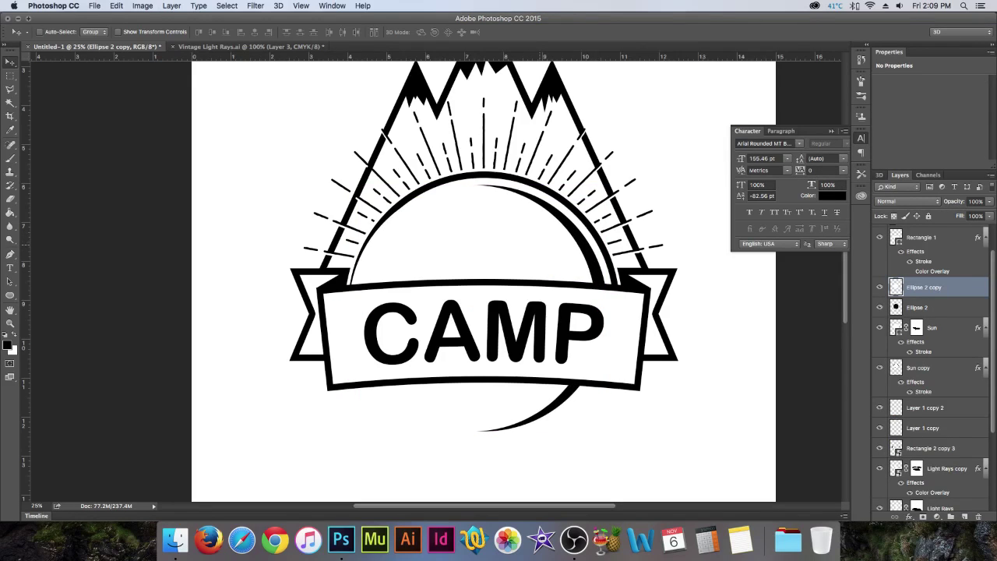
Load the outline of Ellipse 2 copy as a selection, hide that layer and make Ellipse 2 active
{"action": "left_click", "coordinate": [895, 288], "text": "super"}
{"action": "left_click", "coordinate": [880, 288]}
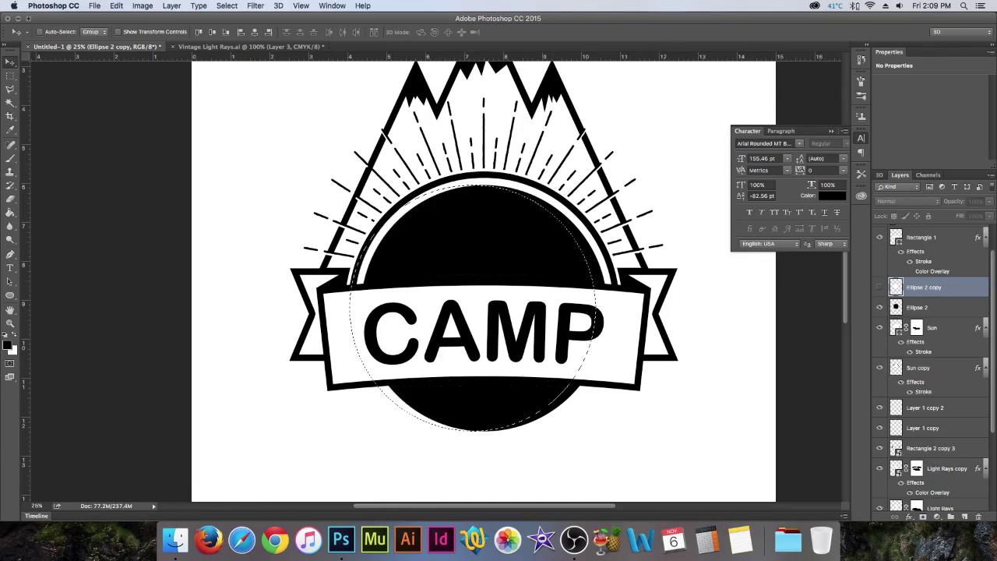
{"action": "left_click", "coordinate": [918, 308]}
{"action": "key", "text": "Delete"}
{"action": "key", "text": "super+d"}
{"action": "key", "text": "super+z"}
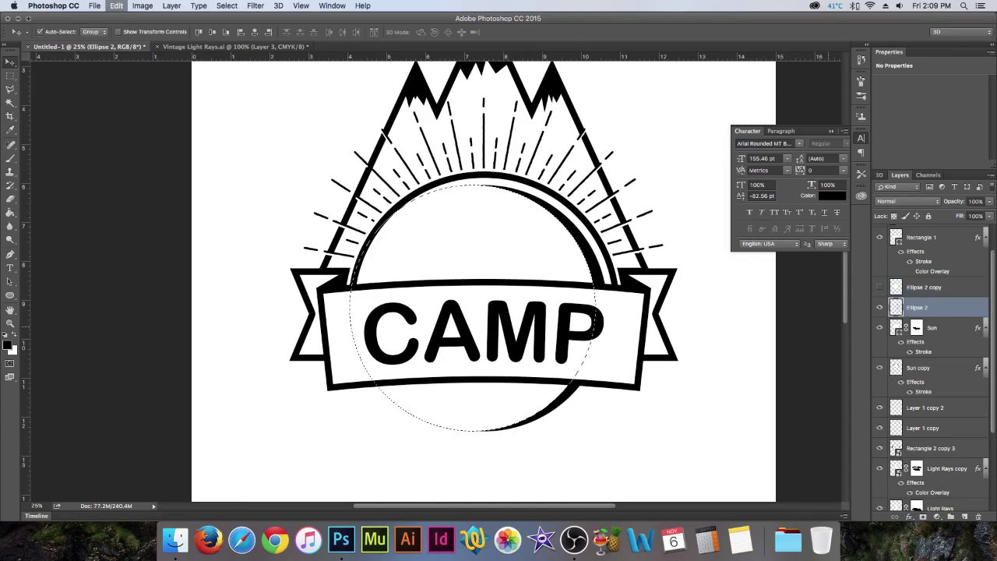
{"action": "key", "text": "super+alt+z"}
Add a layer mask from the selection to Ellipse 2 and invert it to leave only the crescent shadow, comparing the sun with and without it
{"action": "left_click", "coordinate": [922, 516]}
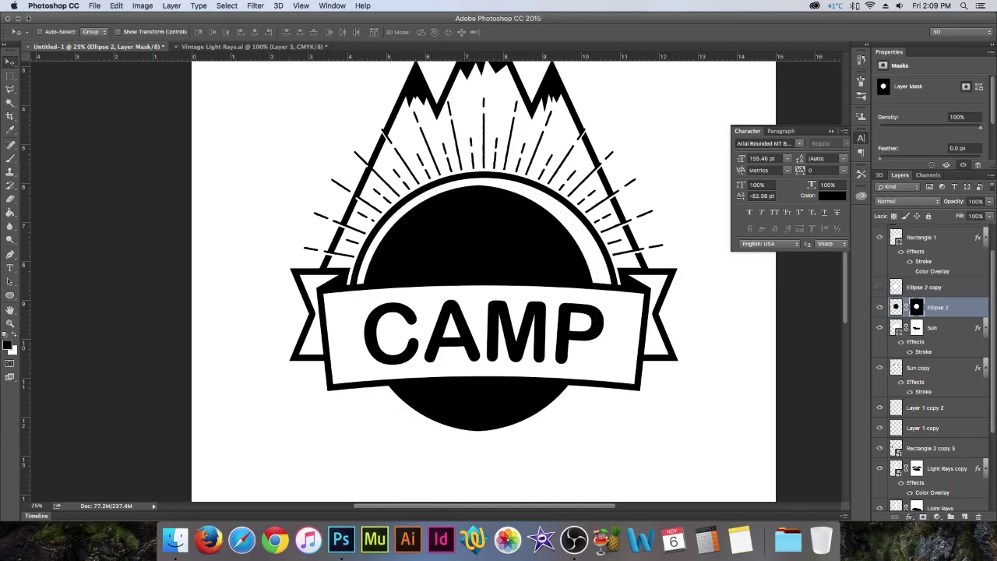
{"action": "key", "text": "super+i"}
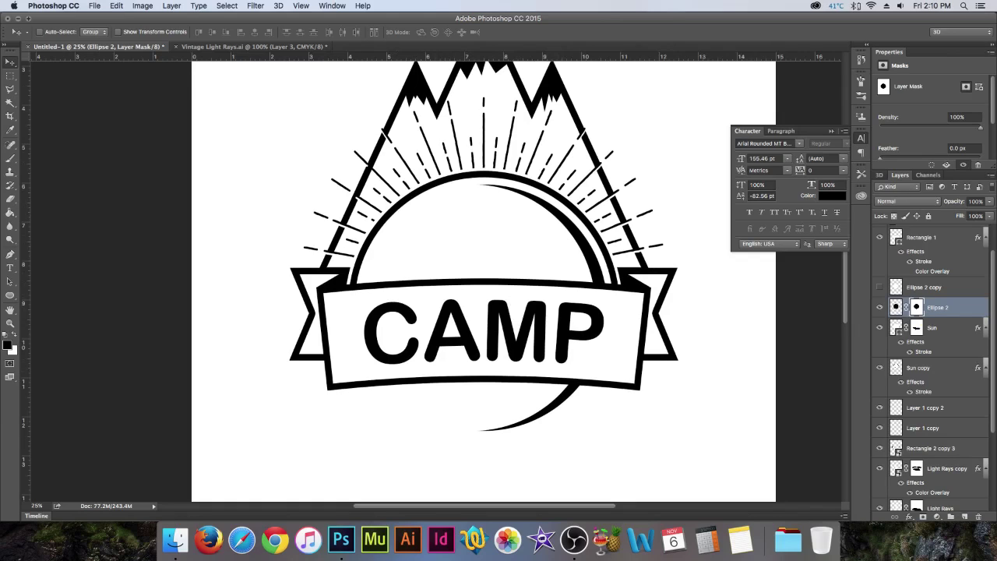
{"action": "left_click", "coordinate": [879, 307]}
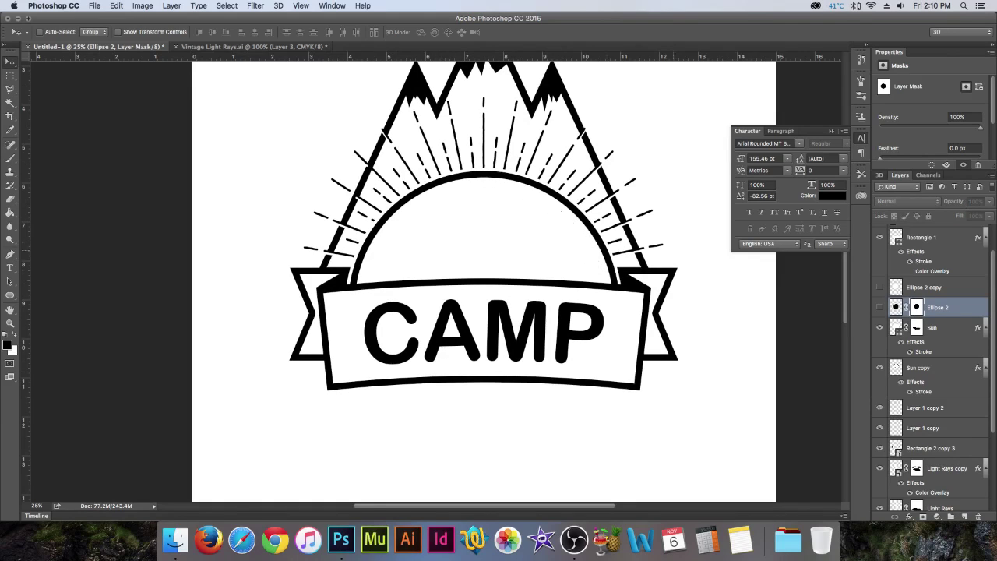
{"action": "left_click", "coordinate": [880, 307]}
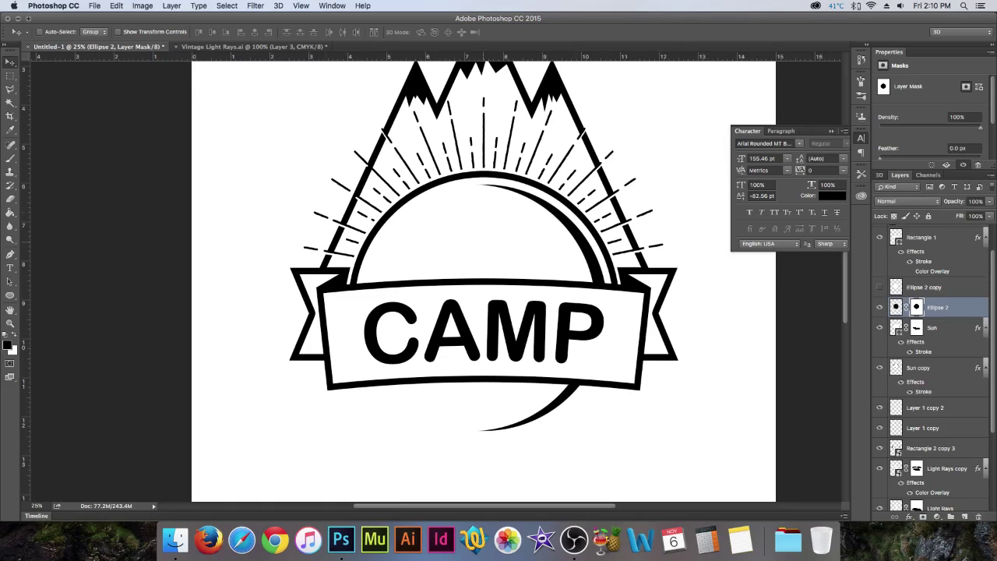
Brush the Ellipse 2 mask below the ribbon, first black over the crescent's tail, finally white to reveal the circle's whole black lower segment
{"action": "left_click", "coordinate": [11, 158]}
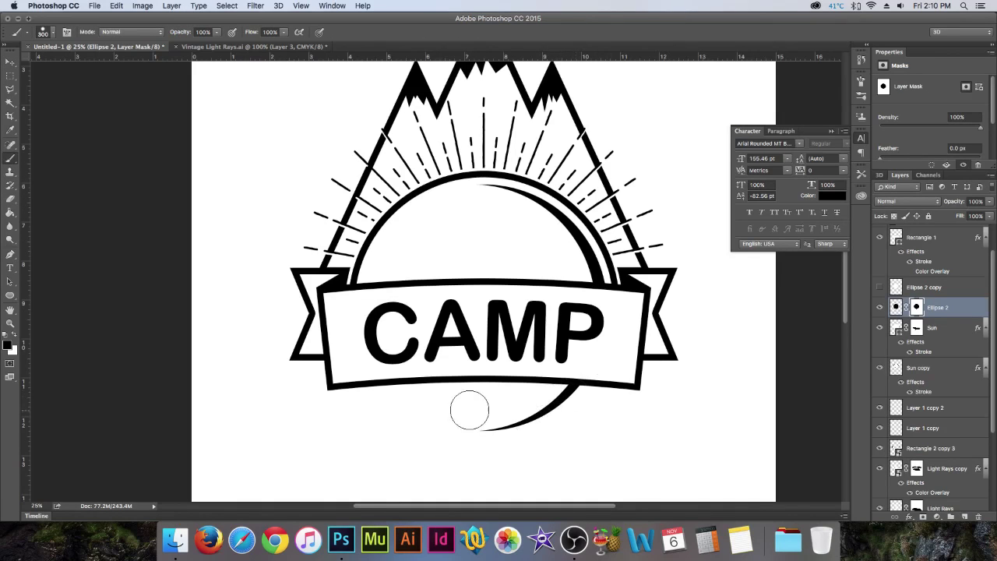
{"action": "left_click_drag", "start_coordinate": [577, 383], "coordinate": [507, 423]}
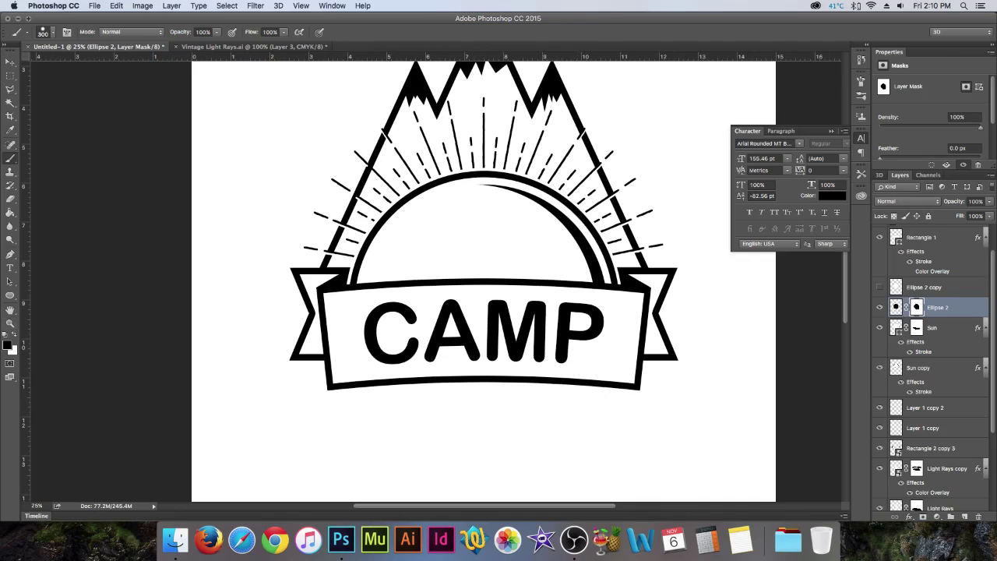
{"action": "key", "text": "x"}
{"action": "mouse_move", "coordinate": [464, 393]}
{"action": "left_mouse_down"}
{"action": "mouse_move", "coordinate": [492, 414]}
{"action": "mouse_move", "coordinate": [370, 403]}
{"action": "left_mouse_up"}
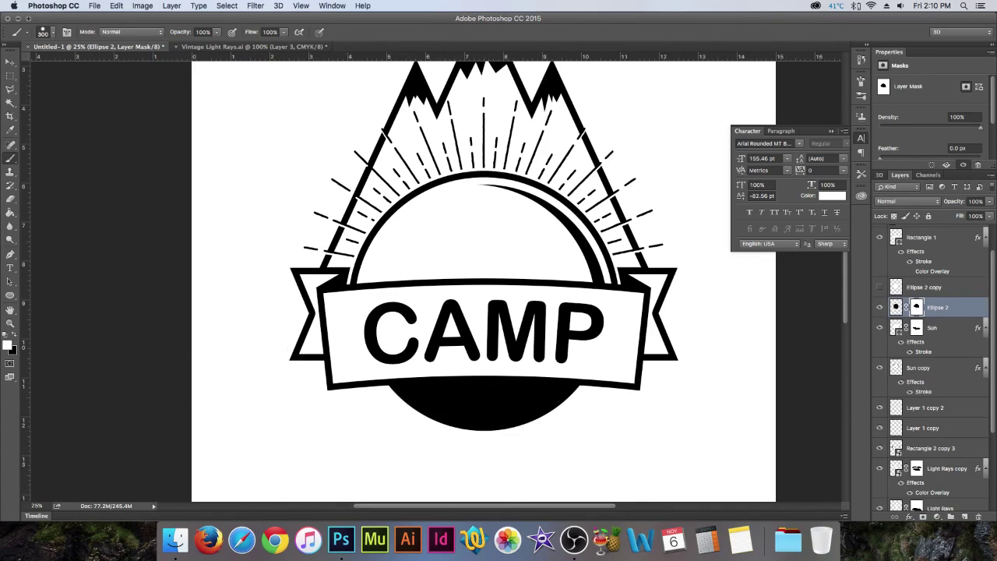
{"action": "key", "text": "x"}
Add a text line on the white area below the ribbon's left end, trying the wordings Sum and 1991
{"action": "scroll", "coordinate": [689, 449], "scroll_direction": "down", "scroll_amount": 2}
{"action": "scroll", "coordinate": [692, 449], "scroll_direction": "up", "scroll_amount": 3}
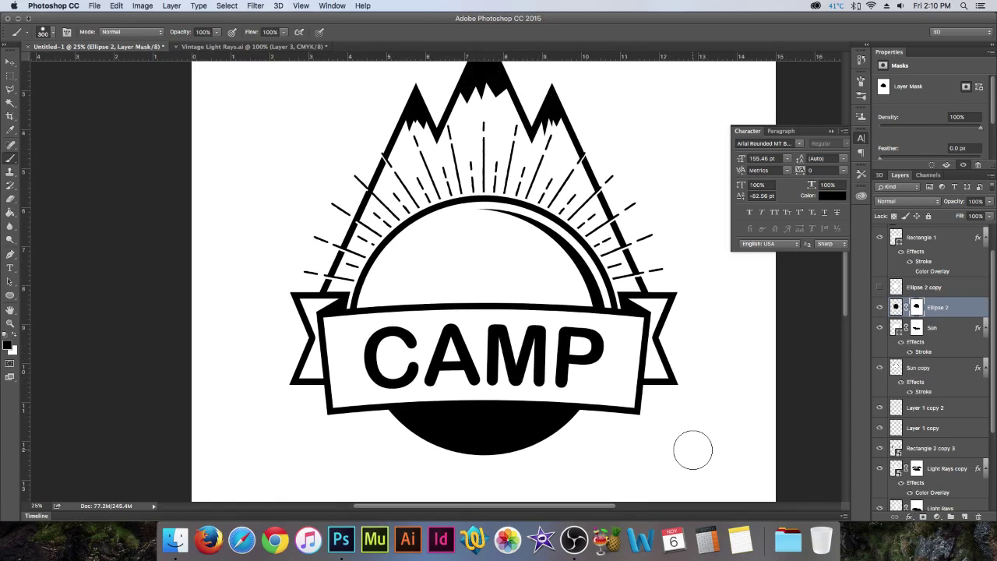
{"action": "scroll", "coordinate": [694, 450], "scroll_direction": "down", "scroll_amount": 2}
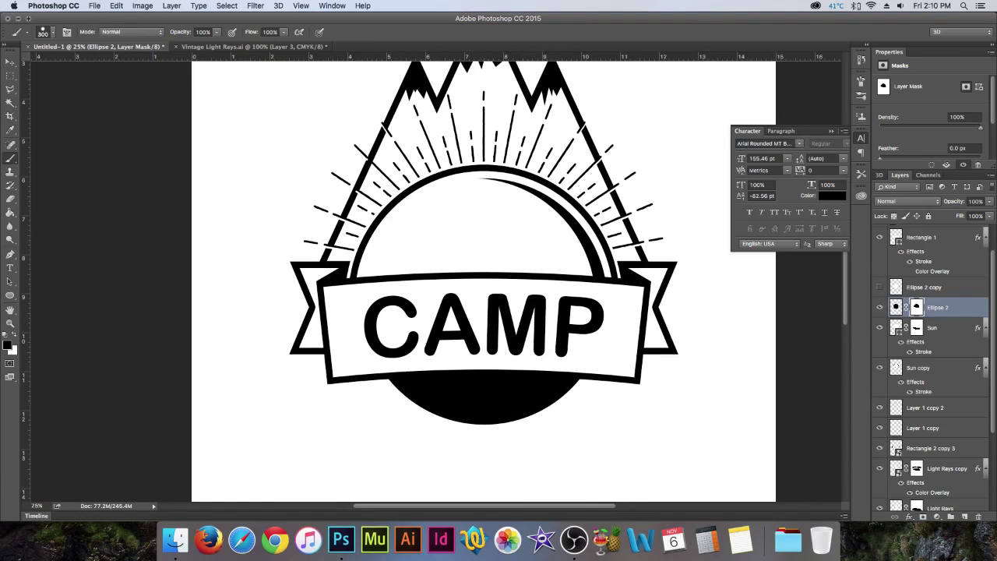
{"action": "left_click", "coordinate": [11, 62]}
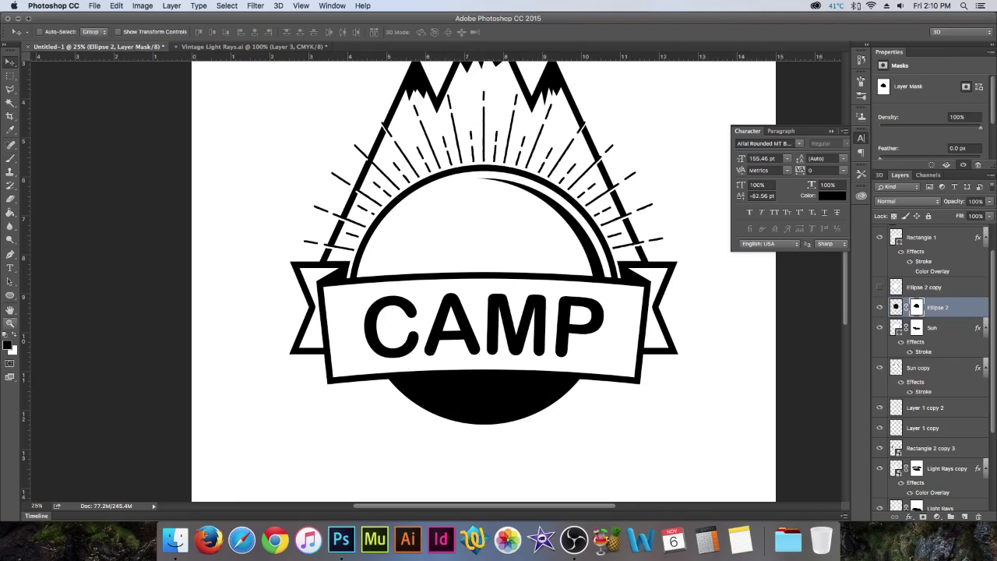
{"action": "left_click", "coordinate": [10, 267]}
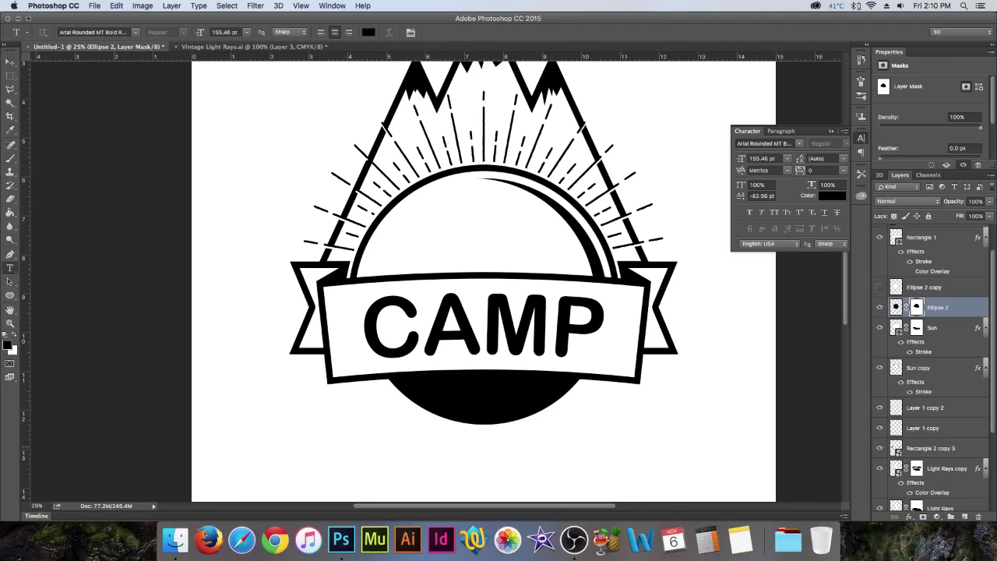
{"action": "left_click", "coordinate": [310, 442]}
{"action": "type", "text": "C"}
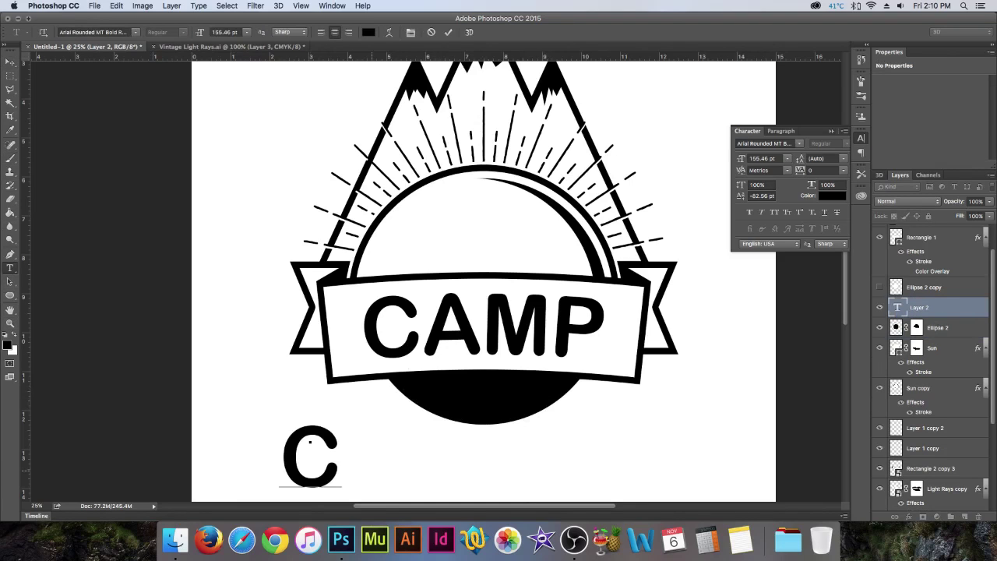
{"action": "key", "text": "BackSpace"}
{"action": "type", "text": "C"}
{"action": "key", "text": "BackSpace"}
{"action": "type", "text": "Sum"}
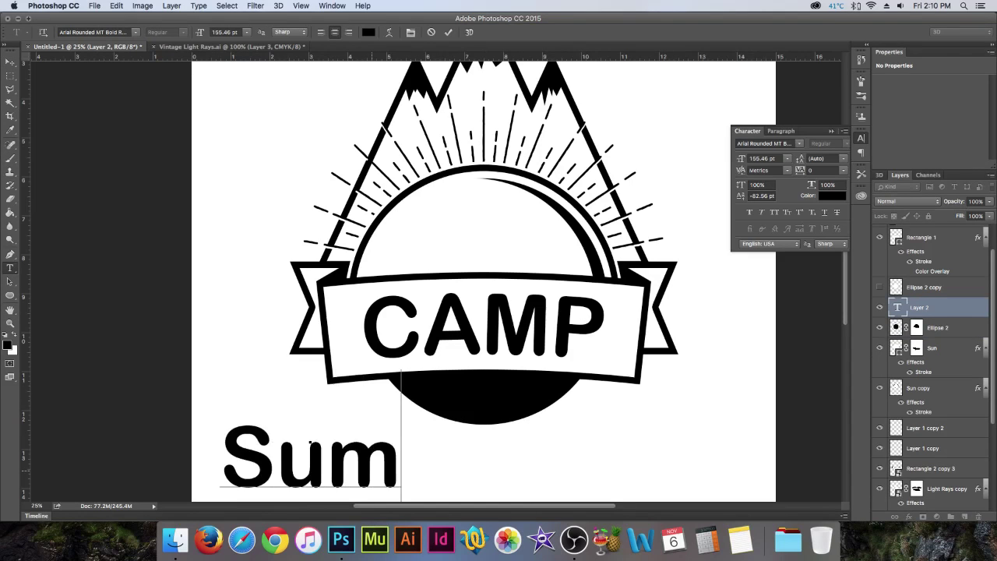
{"action": "key", "text": "BackSpace"}
{"action": "key", "text": "BackSpace"}
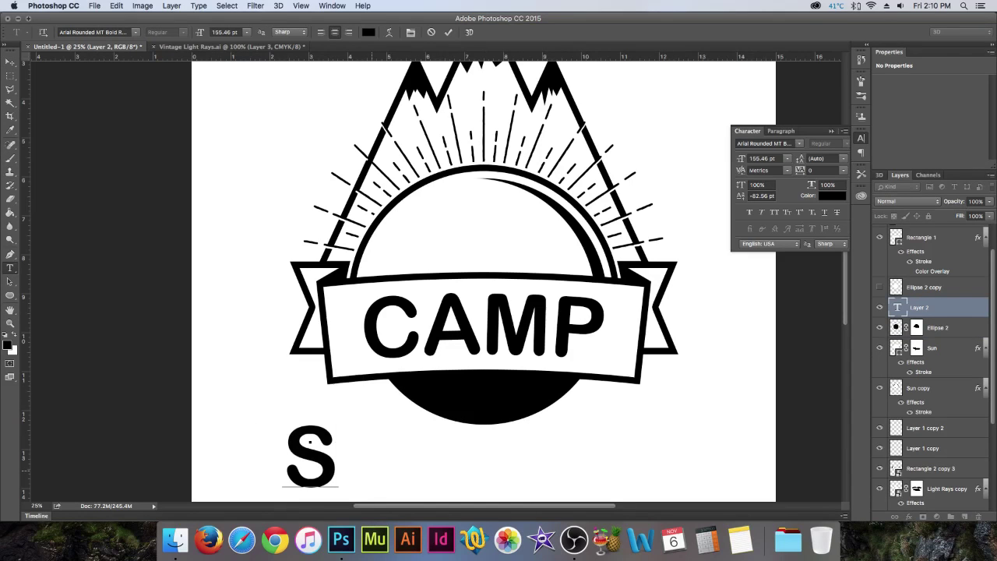
{"action": "key", "text": "BackSpace"}
{"action": "type", "text": "1991"}
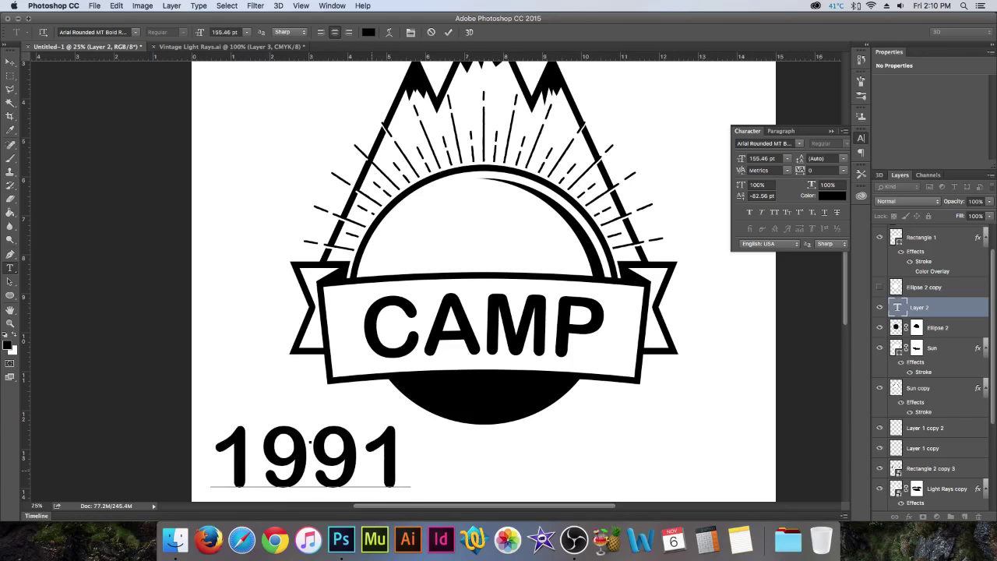
Replace the text with Arrowhead and set it to 64.46 pt in the Dollie Script Personal Use font
{"action": "key", "text": "ctrl+a"}
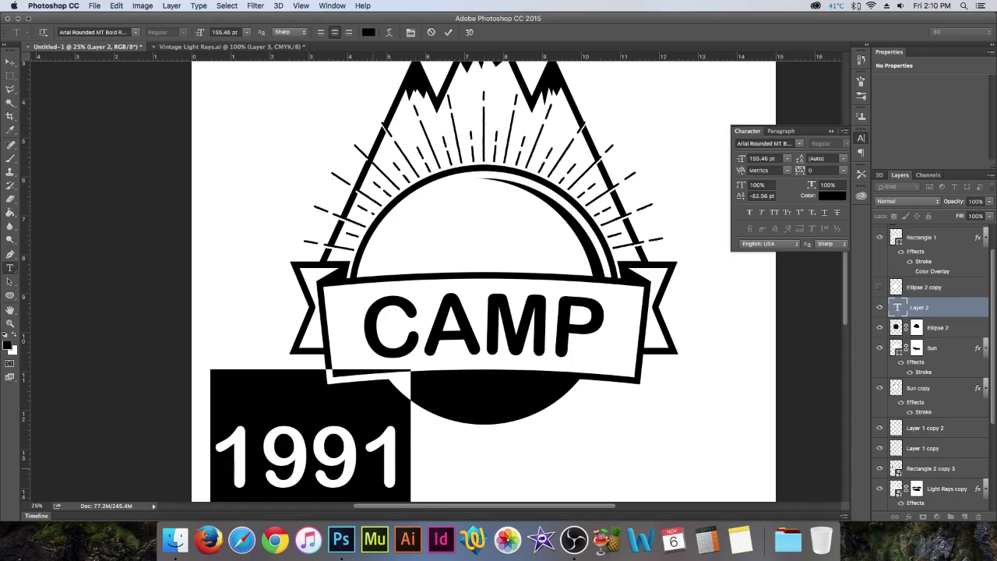
{"action": "type", "text": "Arrowhead"}
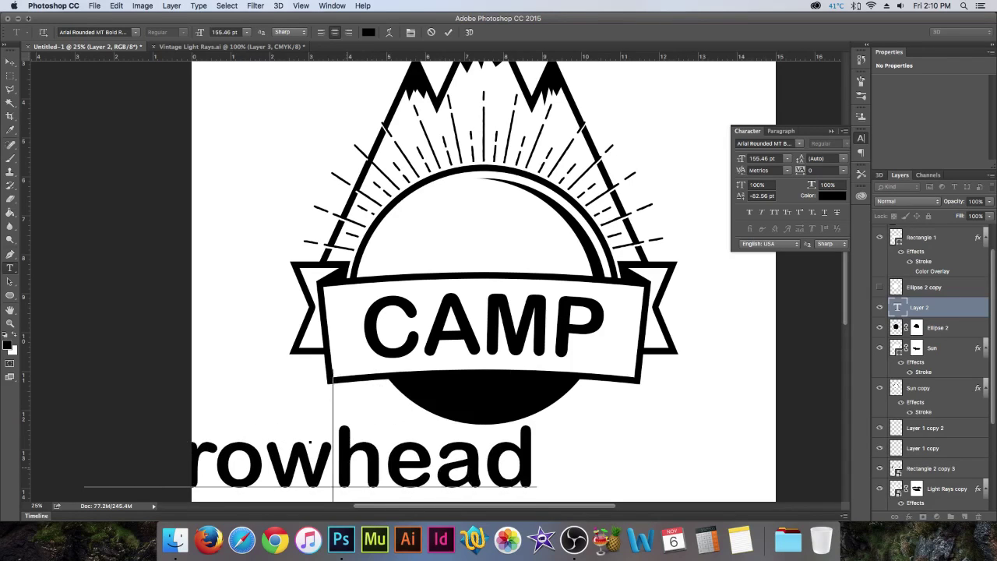
{"action": "key", "text": "ctrl+a"}
{"action": "left_click_drag", "start_coordinate": [200, 32], "coordinate": [152, 32]}
{"action": "left_click", "coordinate": [101, 31]}
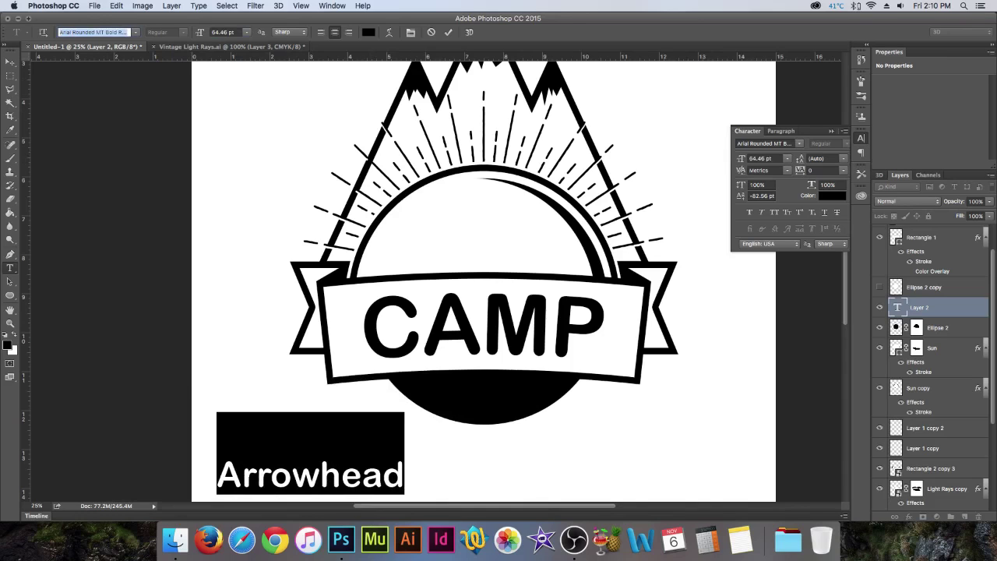
{"action": "type", "text": "do"}
{"action": "key", "text": "Down"}
{"action": "key", "text": "Down"}
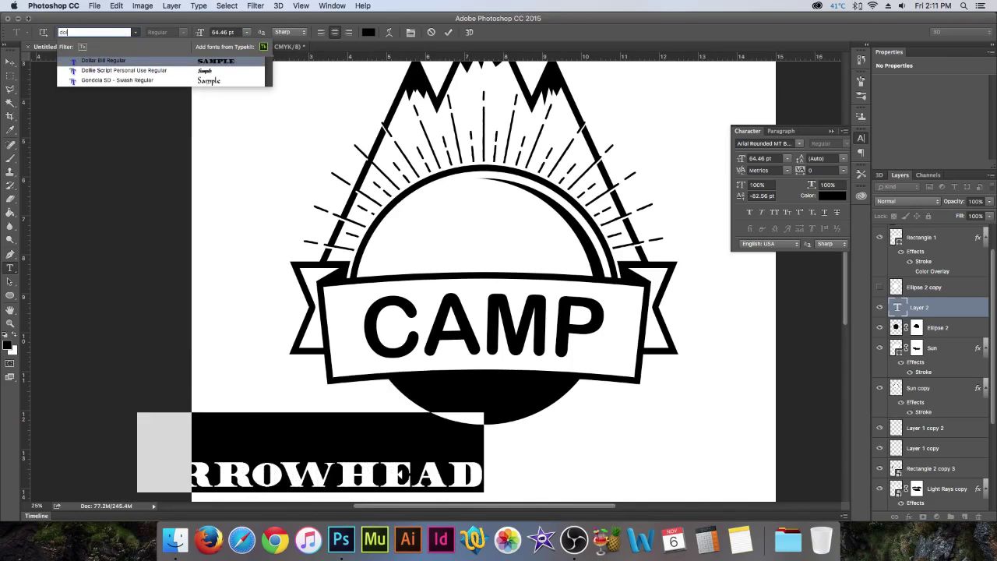
{"action": "key", "text": "Return"}
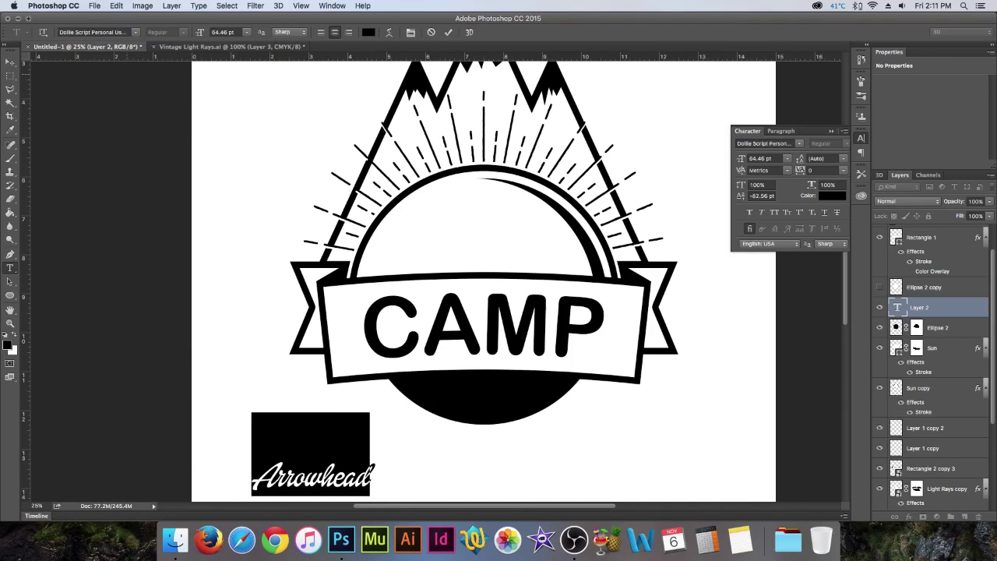
Colour the Arrowhead text white and move it onto the black segment below the ribbon
{"action": "left_click", "coordinate": [352, 459]}
{"action": "left_click", "coordinate": [10, 62]}
{"action": "left_click_drag", "start_coordinate": [384, 437], "coordinate": [412, 368]}
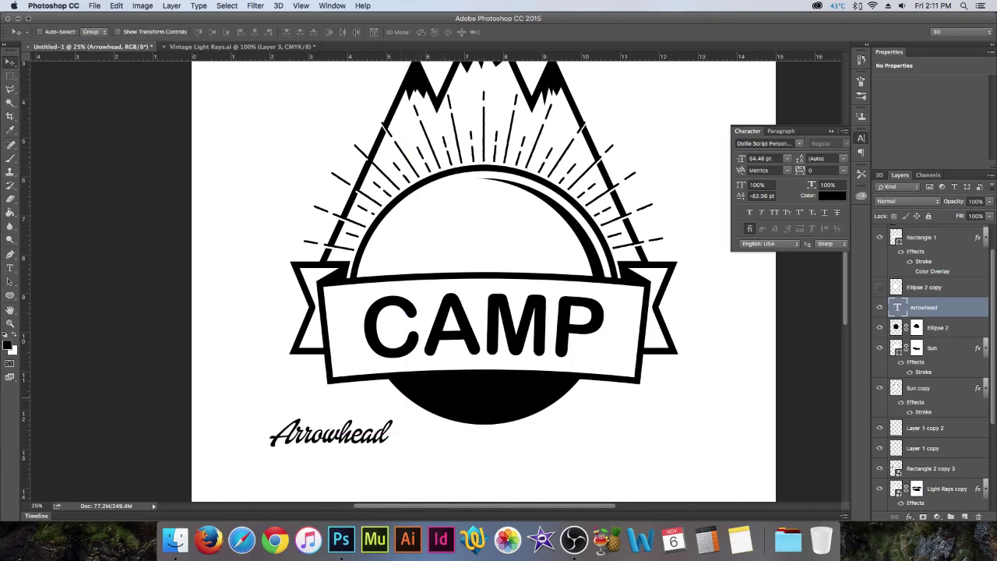
{"action": "double_click", "coordinate": [897, 307]}
{"action": "left_click", "coordinate": [14, 334]}
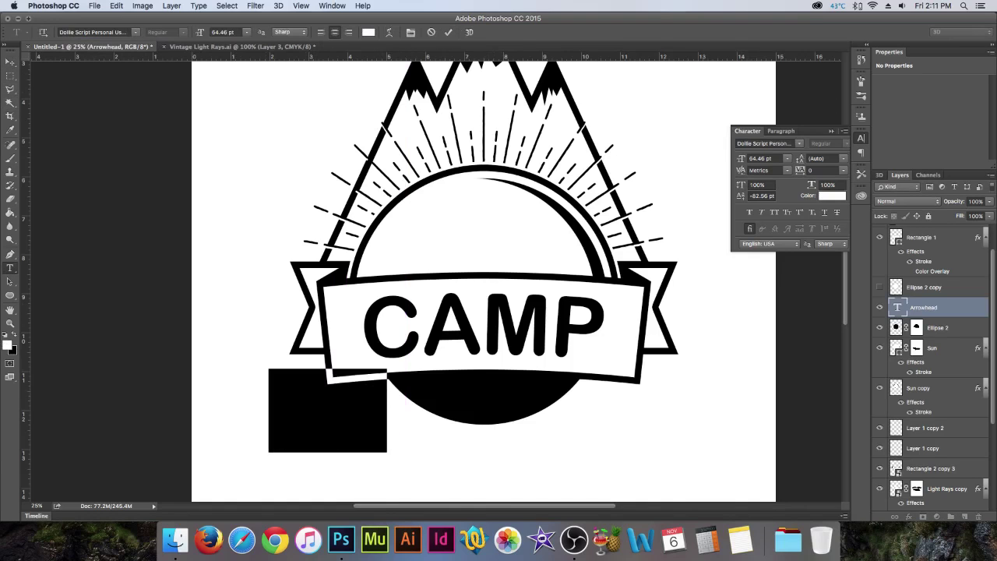
{"action": "left_click", "coordinate": [10, 61]}
{"action": "left_click_drag", "start_coordinate": [354, 367], "coordinate": [514, 297]}
Scale the Arrowhead text down to about 46.6 pt, centre it horizontally on the canvas and nudge it slightly upward
{"action": "left_click", "coordinate": [227, 6]}
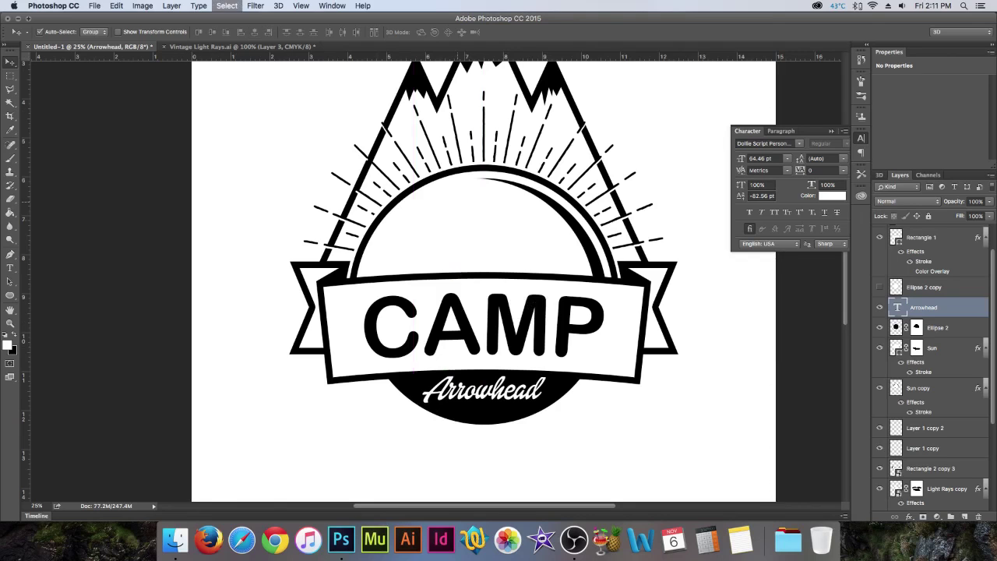
{"action": "key", "text": "ctrl+t"}
{"action": "left_click_drag", "start_coordinate": [546, 369], "coordinate": [529, 375]}
{"action": "left_click", "coordinate": [10, 61]}
{"action": "left_click", "coordinate": [586, 184]}
{"action": "left_click_drag", "start_coordinate": [491, 251], "coordinate": [491, 258]}
{"action": "key", "text": "super+a"}
{"action": "left_click", "coordinate": [255, 32]}
{"action": "key", "text": "super+d"}
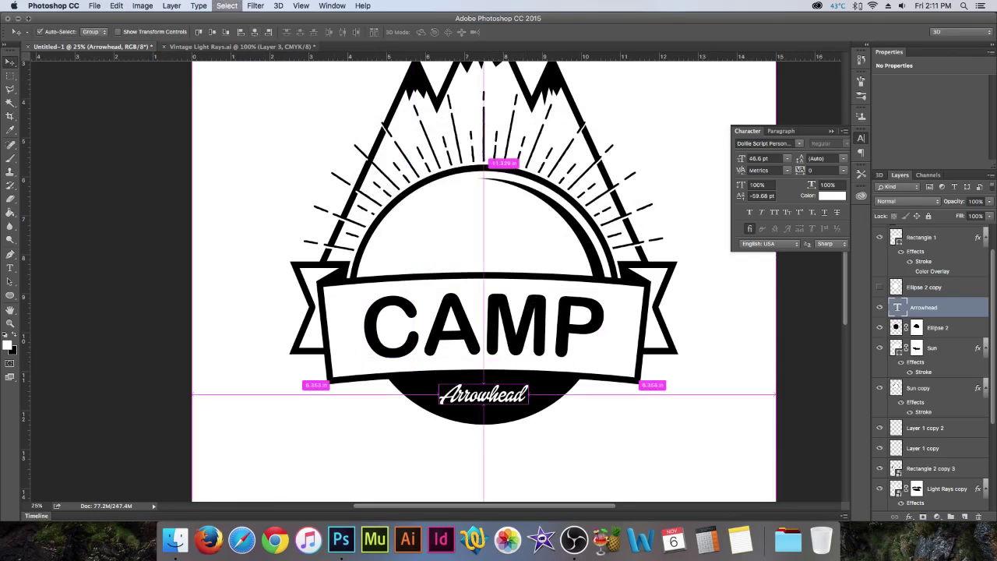
{"action": "key", "text": "Up"}
{"action": "key", "text": "Up"}
{"action": "key", "text": "Up"}
{"action": "key", "text": "Up"}
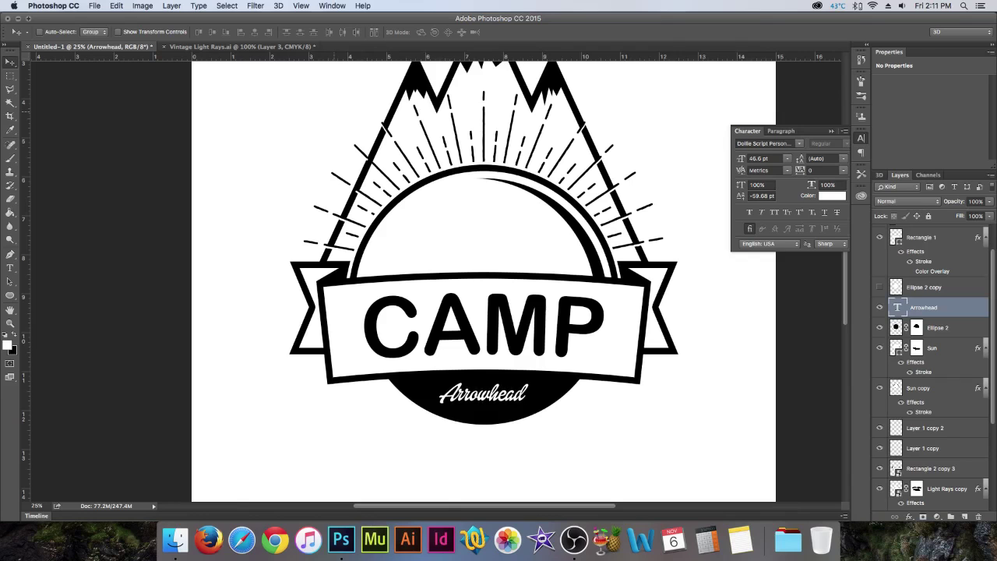
Enlarge the Arrowhead text to about 58.82 pt within the black segment and nudge it slightly upward
{"action": "scroll", "coordinate": [483, 281], "scroll_direction": "up", "scroll_amount": 3}
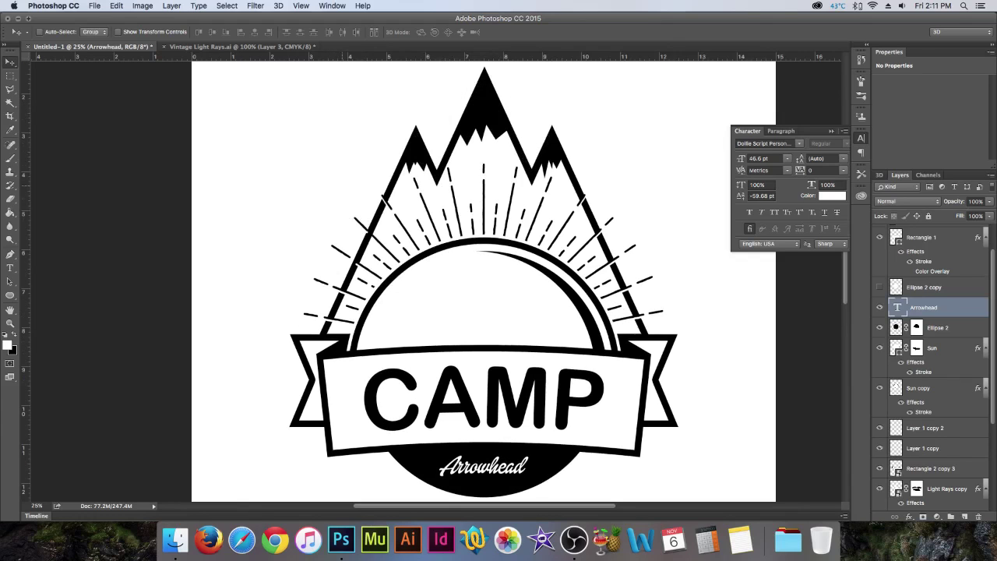
{"action": "scroll", "coordinate": [483, 281], "scroll_direction": "down", "scroll_amount": 1}
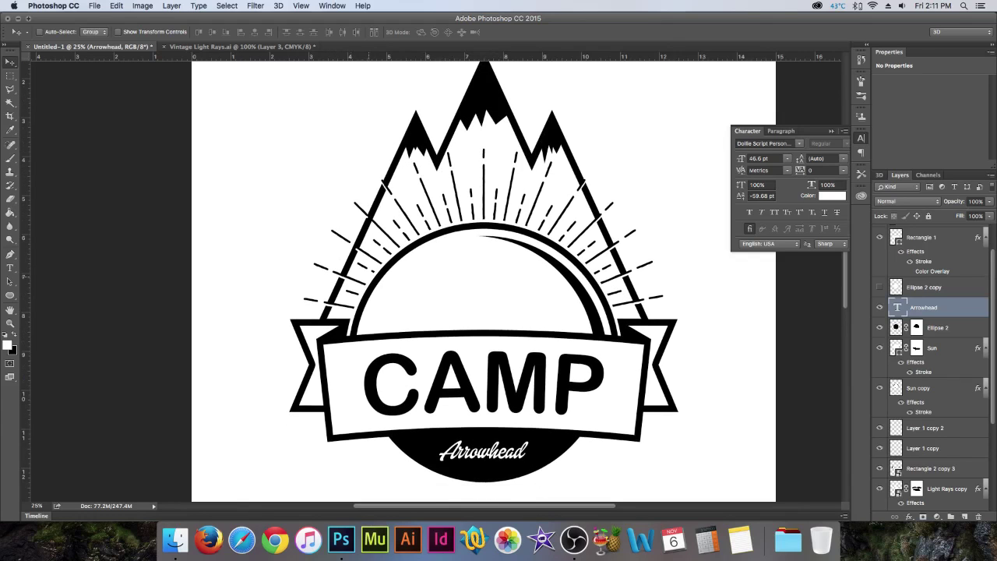
{"action": "key", "text": "super+t"}
{"action": "left_click_drag", "start_coordinate": [528, 437], "coordinate": [540, 433]}
{"action": "left_click", "coordinate": [10, 62]}
{"action": "key", "text": "Return"}
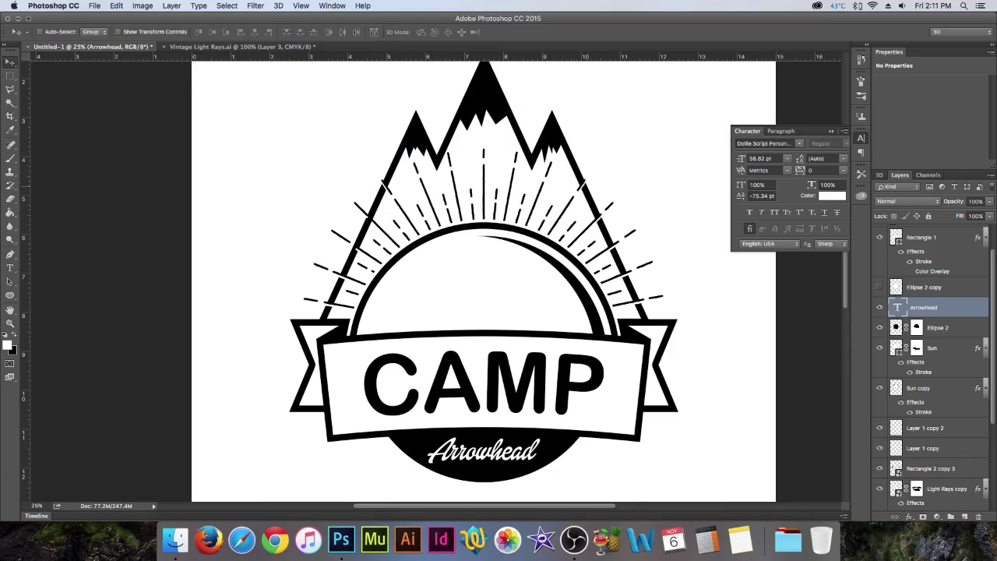
{"action": "key", "text": "Up"}
{"action": "key", "text": "Up"}
{"action": "key", "text": "Up"}
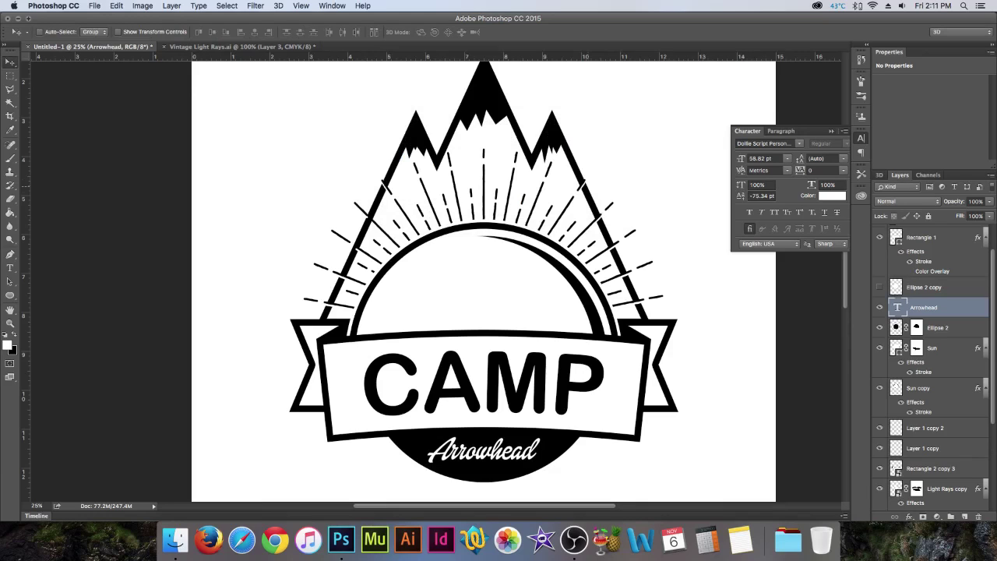
Brush black on the Ellipse 2 mask below the ribbon to hide the whole black lower segment
{"action": "key", "text": "z"}
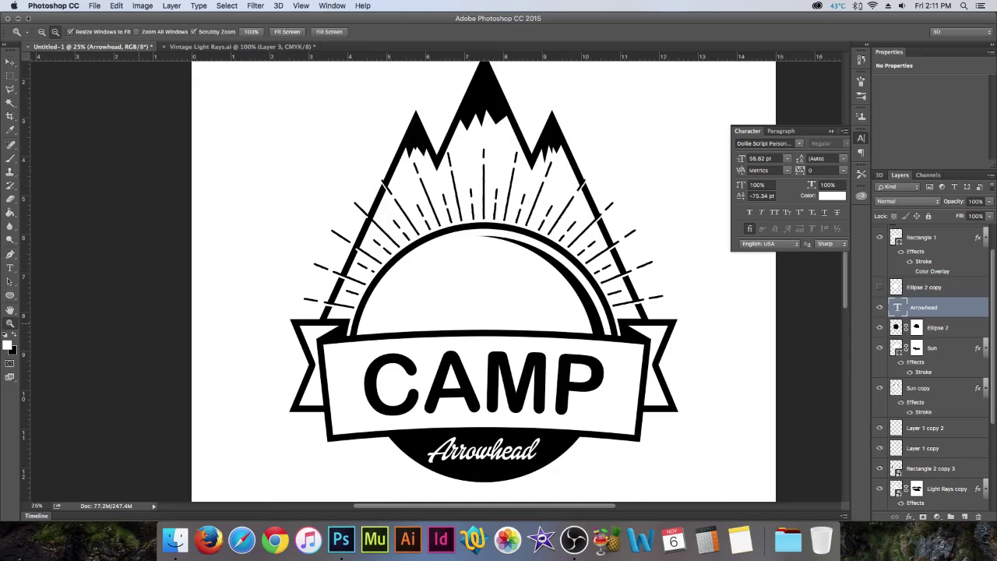
{"action": "left_click", "coordinate": [612, 376], "text": "alt"}
{"action": "scroll", "coordinate": [637, 340], "scroll_direction": "down", "scroll_amount": 1}
{"action": "scroll", "coordinate": [527, 293], "scroll_direction": "down", "scroll_amount": 1}
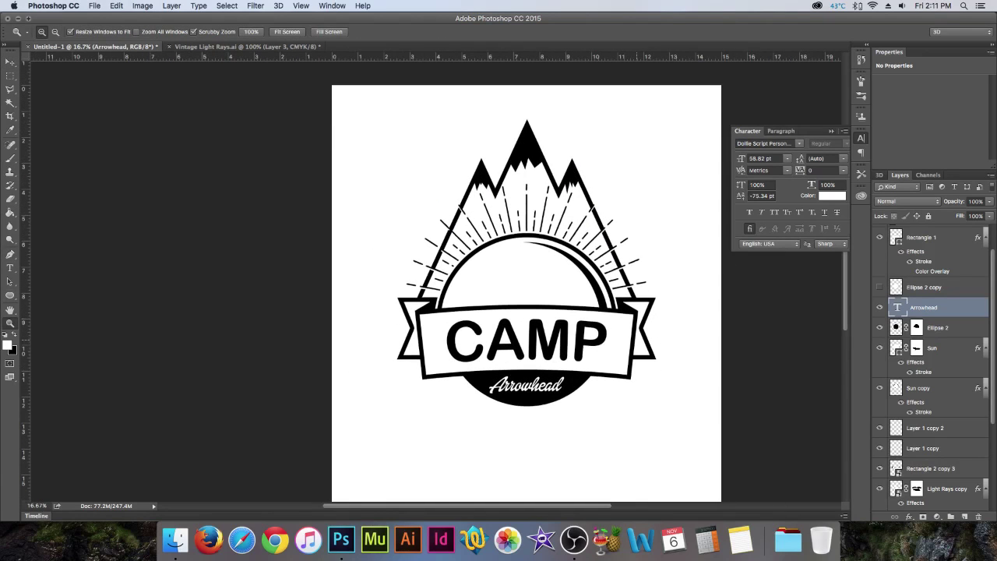
{"action": "scroll", "coordinate": [527, 293], "scroll_direction": "down", "scroll_amount": 4}
{"action": "scroll", "coordinate": [527, 293], "scroll_direction": "up", "scroll_amount": 2}
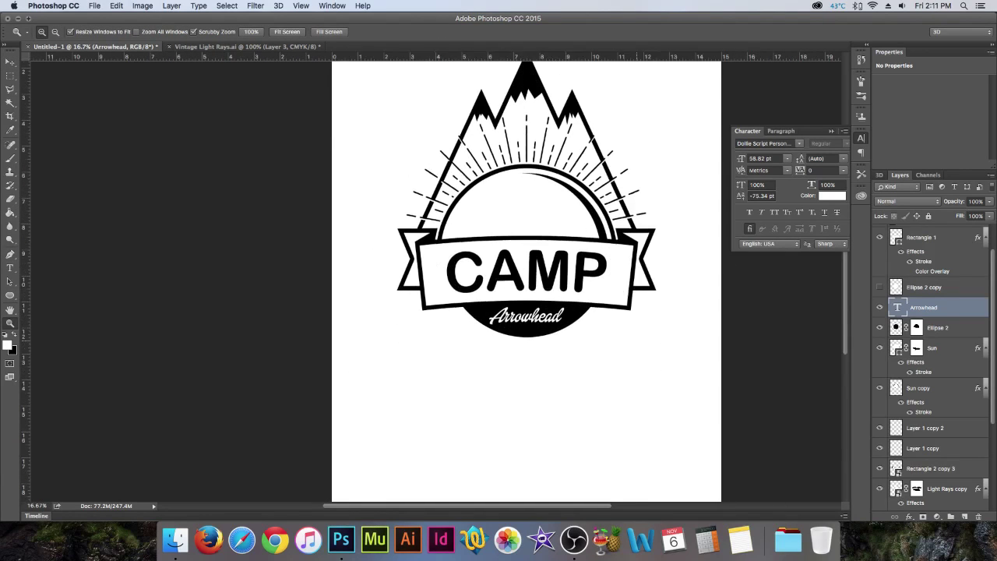
{"action": "left_click", "coordinate": [588, 314]}
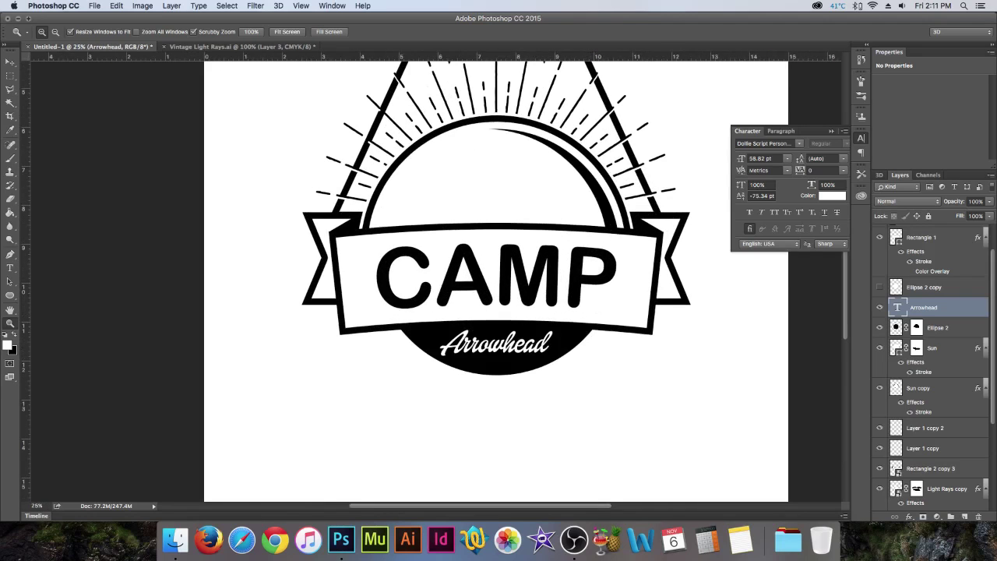
{"action": "left_click", "coordinate": [916, 327]}
{"action": "key", "text": "b"}
{"action": "mouse_move", "coordinate": [245, 375]}
{"action": "left_mouse_down"}
{"action": "mouse_move", "coordinate": [456, 334]}
{"action": "mouse_move", "coordinate": [579, 348]}
{"action": "mouse_move", "coordinate": [590, 334]}
{"action": "left_mouse_up"}
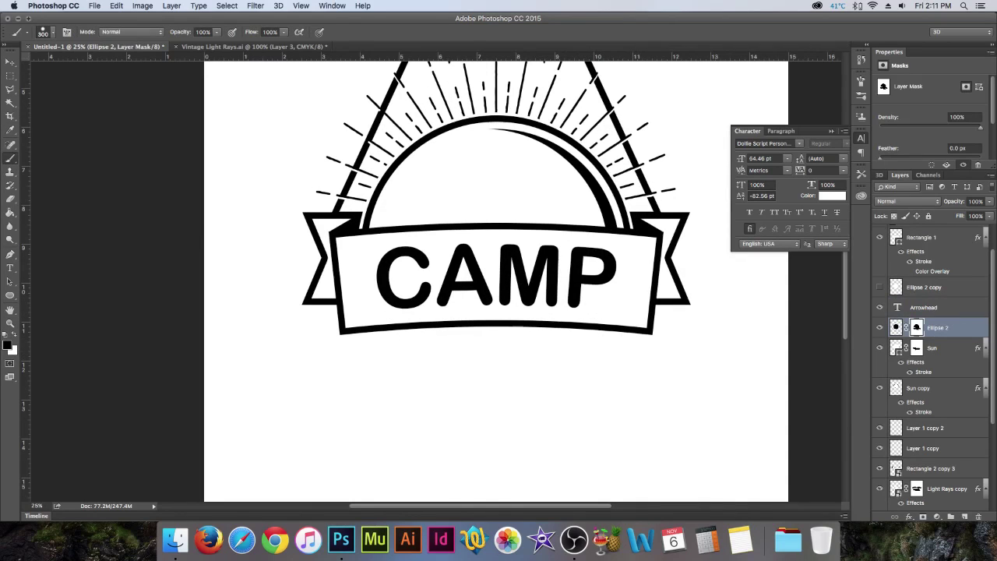
Recolour the Arrowhead text black, enlarge it to about 103.75 pt and place it just below the ribbon
{"action": "double_click", "coordinate": [896, 306]}
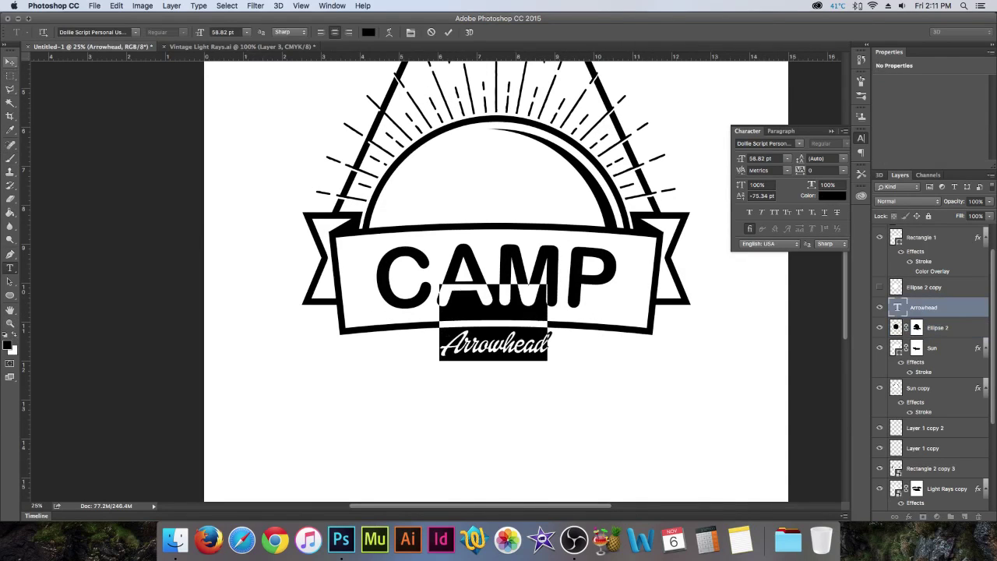
{"action": "left_click", "coordinate": [10, 61]}
{"action": "scroll", "coordinate": [496, 343], "scroll_direction": "up", "scroll_amount": 2}
{"action": "key", "text": "super+t"}
{"action": "left_click_drag", "start_coordinate": [545, 340], "coordinate": [596, 326]}
{"action": "key", "text": "super+z"}
{"action": "left_click_drag", "start_coordinate": [496, 356], "coordinate": [496, 374]}
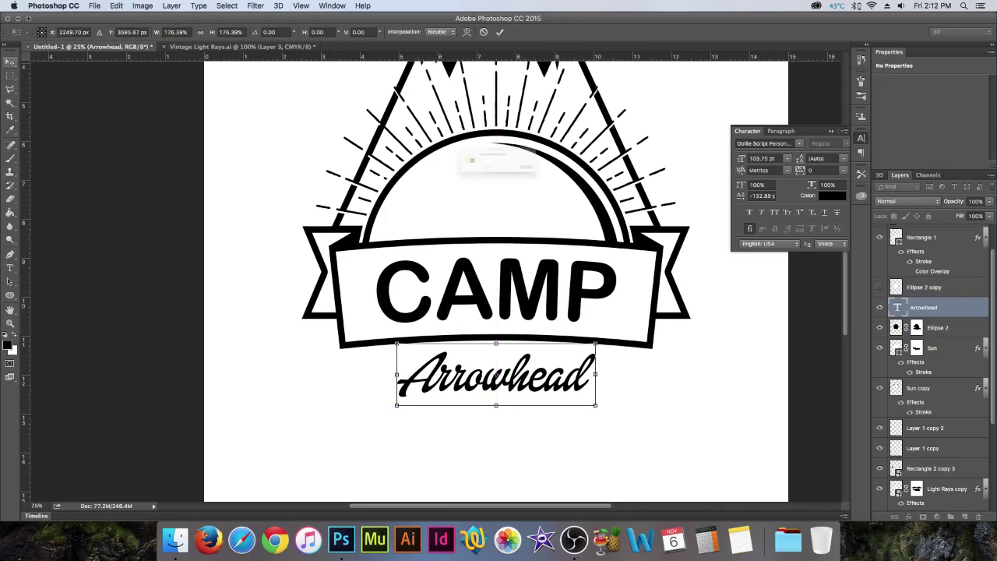
{"action": "key", "text": "Return"}
{"action": "scroll", "coordinate": [496, 280], "scroll_direction": "up", "scroll_amount": 3}
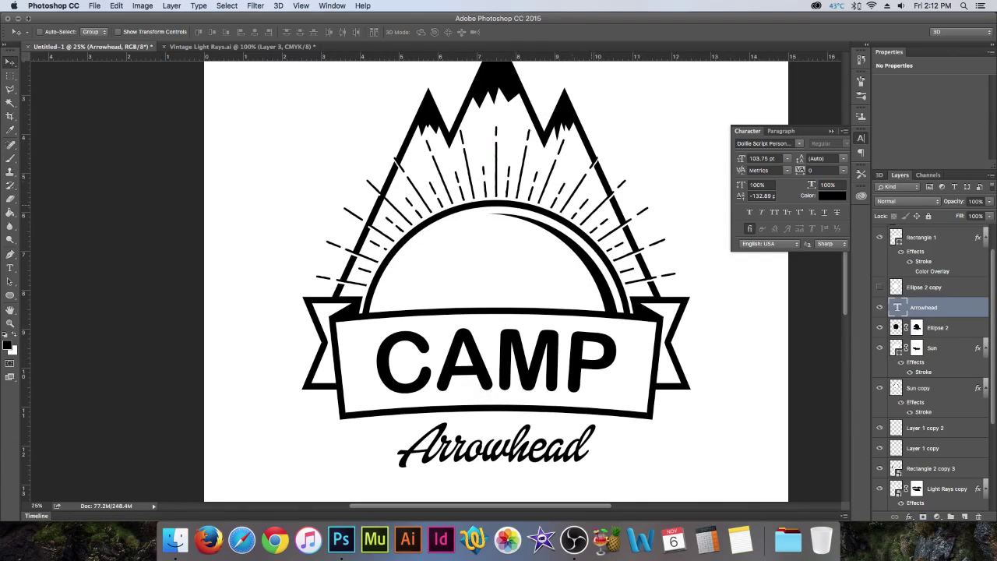
Undo the Arrowhead text's enlargement and black colour as well as the mask painting on the lower segment
{"action": "scroll", "coordinate": [496, 280], "scroll_direction": "down", "scroll_amount": 2}
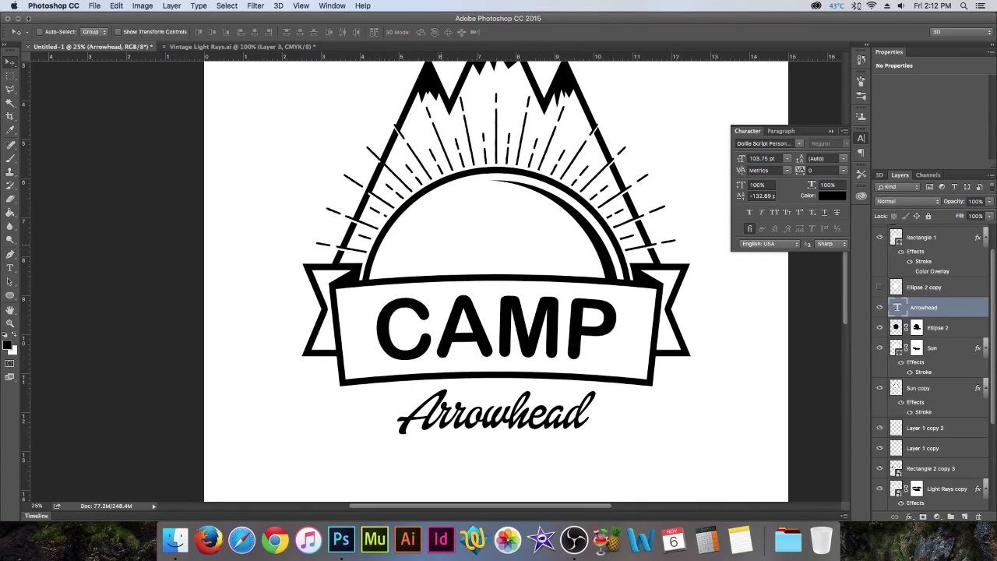
{"action": "key", "text": "alt+super+z"}
{"action": "key", "text": "alt+super+z"}
{"action": "key", "text": "alt+super+z"}
{"action": "key", "text": "alt+super+z"}
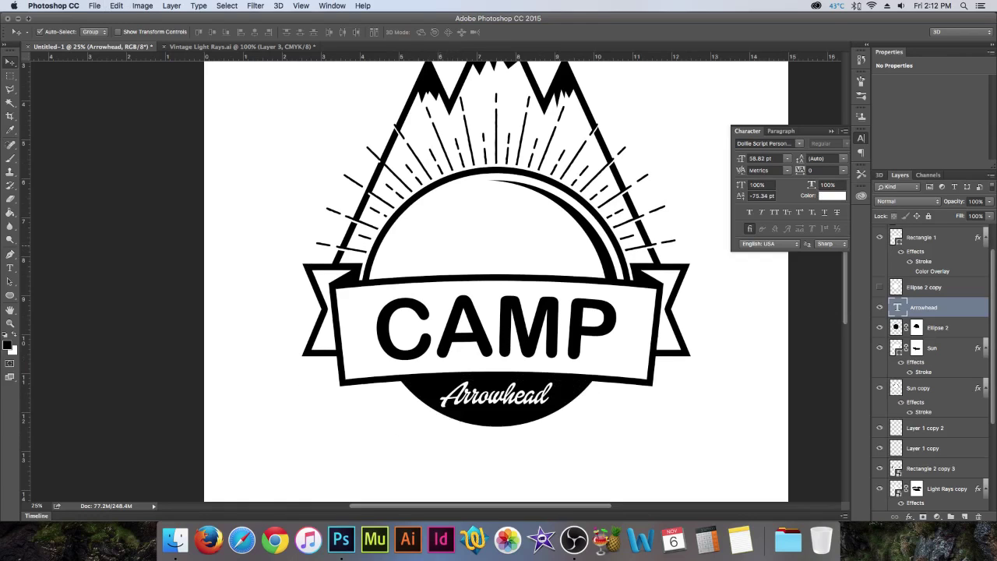
Compare the badge with and without Ellipse 2, and paint its mask black again to remove the segment below the ribbon
{"action": "key", "text": "Down"}
{"action": "key", "text": "Down"}
{"action": "key", "text": "Down"}
{"action": "left_click", "coordinate": [880, 327]}
{"action": "left_click", "coordinate": [880, 327]}
{"action": "left_click", "coordinate": [917, 327]}
{"action": "left_click", "coordinate": [10, 159]}
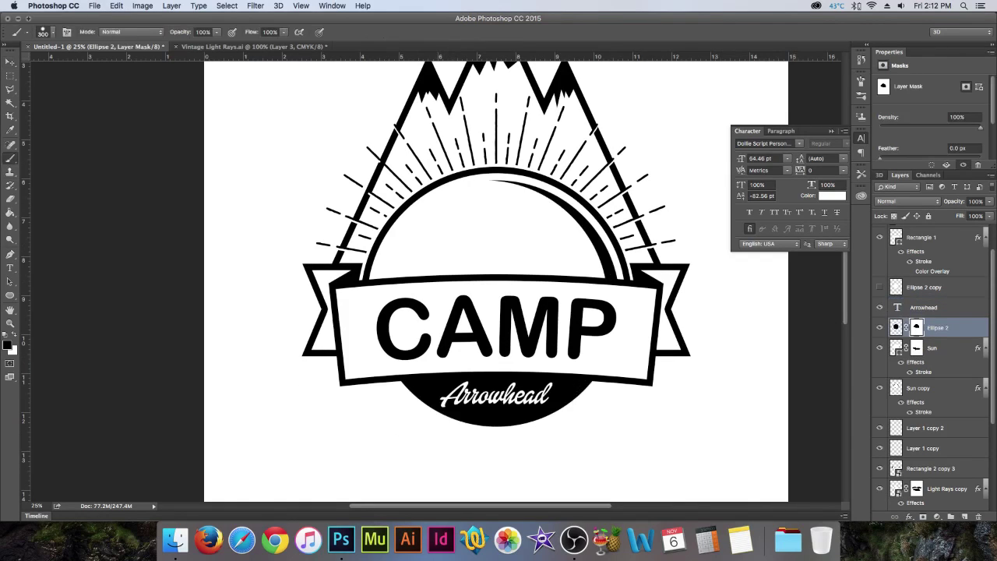
{"action": "mouse_move", "coordinate": [403, 388]}
{"action": "left_mouse_down"}
{"action": "mouse_move", "coordinate": [441, 421]}
{"action": "mouse_move", "coordinate": [612, 388]}
{"action": "mouse_move", "coordinate": [603, 408]}
{"action": "mouse_move", "coordinate": [488, 429]}
{"action": "left_mouse_up"}
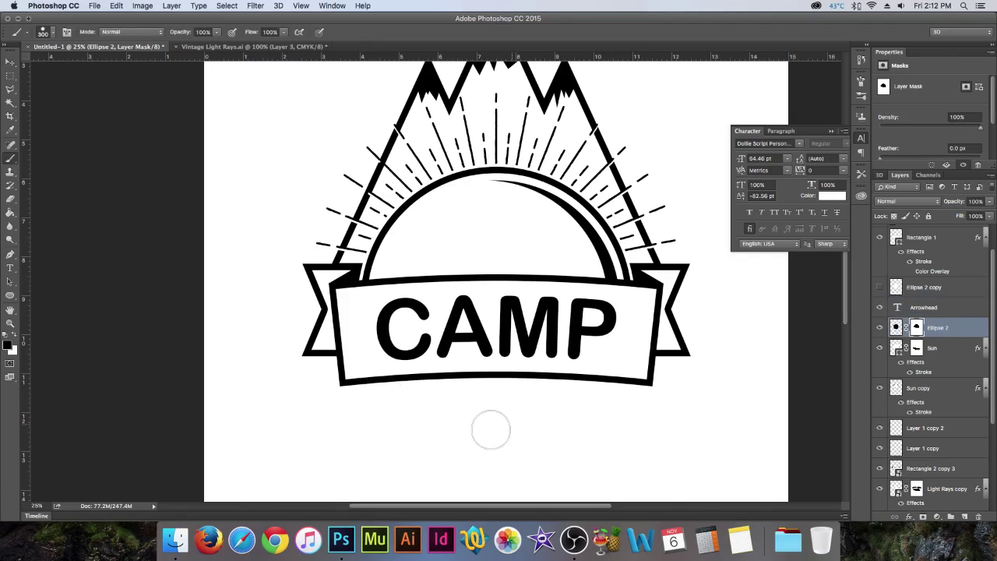
{"action": "key", "text": "v"}
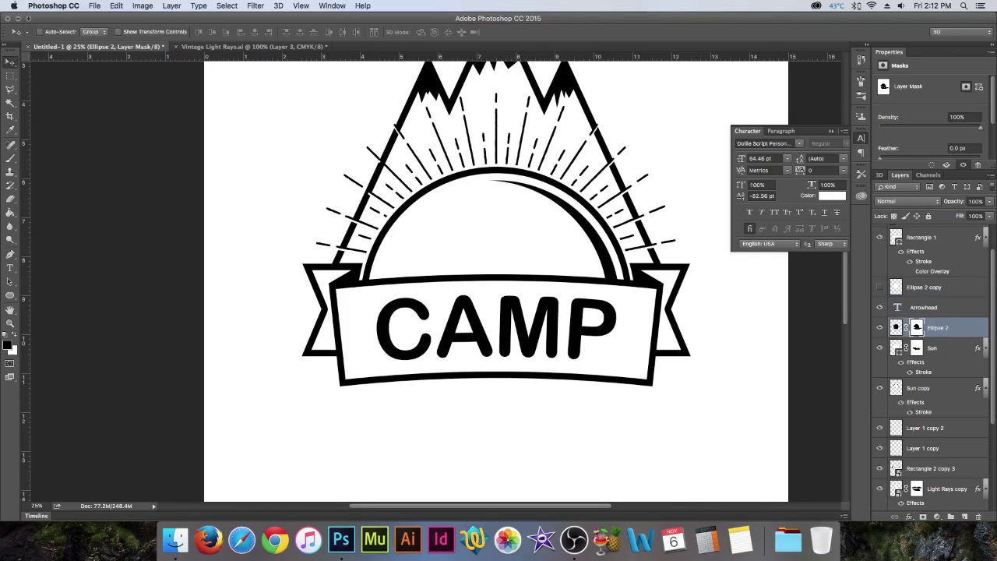
Recolour the Arrowhead text black and enlarge it below the ribbon
{"action": "double_click", "coordinate": [897, 307]}
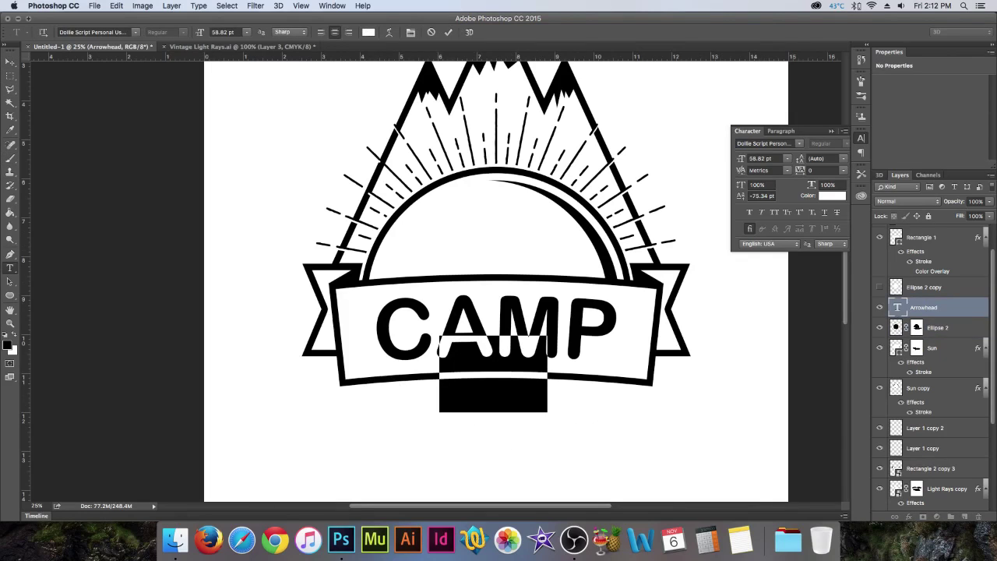
{"action": "left_click", "coordinate": [13, 334]}
{"action": "left_click", "coordinate": [10, 62]}
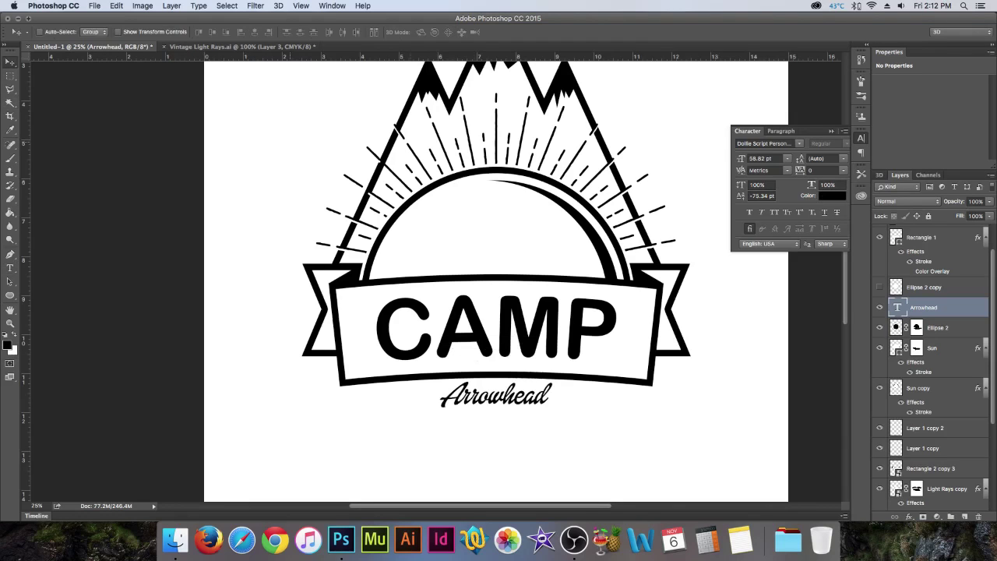
{"action": "left_click_drag", "start_coordinate": [537, 382], "coordinate": [597, 375]}
{"action": "scroll", "coordinate": [538, 415], "scroll_direction": "down", "scroll_amount": 2}
{"action": "key", "text": "super+t"}
{"action": "left_click", "coordinate": [10, 62]}
{"action": "left_click", "coordinate": [585, 183]}
Move the Arrowhead text up against the ribbon's lower edge and enlarge it to about 136 pt
{"action": "scroll", "coordinate": [497, 422], "scroll_direction": "up", "scroll_amount": 2}
{"action": "left_click_drag", "start_coordinate": [497, 422], "coordinate": [497, 390]}
{"action": "key", "text": "super+t"}
{"action": "left_click_drag", "start_coordinate": [597, 356], "coordinate": [626, 347]}
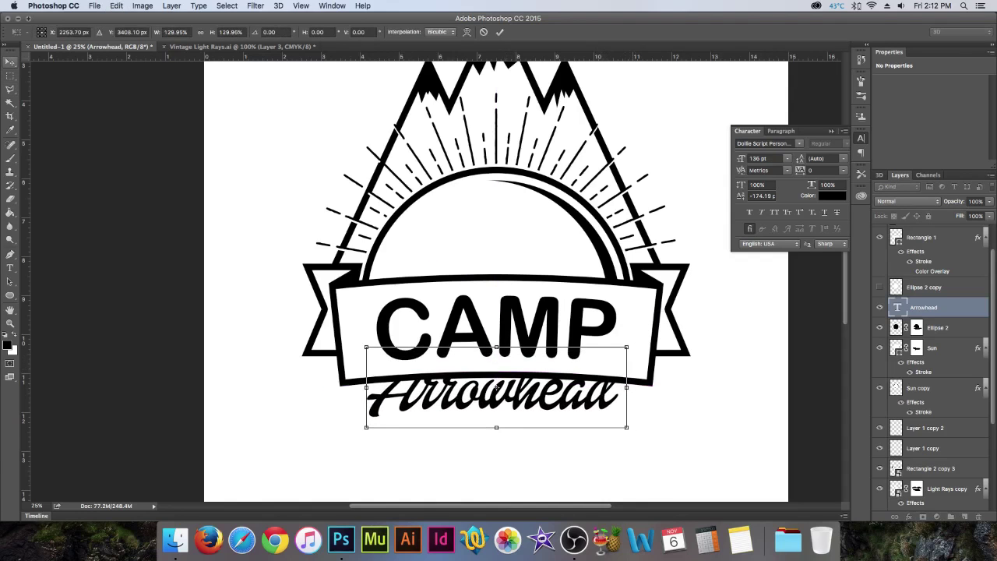
{"action": "key", "text": "v"}
{"action": "left_click", "coordinate": [585, 180]}
Bring the Arrowhead layer above CAMP and shrink its text to about 111.14 pt over the lower part of the ribbon
{"action": "left_click_drag", "start_coordinate": [923, 250], "coordinate": [923, 233]}
{"action": "left_click_drag", "start_coordinate": [527, 317], "coordinate": [527, 284]}
{"action": "key", "text": "super+t"}
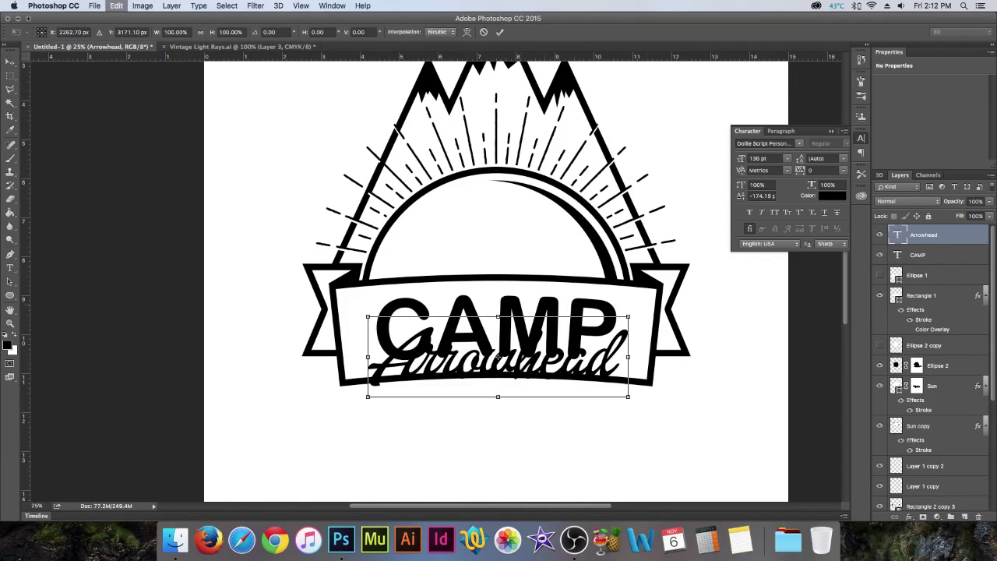
{"action": "left_click_drag", "start_coordinate": [627, 317], "coordinate": [604, 324]}
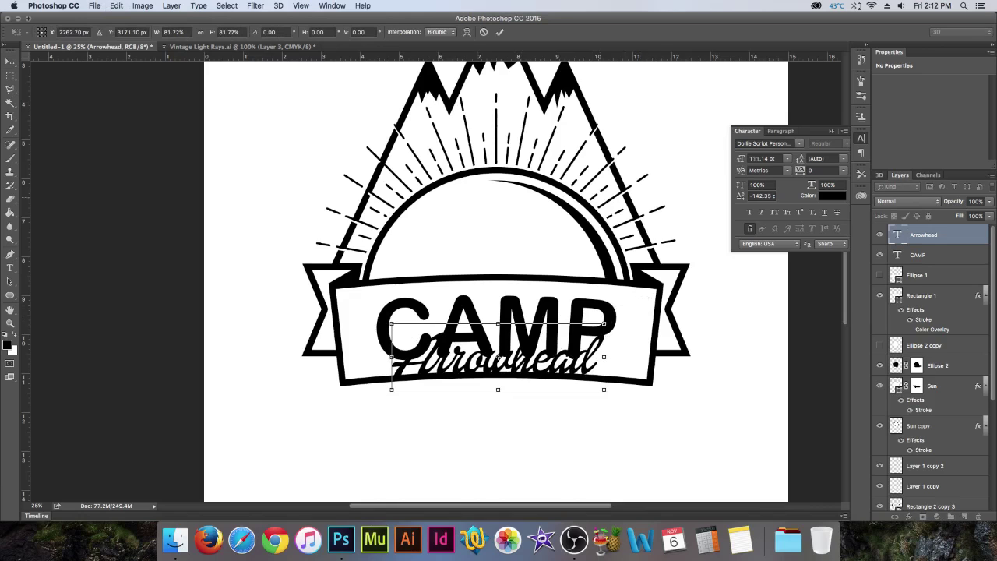
{"action": "key", "text": "v"}
{"action": "key", "text": "Return"}
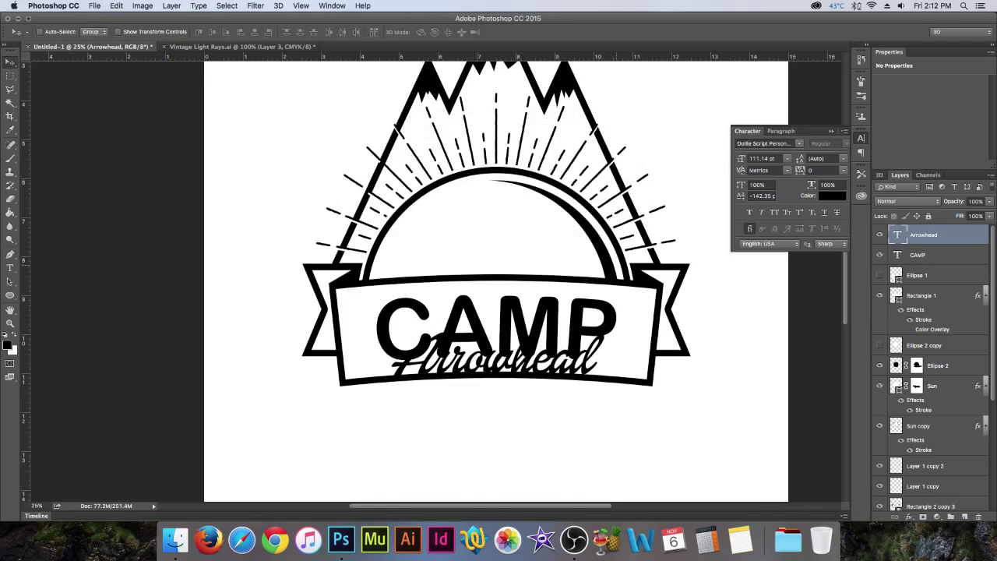
Centre the Arrowhead text horizontally on the canvas
{"action": "key", "text": "super+a"}
{"action": "left_click", "coordinate": [254, 32]}
{"action": "key", "text": "super+d"}
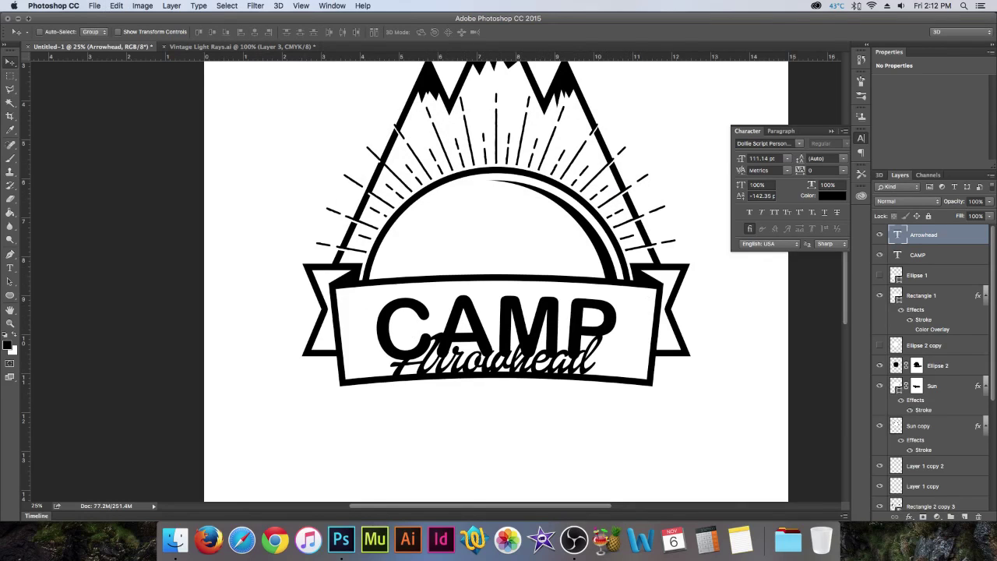
Add a white (ffffff) outside stroke of 9 px to the Arrowhead text
{"action": "left_click", "coordinate": [908, 517]}
{"action": "left_click", "coordinate": [923, 435]}
{"action": "left_click", "coordinate": [693, 160]}
{"action": "left_click", "coordinate": [693, 152]}
{"action": "left_click_drag", "start_coordinate": [693, 147], "coordinate": [687, 147]}
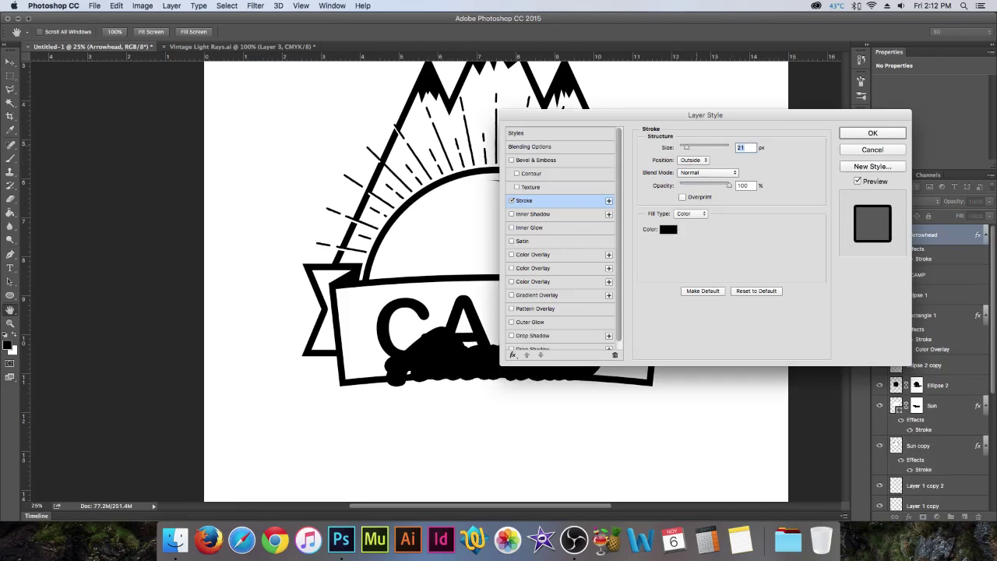
{"action": "left_click", "coordinate": [667, 229]}
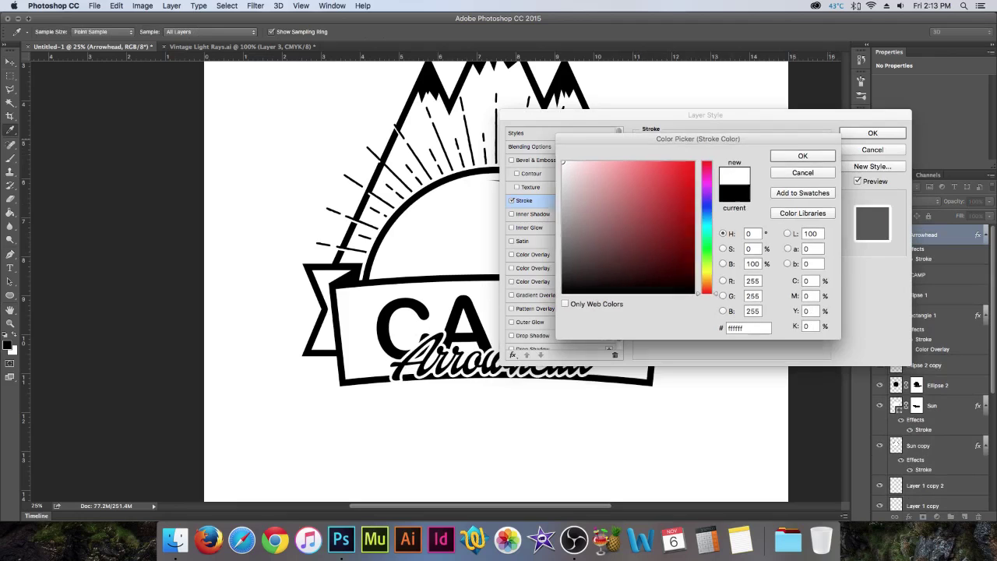
{"action": "key", "text": "Return"}
{"action": "left_click_drag", "start_coordinate": [687, 147], "coordinate": [684, 147]}
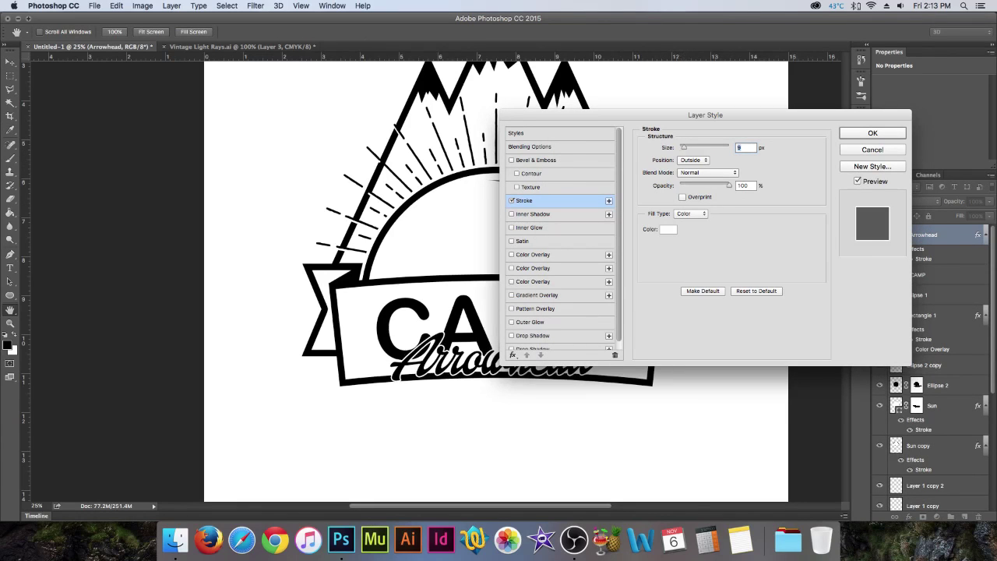
{"action": "key", "text": "Return"}
Move the Arrowhead text down onto the ribbon's lower border and shrink it to about 81.11 pt
{"action": "left_click_drag", "start_coordinate": [577, 297], "coordinate": [630, 283]}
{"action": "key", "text": "ctrl+t"}
{"action": "left_click_drag", "start_coordinate": [604, 325], "coordinate": [557, 342]}
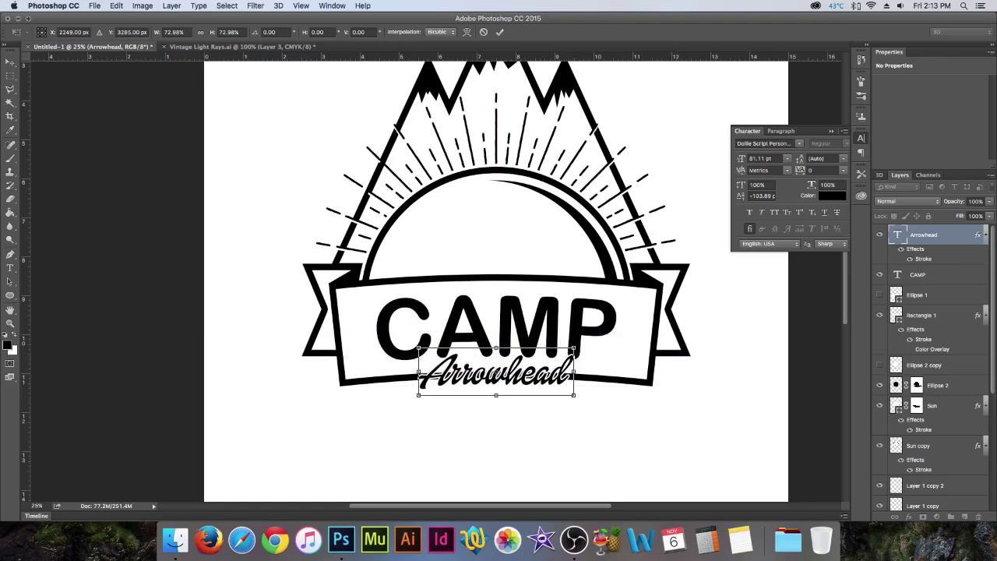
{"action": "left_click", "coordinate": [10, 62]}
{"action": "left_click", "coordinate": [587, 184]}
{"action": "left_click_drag", "start_coordinate": [544, 199], "coordinate": [547, 203]}
Centre the Arrowhead text horizontally on the canvas and nudge it slightly upwards
{"action": "key", "text": "super+a"}
{"action": "left_click", "coordinate": [254, 32]}
{"action": "key", "text": "super+d"}
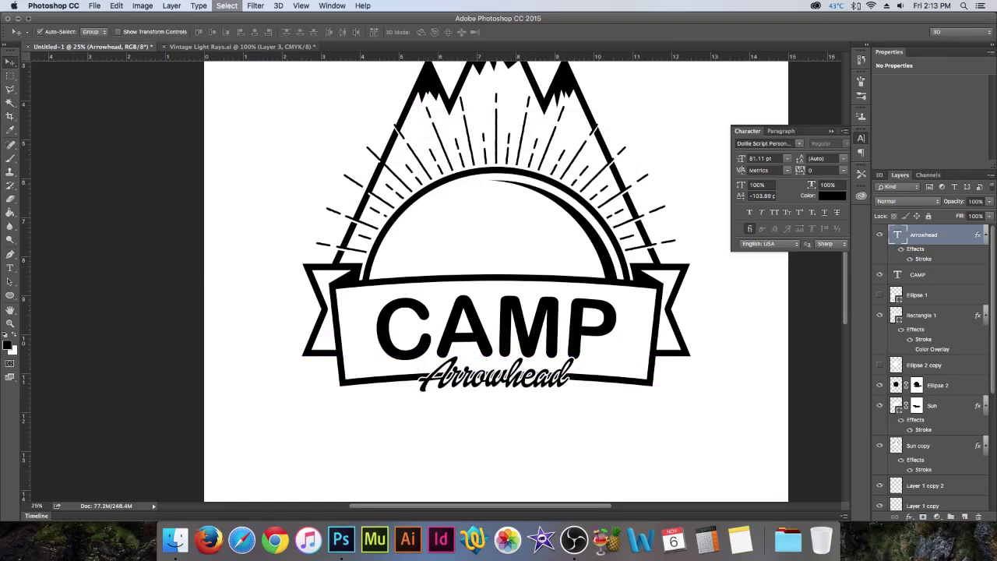
{"action": "key", "text": "Up"}
{"action": "key", "text": "Up"}
{"action": "key", "text": "Up"}
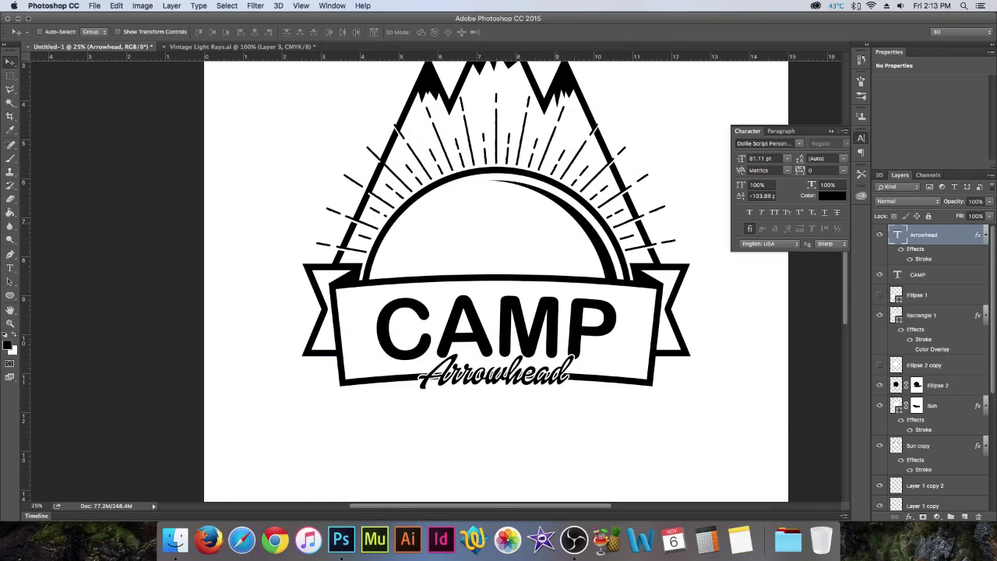
{"action": "left_click", "coordinate": [923, 315]}
{"action": "left_click", "coordinate": [923, 517]}
{"action": "key", "text": "b"}
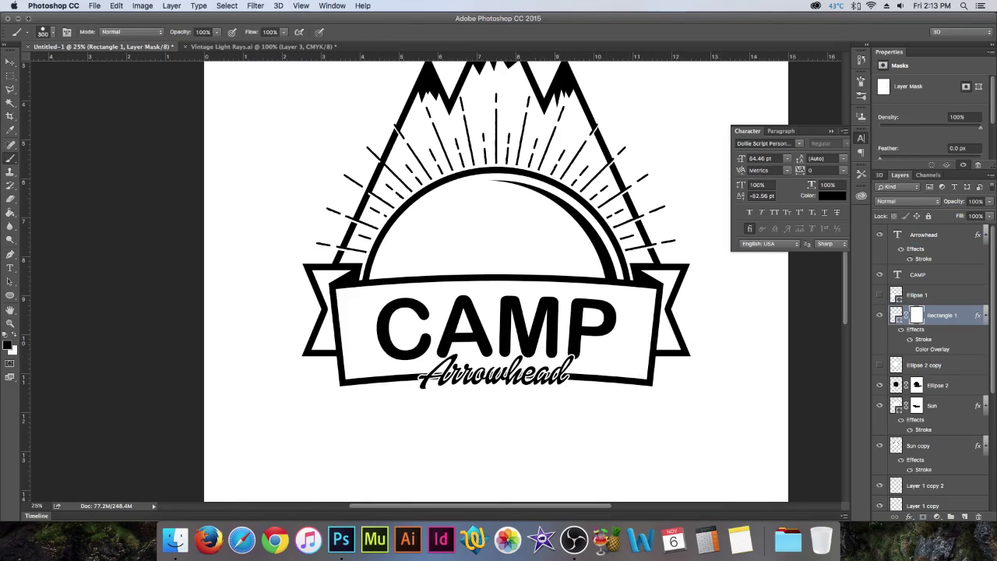
{"action": "key", "text": "super+z"}
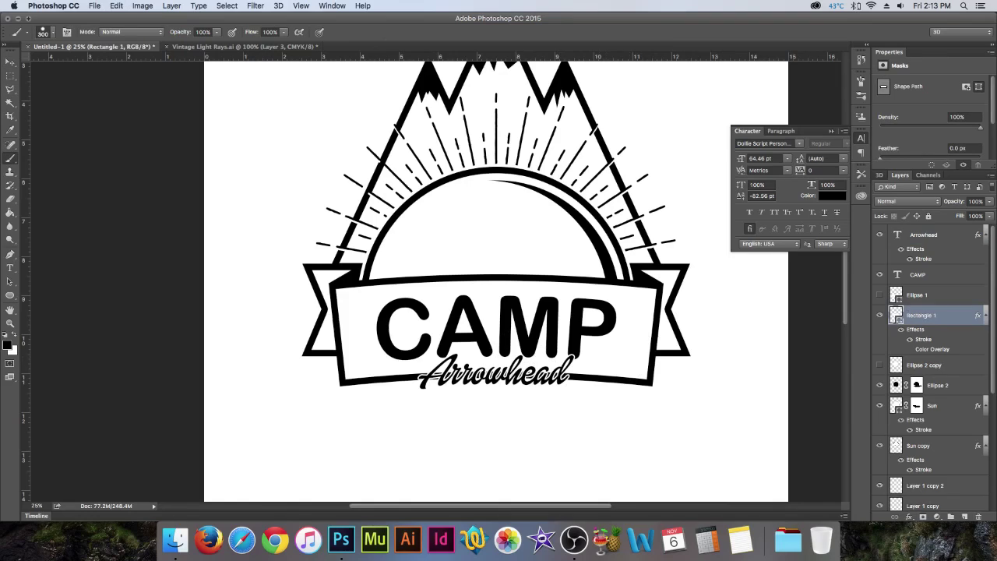
Draw a white rectangle about 1220 × 246 px behind the Arrowhead text and arc-warp it with a bend of about 3.6%
{"action": "left_click_drag", "start_coordinate": [10, 296], "coordinate": [41, 292]}
{"action": "left_click_drag", "start_coordinate": [418, 359], "coordinate": [575, 390]}
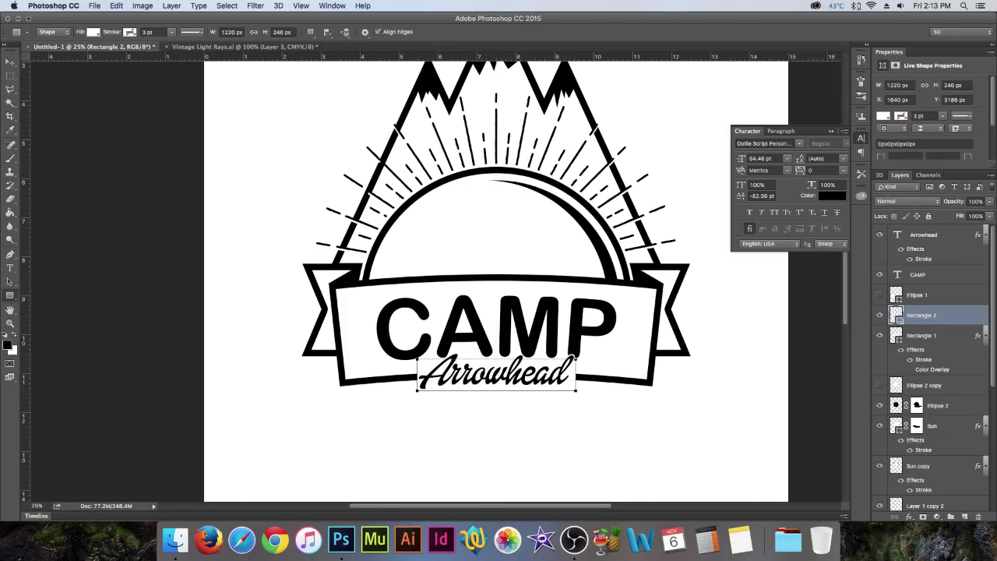
{"action": "key", "text": "super+t"}
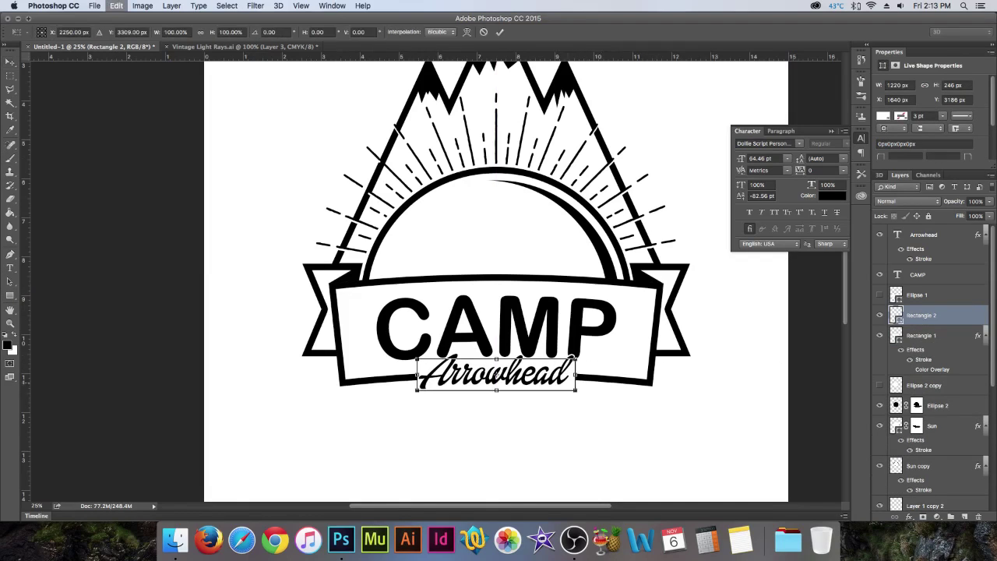
{"action": "right_click", "coordinate": [574, 363]}
{"action": "left_click", "coordinate": [600, 435]}
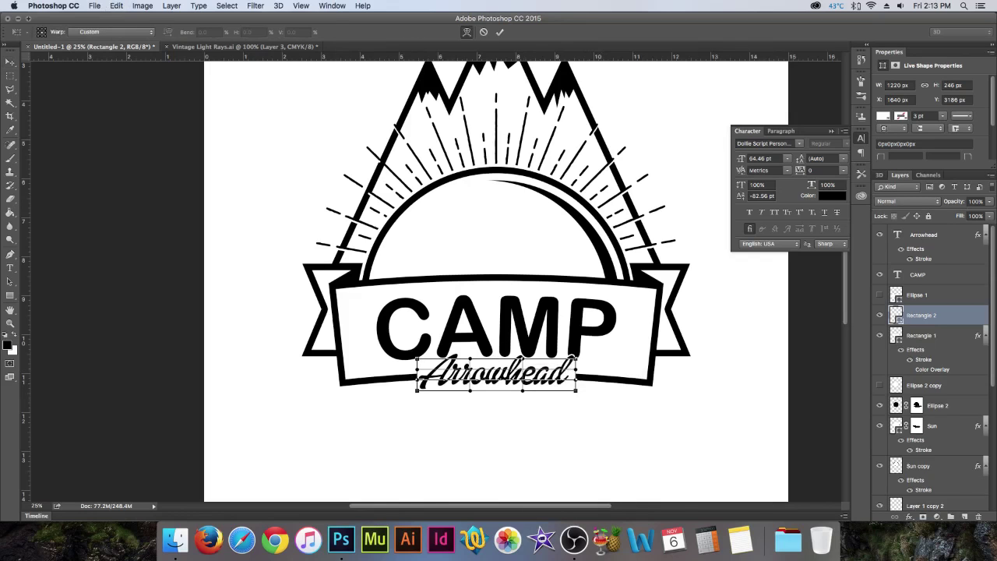
{"action": "left_click", "coordinate": [115, 32]}
{"action": "left_click", "coordinate": [84, 64]}
{"action": "left_click_drag", "start_coordinate": [496, 327], "coordinate": [495, 357]}
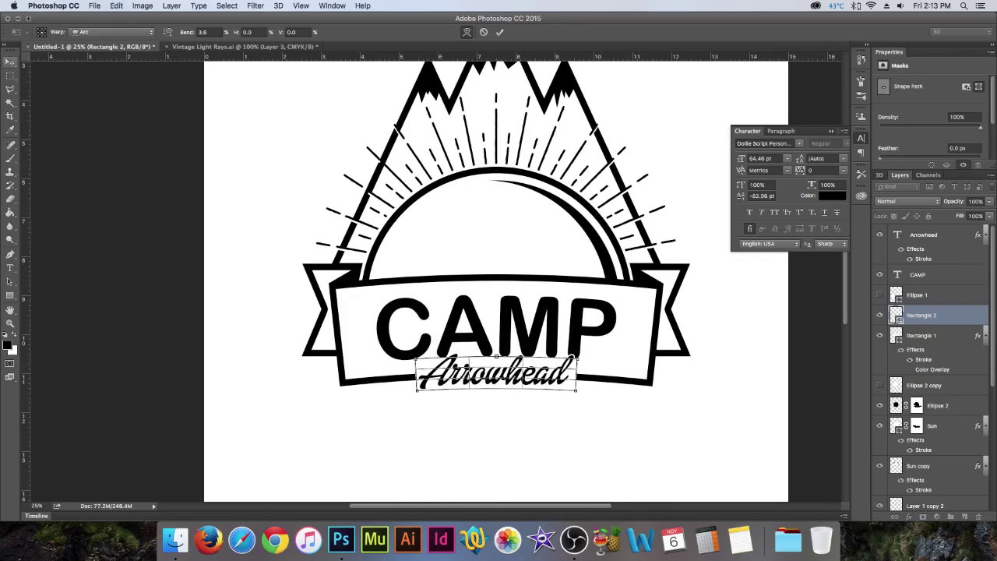
{"action": "left_click", "coordinate": [10, 62]}
{"action": "key", "text": "Return"}
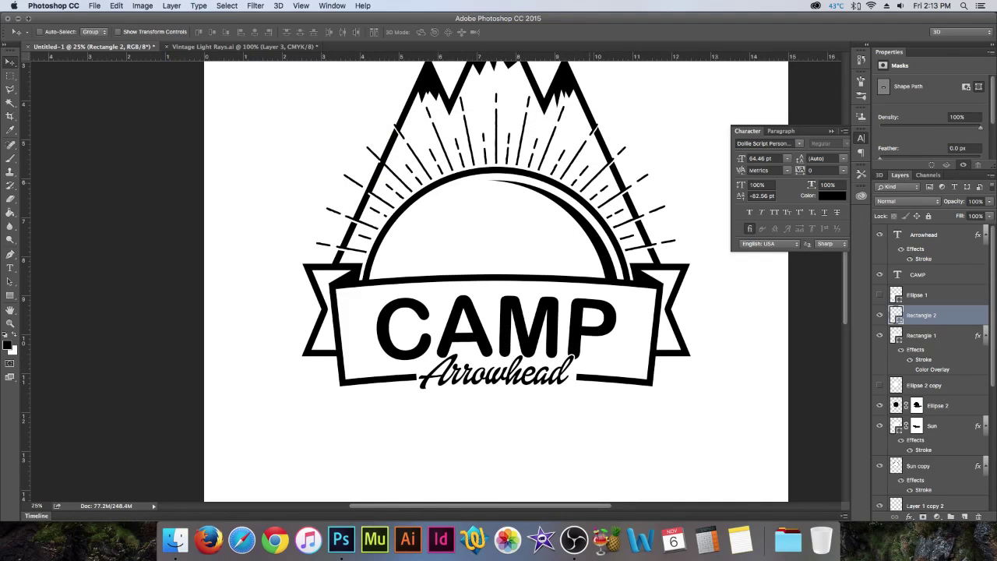
Widen the white rectangle behind Arrowhead evenly on both sides to about 108% of its width
{"action": "key", "text": "super+t"}
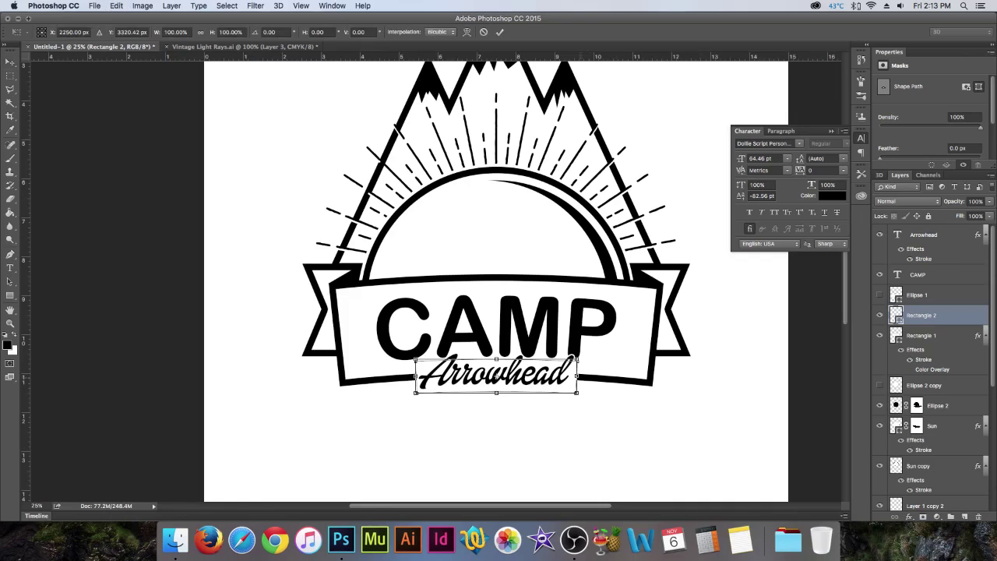
{"action": "left_click_drag", "start_coordinate": [577, 375], "coordinate": [584, 375]}
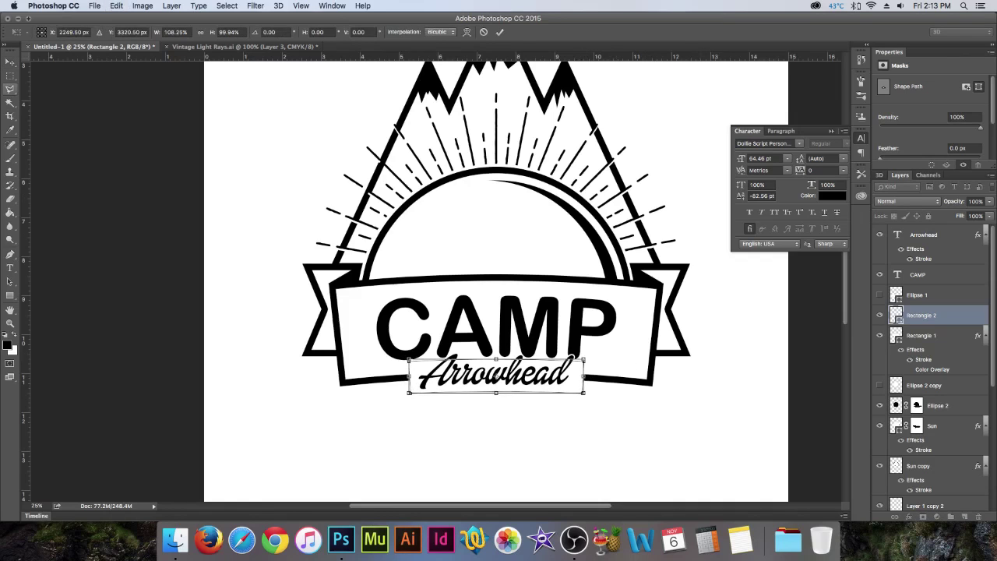
{"action": "left_click", "coordinate": [10, 61]}
{"action": "key", "text": "Return"}
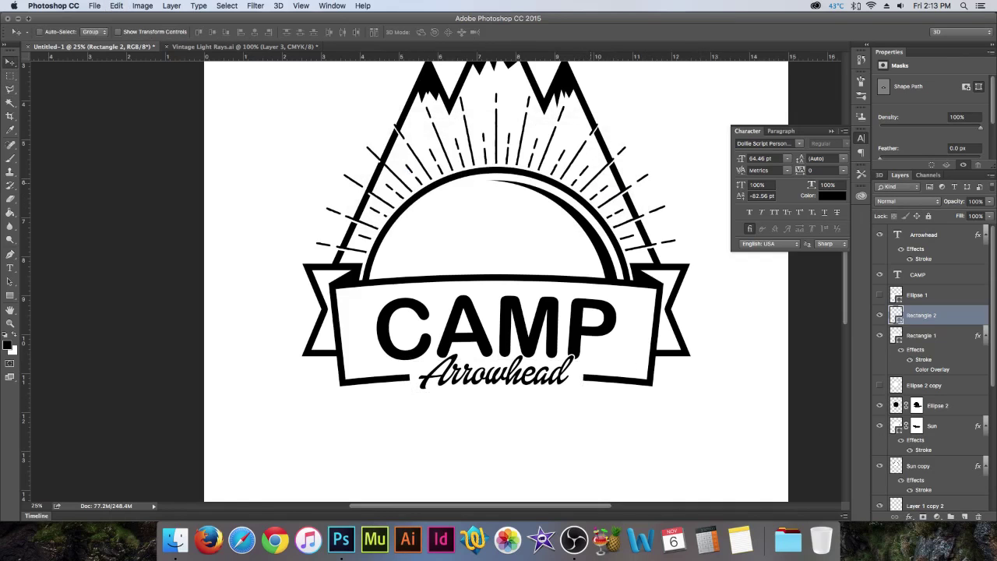
Try to make a black dot from a circle about 79 px wide on the ribbon border's left cut end by rasterizing and inverting Rectangle 2
{"action": "left_click", "coordinate": [10, 295]}
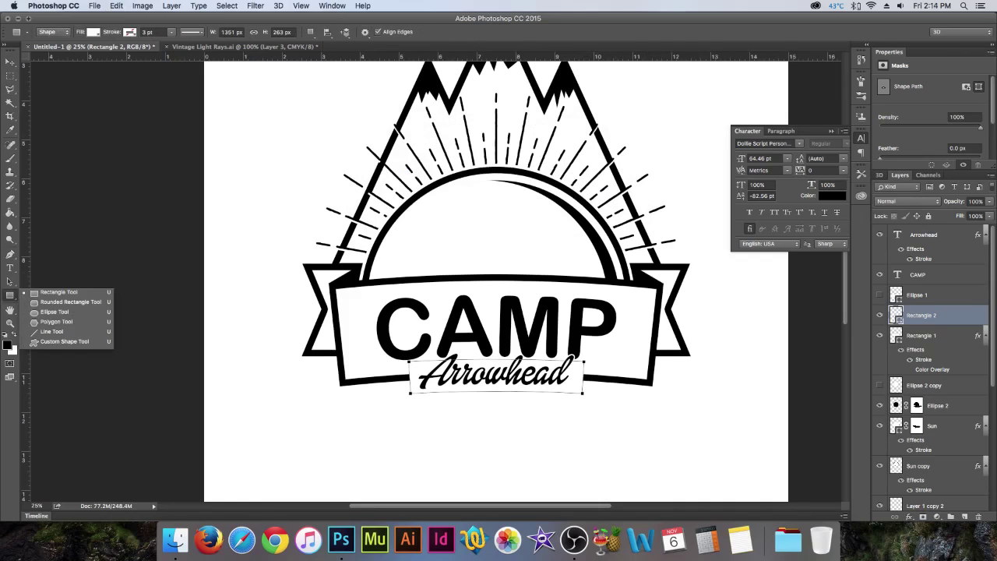
{"action": "left_click", "coordinate": [55, 313]}
{"action": "left_click_drag", "start_coordinate": [406, 377], "coordinate": [413, 381]}
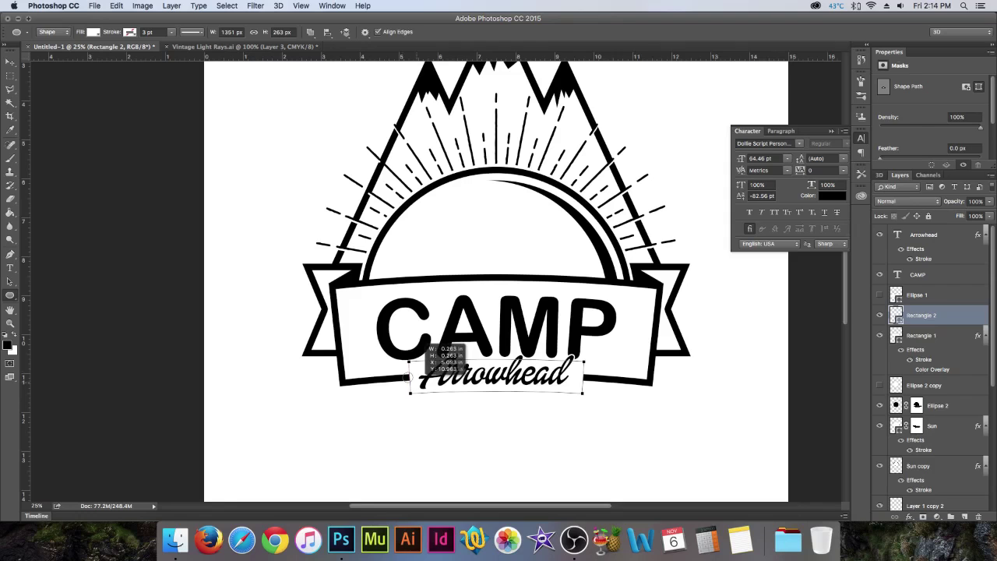
{"action": "key", "text": "v"}
{"action": "right_click", "coordinate": [948, 316]}
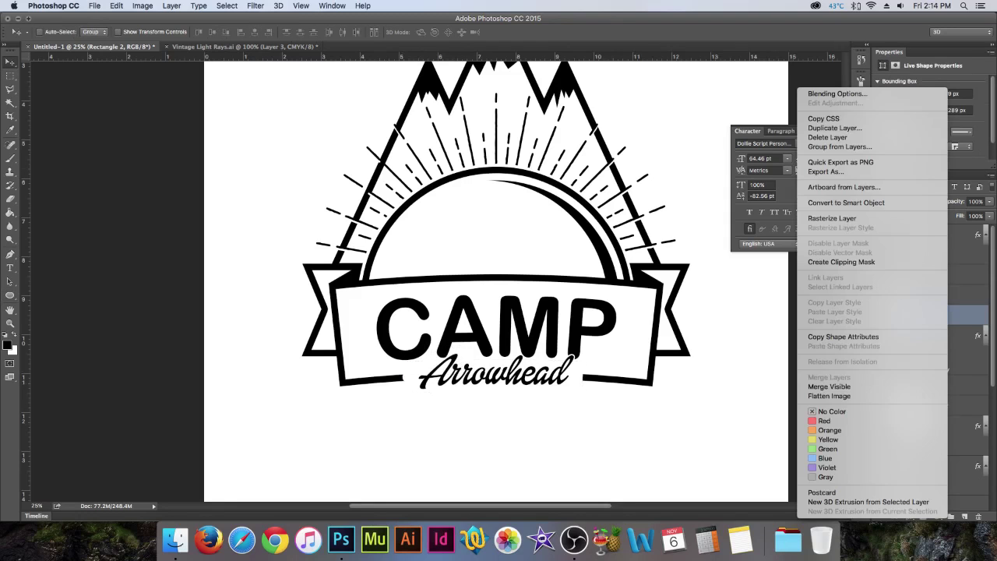
{"action": "left_click", "coordinate": [826, 218]}
{"action": "key", "text": "super+i"}
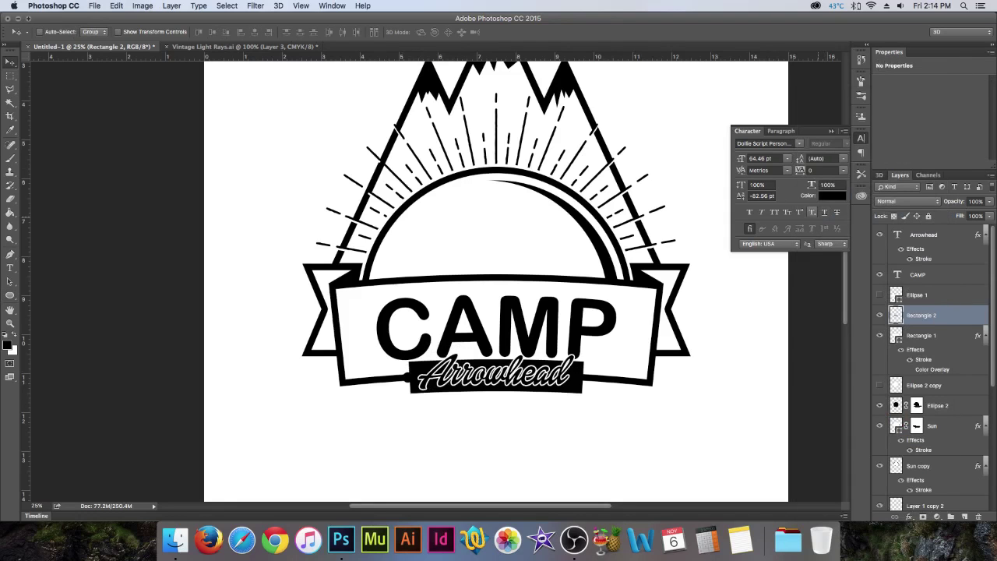
Undo the inversion, the rasterizing and the circle drawn on Rectangle 2
{"action": "key", "text": "super+alt+z"}
{"action": "key", "text": "super+alt+z"}
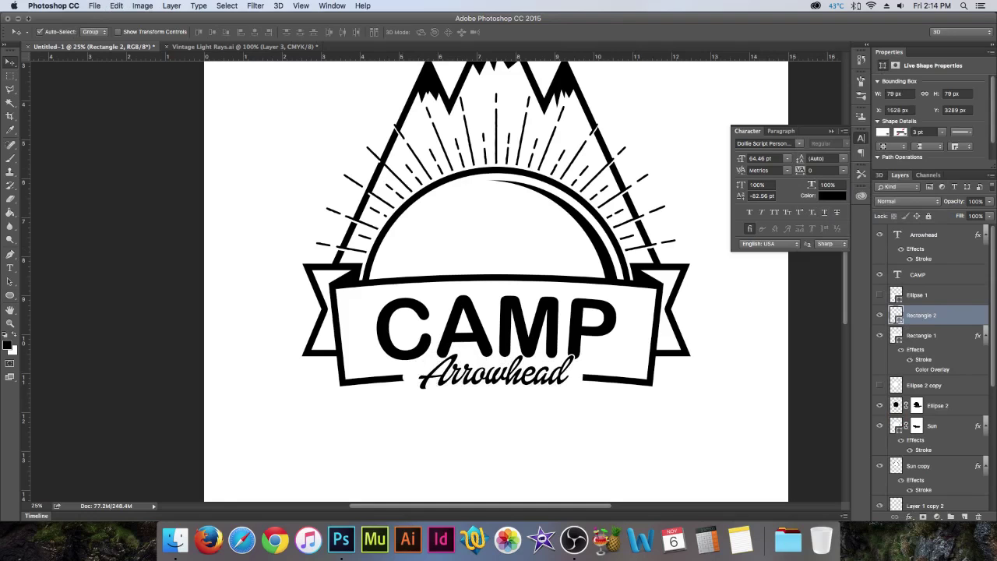
{"action": "key", "text": "super+alt+z"}
Draw a black circle about 61 px wide on a new layer at the lower border's left cut end, and rasterize it
{"action": "left_click", "coordinate": [964, 516]}
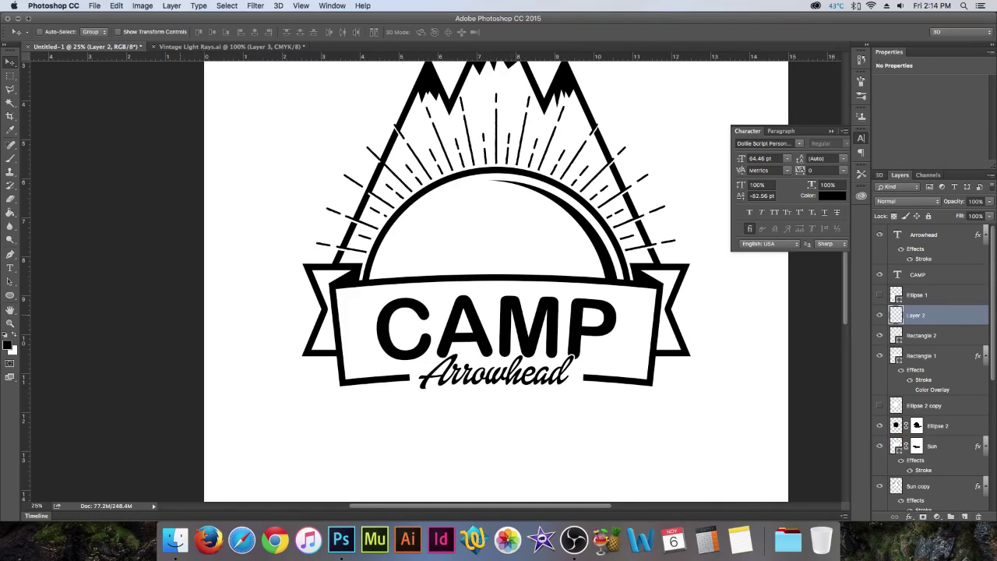
{"action": "key", "text": "u"}
{"action": "left_click_drag", "start_coordinate": [398, 368], "coordinate": [408, 377]}
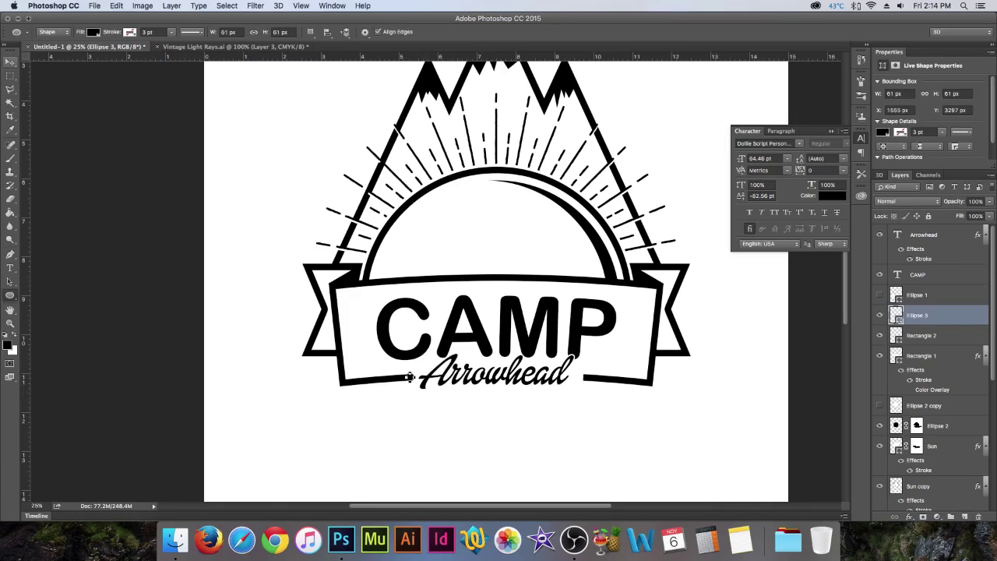
{"action": "key", "text": "v"}
{"action": "right_click", "coordinate": [951, 315]}
{"action": "left_click", "coordinate": [903, 218]}
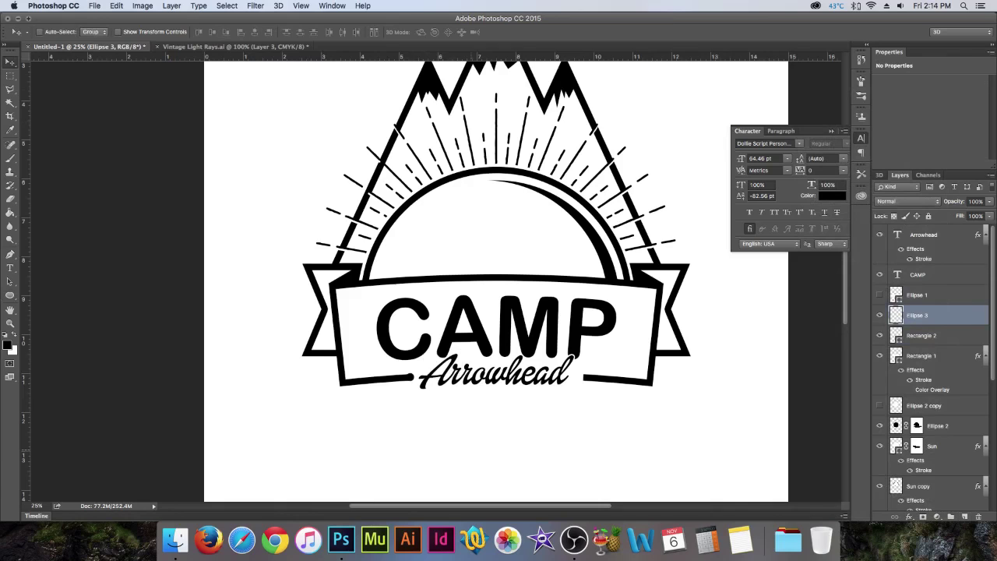
Duplicate the black dot onto the border's right cut end and merge the two dot layers
{"action": "left_click_drag", "start_coordinate": [439, 392], "coordinate": [610, 388], "text": "alt"}
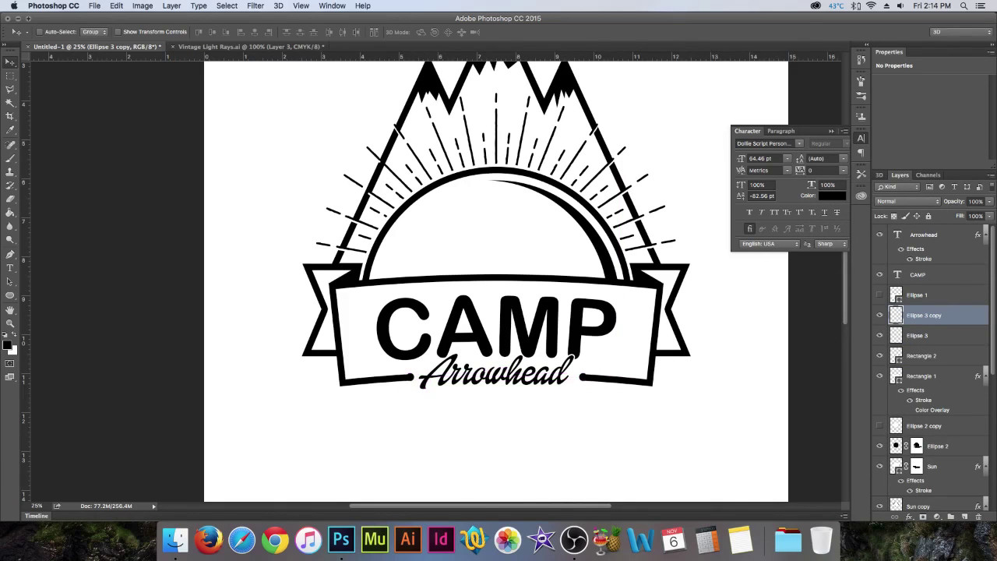
{"action": "left_click", "coordinate": [923, 335], "text": "shift"}
{"action": "right_click", "coordinate": [929, 335]}
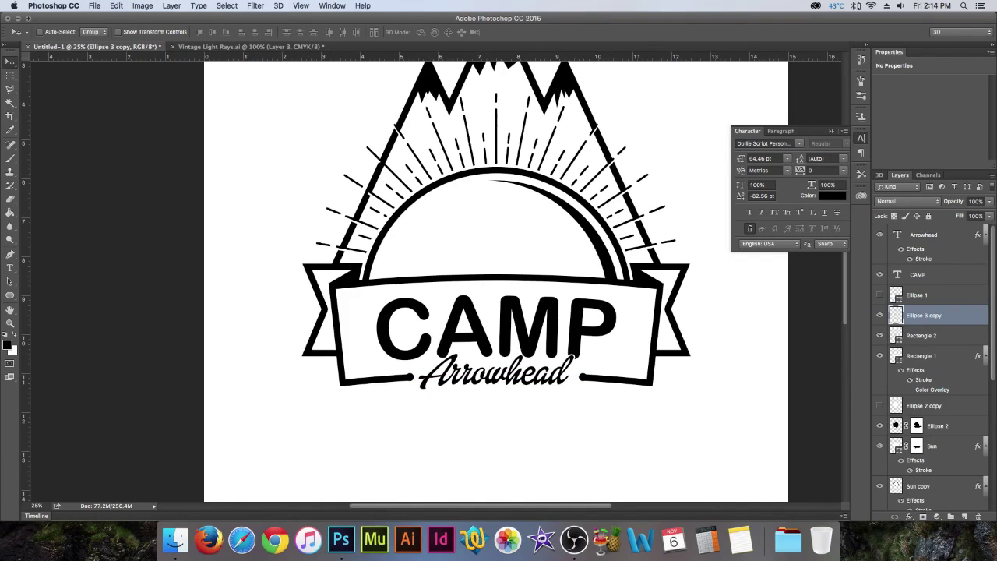
Enlarge the Arrowhead text to about 86.85 pt and centre it horizontally on the canvas
{"action": "left_click", "coordinate": [545, 374], "text": "super"}
{"action": "key", "text": "super+t"}
{"action": "mouse_move", "coordinate": [575, 347]}
{"action": "left_mouse_down"}
{"action": "mouse_move", "coordinate": [590, 342]}
{"action": "mouse_move", "coordinate": [579, 346]}
{"action": "left_mouse_up"}
{"action": "key", "text": "v"}
{"action": "left_click", "coordinate": [585, 184]}
{"action": "left_click_drag", "start_coordinate": [532, 200], "coordinate": [537, 201]}
{"action": "key", "text": "super+a"}
{"action": "left_click", "coordinate": [255, 32]}
{"action": "key", "text": "super+d"}
Adjust the Arrowhead text's sideways position between the two border dots and align its horizontal centre with the whole canvas
{"action": "key", "text": "Right"}
{"action": "key", "text": "Right"}
{"action": "key", "text": "Right"}
{"action": "key", "text": "Right"}
{"action": "key", "text": "Right"}
{"action": "key", "text": "Right"}
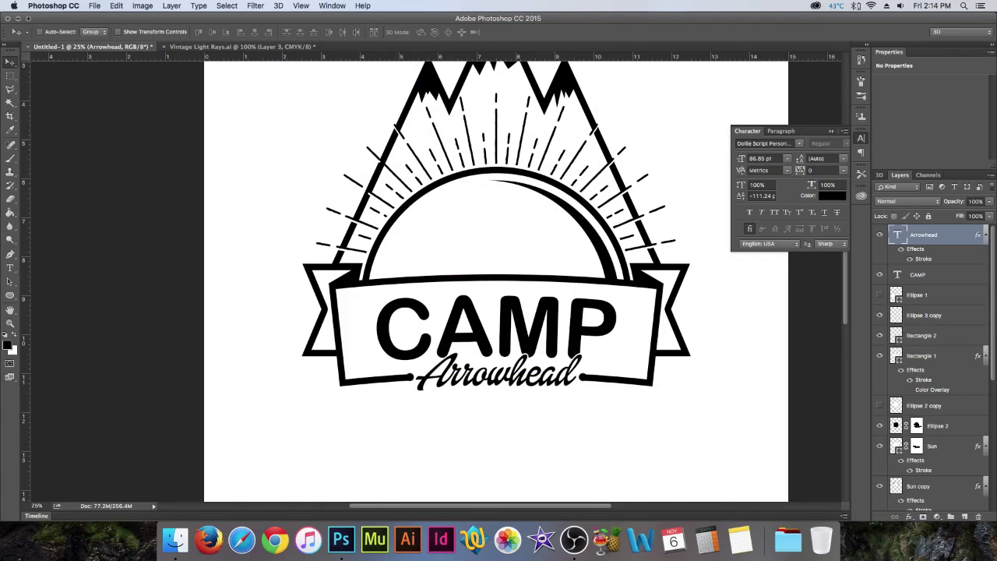
{"action": "key", "text": "Left"}
{"action": "key", "text": "Left"}
{"action": "key", "text": "super+a"}
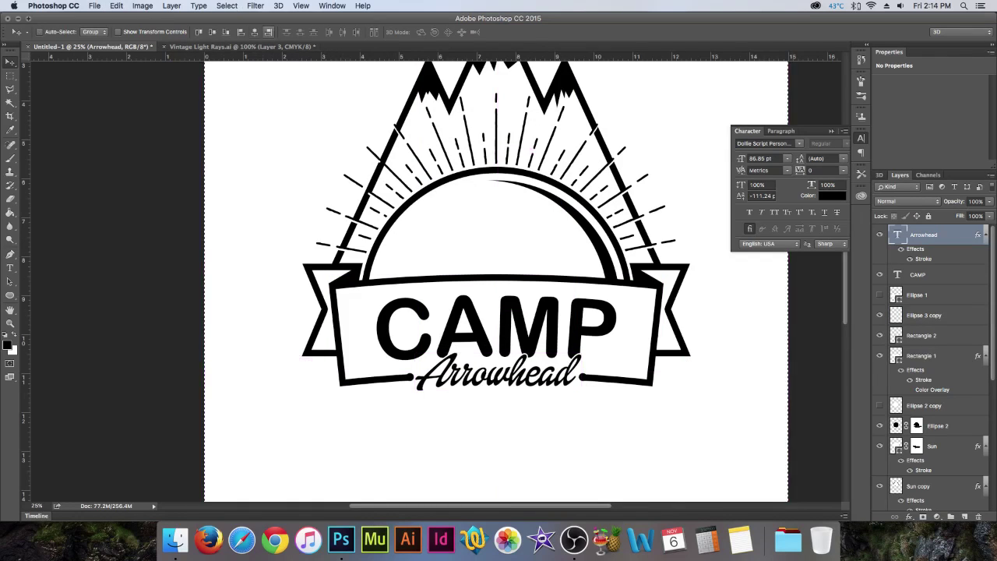
{"action": "left_click", "coordinate": [255, 32]}
{"action": "key", "text": "super+d"}
Keep the Arrowhead layer at the top of the stack, set its white outside stroke to 15 px and shift the text slightly right
{"action": "left_click_drag", "start_coordinate": [927, 235], "coordinate": [927, 323]}
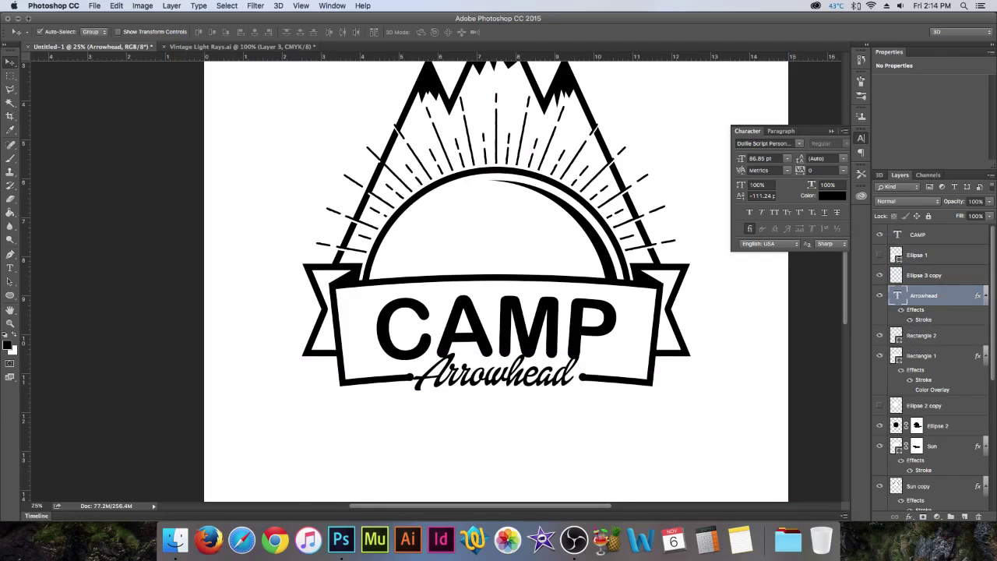
{"action": "key", "text": "super+shift+bracketright"}
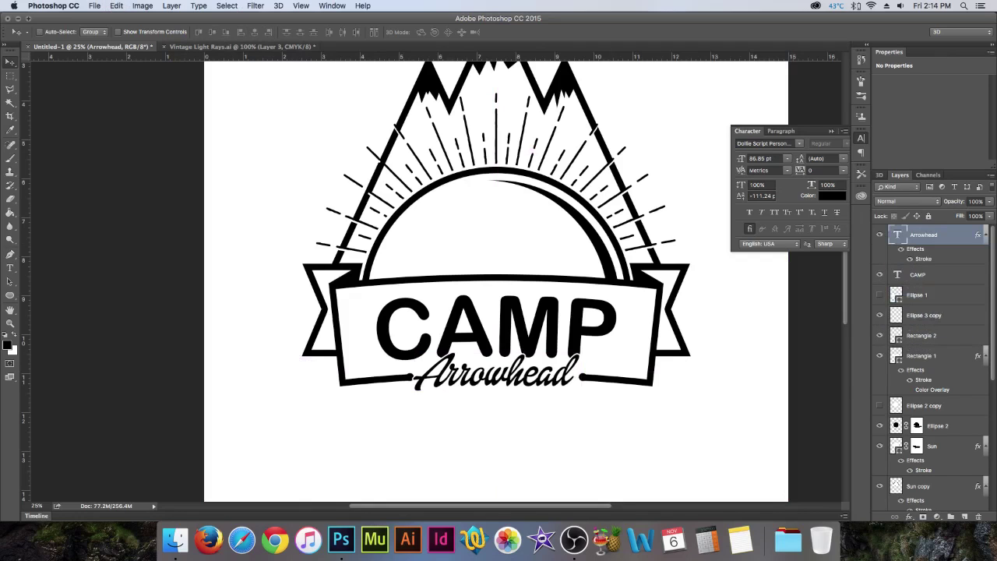
{"action": "double_click", "coordinate": [924, 258]}
{"action": "type", "text": "15"}
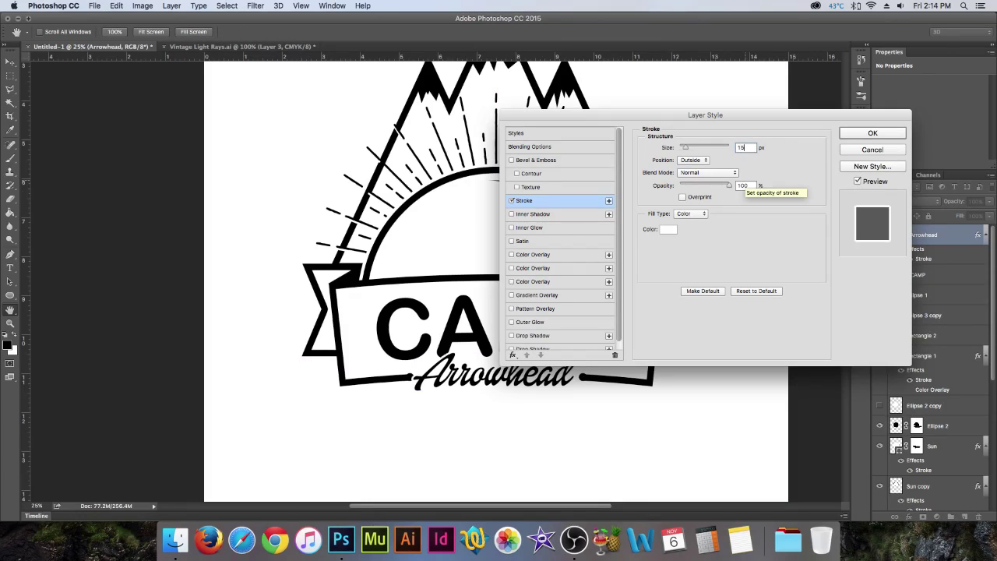
{"action": "key", "text": "Return"}
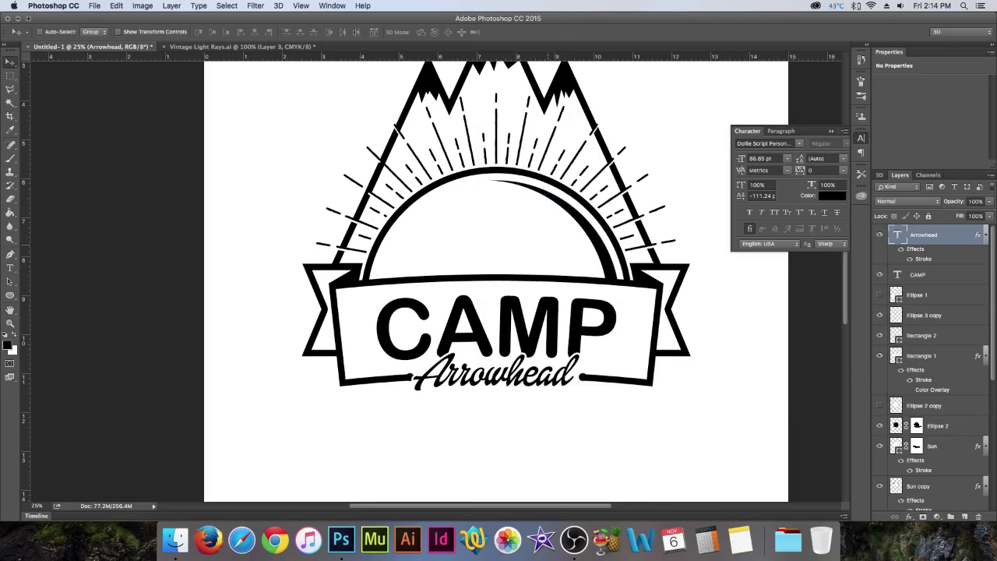
{"action": "key", "text": "shift+Right"}
{"action": "key", "text": "shift+Right"}
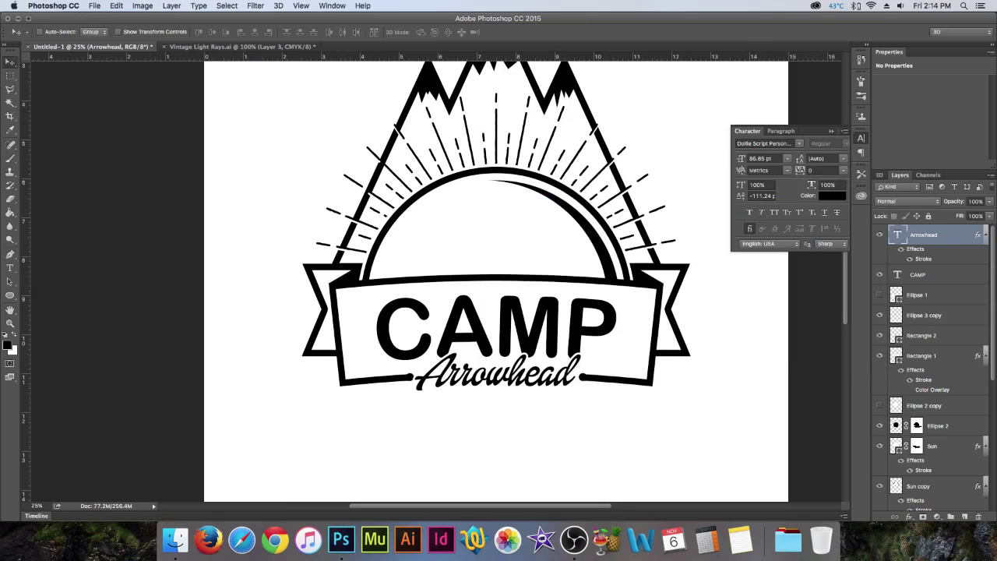
Try the Swistblnk Monthoers Regular and Wisdom Script Regular fonts on the Arrowhead text
{"action": "double_click", "coordinate": [897, 235]}
{"action": "left_click", "coordinate": [93, 32]}
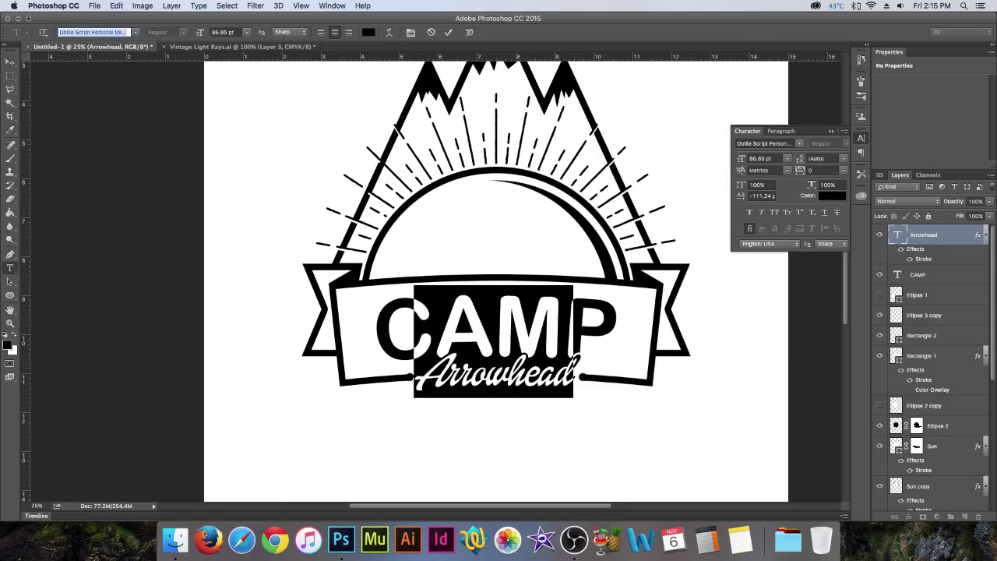
{"action": "type", "text": "wis"}
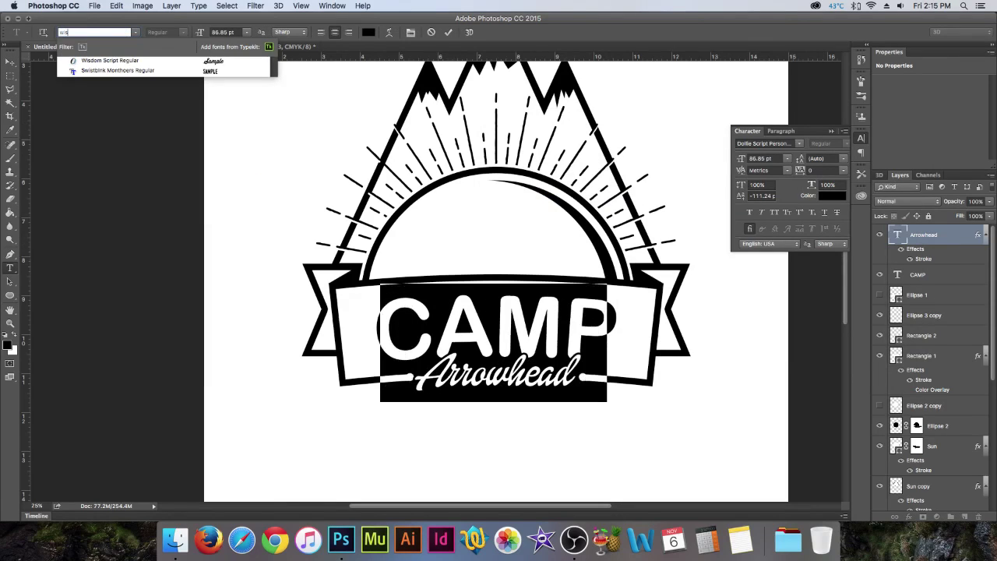
{"action": "key", "text": "Down"}
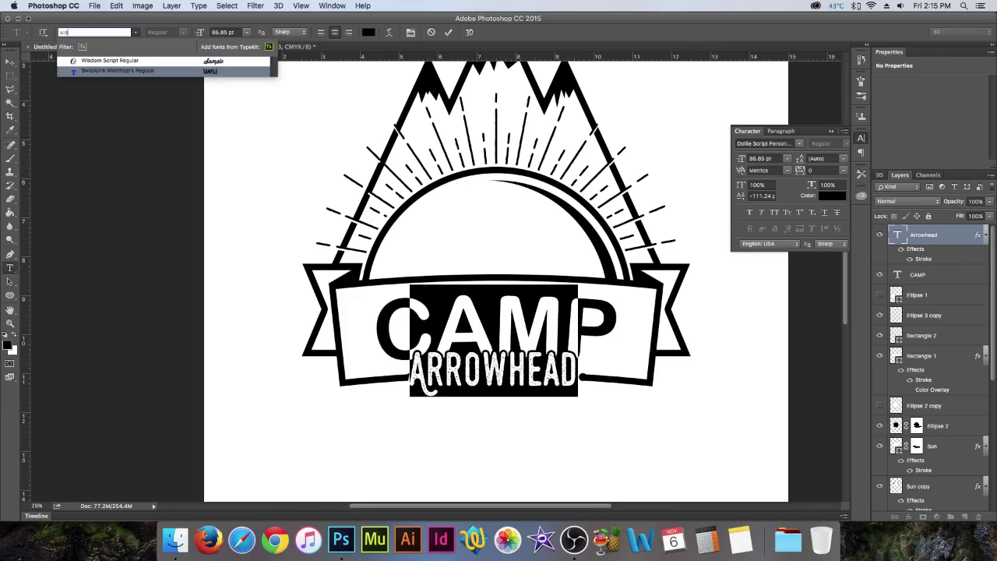
{"action": "key", "text": "Up"}
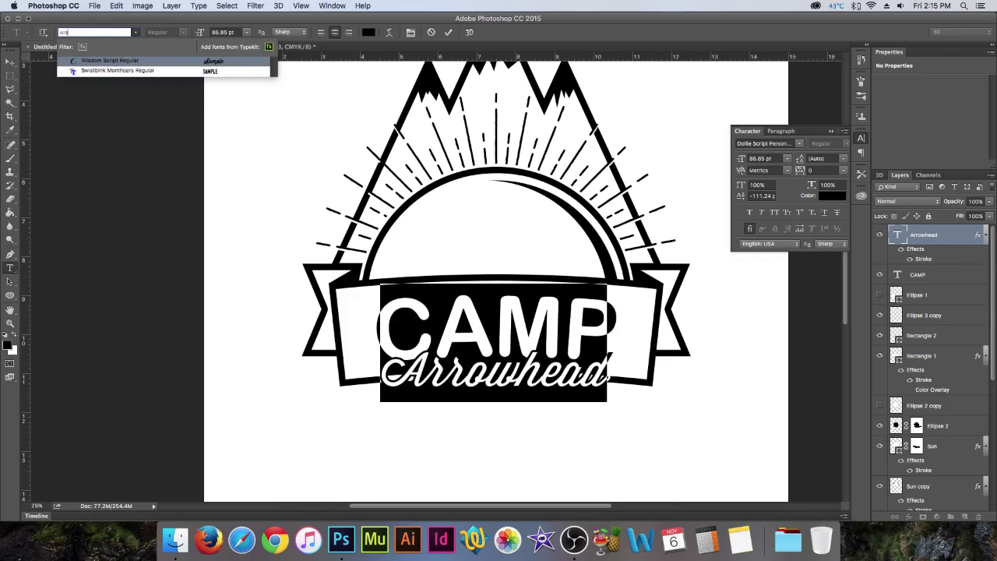
{"action": "key", "text": "Return"}
Change the font of the Arrowhead text to Lobster 1.3 Regular
{"action": "type", "text": "yel"}
{"action": "key", "text": "BackSpace"}
{"action": "key", "text": "BackSpace"}
{"action": "key", "text": "BackSpace"}
{"action": "type", "text": "lob"}
{"action": "key", "text": "Down"}
{"action": "key", "text": "Return"}
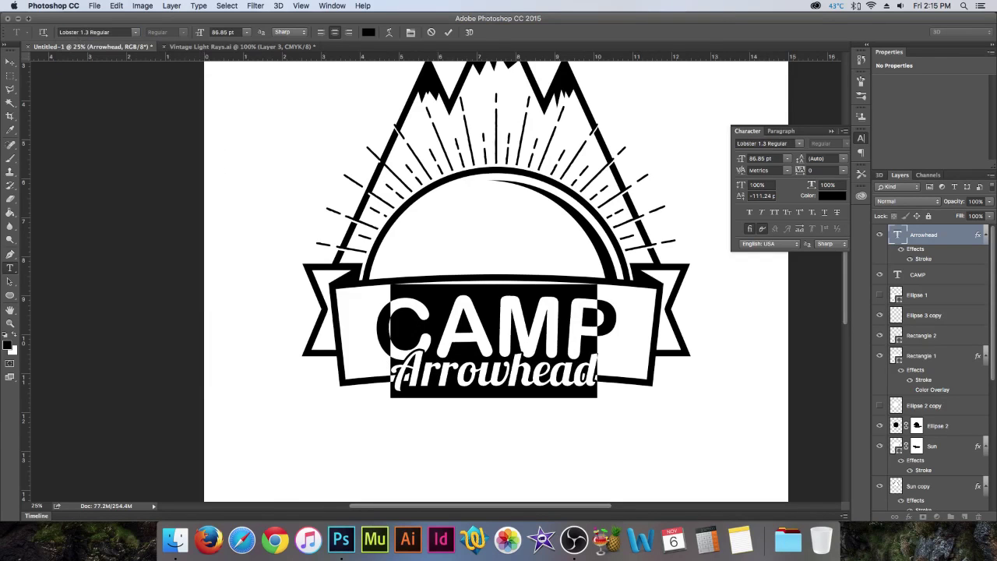
Reduce the Arrowhead text to 67.85 pt and nudge it right so it fits between the border dots
{"action": "left_click_drag", "start_coordinate": [200, 32], "coordinate": [188, 32]}
{"action": "left_click", "coordinate": [10, 62]}
{"action": "key", "text": "shift+Right"}
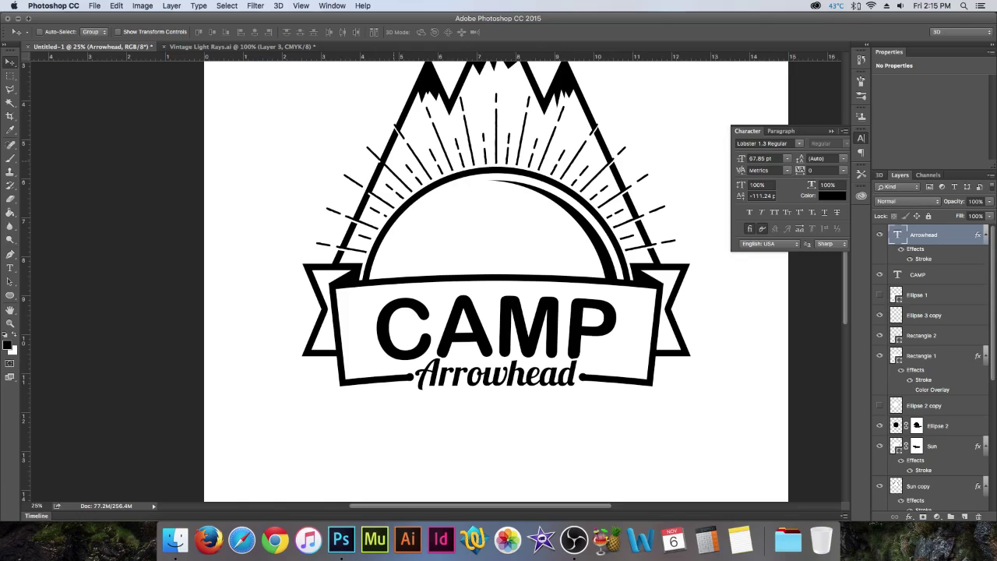
{"action": "key", "text": "z"}
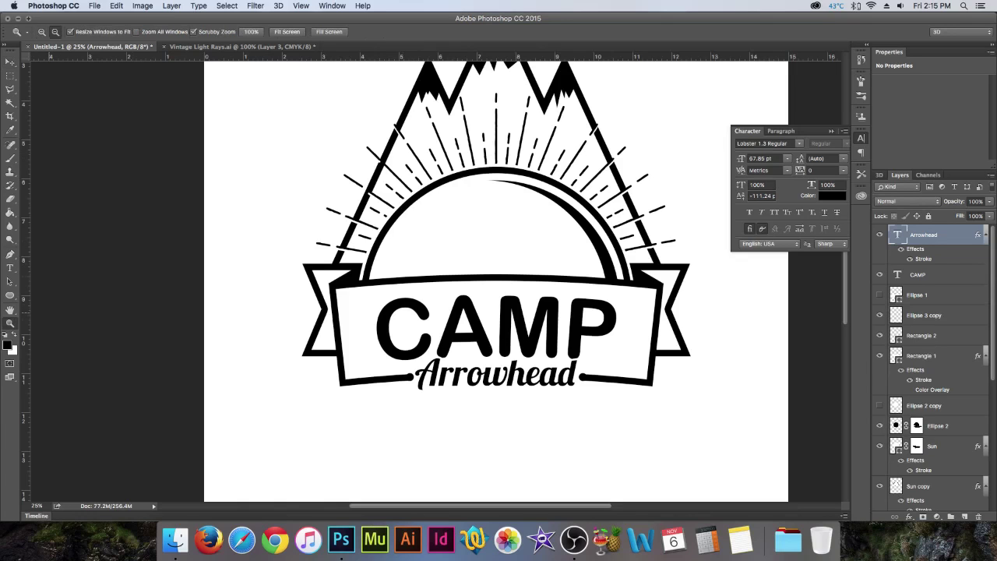
{"action": "key", "text": "super+minus"}
{"action": "key", "text": "super+plus"}
{"action": "key", "text": "super+plus"}
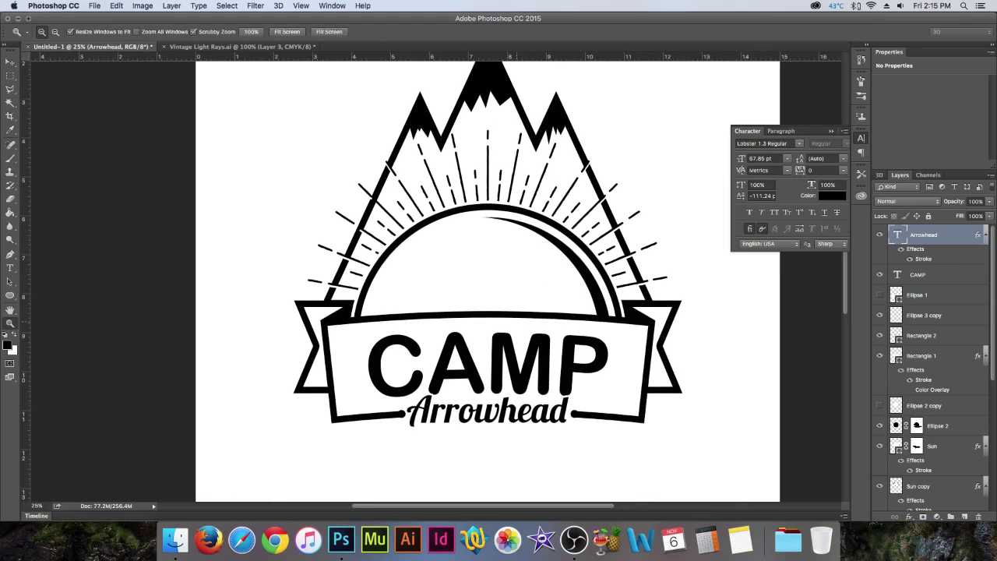
{"action": "key", "text": "super+minus"}
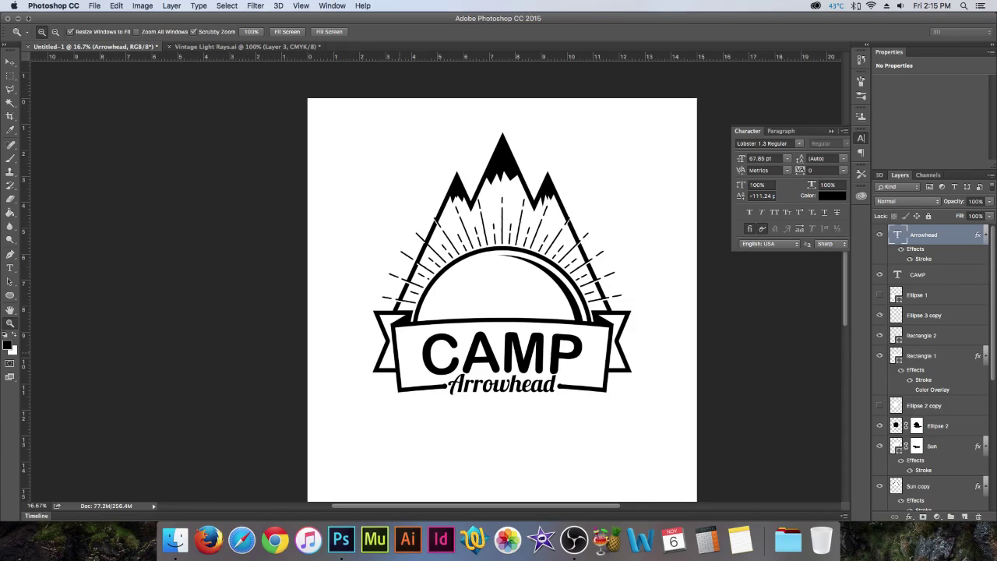
{"action": "key", "text": "super+equal"}
Create a layer group named Design at the top of the layer stack
{"action": "key", "text": "v"}
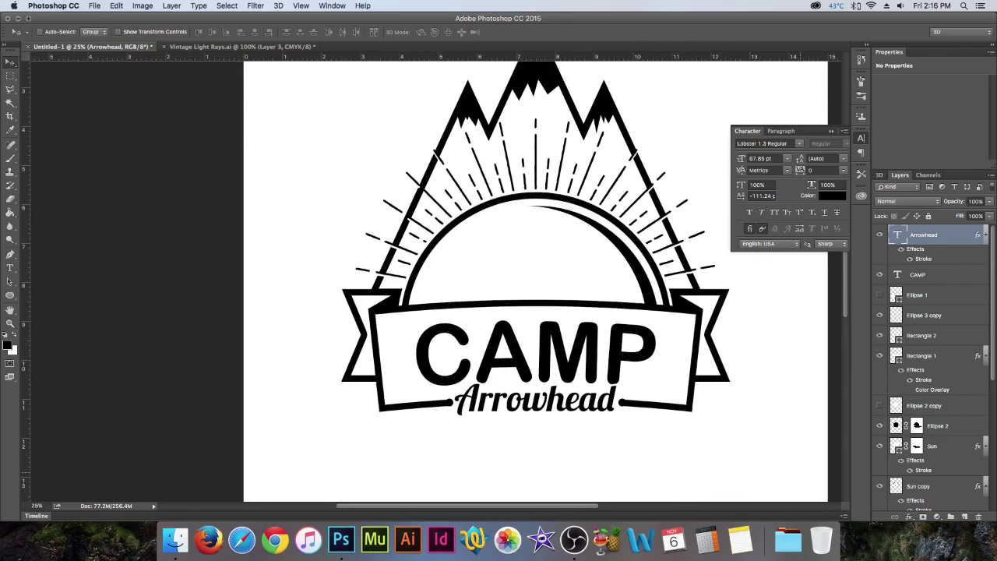
{"action": "key", "text": "super+g"}
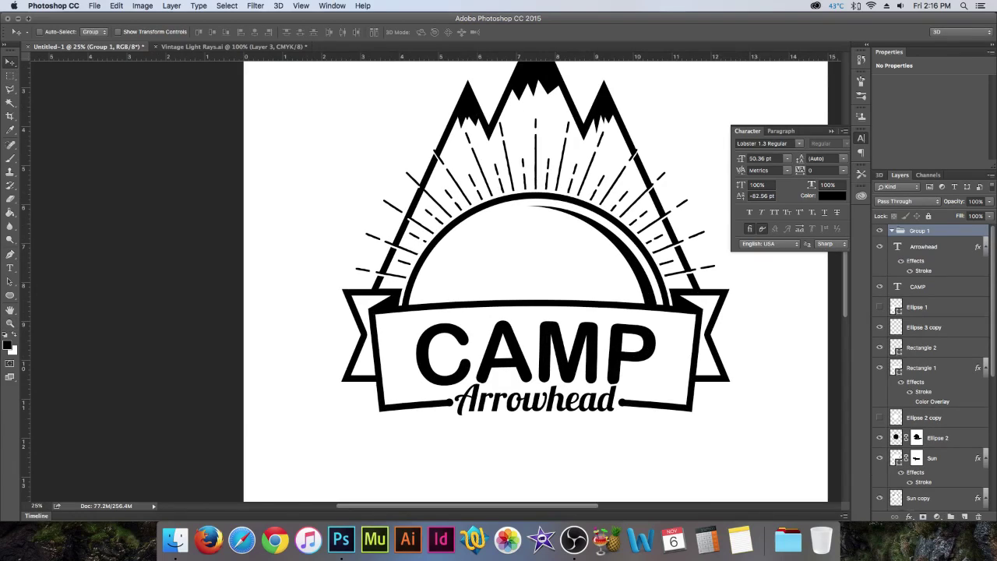
{"action": "double_click", "coordinate": [920, 231]}
{"action": "type", "text": "Design"}
{"action": "key", "text": "Return"}
Move all layers from Arrowhead down to Shape 1 copy into the Design group and collapse it, leaving out the Background
{"action": "left_click", "coordinate": [924, 247]}
{"action": "scroll", "coordinate": [927, 327], "scroll_direction": "down", "scroll_amount": 10}
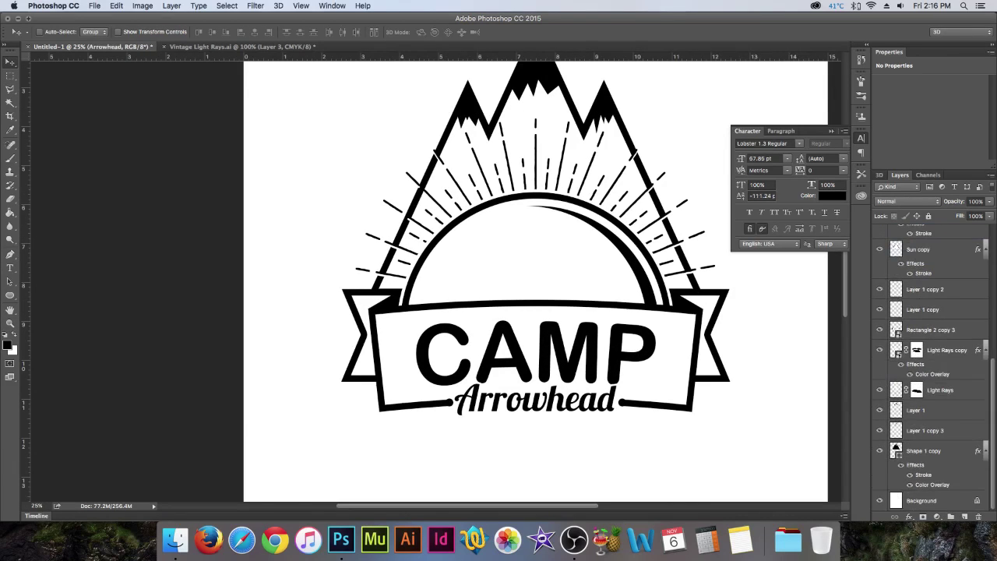
{"action": "left_click", "coordinate": [924, 451], "text": "shift"}
{"action": "scroll", "coordinate": [924, 451], "scroll_direction": "up", "scroll_amount": 10}
{"action": "left_click_drag", "start_coordinate": [924, 247], "coordinate": [919, 231]}
{"action": "left_click", "coordinate": [919, 231]}
{"action": "left_click", "coordinate": [892, 231]}
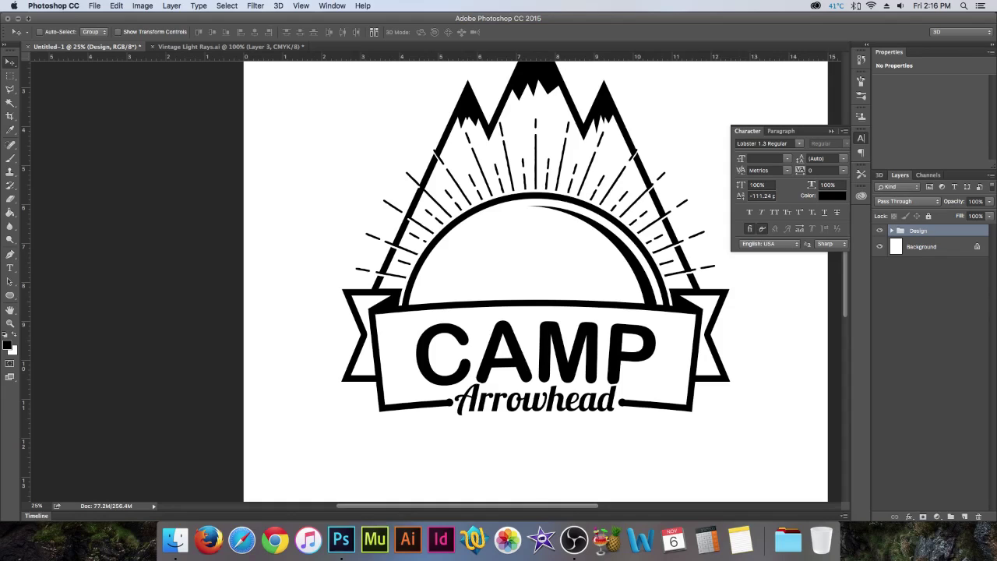
{"action": "left_click", "coordinate": [950, 516]}
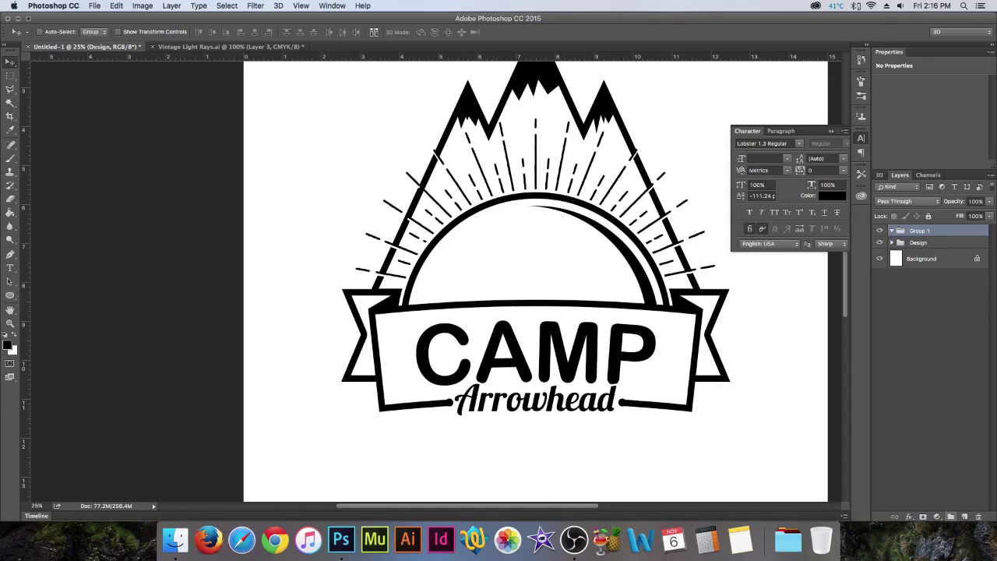
{"action": "double_click", "coordinate": [919, 231]}
{"action": "key", "text": "BackSpace"}
{"action": "type", "text": "Design"}
{"action": "key", "text": "Return"}
{"action": "key", "text": "Delete"}
{"action": "left_click", "coordinate": [879, 231]}
{"action": "left_click", "coordinate": [879, 231]}
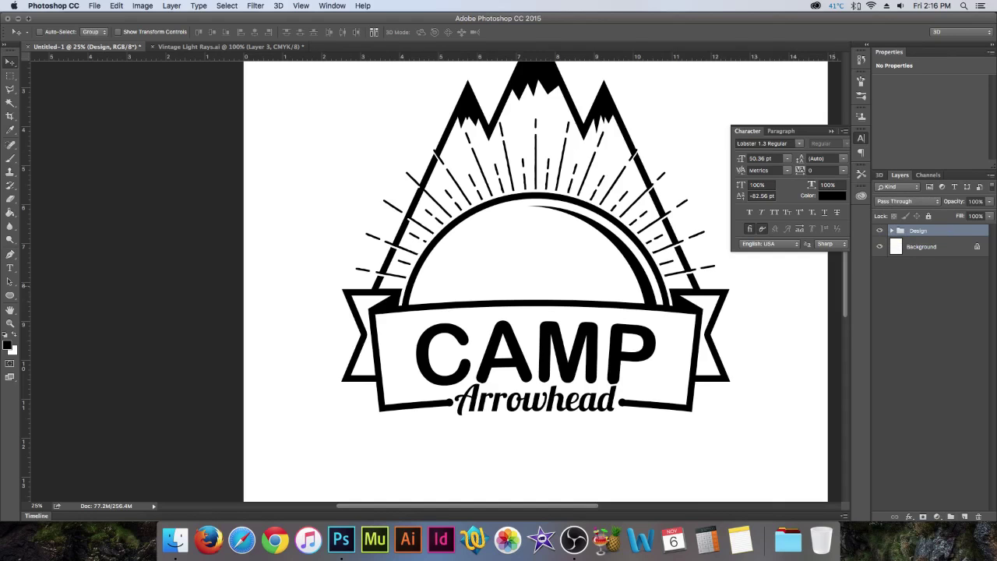
Copy the whole canvas merged and paste it as a new layer above the Design group
{"action": "left_click_drag", "start_coordinate": [585, 232], "coordinate": [554, 282]}
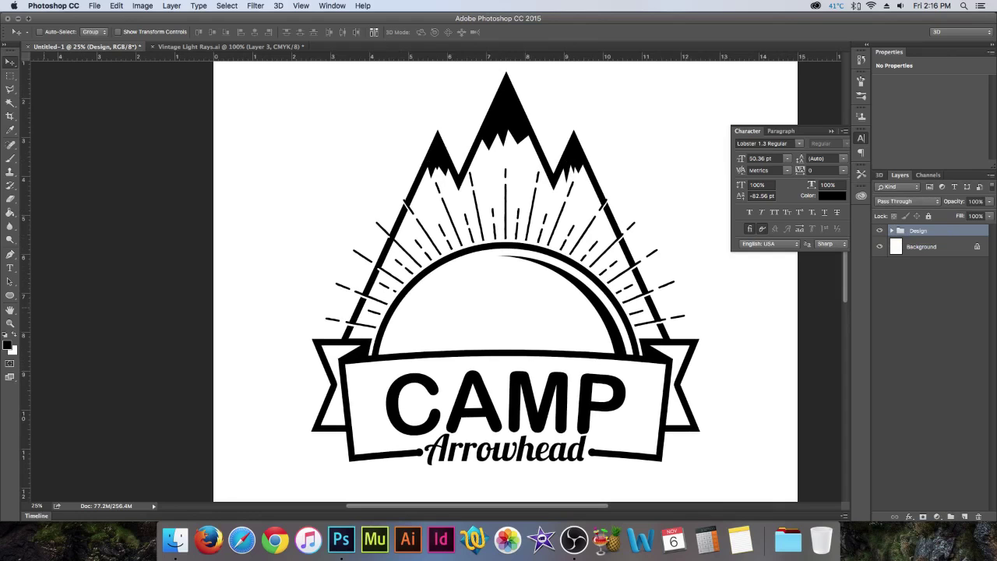
{"action": "key", "text": "z"}
{"action": "left_click", "coordinate": [481, 240], "text": "alt"}
{"action": "key", "text": "super+a"}
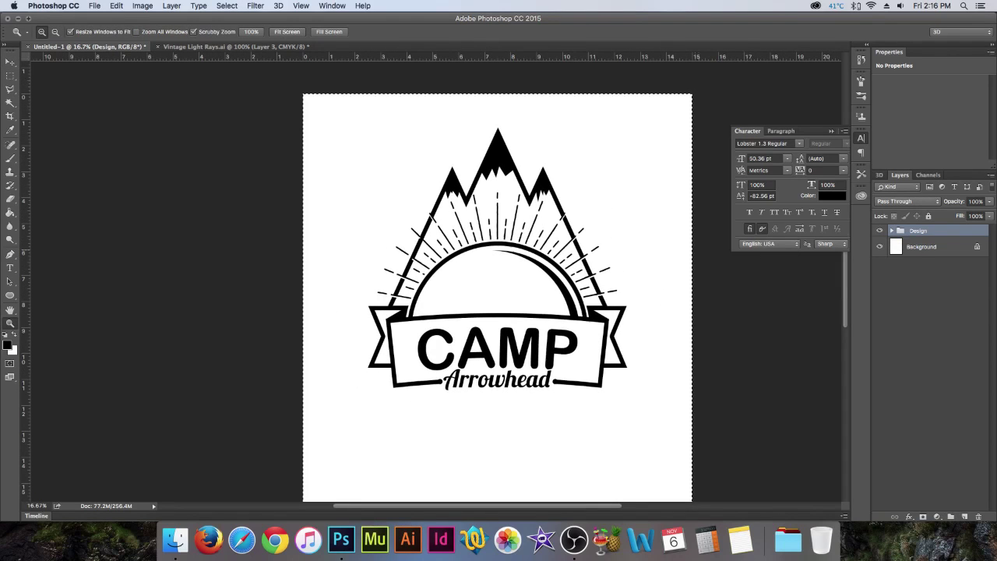
{"action": "left_click", "coordinate": [116, 5]}
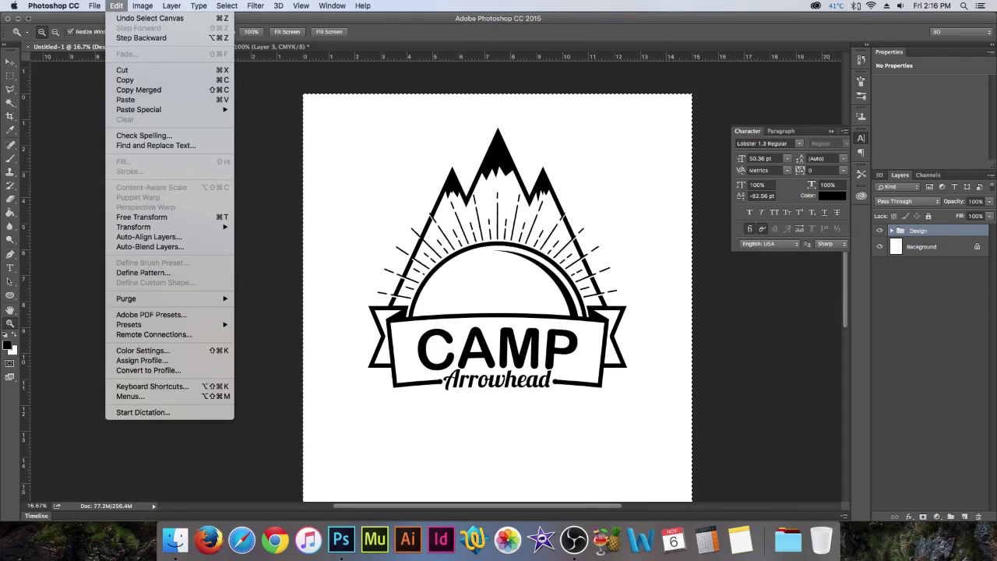
{"action": "left_click", "coordinate": [138, 90]}
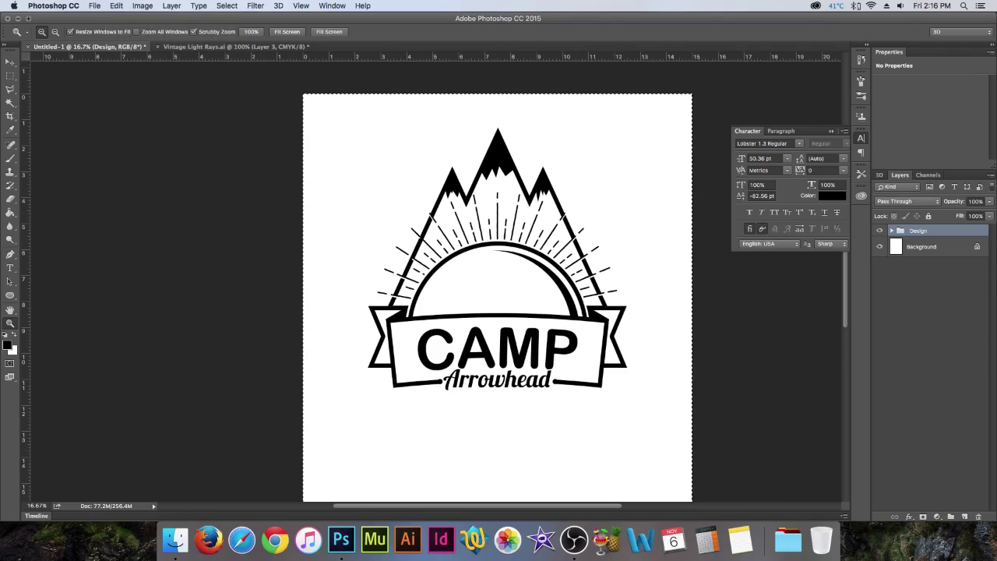
{"action": "key", "text": "super+a"}
{"action": "left_click", "coordinate": [116, 6]}
{"action": "left_click", "coordinate": [139, 89]}
{"action": "key", "text": "super+v"}
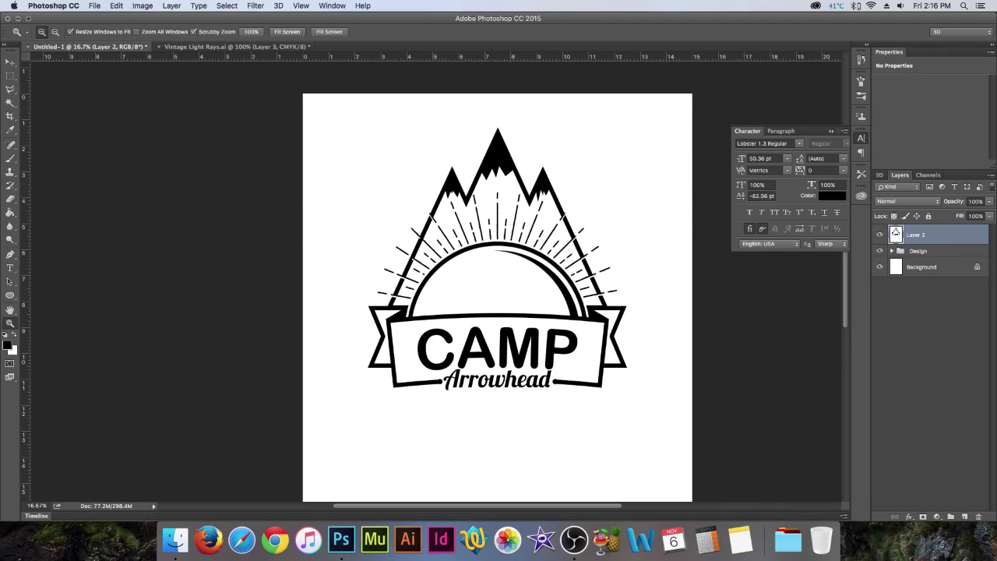
Hide the Design group, leaving the pasted merged layer visible
{"action": "left_click", "coordinate": [880, 250]}
{"action": "left_click", "coordinate": [879, 234]}
{"action": "left_click", "coordinate": [879, 235]}
Add an empty layer above the merged badge and choose the 4212 px speckled texture brush
{"action": "left_click", "coordinate": [965, 516]}
{"action": "key", "text": "b"}
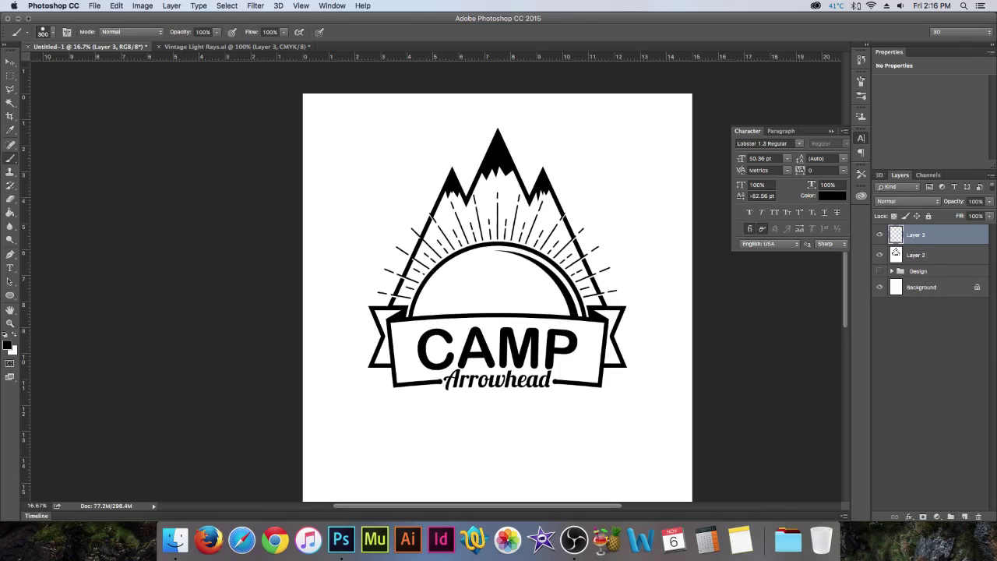
{"action": "left_click", "coordinate": [53, 33]}
{"action": "scroll", "coordinate": [70, 156], "scroll_direction": "down", "scroll_amount": 10}
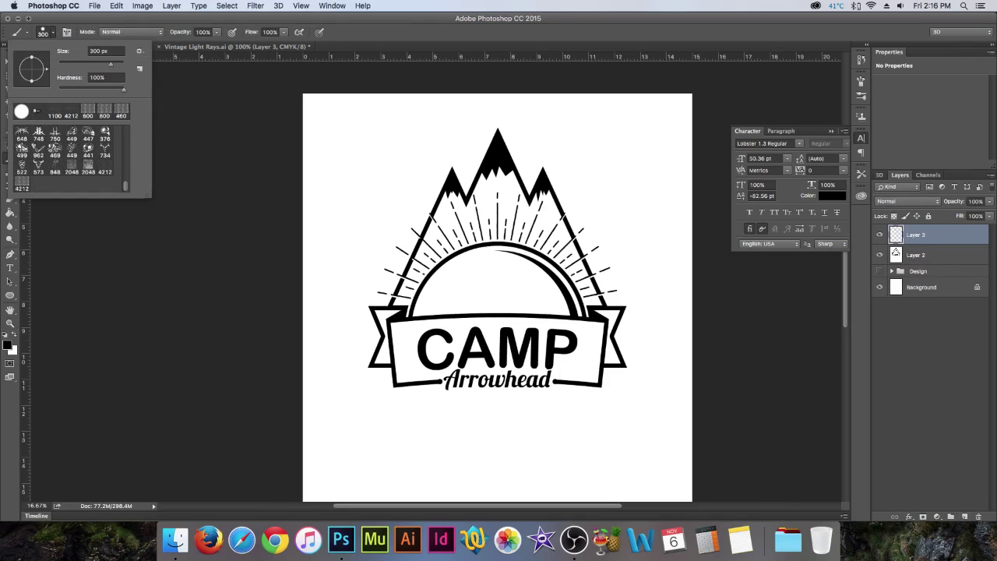
{"action": "left_click", "coordinate": [71, 110]}
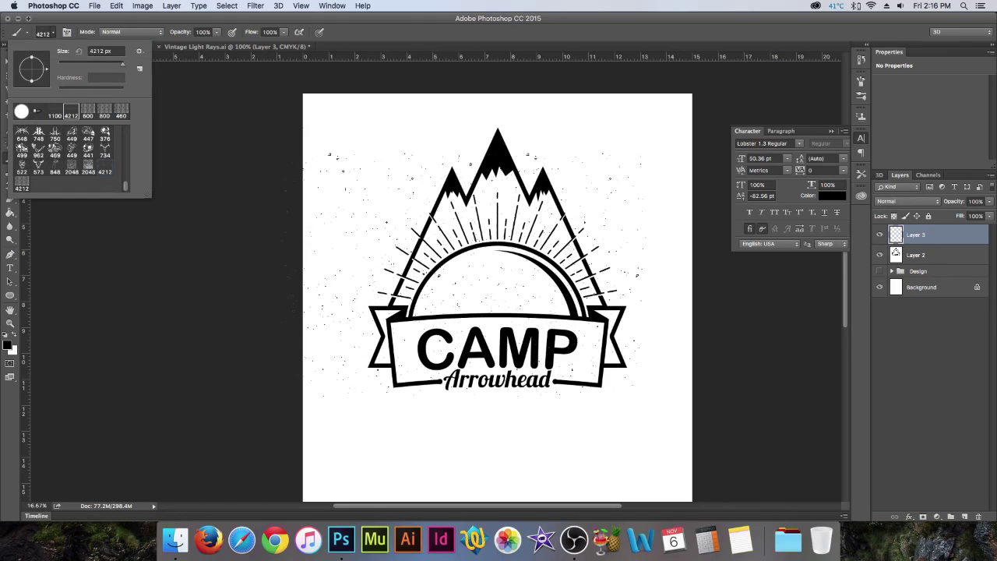
Try stamping the texture in black over the badge, undo the stamp and delete its layer
{"action": "left_click", "coordinate": [496, 289]}
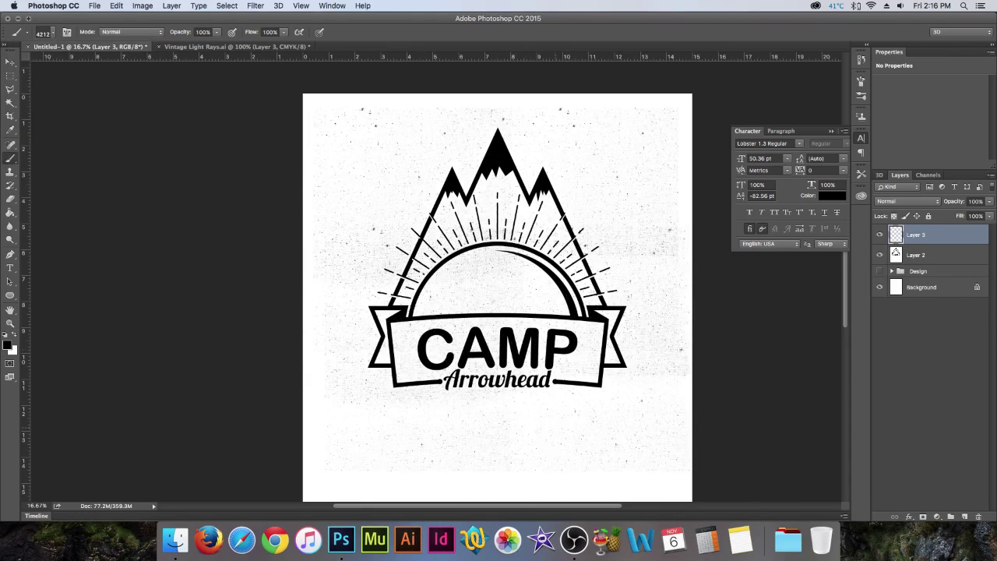
{"action": "key", "text": "super+z"}
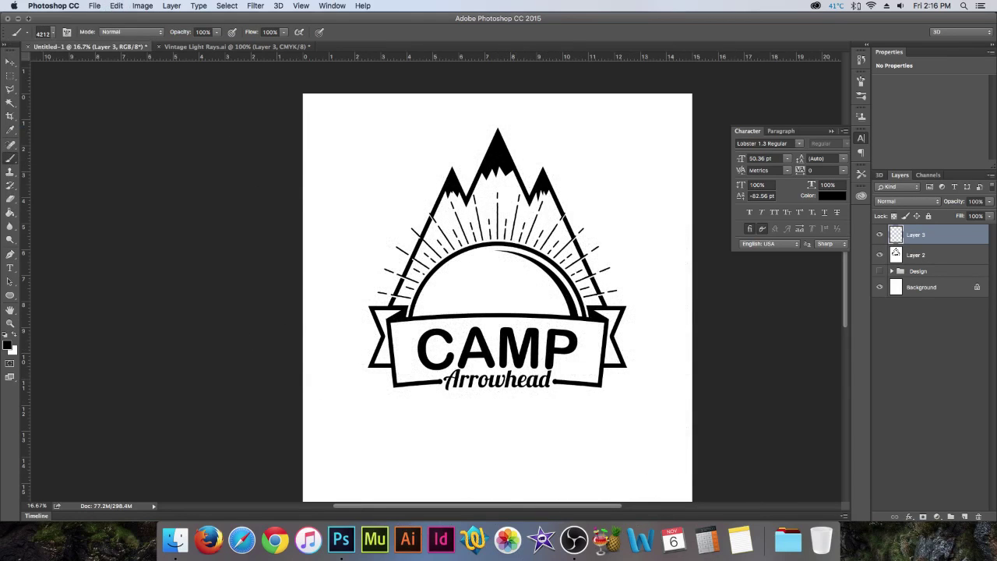
{"action": "key", "text": "Delete"}
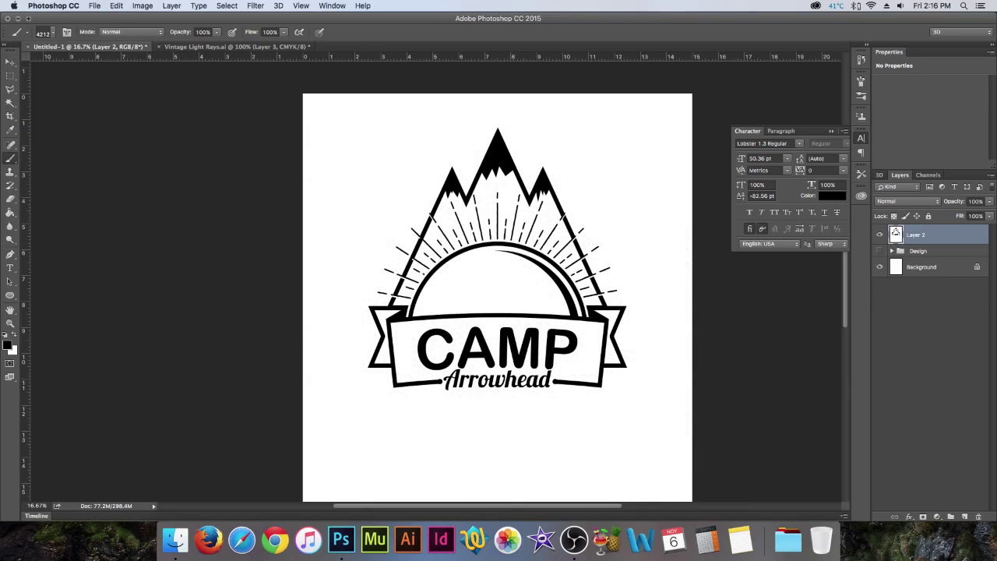
Stamp the 4212 px texture brush in white over the badge on a new layer
{"action": "left_click", "coordinate": [965, 516]}
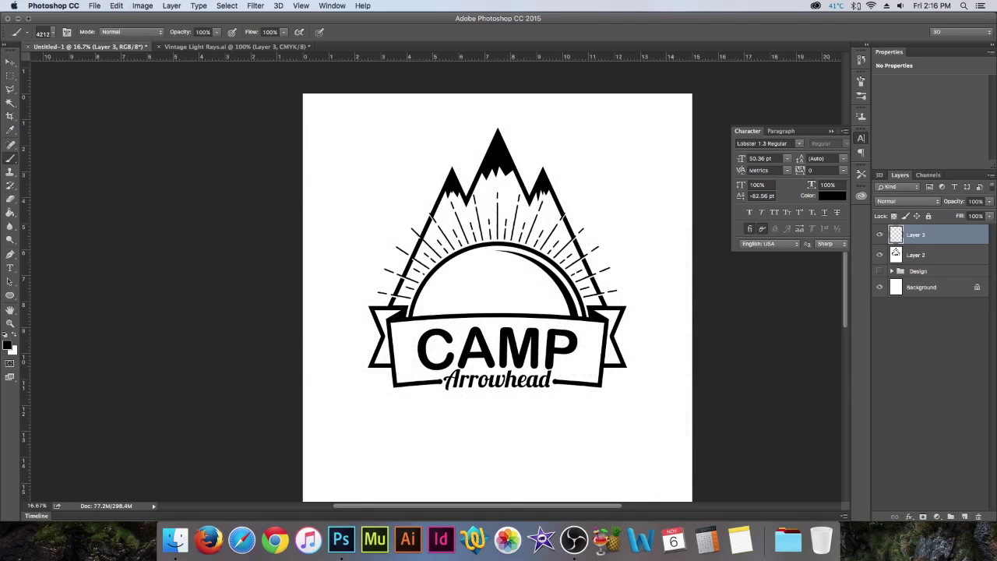
{"action": "key", "text": "x"}
{"action": "left_click", "coordinate": [523, 315]}
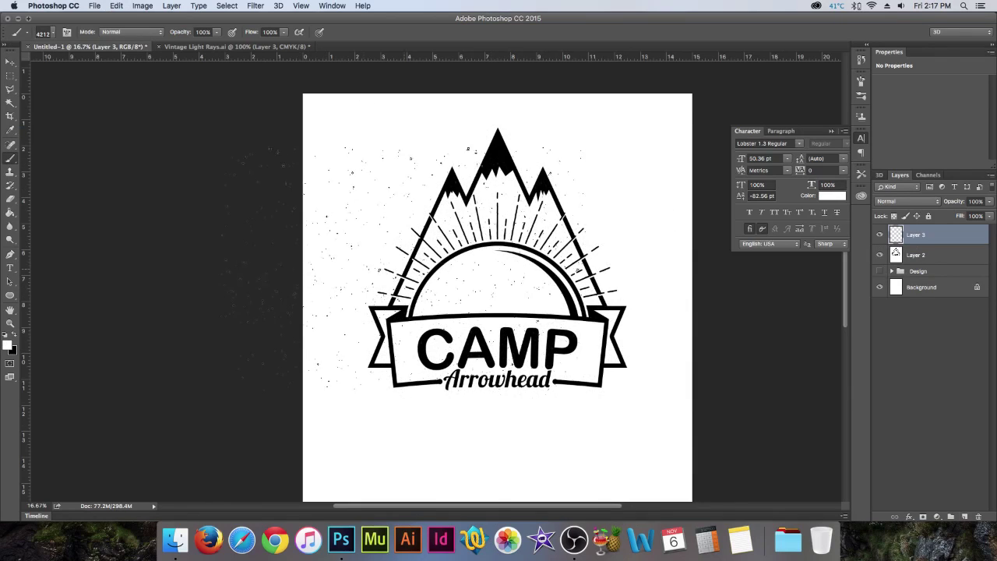
Stamp the texture in white over the badge again and break it up with a layer mask stamped in black with the same brush
{"action": "left_click", "coordinate": [456, 250]}
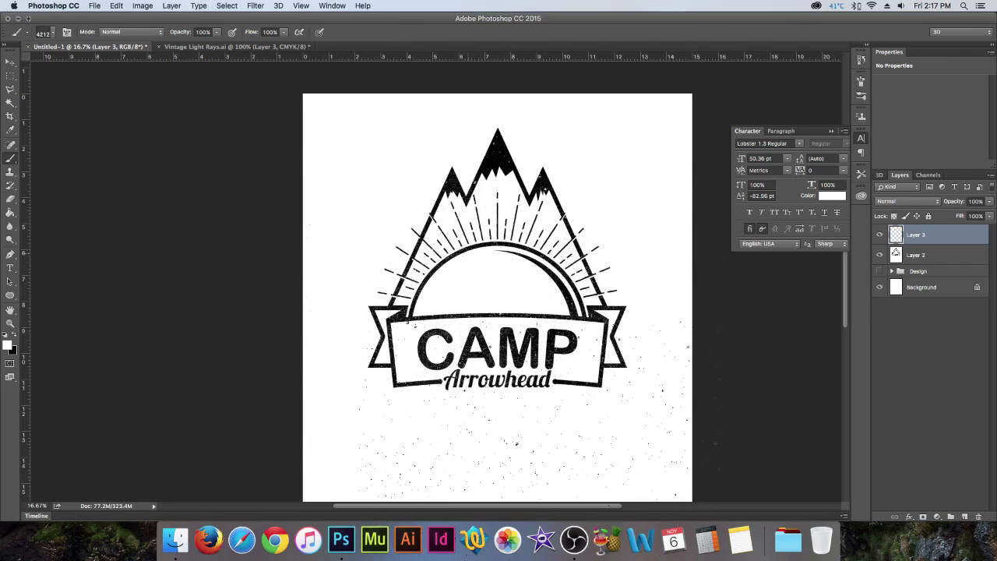
{"action": "left_click", "coordinate": [923, 516]}
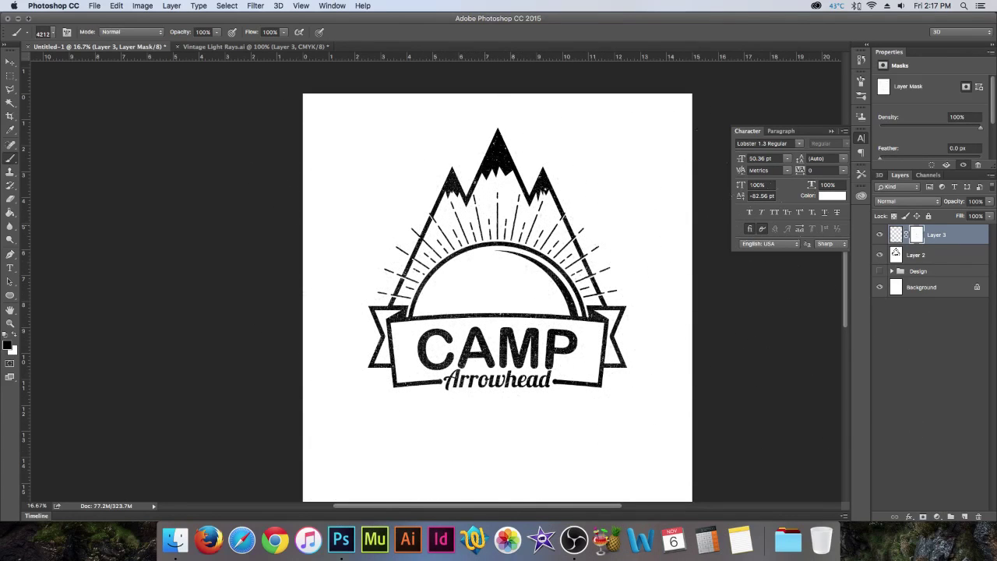
{"action": "left_click", "coordinate": [437, 233]}
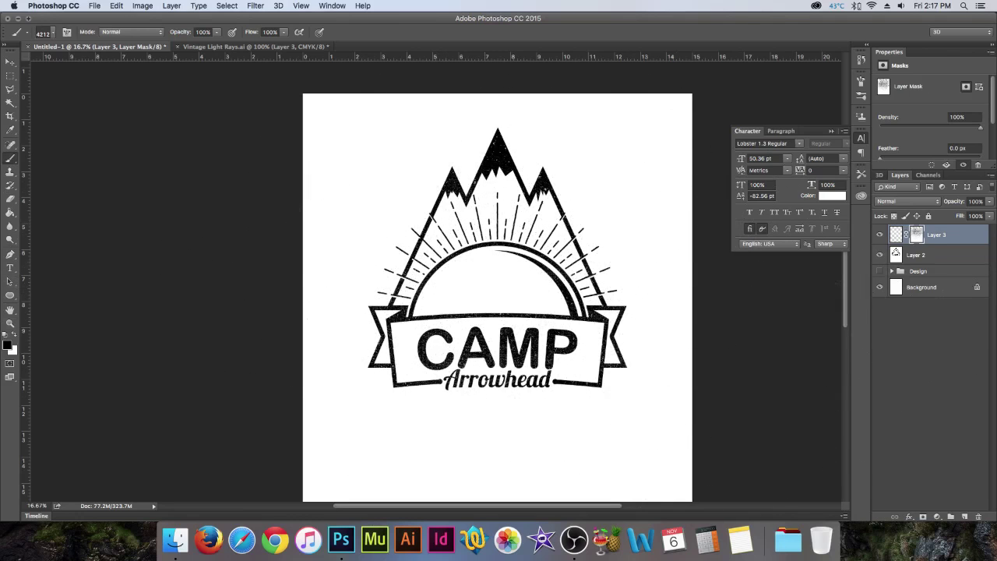
Merge the white texture layer with the badge layer beneath it
{"action": "left_click", "coordinate": [939, 255], "text": "shift"}
{"action": "right_click", "coordinate": [939, 255]}
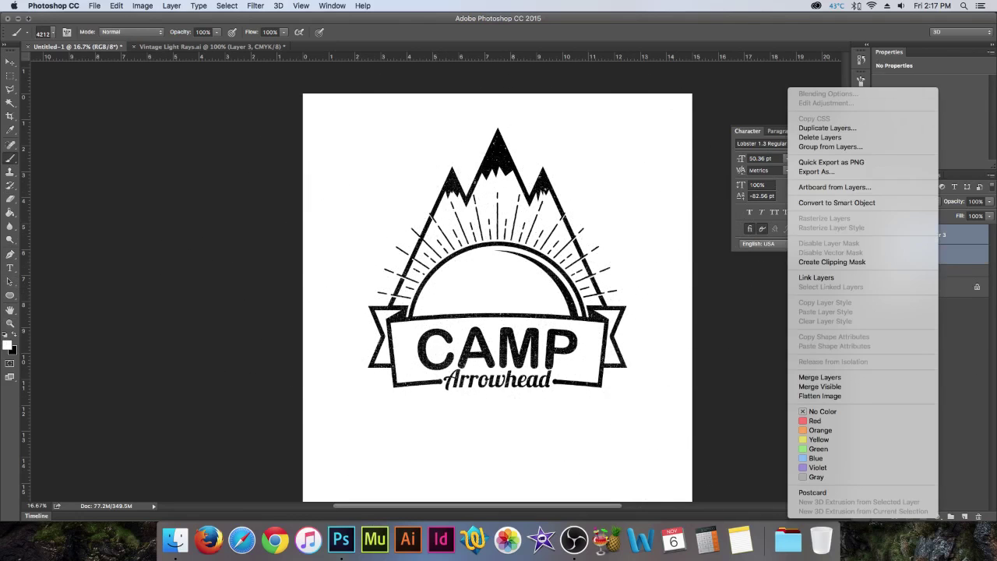
{"action": "left_click", "coordinate": [849, 378]}
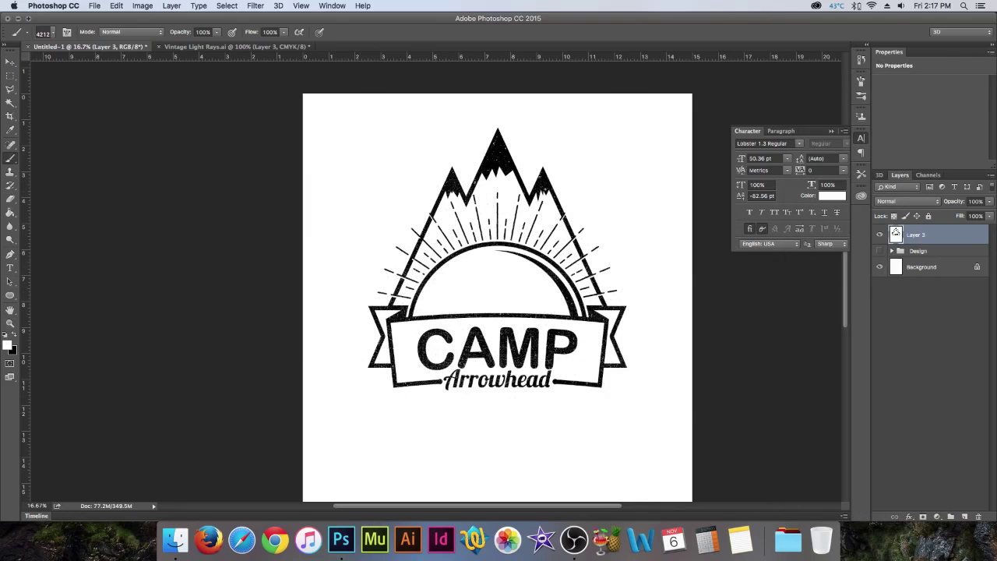
Remove the white areas from the merged badge layer with a non-contiguous Magic Wand selection, and clear the selection
{"action": "left_click", "coordinate": [11, 102]}
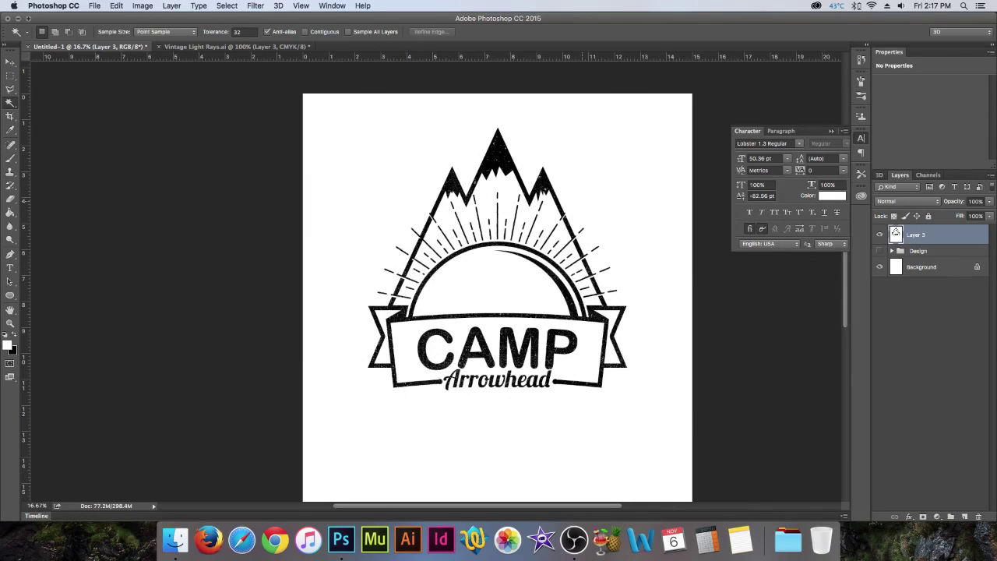
{"action": "left_click", "coordinate": [499, 287]}
{"action": "key", "text": "Delete"}
{"action": "key", "text": "super+d"}
Center the textured badge horizontally and vertically on the canvas
{"action": "left_click", "coordinate": [11, 62]}
{"action": "key", "text": "super+a"}
{"action": "left_click", "coordinate": [255, 32]}
{"action": "left_click", "coordinate": [212, 32]}
{"action": "scroll", "coordinate": [497, 296], "scroll_direction": "down", "scroll_amount": 3}
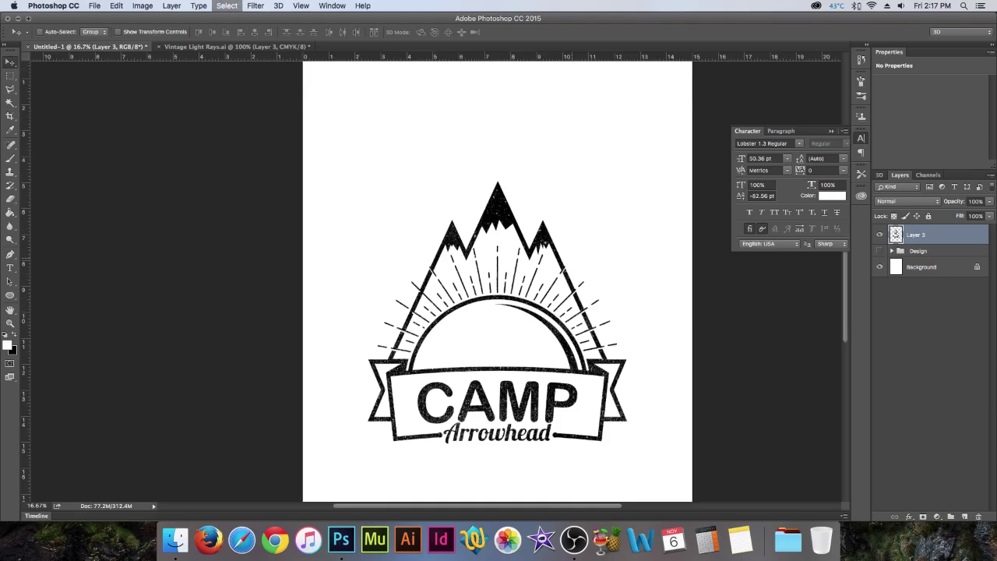
{"action": "scroll", "coordinate": [498, 281], "scroll_direction": "down", "scroll_amount": 1}
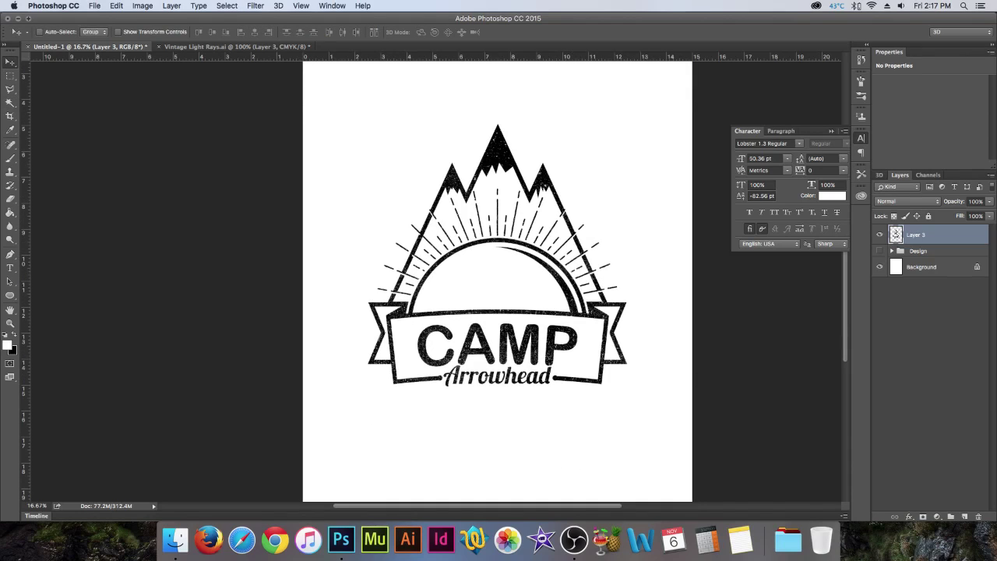
Add an empty layer above the Design group and rename the textured badge layer "Texture Design"
{"action": "left_click", "coordinate": [919, 251]}
{"action": "left_click", "coordinate": [965, 516]}
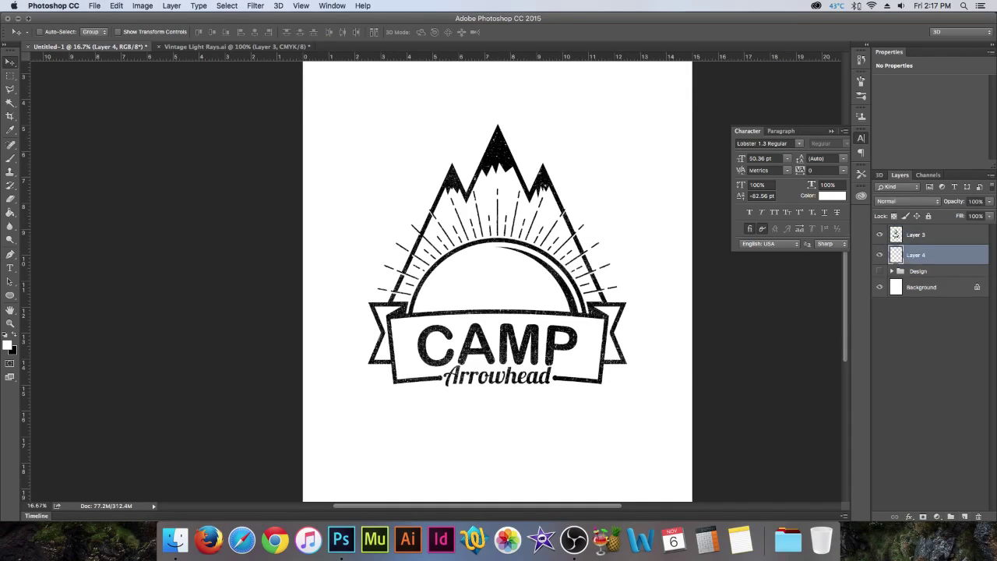
{"action": "double_click", "coordinate": [916, 235]}
{"action": "type", "text": "Texture Design"}
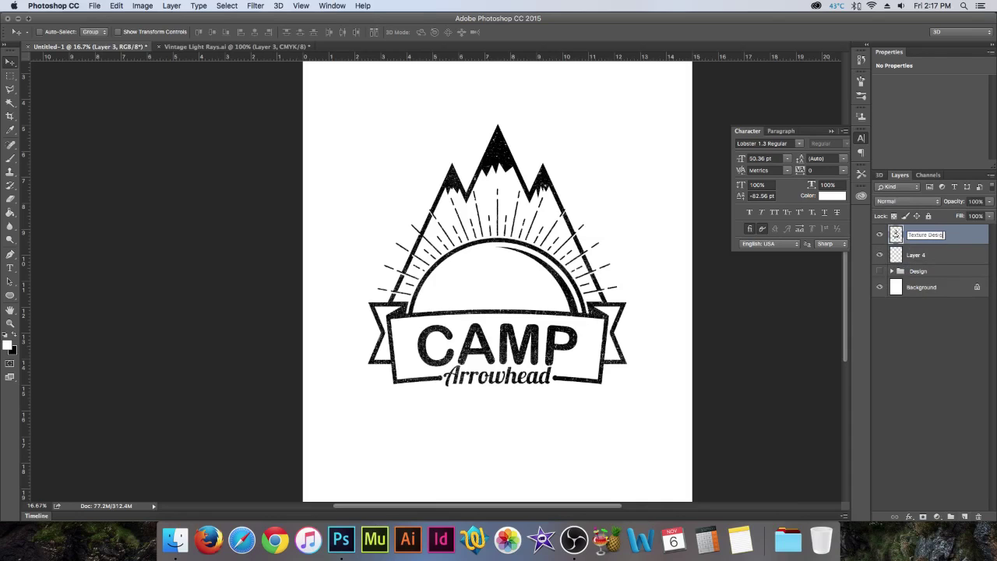
{"action": "key", "text": "Return"}
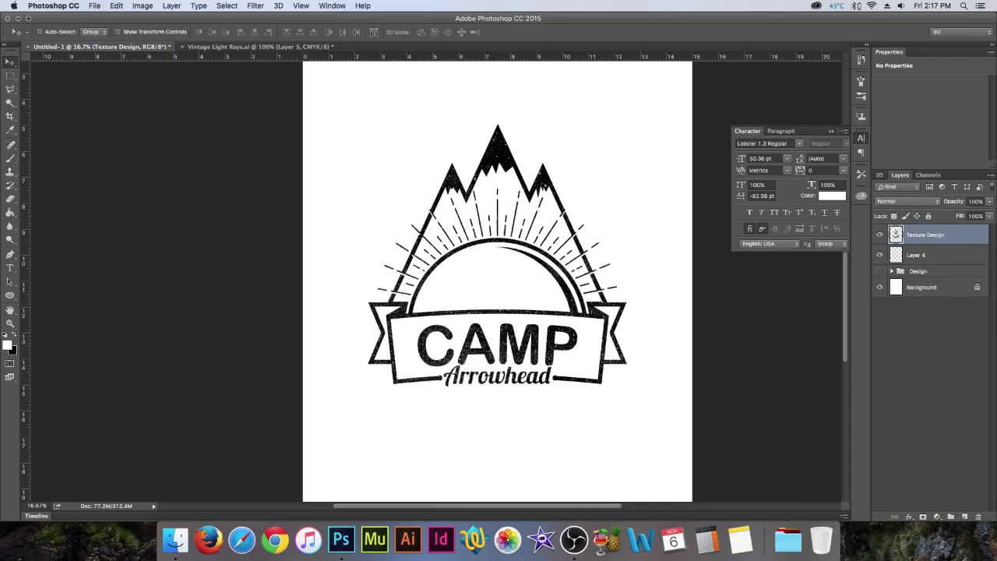
Stamp the 4212 px speckled texture in black across the canvas on the empty layer below Texture Design
{"action": "left_click", "coordinate": [916, 255]}
{"action": "left_click", "coordinate": [10, 158]}
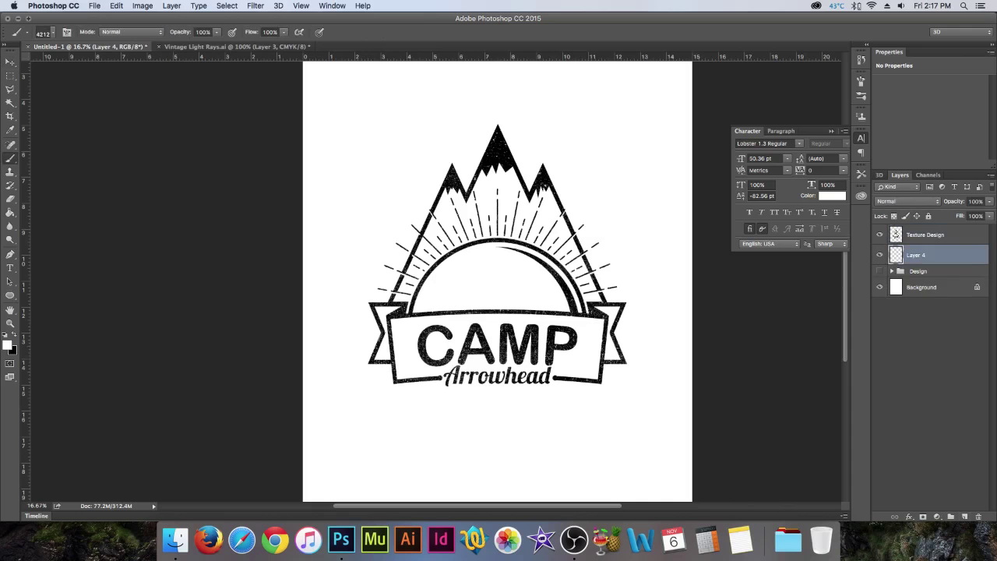
{"action": "left_click", "coordinate": [14, 334]}
{"action": "left_click", "coordinate": [504, 262]}
{"action": "left_click", "coordinate": [523, 413]}
{"action": "left_click", "coordinate": [509, 175]}
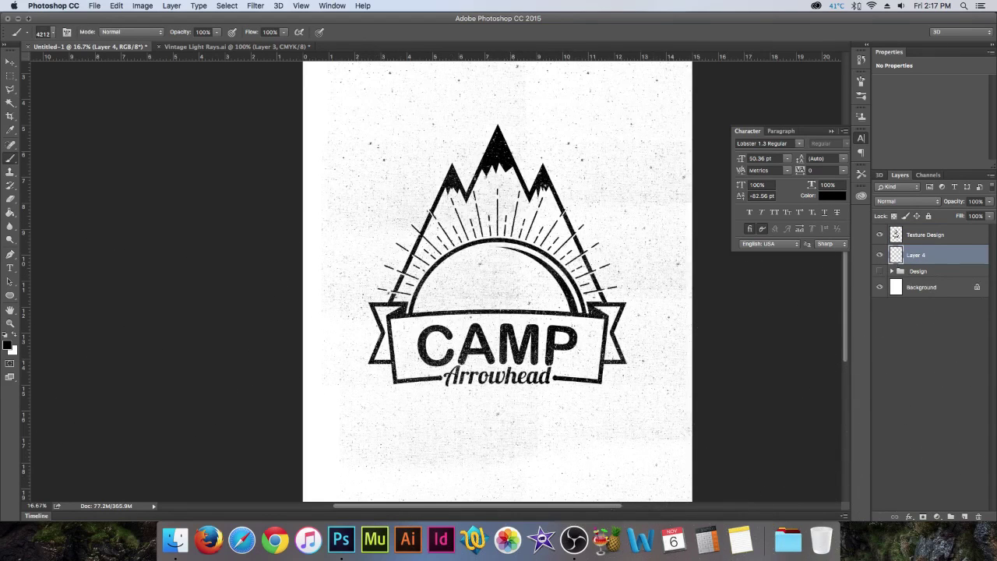
{"action": "scroll", "coordinate": [497, 280], "scroll_direction": "up", "scroll_amount": 3}
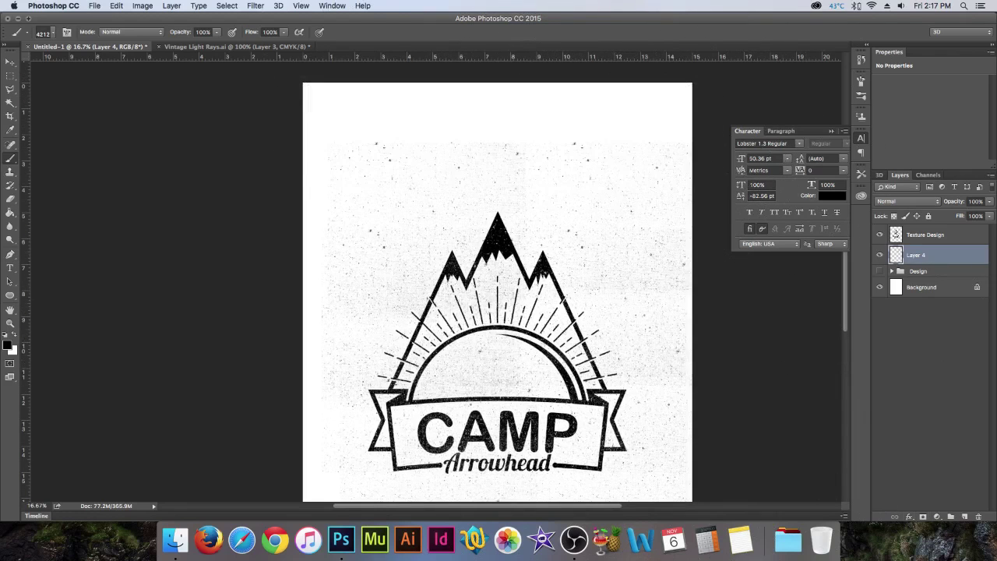
Add a mask to the background texture layer and fade the texture near the canvas's upper and lower edges with a 3000 px black brush
{"action": "left_click", "coordinate": [923, 516]}
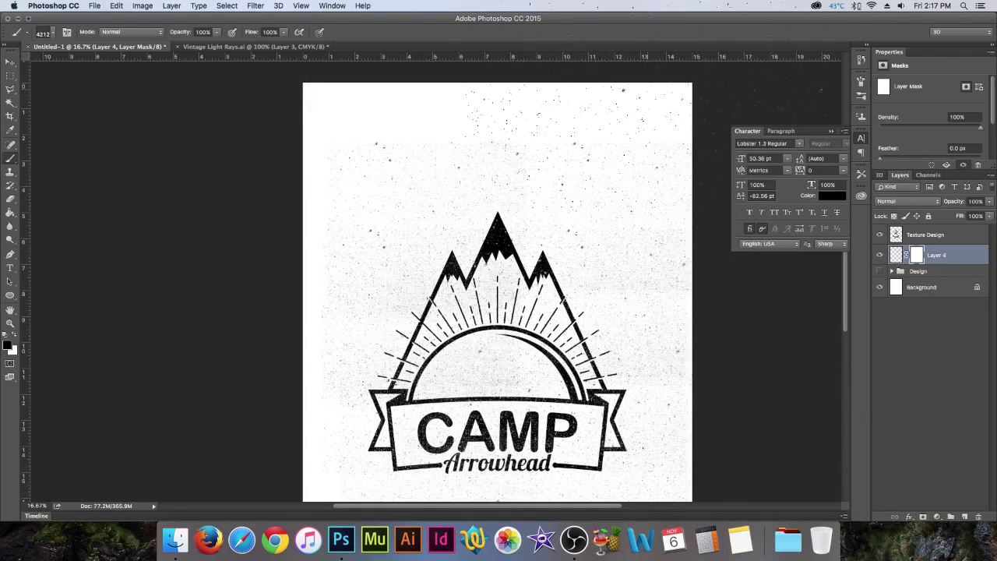
{"action": "key", "text": "bracketleft"}
{"action": "key", "text": "bracketleft"}
{"action": "key", "text": "bracketleft"}
{"action": "left_click_drag", "start_coordinate": [476, 111], "coordinate": [466, 114]}
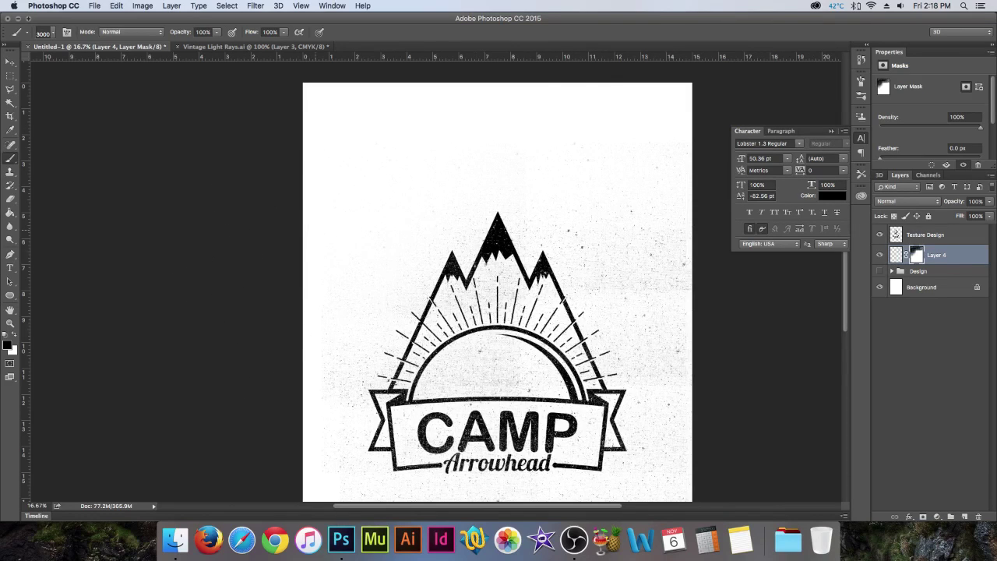
{"action": "scroll", "coordinate": [497, 292], "scroll_direction": "down", "scroll_amount": 10}
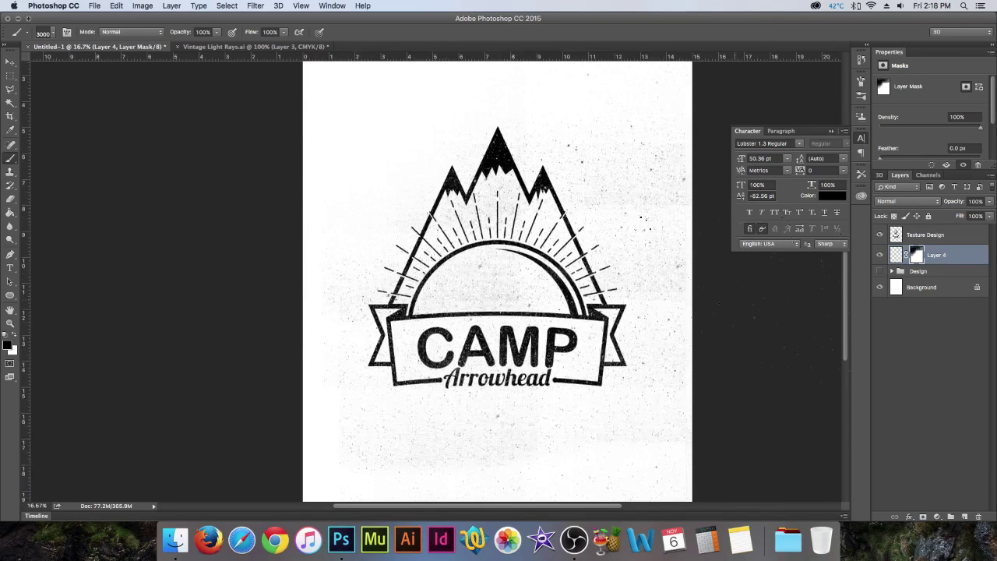
{"action": "scroll", "coordinate": [497, 233], "scroll_direction": "down", "scroll_amount": 9}
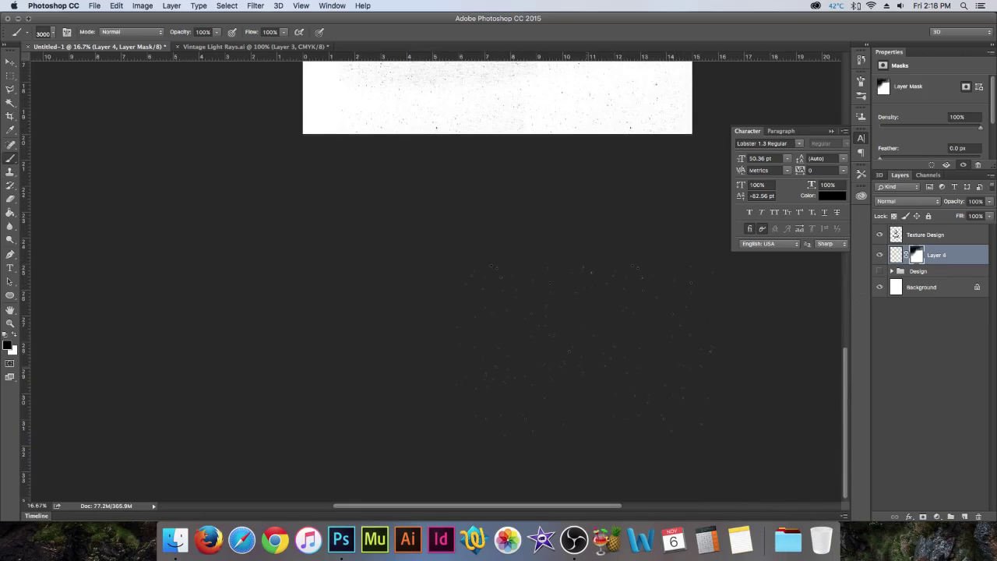
{"action": "scroll", "coordinate": [497, 233], "scroll_direction": "up", "scroll_amount": 5}
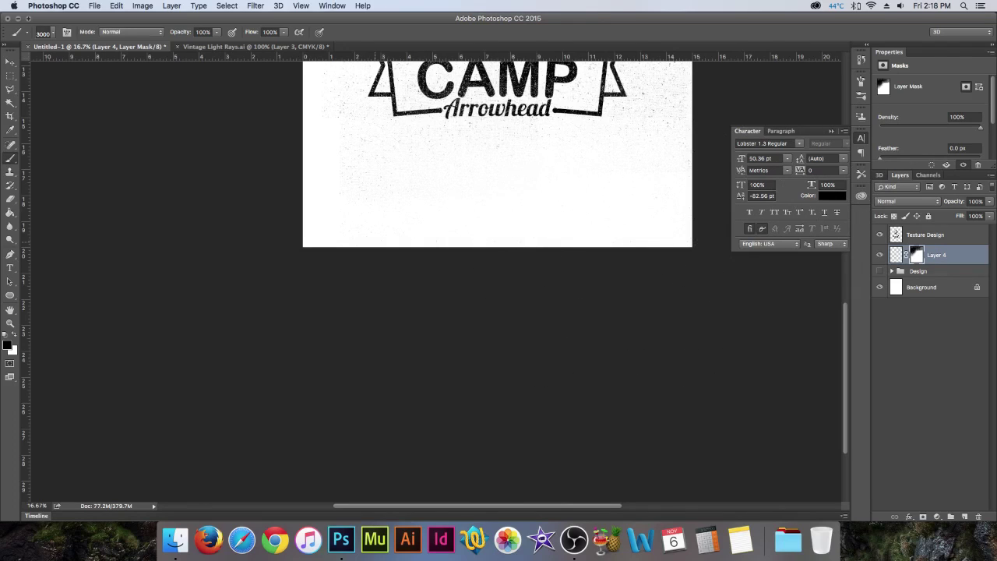
{"action": "scroll", "coordinate": [496, 280], "scroll_direction": "up", "scroll_amount": 6}
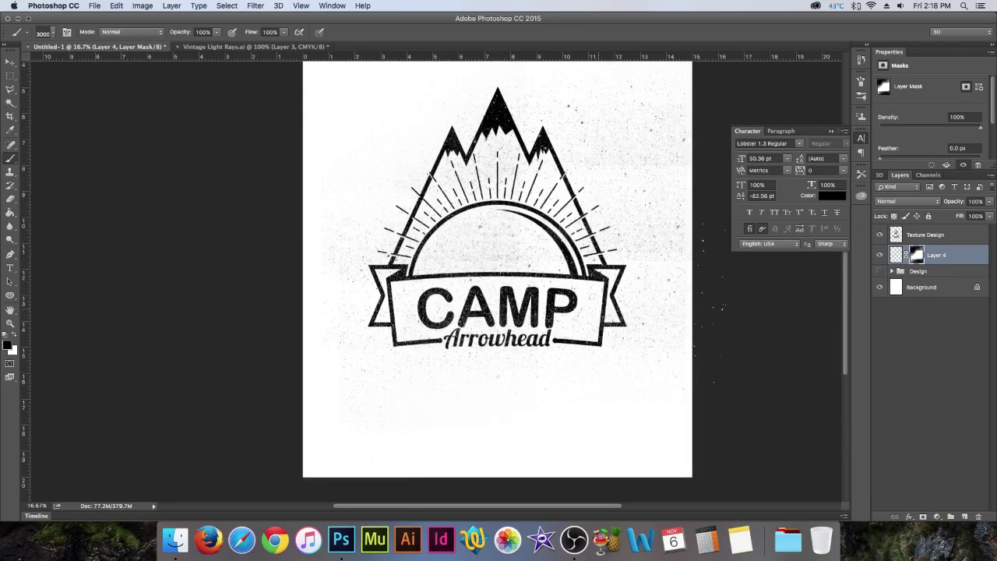
{"action": "key", "text": "v"}
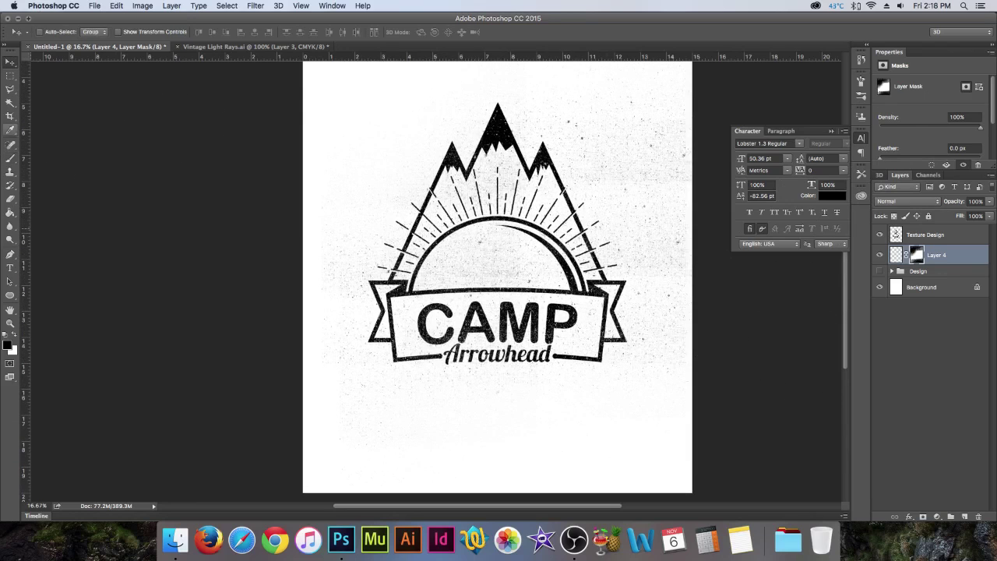
{"action": "left_click", "coordinate": [879, 234]}
{"action": "left_click", "coordinate": [879, 234]}
{"action": "left_click", "coordinate": [895, 233]}
{"action": "left_click", "coordinate": [964, 516]}
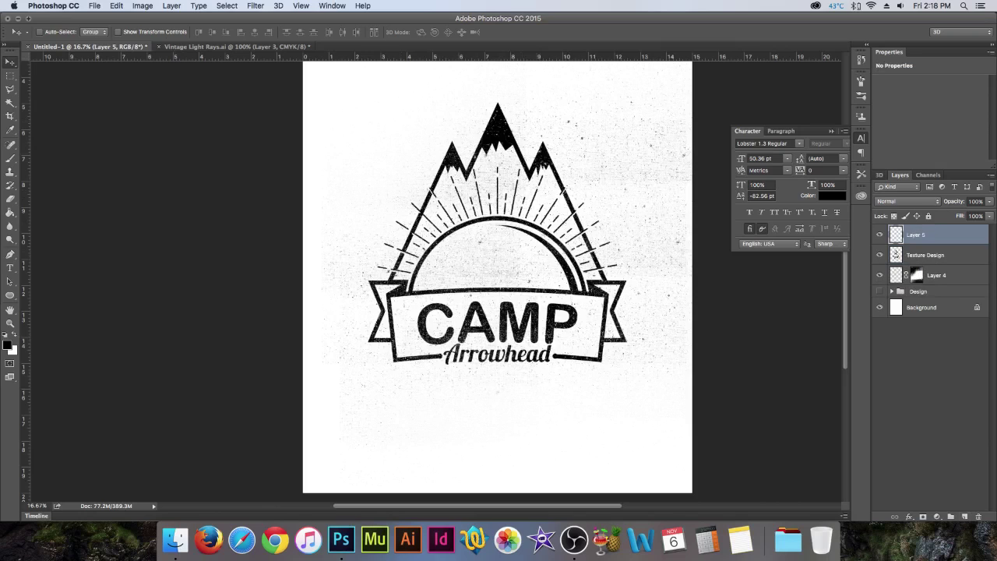
{"action": "key", "text": "ctrl+z"}
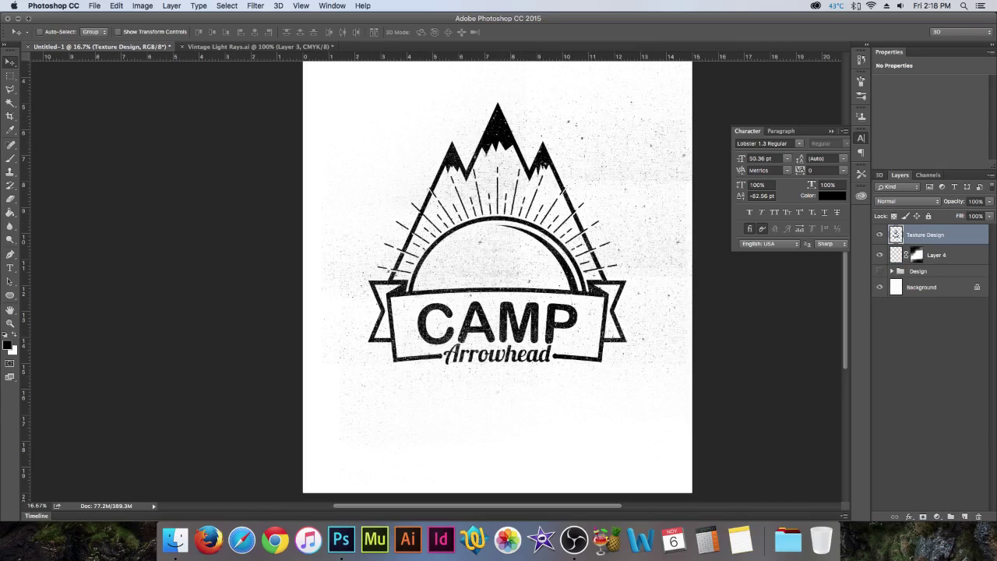
Select the masked background texture layer beneath Texture Design
{"action": "left_click", "coordinate": [936, 255]}
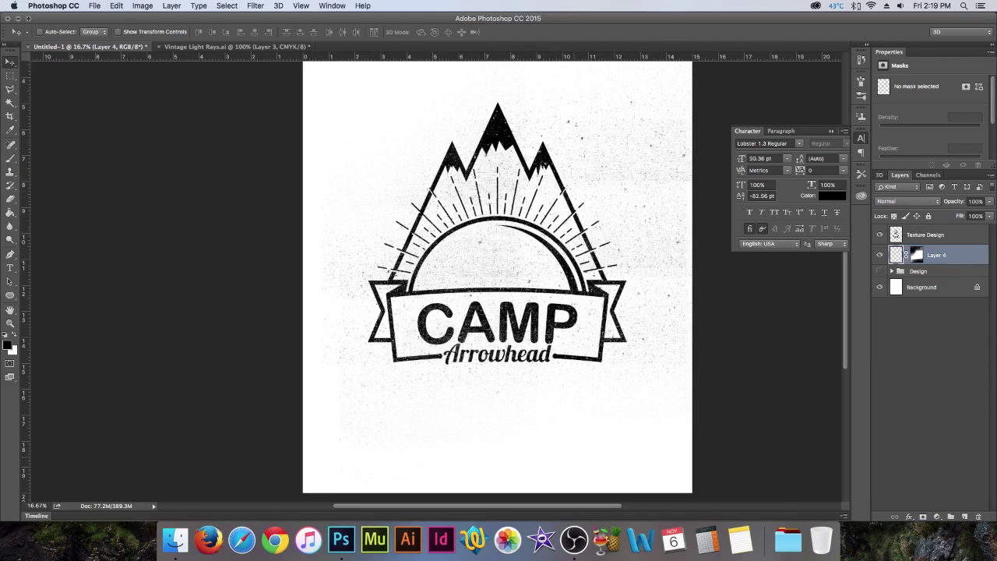
{"action": "scroll", "coordinate": [575, 456], "scroll_direction": "up", "scroll_amount": 1}
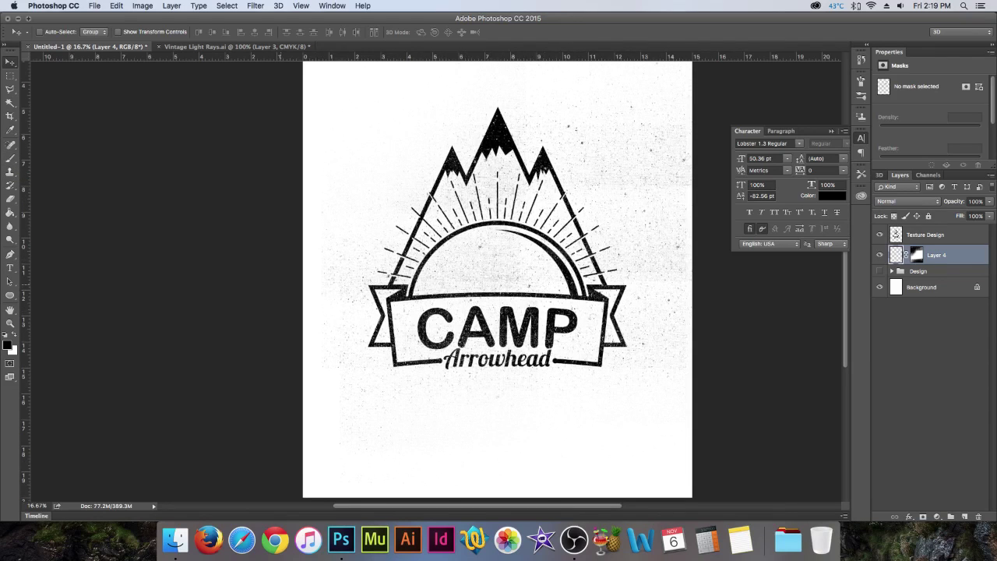